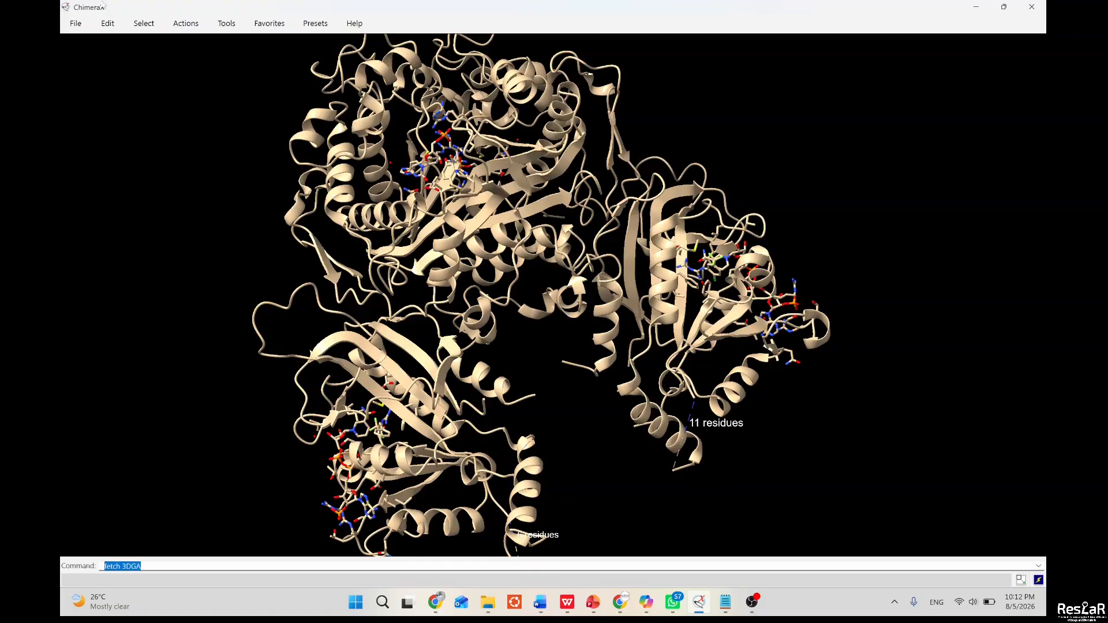
Open the Color Actions dialog and set only the scene background to White.
{"action": "left_click", "coordinate": [225, 27]}
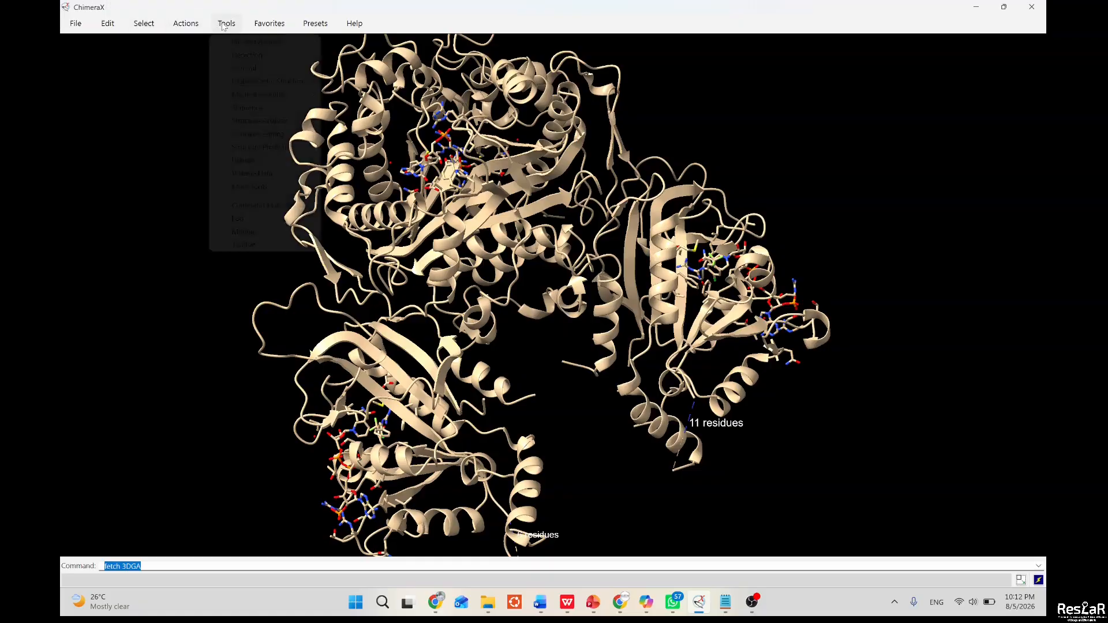
{"action": "mouse_move", "coordinate": [186, 24]}
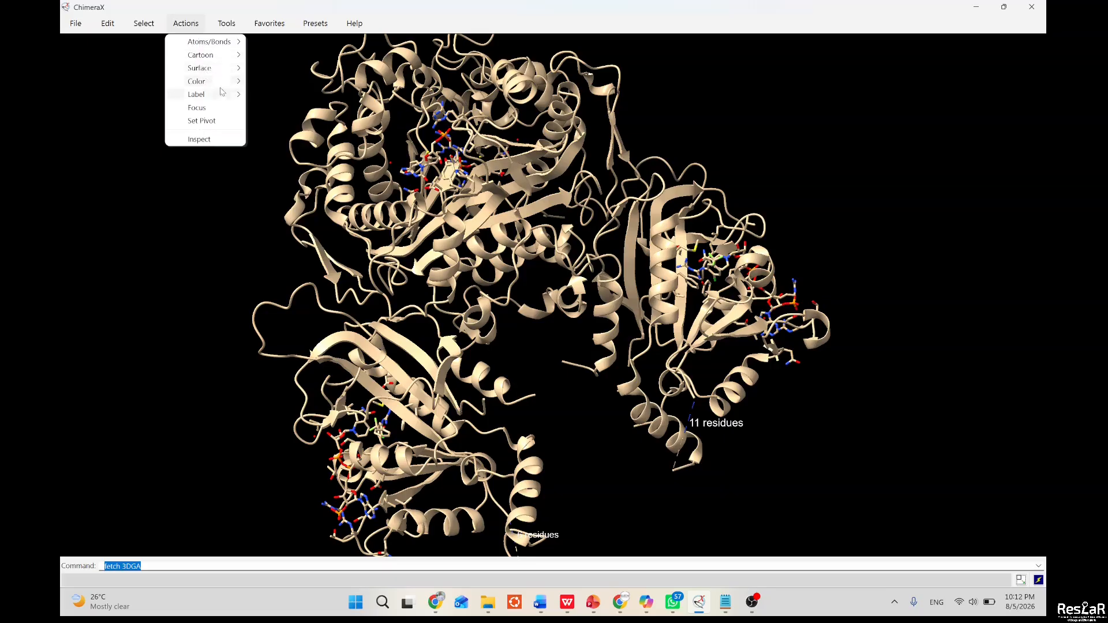
{"action": "mouse_move", "coordinate": [231, 83]}
{"action": "left_click", "coordinate": [277, 419]}
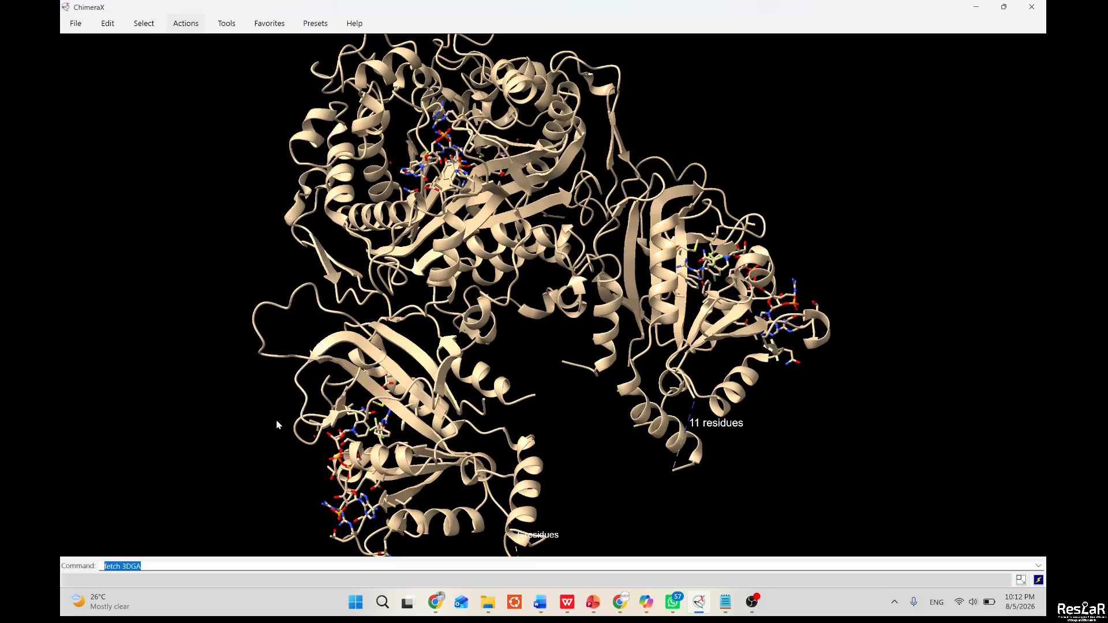
{"action": "left_click_drag", "start_coordinate": [613, 289], "coordinate": [183, 127]}
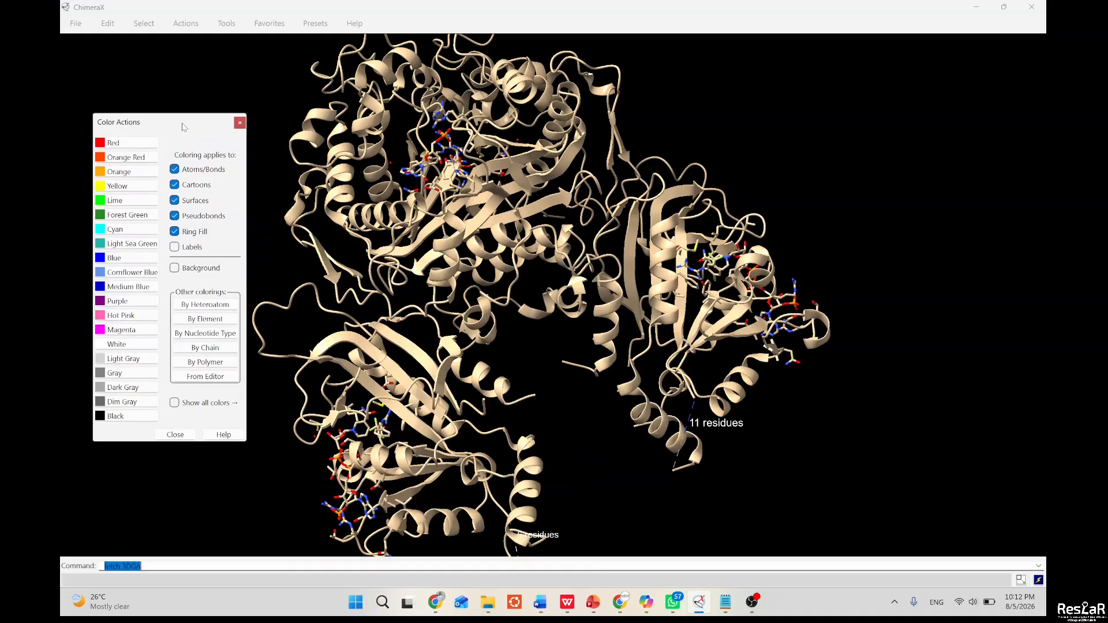
{"action": "left_click", "coordinate": [175, 268]}
{"action": "left_click", "coordinate": [116, 345]}
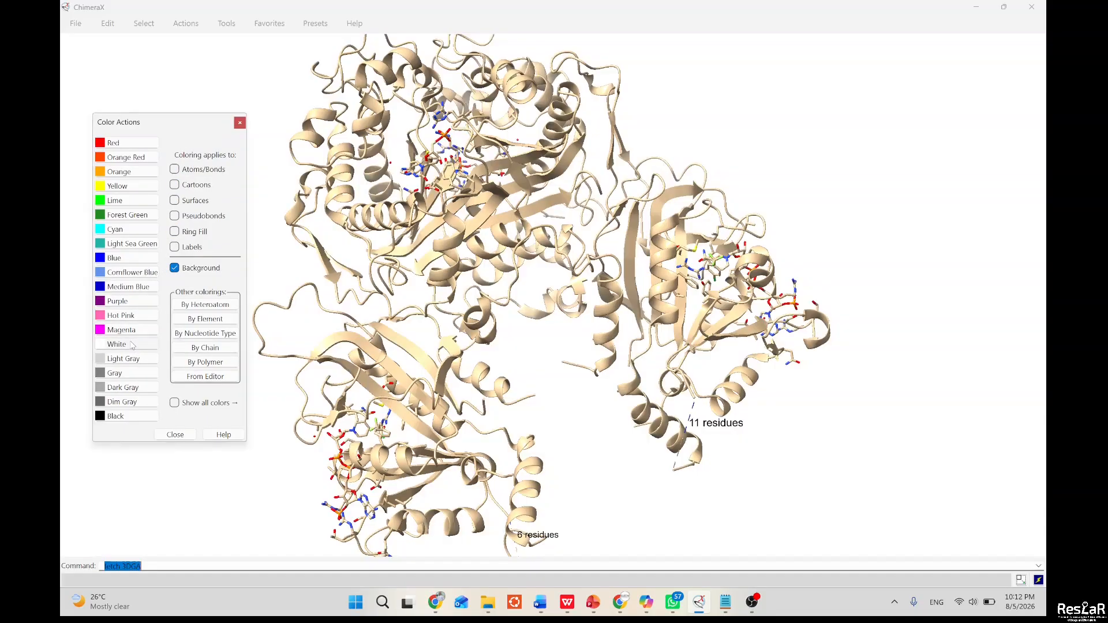
Try Gray and Dark Gray as the background color and return the background to White.
{"action": "scroll", "coordinate": [502, 265], "scroll_direction": "up", "scroll_amount": 2}
{"action": "scroll", "coordinate": [502, 265], "scroll_direction": "down", "scroll_amount": 2}
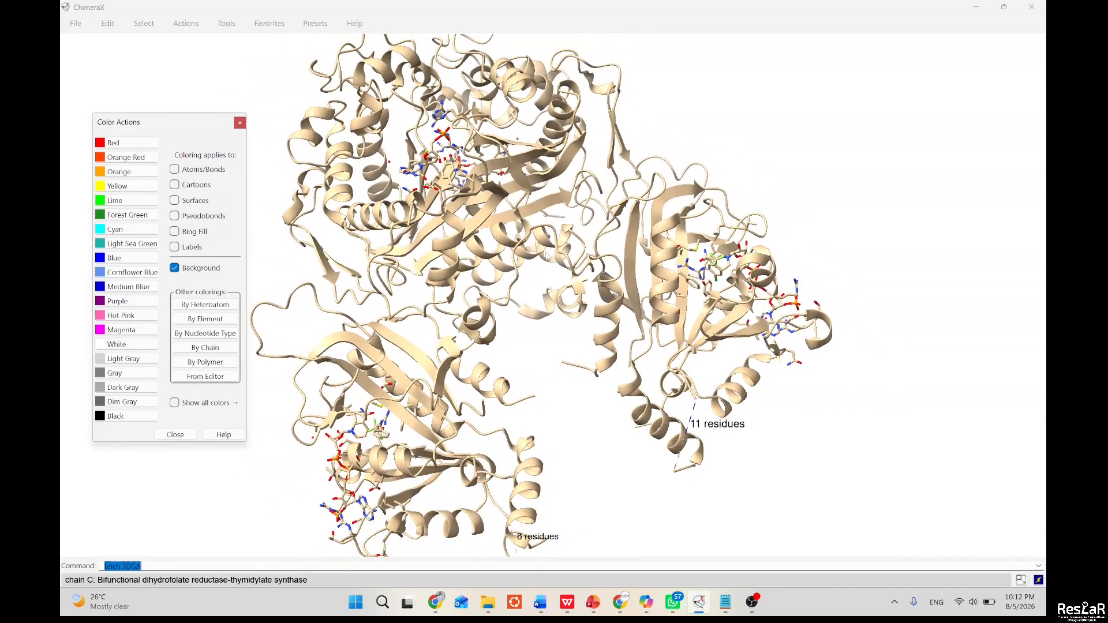
{"action": "left_click_drag", "start_coordinate": [502, 265], "coordinate": [582, 220]}
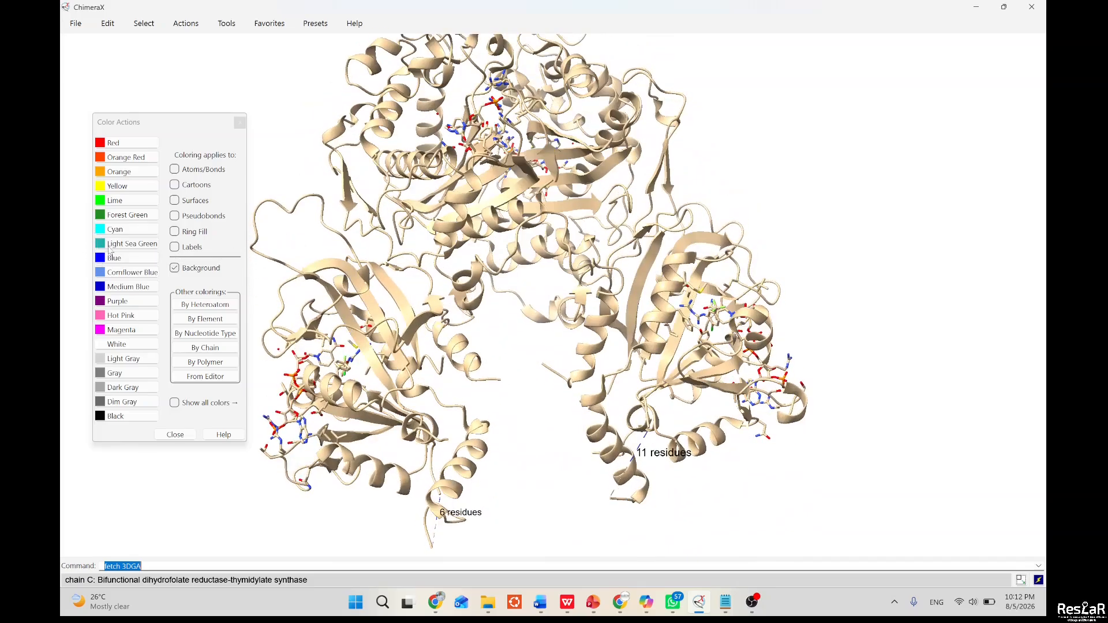
{"action": "left_click", "coordinate": [111, 376]}
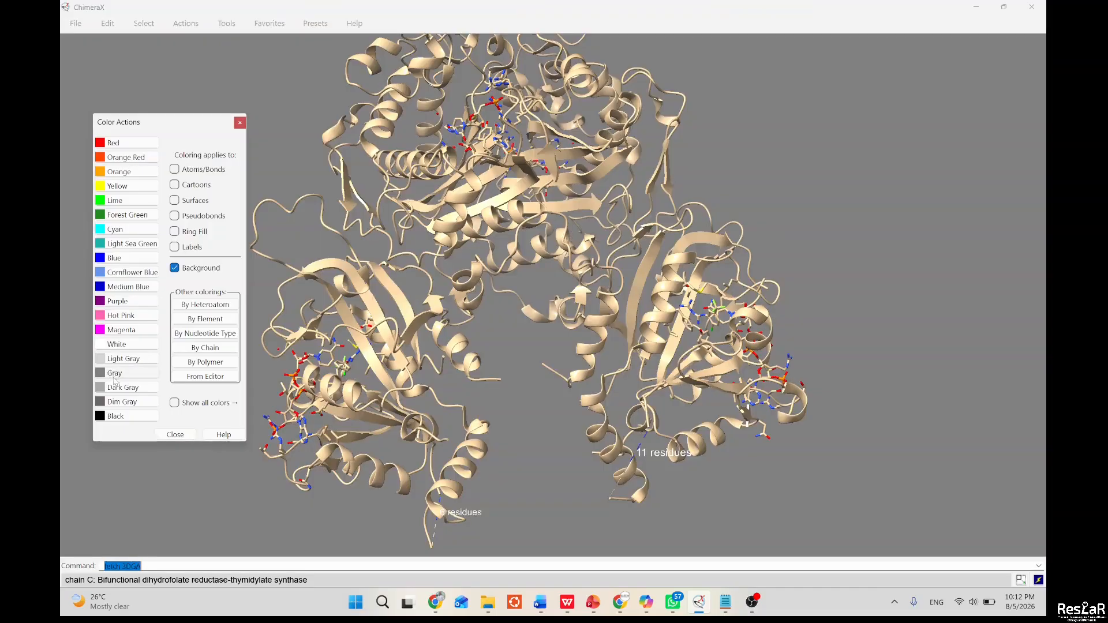
{"action": "left_click", "coordinate": [116, 390]}
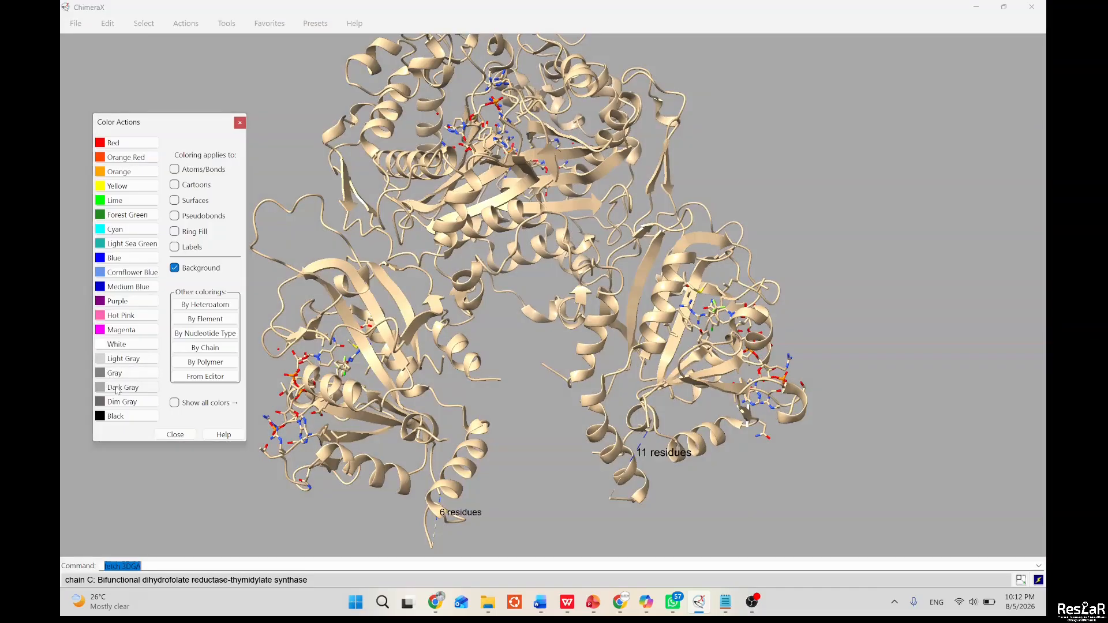
{"action": "left_click", "coordinate": [118, 344]}
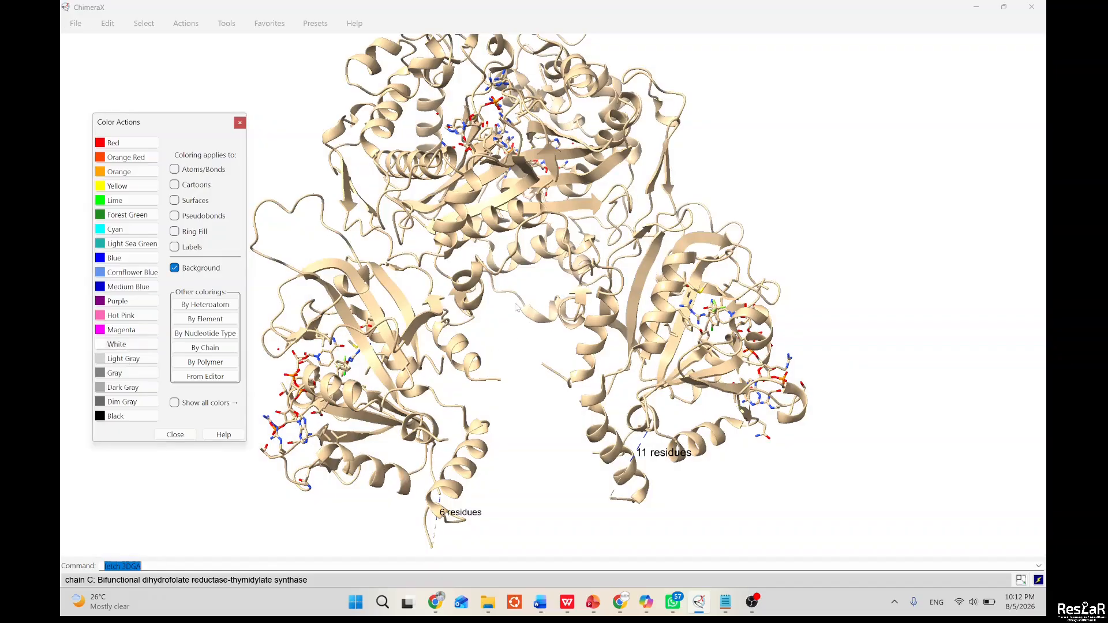
Delete all atoms and bonds outside chain A by selecting chain A and inverting the selection.
{"action": "mouse_move", "coordinate": [516, 307]}
{"action": "left_mouse_down"}
{"action": "mouse_move", "coordinate": [518, 267]}
{"action": "mouse_move", "coordinate": [504, 288]}
{"action": "mouse_move", "coordinate": [518, 291]}
{"action": "left_mouse_up"}
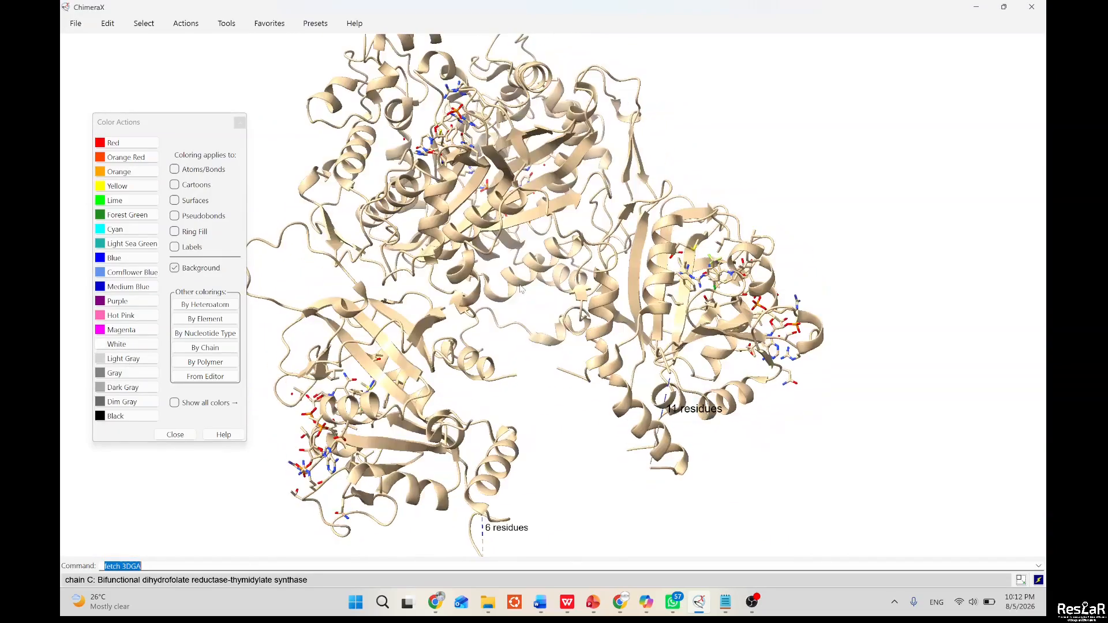
{"action": "left_click", "coordinate": [108, 23]}
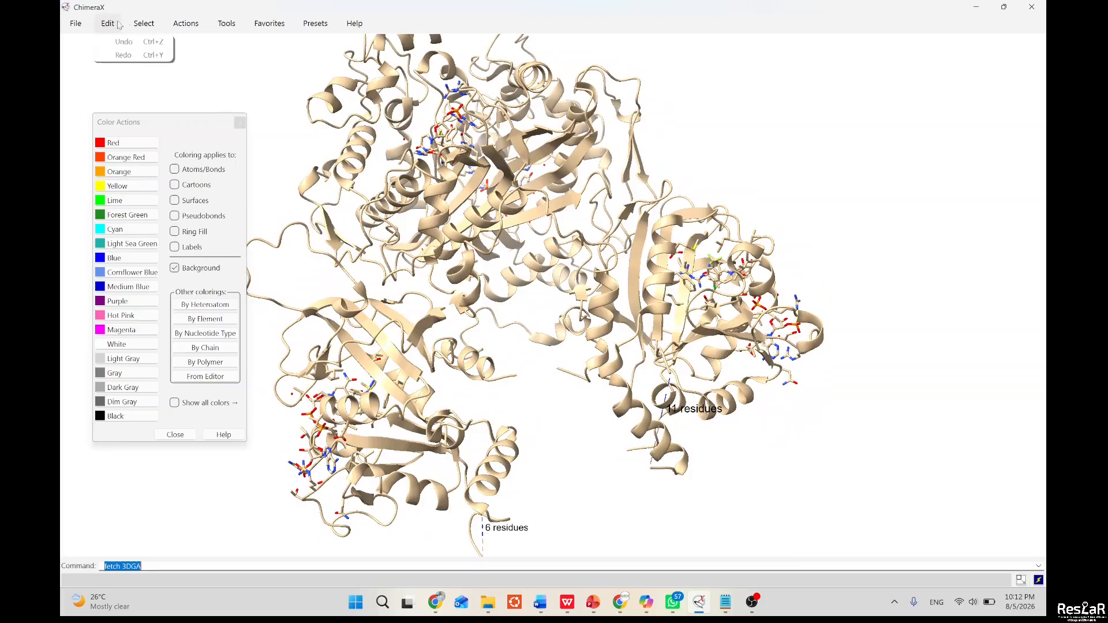
{"action": "mouse_move", "coordinate": [143, 23]}
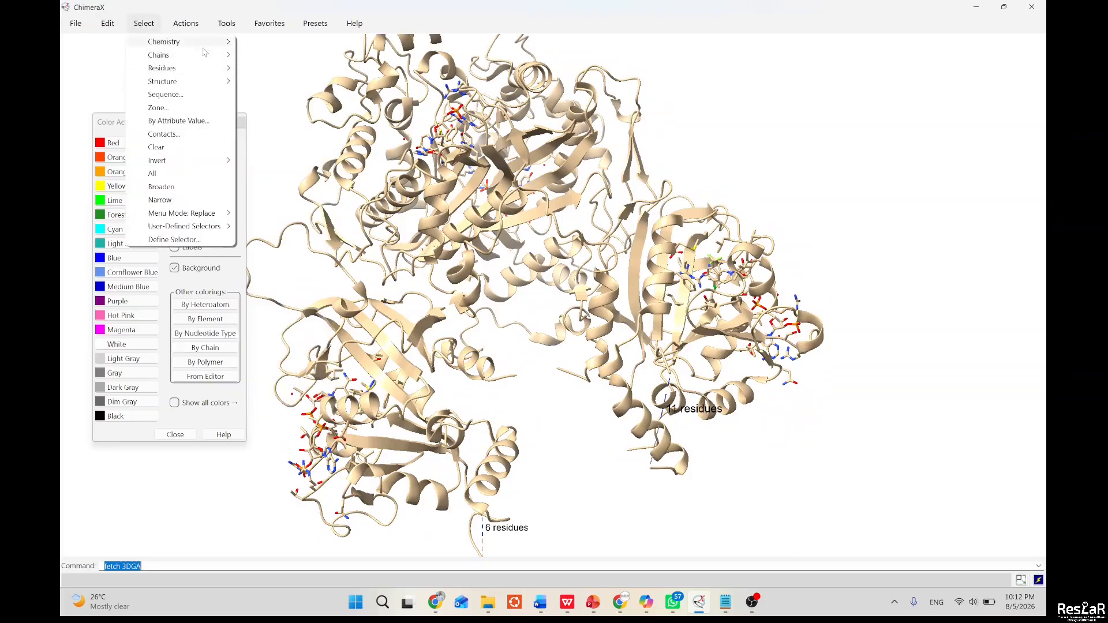
{"action": "mouse_move", "coordinate": [211, 56]}
{"action": "mouse_move", "coordinate": [375, 56]}
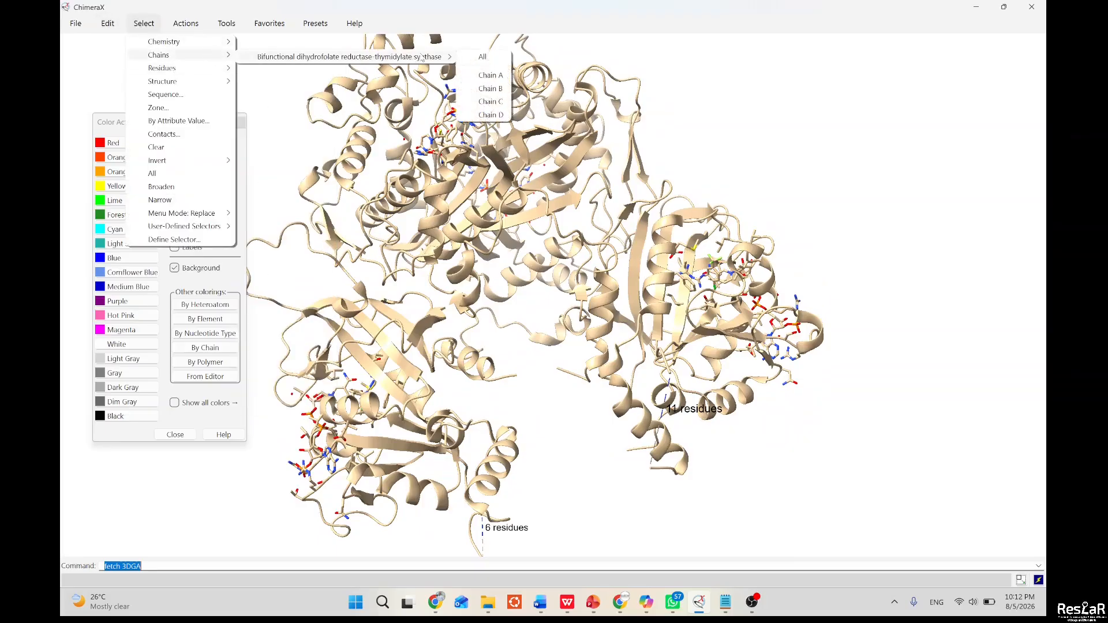
{"action": "left_click", "coordinate": [483, 75]}
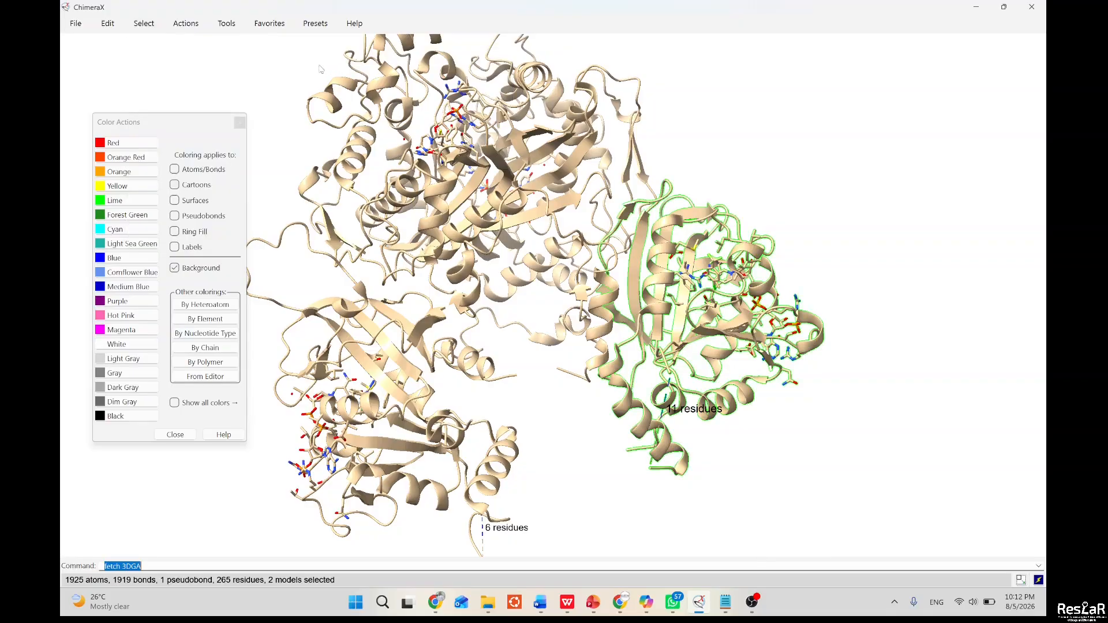
{"action": "left_click", "coordinate": [143, 23]}
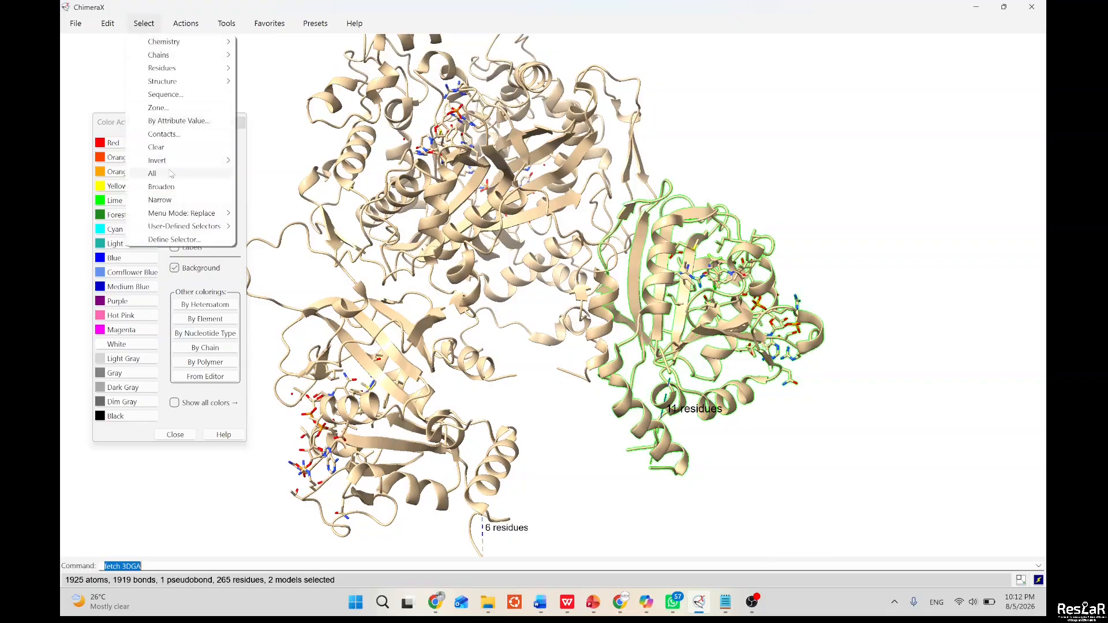
{"action": "left_click", "coordinate": [262, 174]}
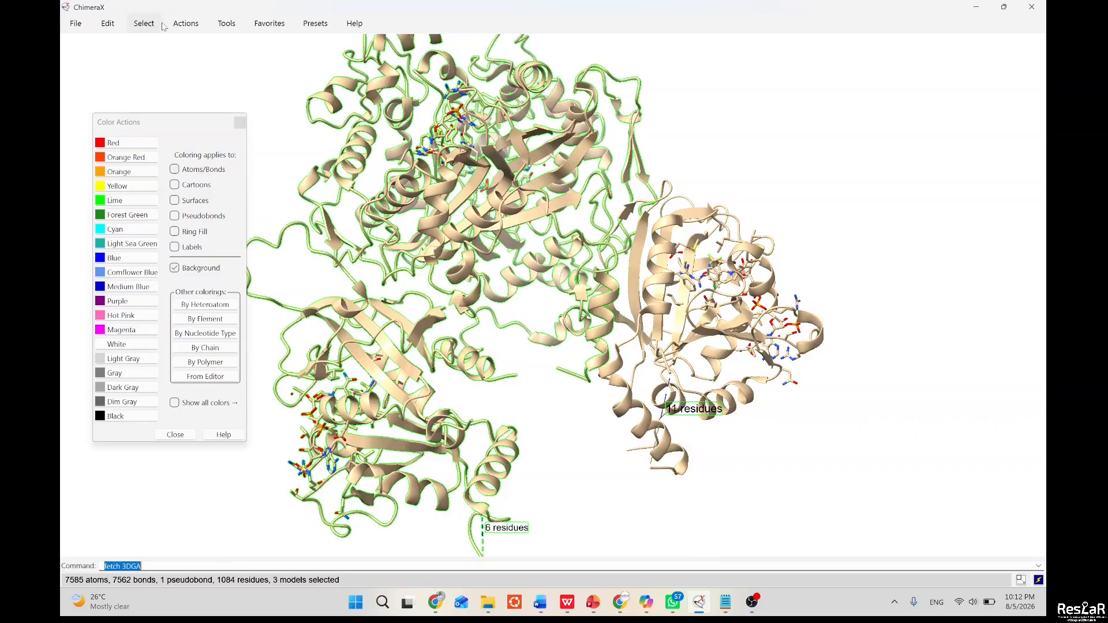
{"action": "left_click", "coordinate": [184, 23]}
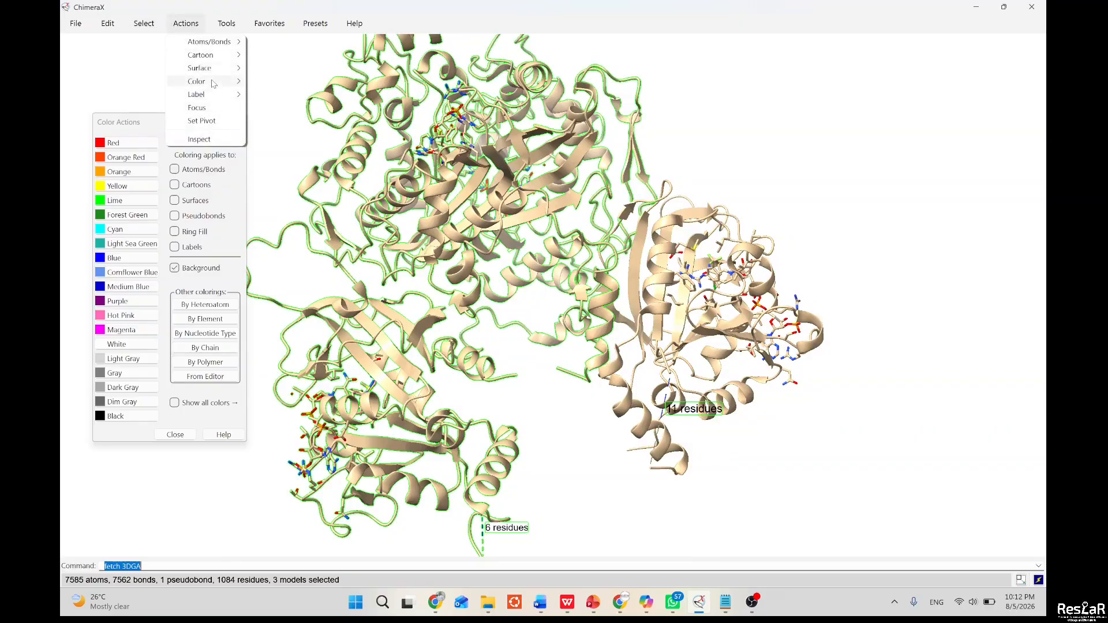
{"action": "mouse_move", "coordinate": [205, 43]}
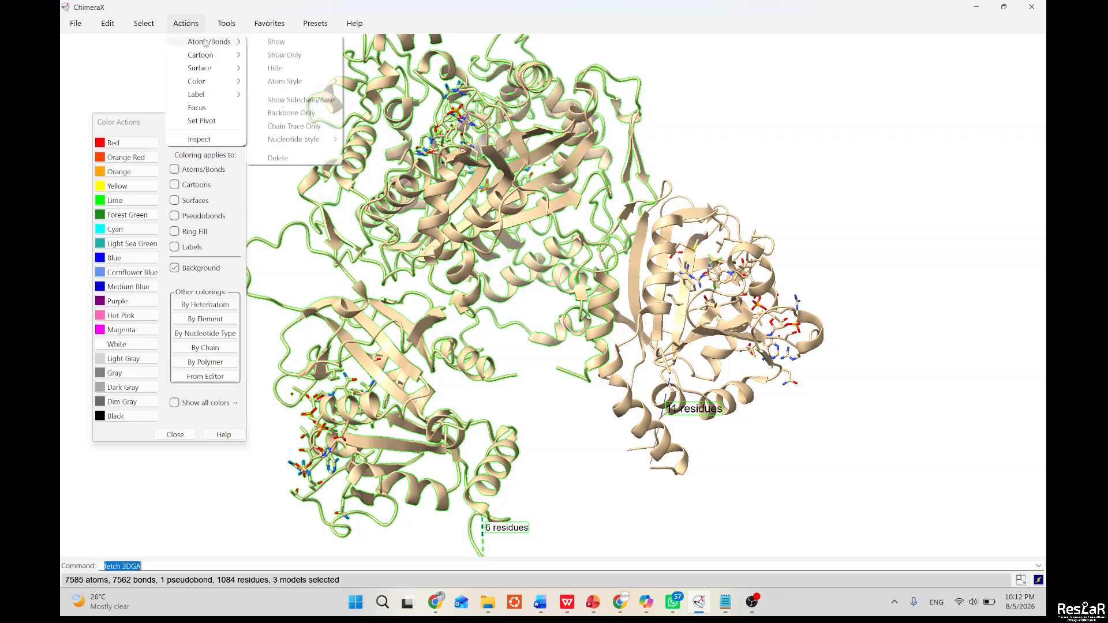
{"action": "left_click", "coordinate": [285, 158]}
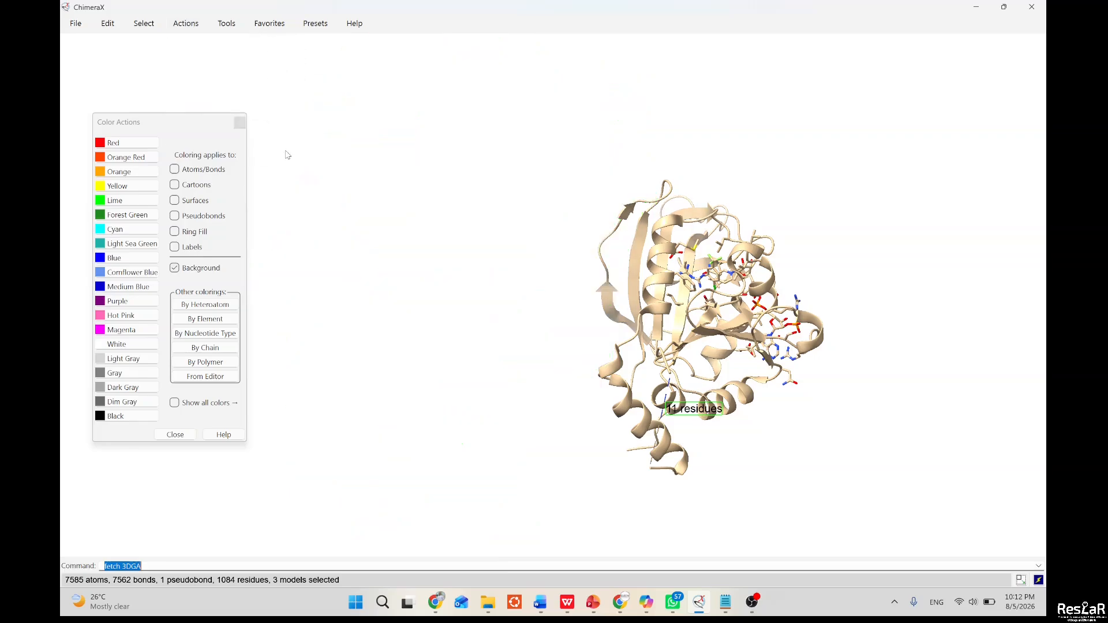
Center and rotate the remaining chain A, and show the Toolbar tool.
{"action": "middle_click_drag", "start_coordinate": [715, 232], "coordinate": [591, 231]}
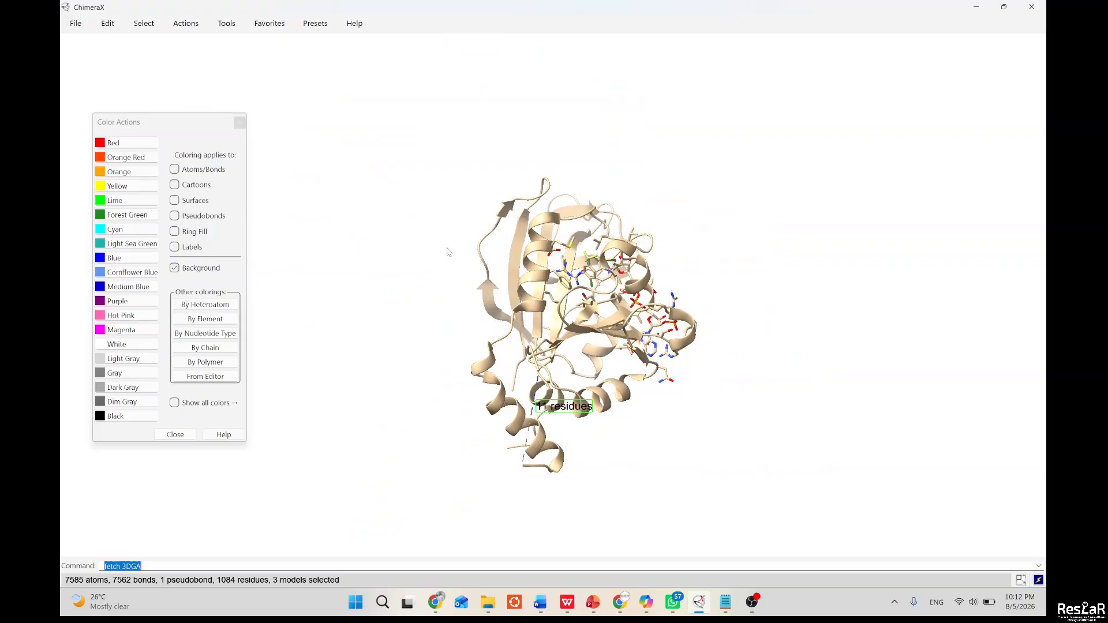
{"action": "left_click_drag", "start_coordinate": [394, 216], "coordinate": [427, 219]}
{"action": "mouse_move", "coordinate": [507, 252]}
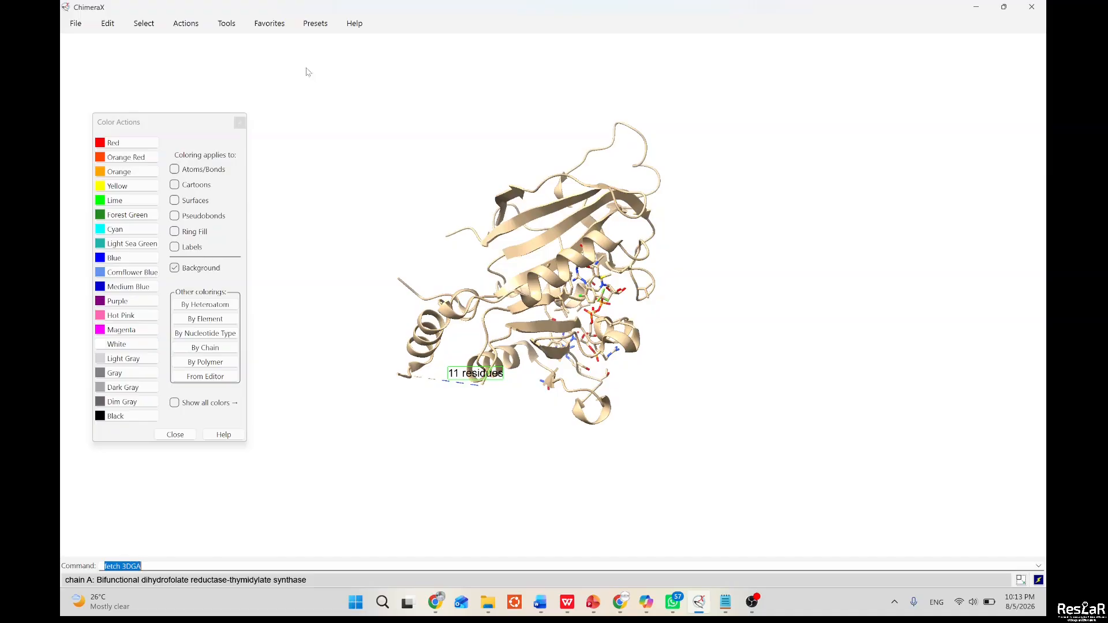
{"action": "left_click", "coordinate": [78, 24]}
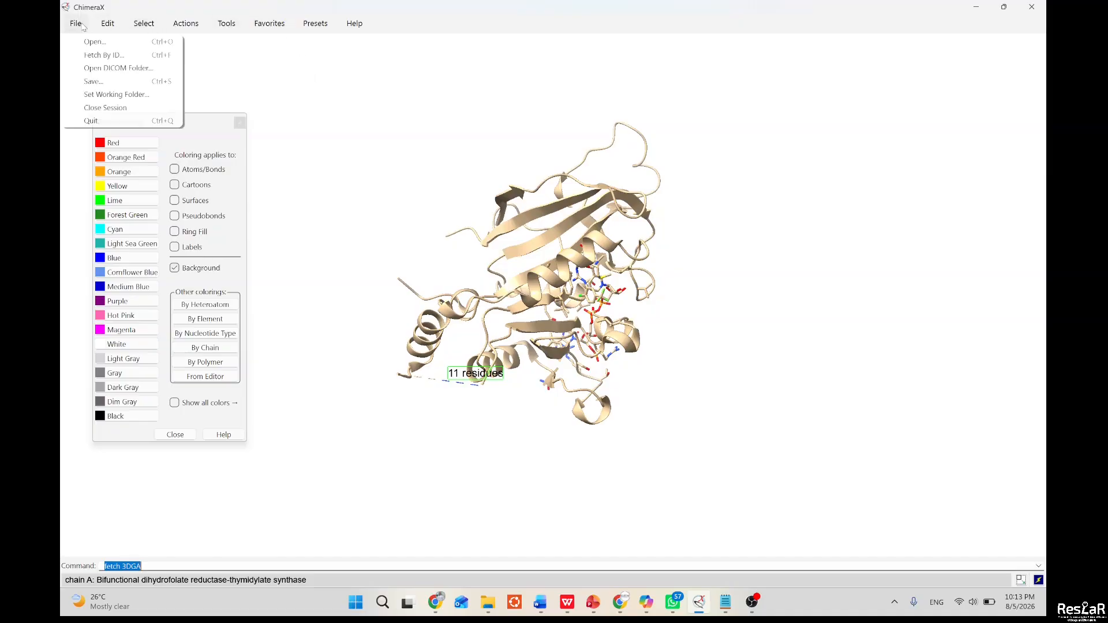
{"action": "mouse_move", "coordinate": [101, 27]}
{"action": "mouse_move", "coordinate": [145, 26]}
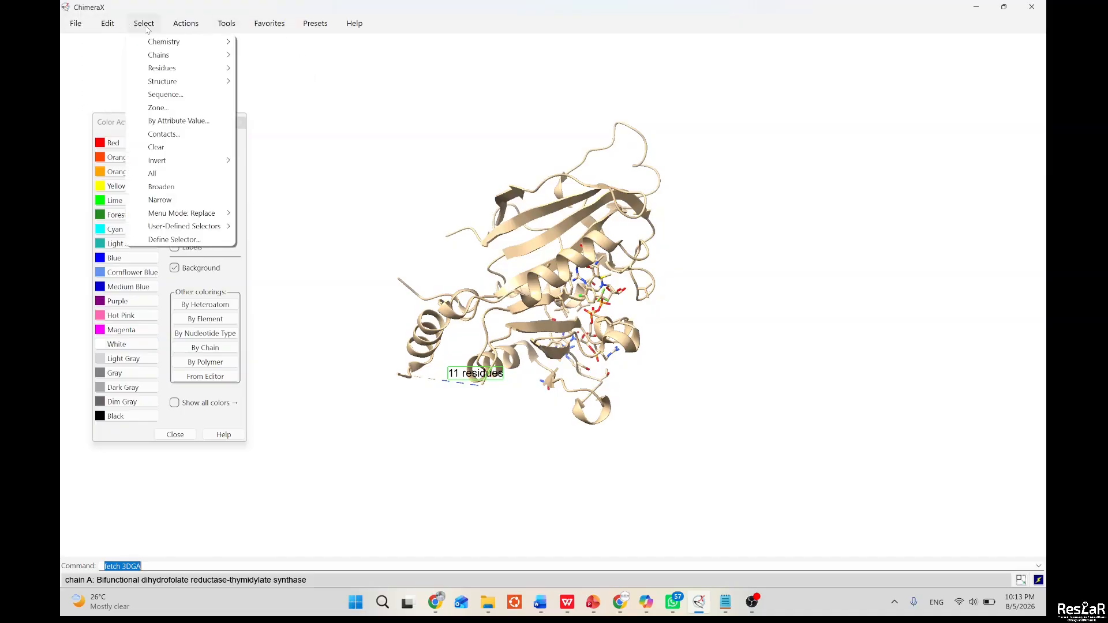
{"action": "mouse_move", "coordinate": [200, 29]}
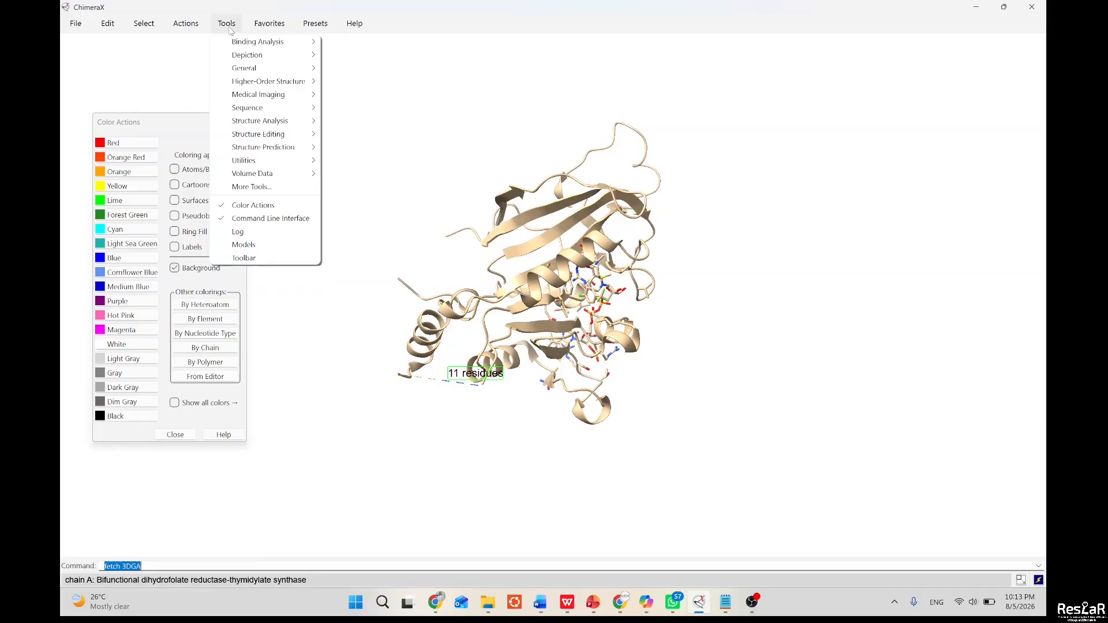
{"action": "left_click", "coordinate": [245, 258]}
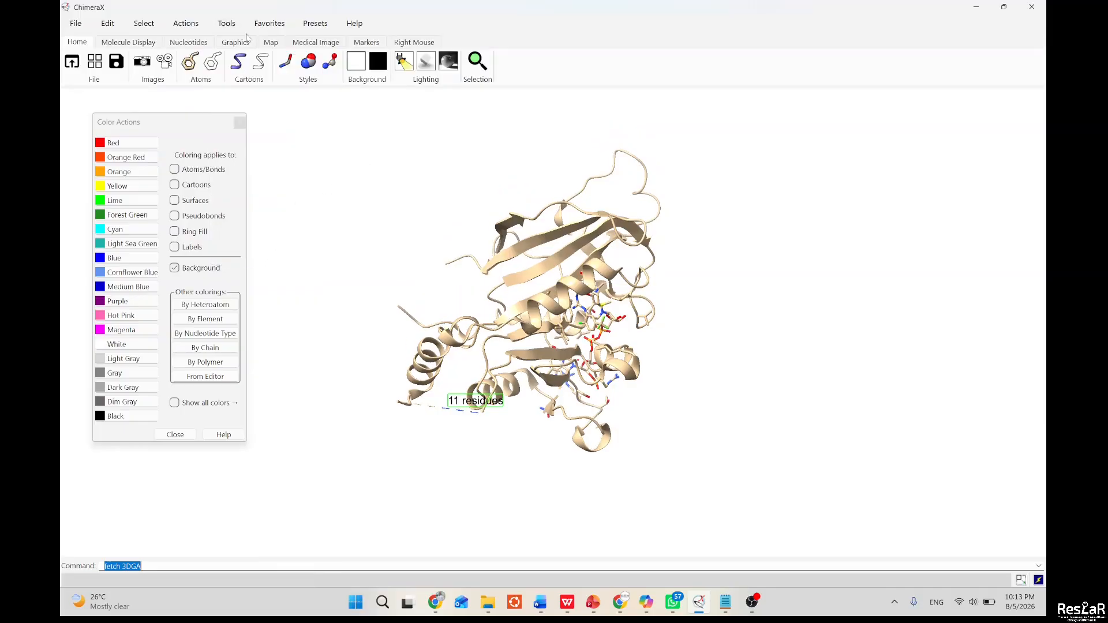
Show the Log tool and try to widen its narrow docked panel.
{"action": "left_click", "coordinate": [230, 25]}
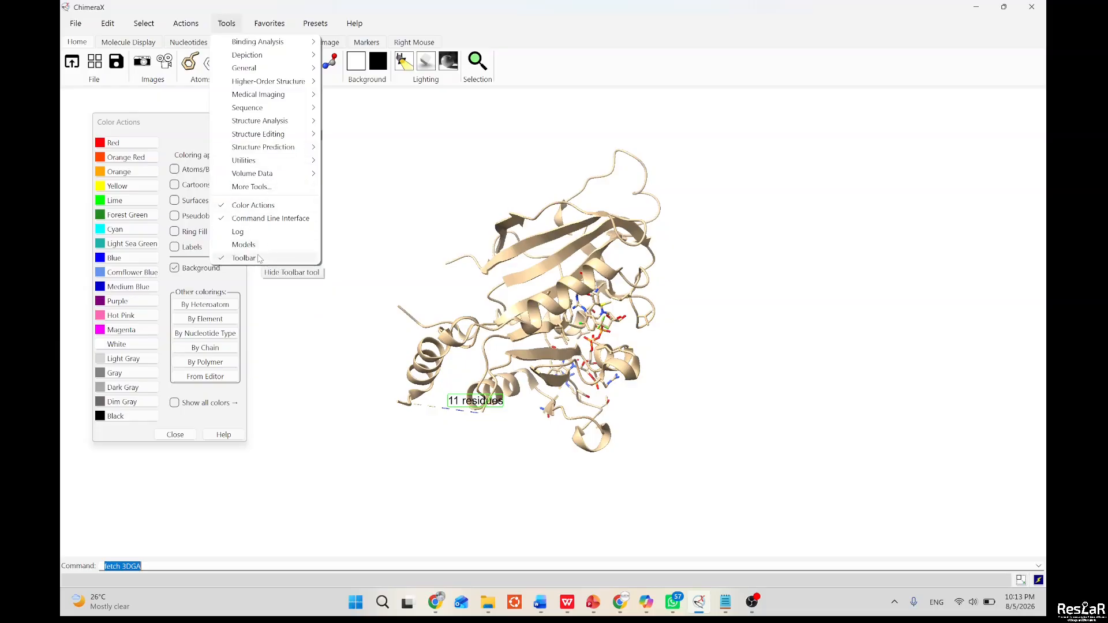
{"action": "left_click", "coordinate": [251, 232]}
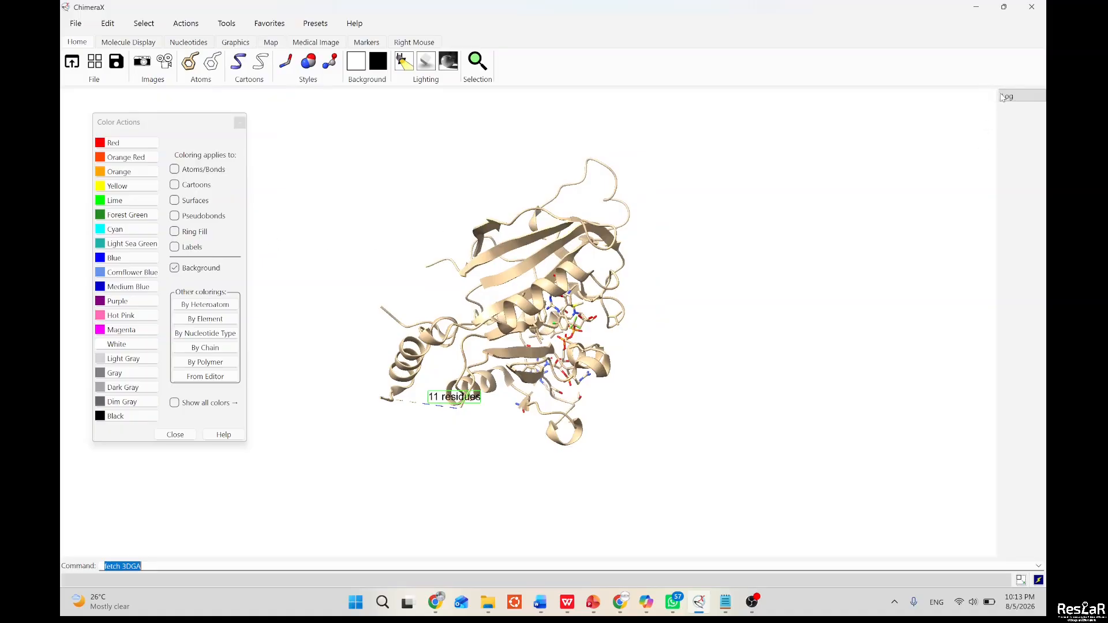
{"action": "left_click_drag", "start_coordinate": [1001, 95], "coordinate": [975, 95]}
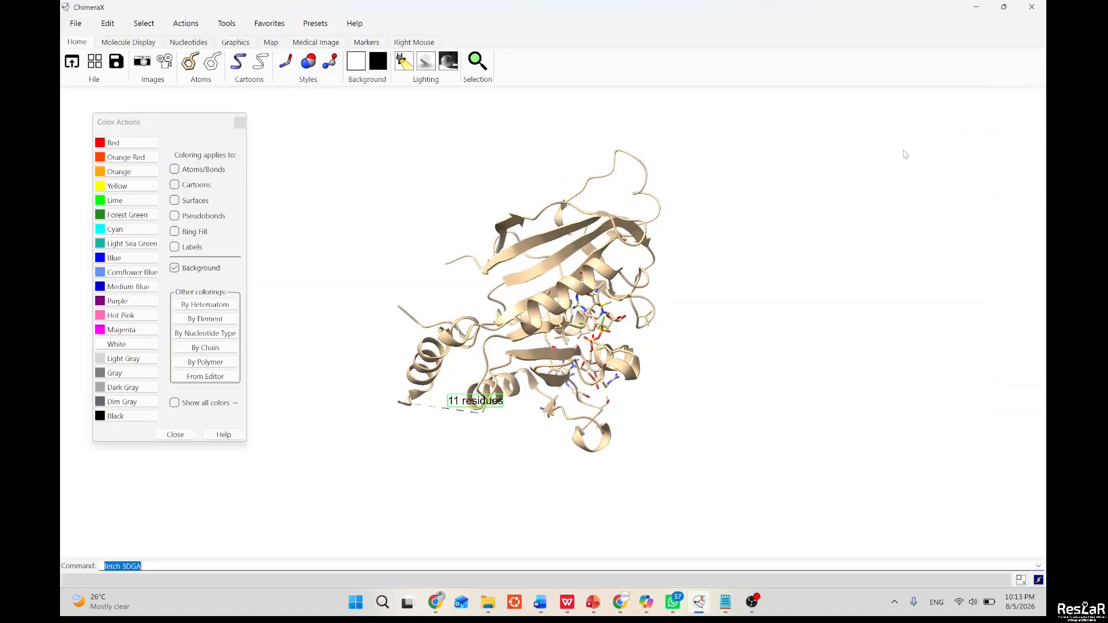
Show the Models panel as a floating window and widen it enough to fit its name, ID, color and visibility columns.
{"action": "left_click", "coordinate": [226, 23]}
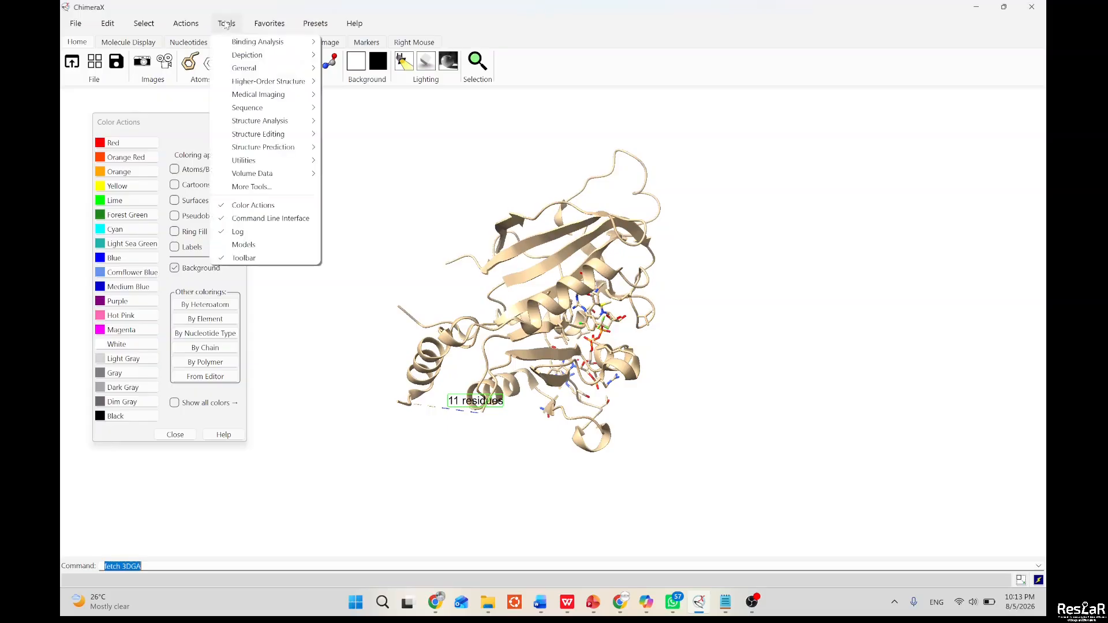
{"action": "left_click", "coordinate": [244, 245]}
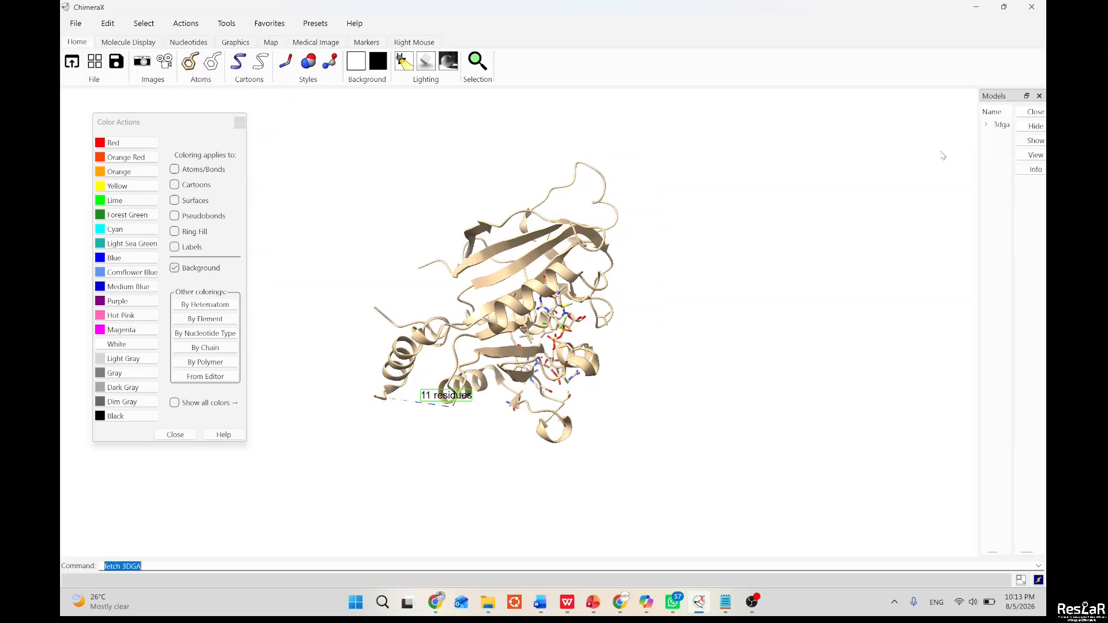
{"action": "left_click", "coordinate": [1027, 96]}
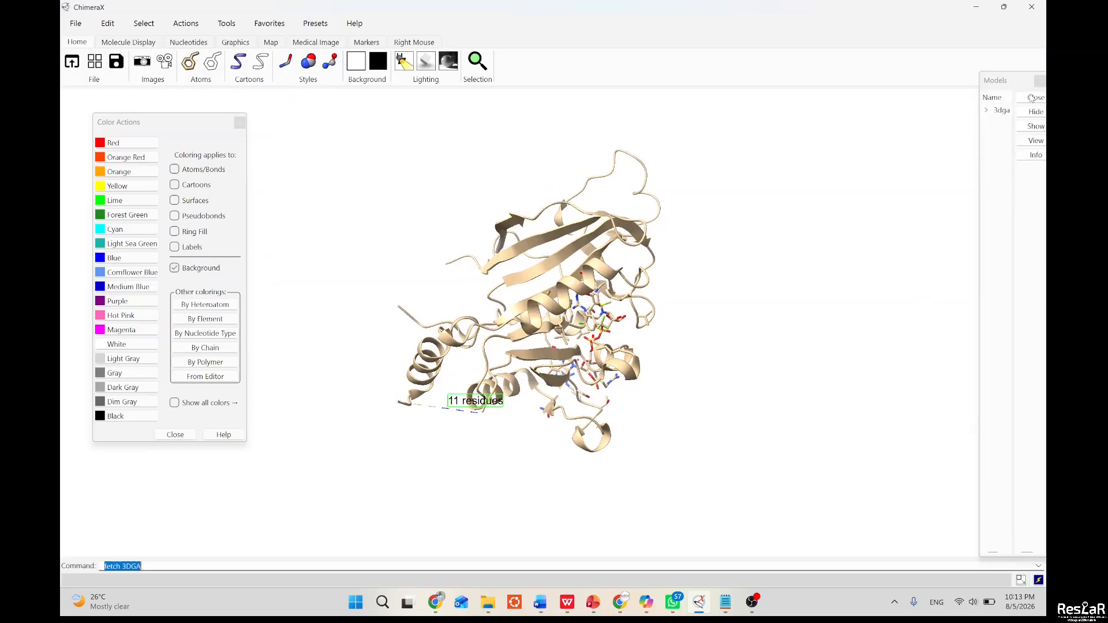
{"action": "left_click", "coordinate": [980, 87]}
{"action": "left_click_drag", "start_coordinate": [1017, 80], "coordinate": [878, 94]}
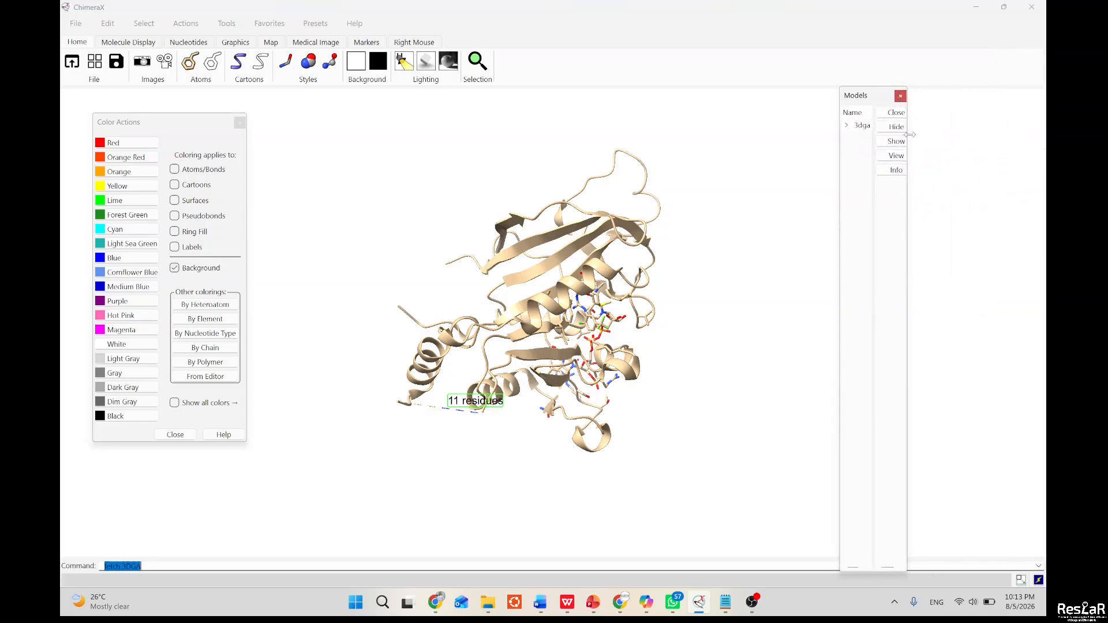
{"action": "left_click_drag", "start_coordinate": [907, 134], "coordinate": [1023, 139]}
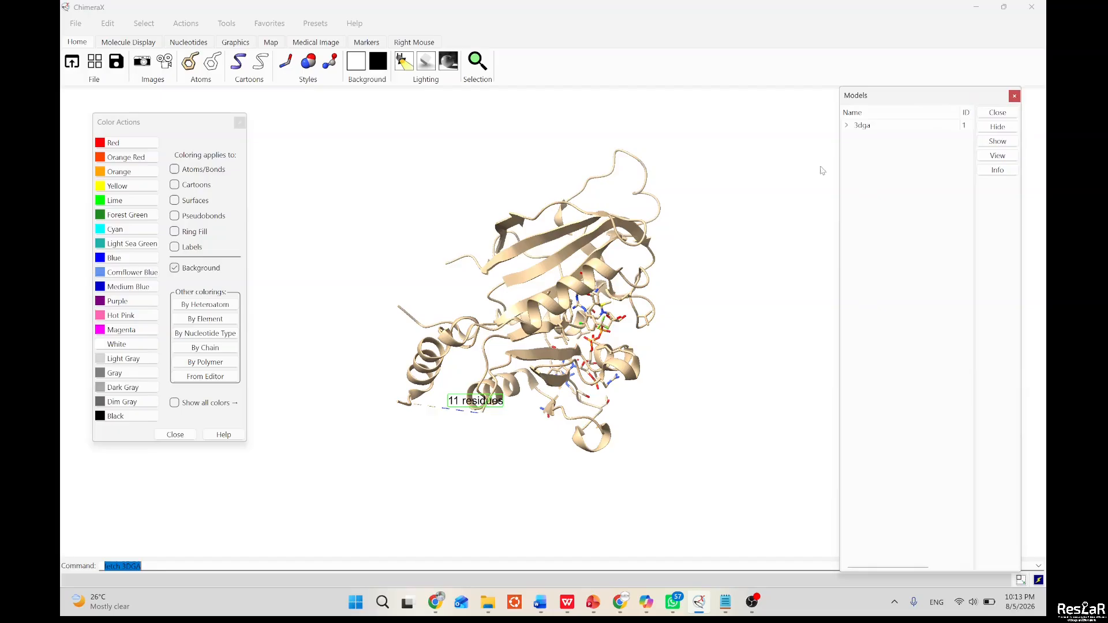
{"action": "left_click_drag", "start_coordinate": [838, 153], "coordinate": [730, 159]}
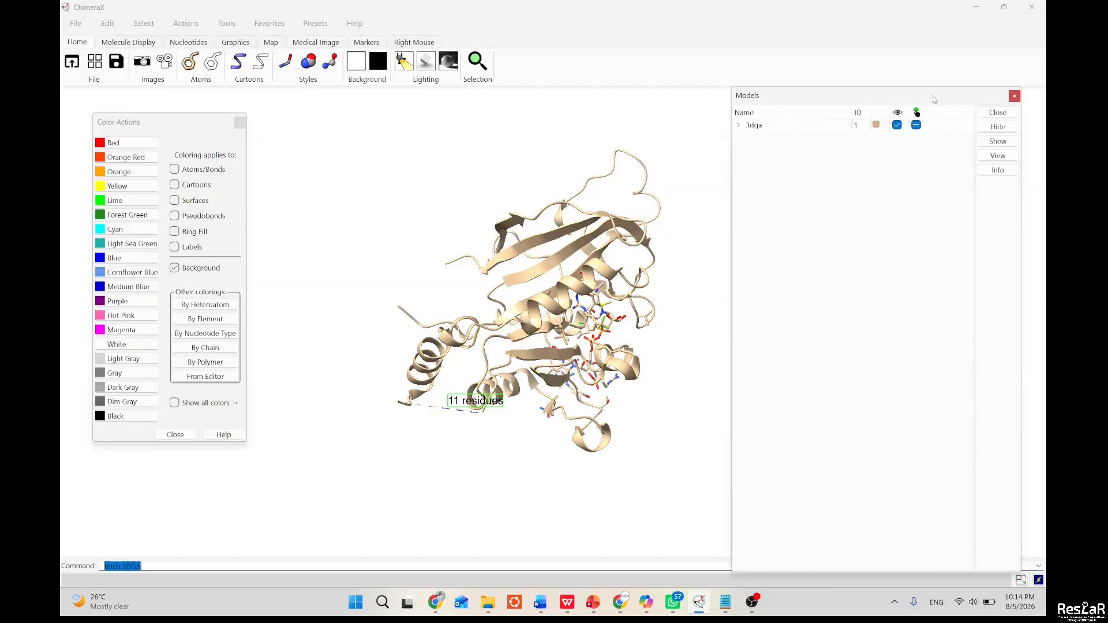
Reposition the floating Models window clear of the protein structure and hide the Log tool.
{"action": "left_click_drag", "start_coordinate": [934, 100], "coordinate": [955, 100]}
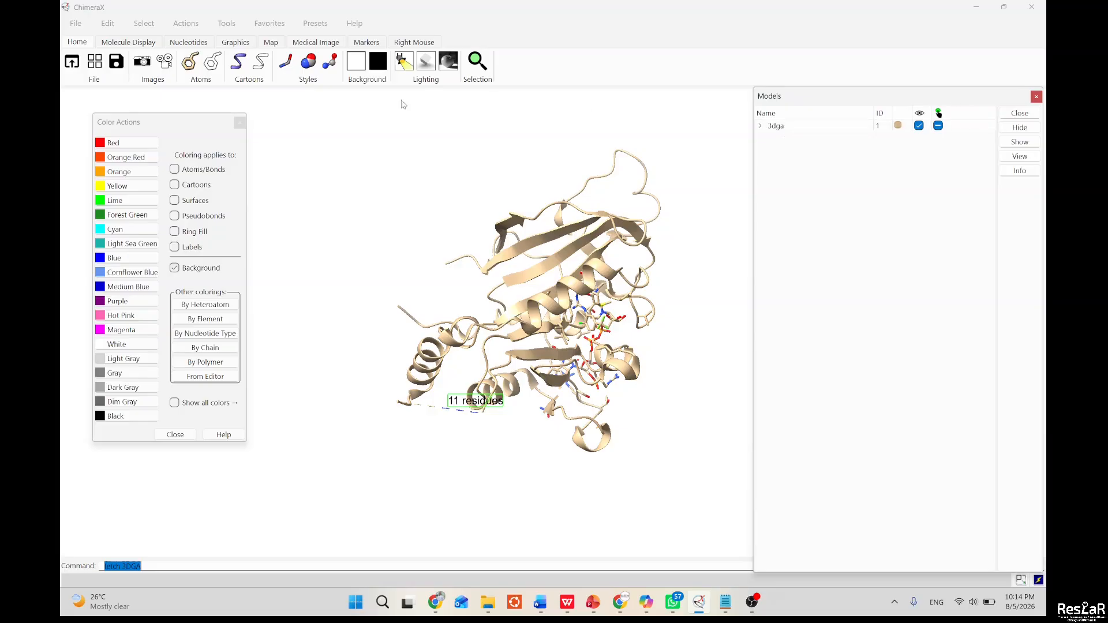
{"action": "left_click", "coordinate": [227, 24]}
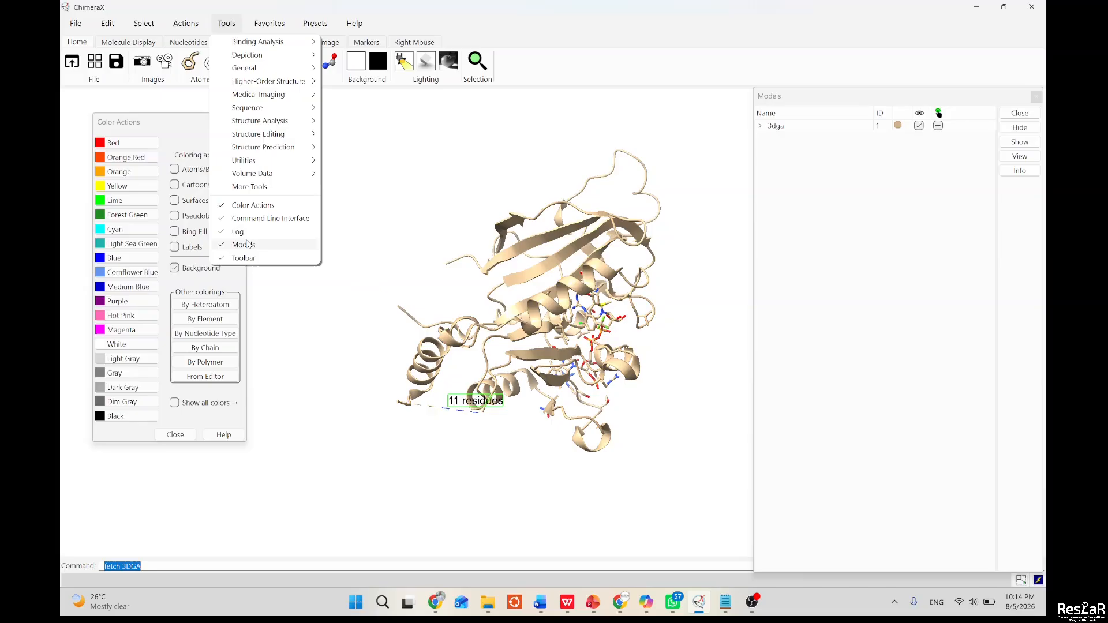
{"action": "left_click", "coordinate": [245, 235]}
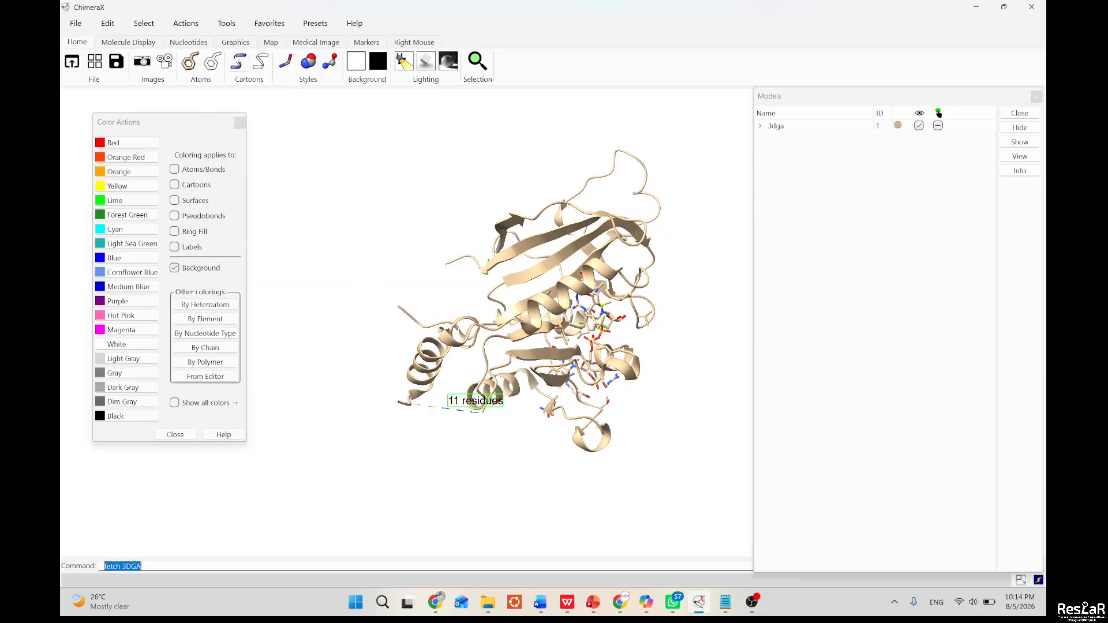
Hide the Models panel and show it again.
{"action": "left_click", "coordinate": [226, 23]}
{"action": "left_click", "coordinate": [245, 244]}
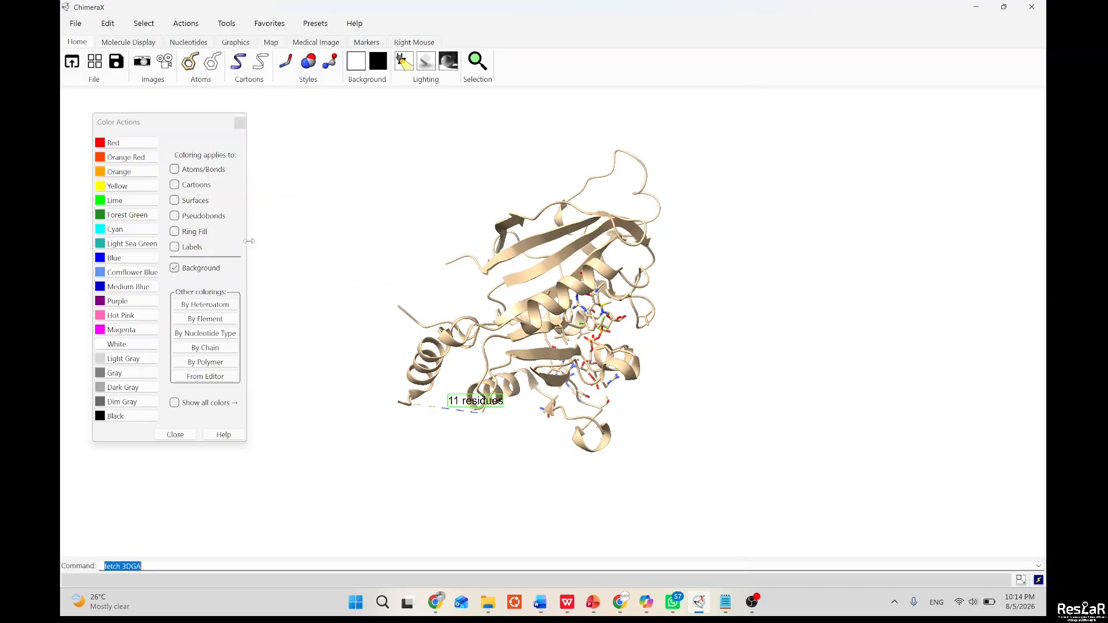
{"action": "left_click", "coordinate": [226, 23]}
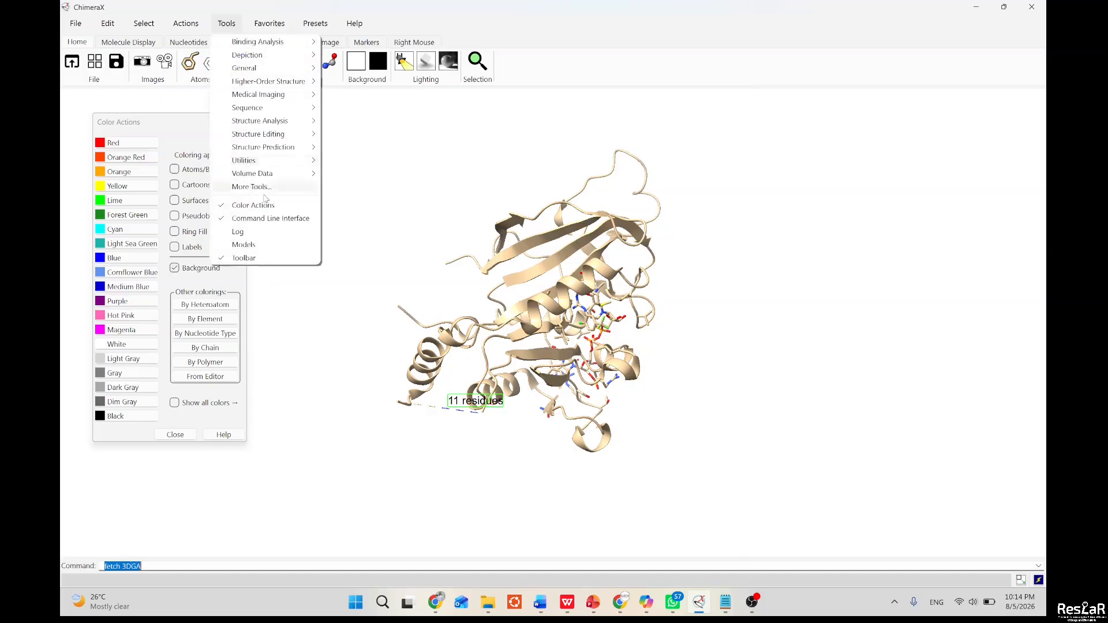
{"action": "left_click", "coordinate": [256, 244]}
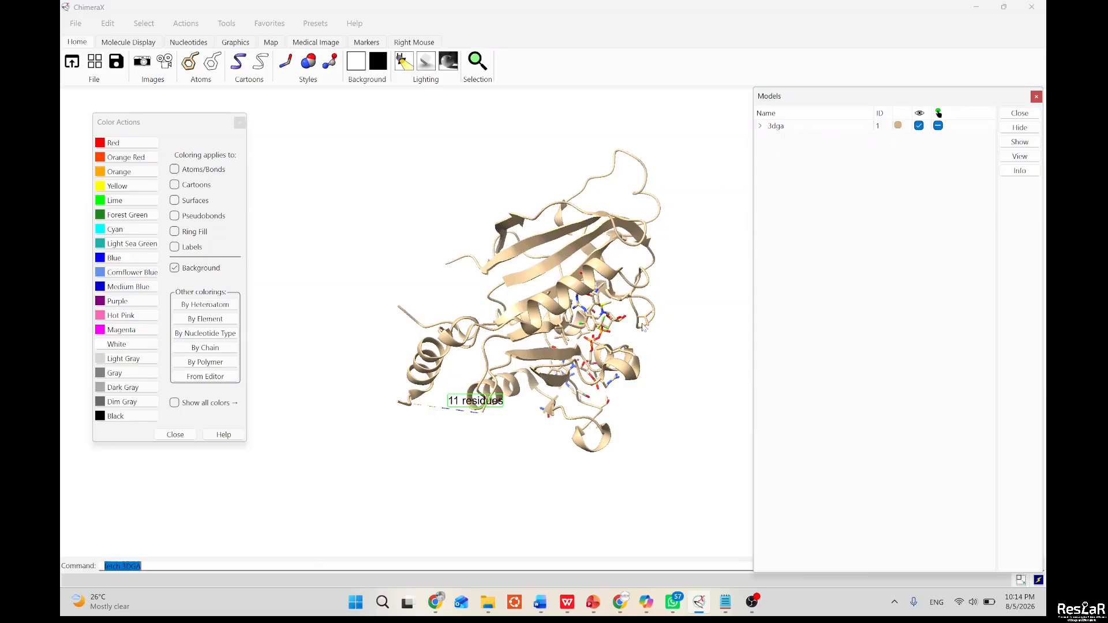
Select all HOH water residues in the structure and delete their atoms.
{"action": "left_click", "coordinate": [647, 343]}
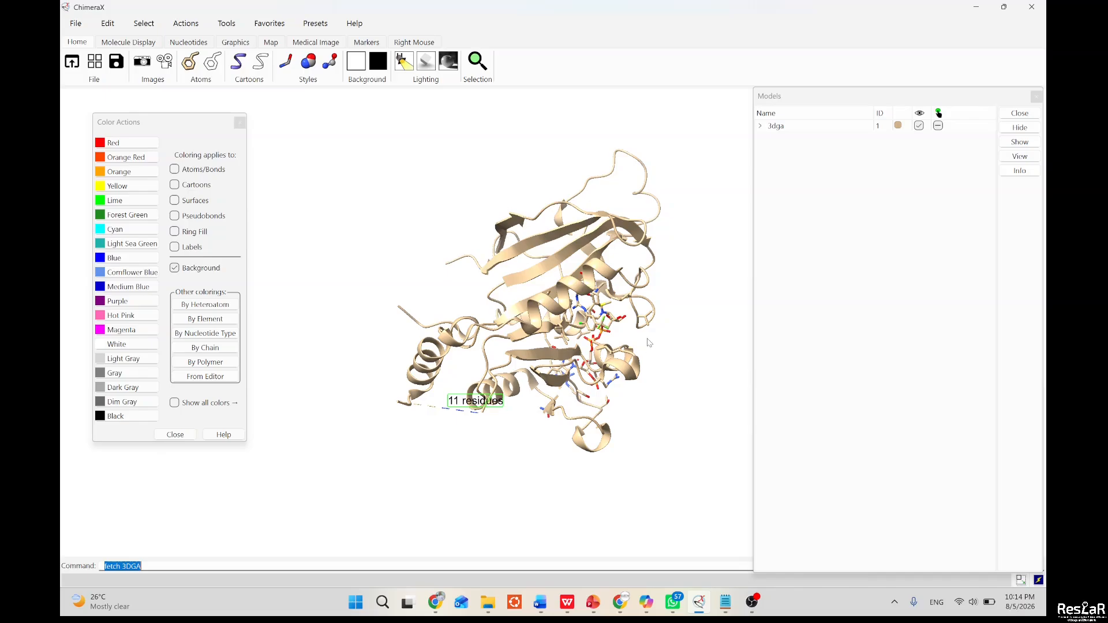
{"action": "left_click_drag", "start_coordinate": [649, 343], "coordinate": [248, 162]}
{"action": "scroll", "coordinate": [558, 345], "scroll_direction": "up", "scroll_amount": 6}
{"action": "left_click", "coordinate": [148, 26]}
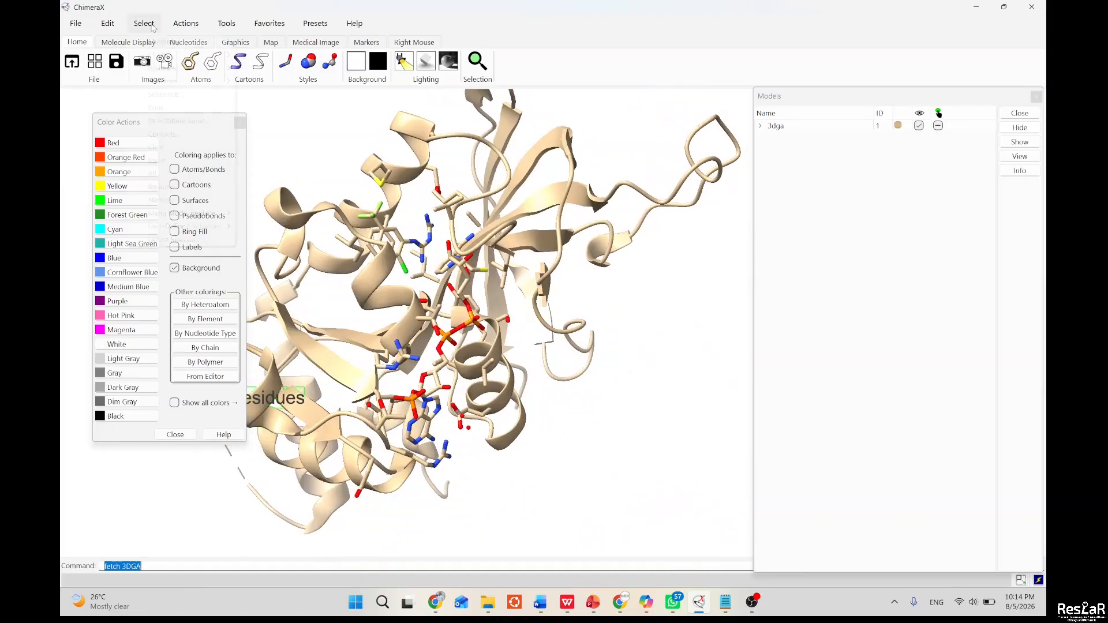
{"action": "mouse_move", "coordinate": [195, 72]}
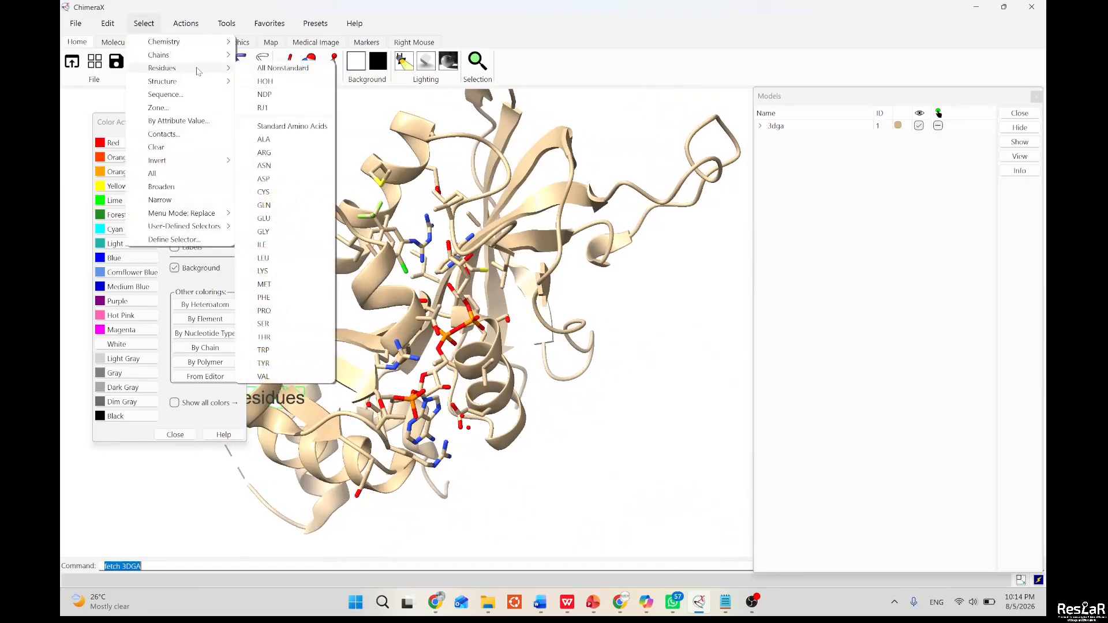
{"action": "left_click", "coordinate": [265, 81]}
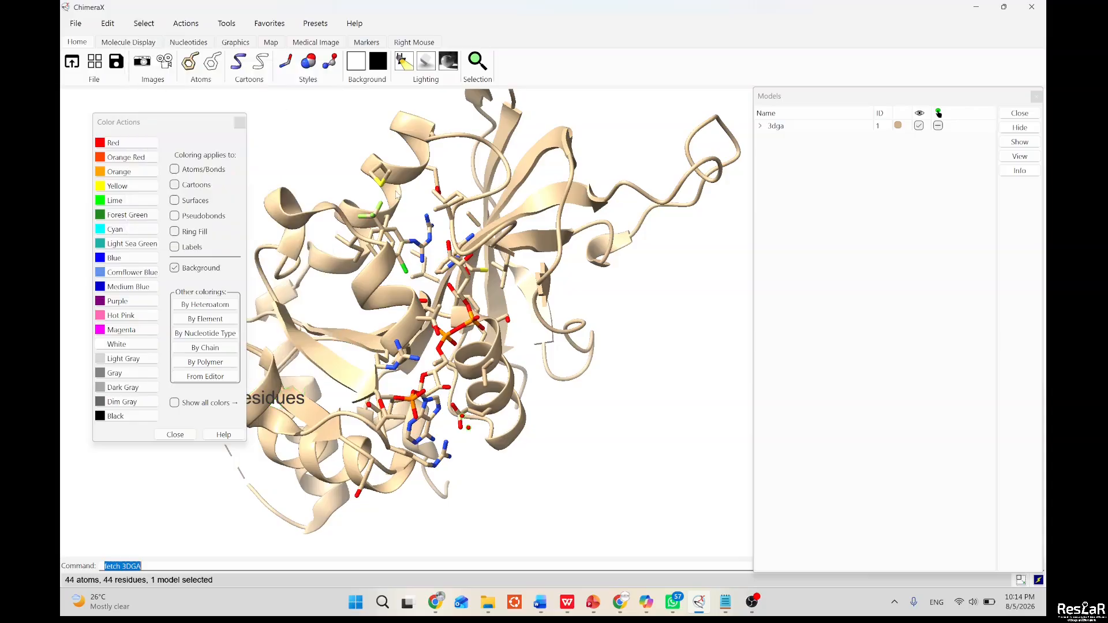
{"action": "left_click_drag", "start_coordinate": [482, 441], "coordinate": [444, 345]}
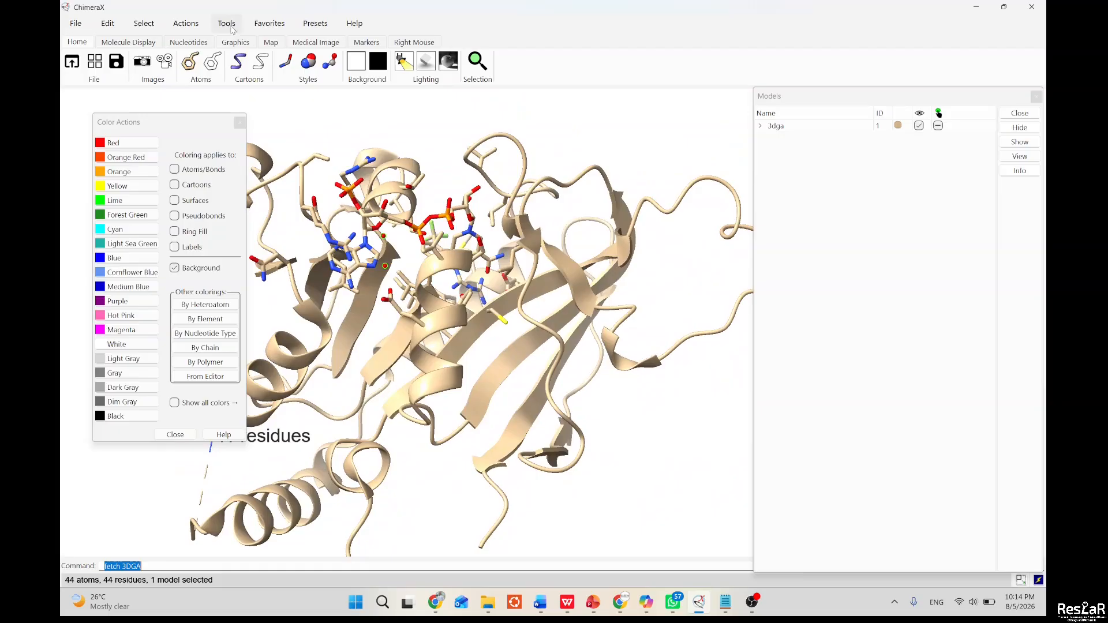
{"action": "left_click", "coordinate": [175, 27]}
{"action": "mouse_move", "coordinate": [200, 42]}
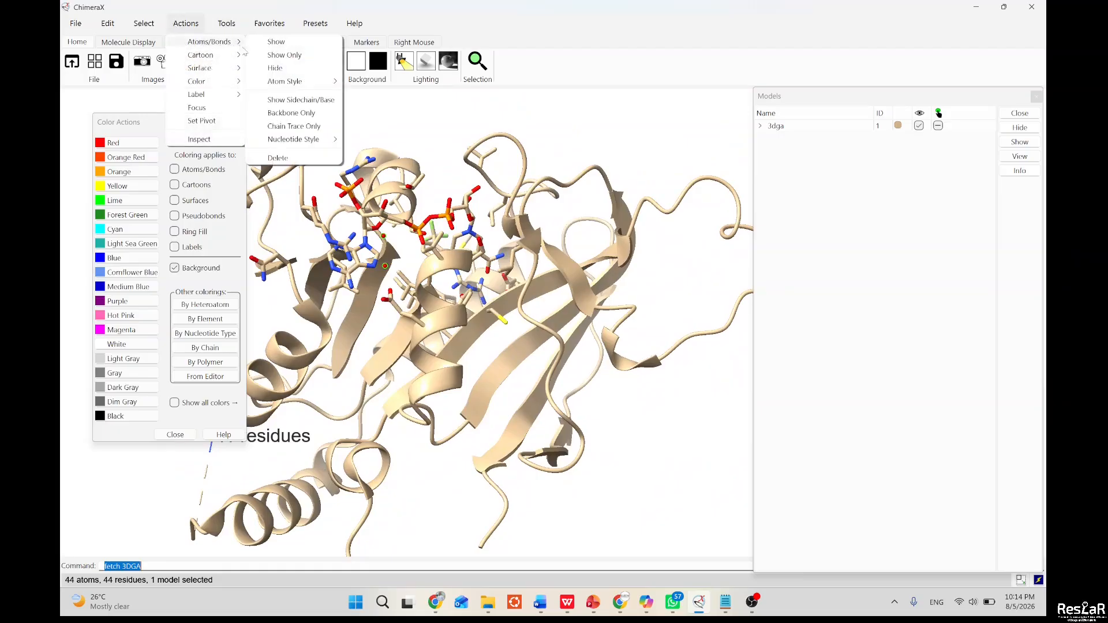
{"action": "left_click", "coordinate": [278, 157]}
Select the NDP residue and delete its atoms and bonds.
{"action": "left_click", "coordinate": [144, 23]}
{"action": "mouse_move", "coordinate": [196, 68]}
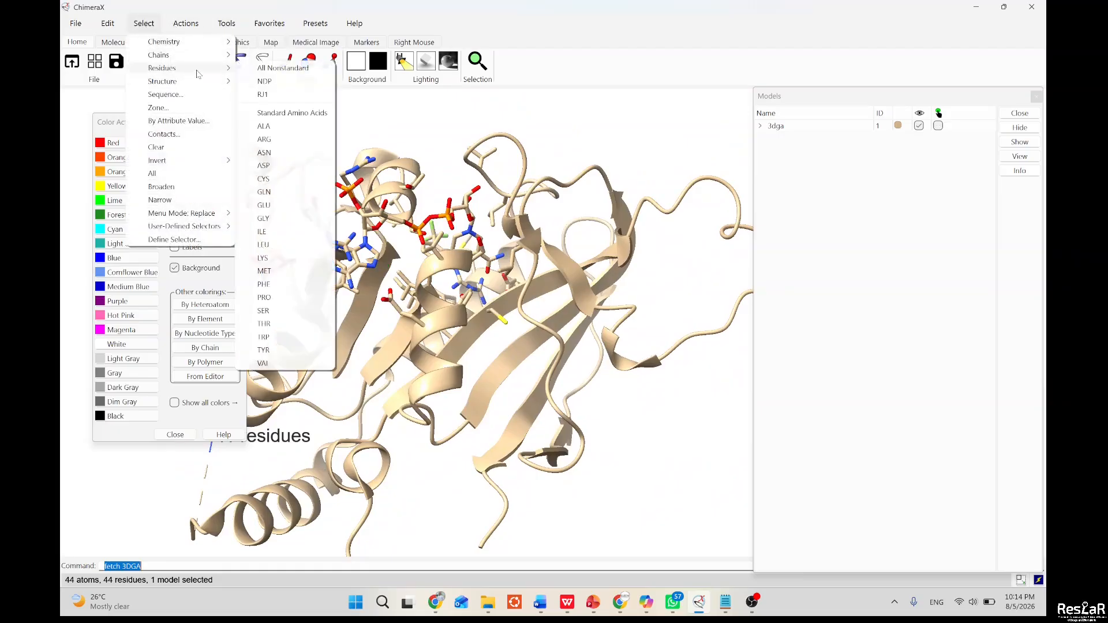
{"action": "left_click", "coordinate": [263, 81]}
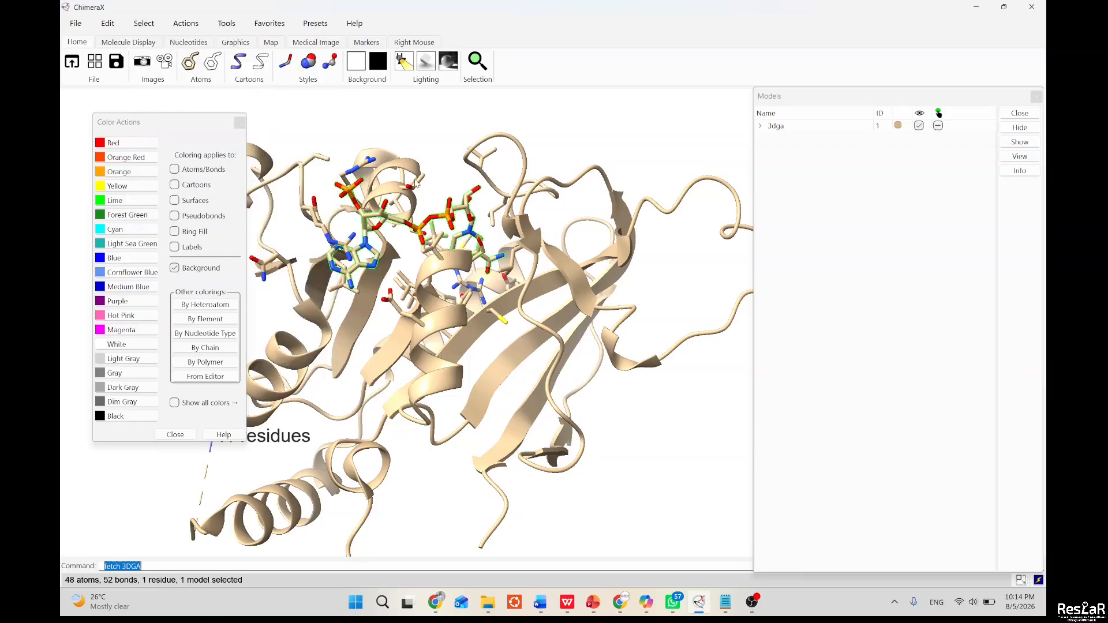
{"action": "mouse_move", "coordinate": [438, 189]}
{"action": "left_mouse_down"}
{"action": "mouse_move", "coordinate": [434, 214]}
{"action": "mouse_move", "coordinate": [436, 199]}
{"action": "left_mouse_up"}
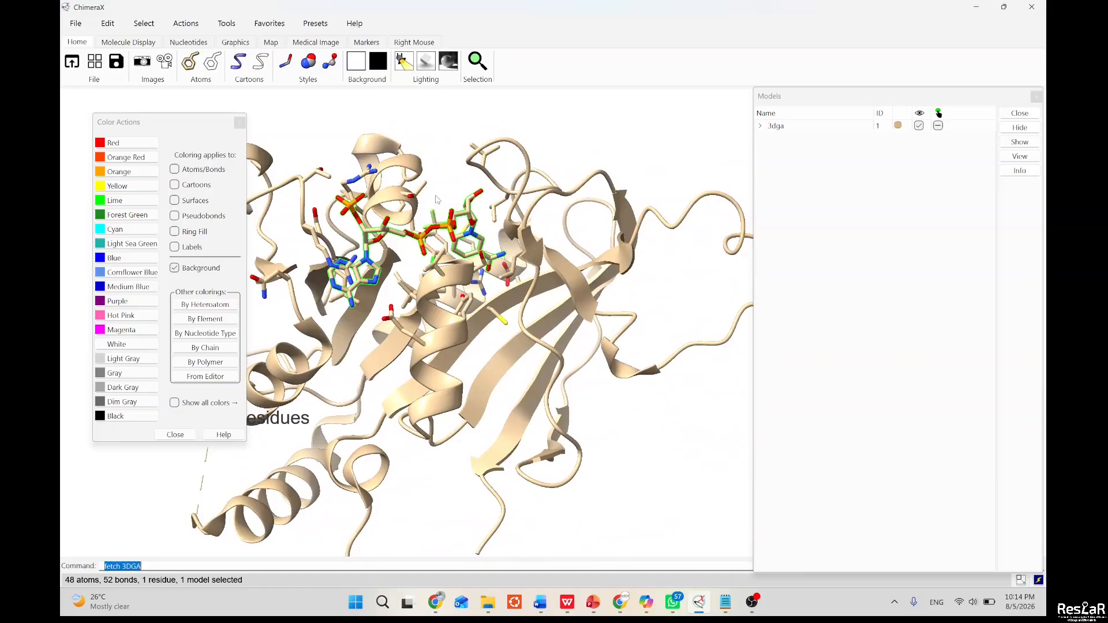
{"action": "left_click", "coordinate": [186, 23]}
{"action": "mouse_move", "coordinate": [209, 42]}
{"action": "left_click", "coordinate": [278, 158]}
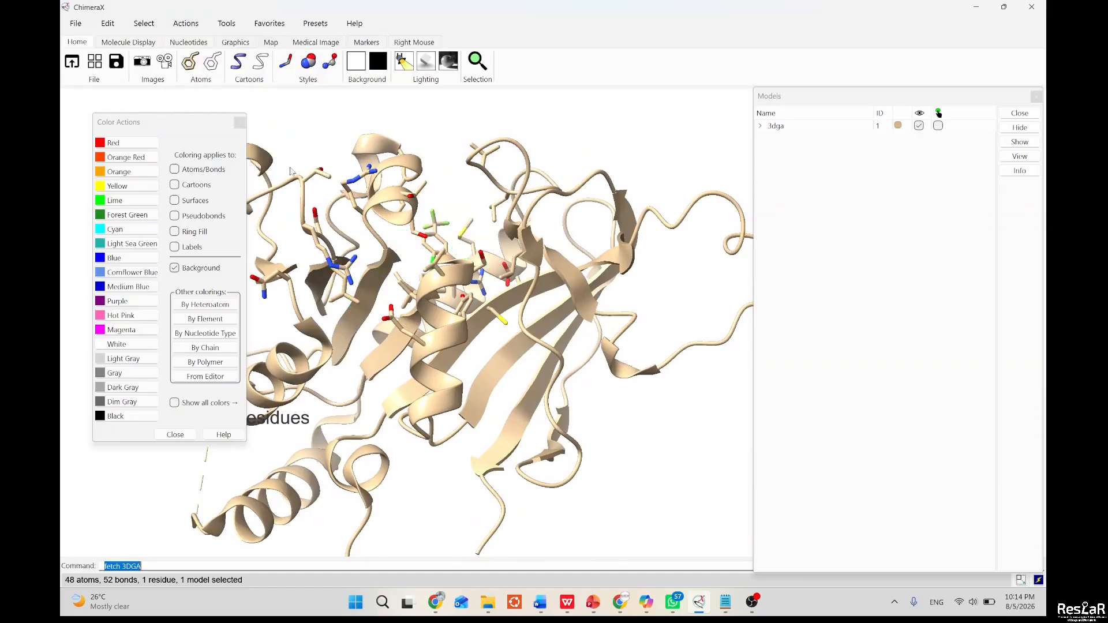
Select the RJ1 ligand residue in the binding pocket.
{"action": "left_click_drag", "start_coordinate": [409, 232], "coordinate": [400, 267]}
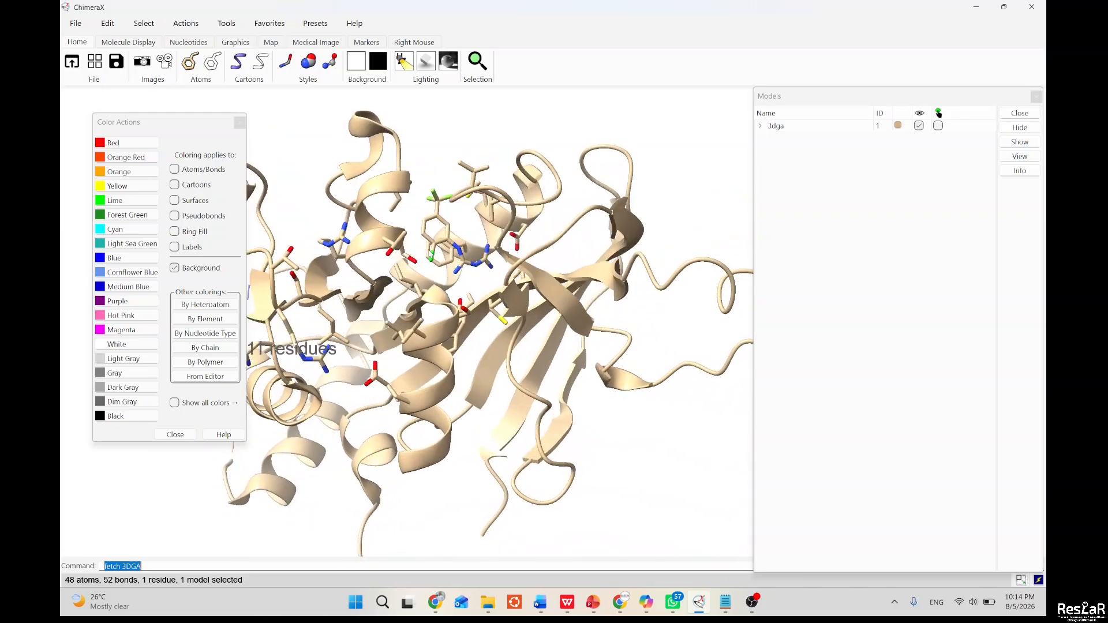
{"action": "scroll", "coordinate": [430, 254], "scroll_direction": "up", "scroll_amount": 3}
{"action": "mouse_move", "coordinate": [408, 181]}
{"action": "left_mouse_down"}
{"action": "mouse_move", "coordinate": [406, 166]}
{"action": "mouse_move", "coordinate": [408, 181]}
{"action": "left_mouse_up"}
{"action": "left_click", "coordinate": [145, 23]}
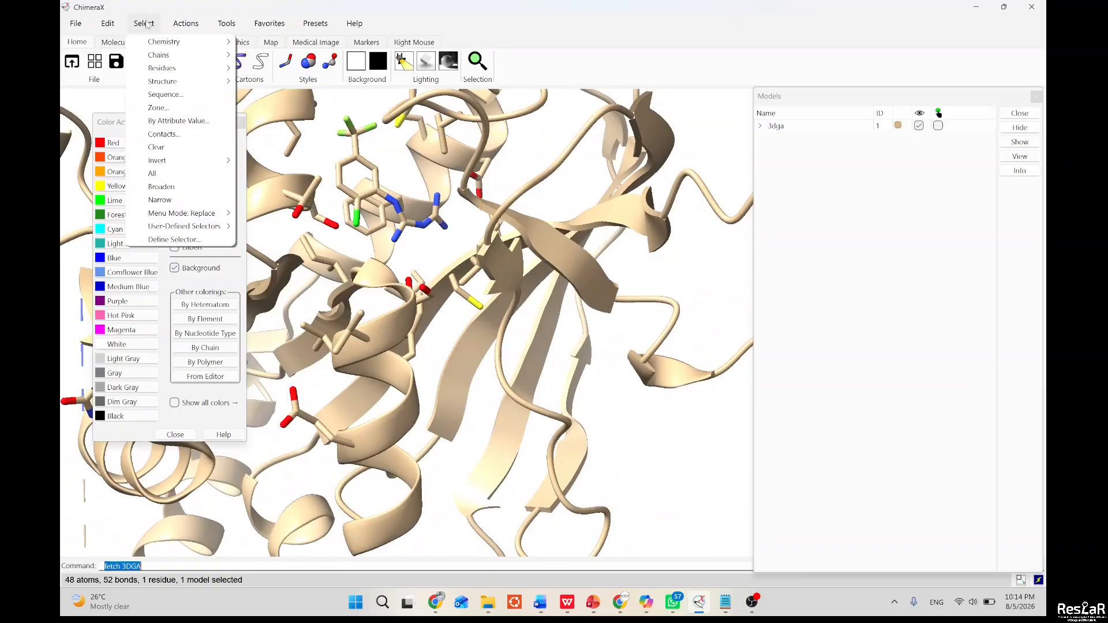
{"action": "mouse_move", "coordinate": [193, 56]}
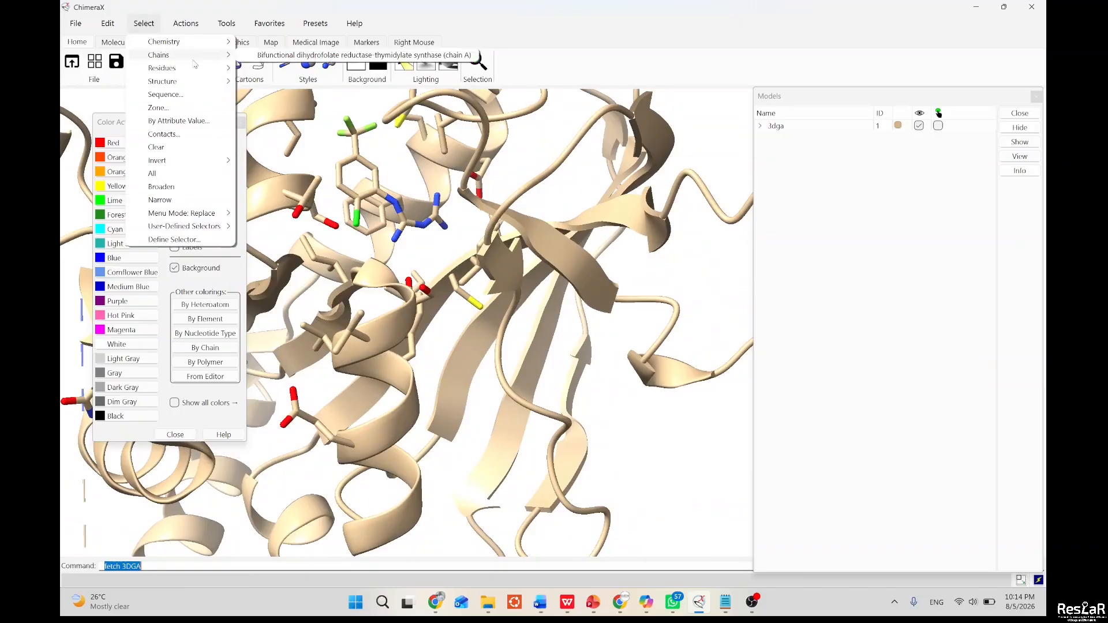
{"action": "left_click", "coordinate": [262, 68]}
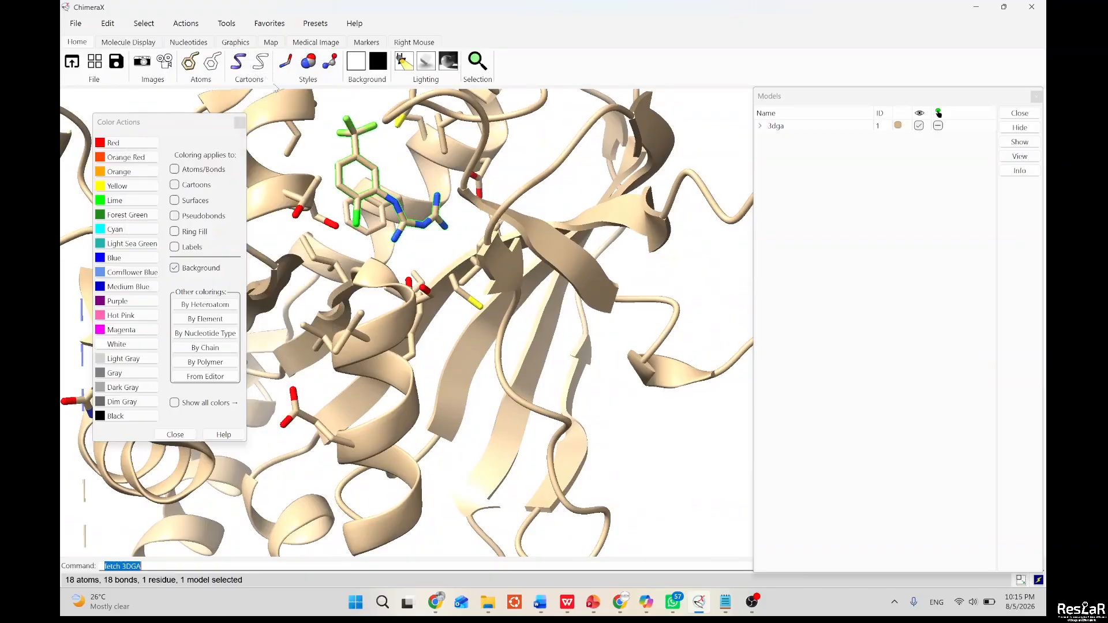
{"action": "scroll", "coordinate": [419, 235], "scroll_direction": "up", "scroll_amount": 3}
{"action": "left_click_drag", "start_coordinate": [418, 236], "coordinate": [418, 279]}
{"action": "scroll", "coordinate": [419, 281], "scroll_direction": "up", "scroll_amount": 4}
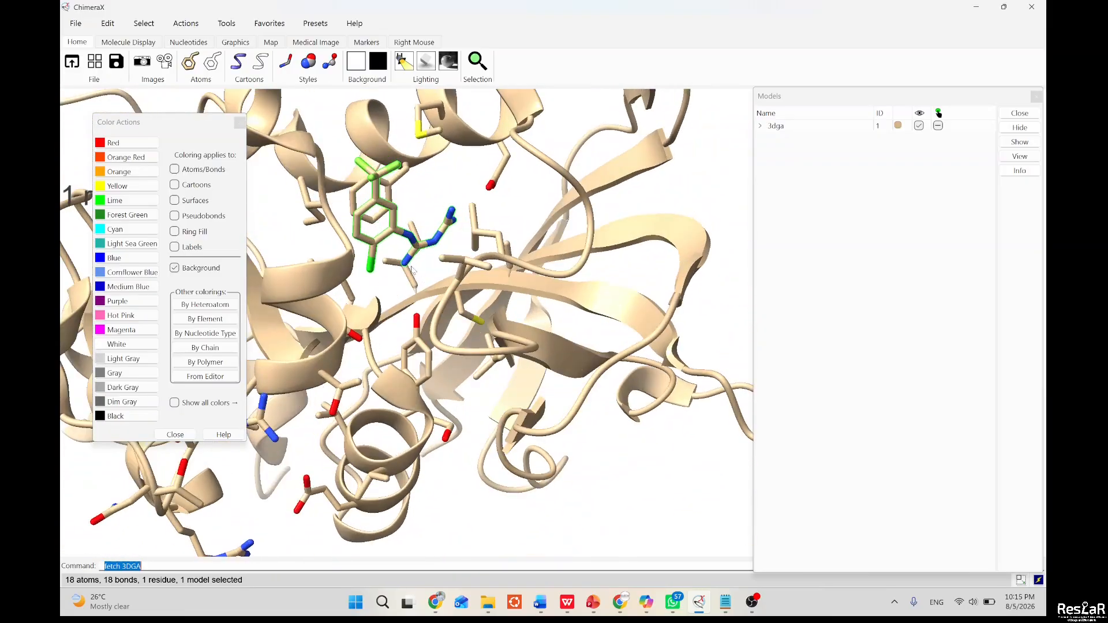
{"action": "right_click_drag", "start_coordinate": [409, 199], "coordinate": [546, 255]}
{"action": "mouse_move", "coordinate": [454, 265]}
{"action": "left_mouse_down"}
{"action": "mouse_move", "coordinate": [436, 254]}
{"action": "mouse_move", "coordinate": [452, 264]}
{"action": "left_mouse_up"}
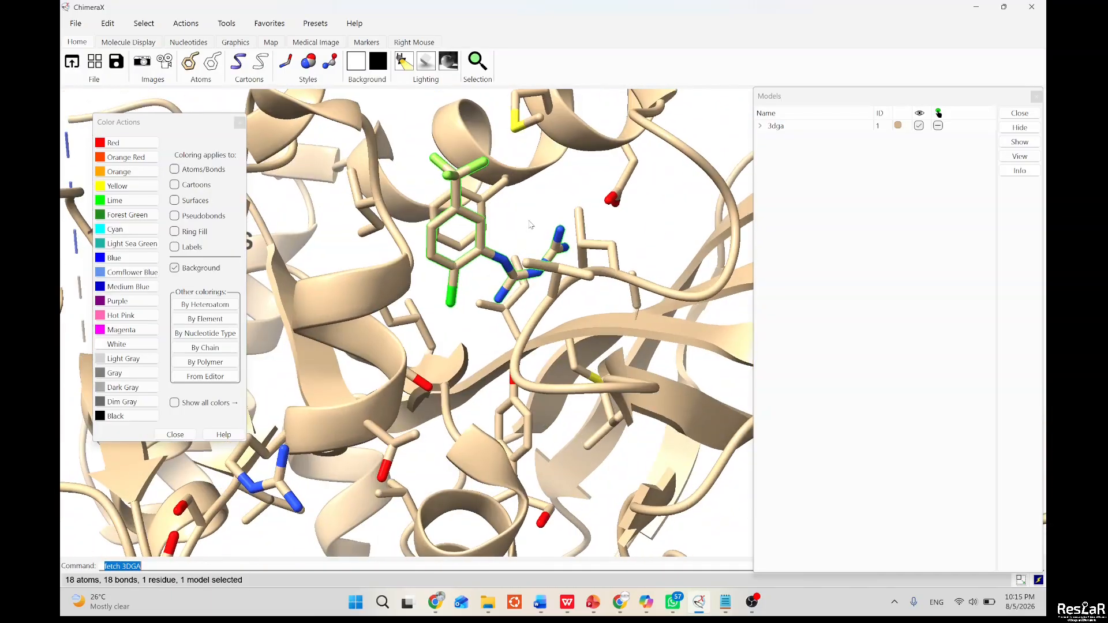
Hide the atoms and bonds of the selected RJ1 ligand and show them again.
{"action": "left_click", "coordinate": [186, 24]}
{"action": "mouse_move", "coordinate": [206, 46]}
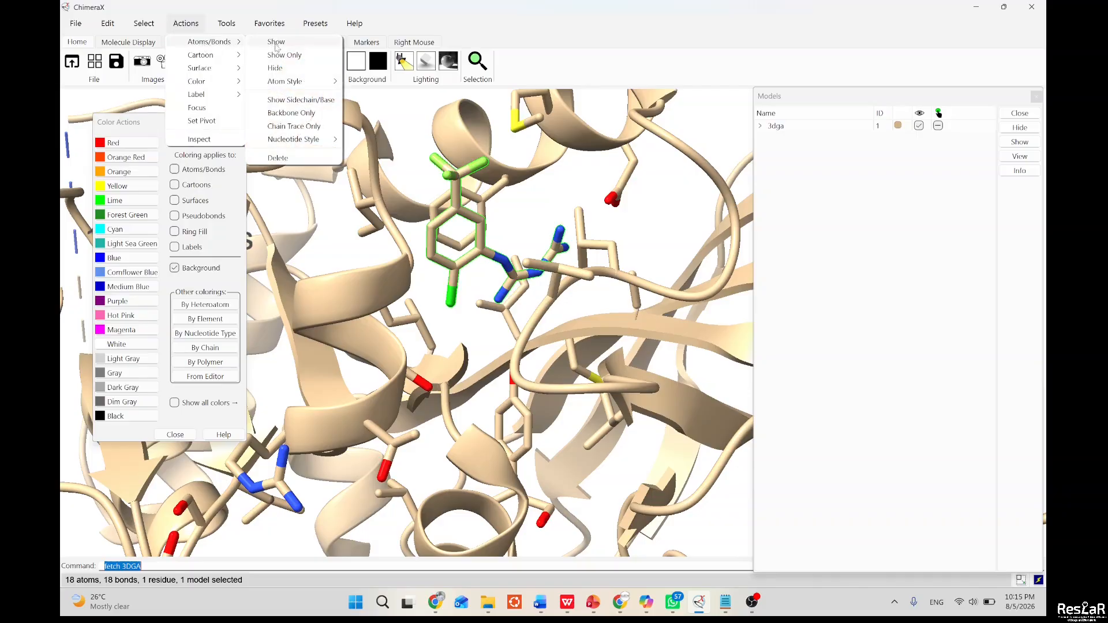
{"action": "left_click", "coordinate": [275, 68]}
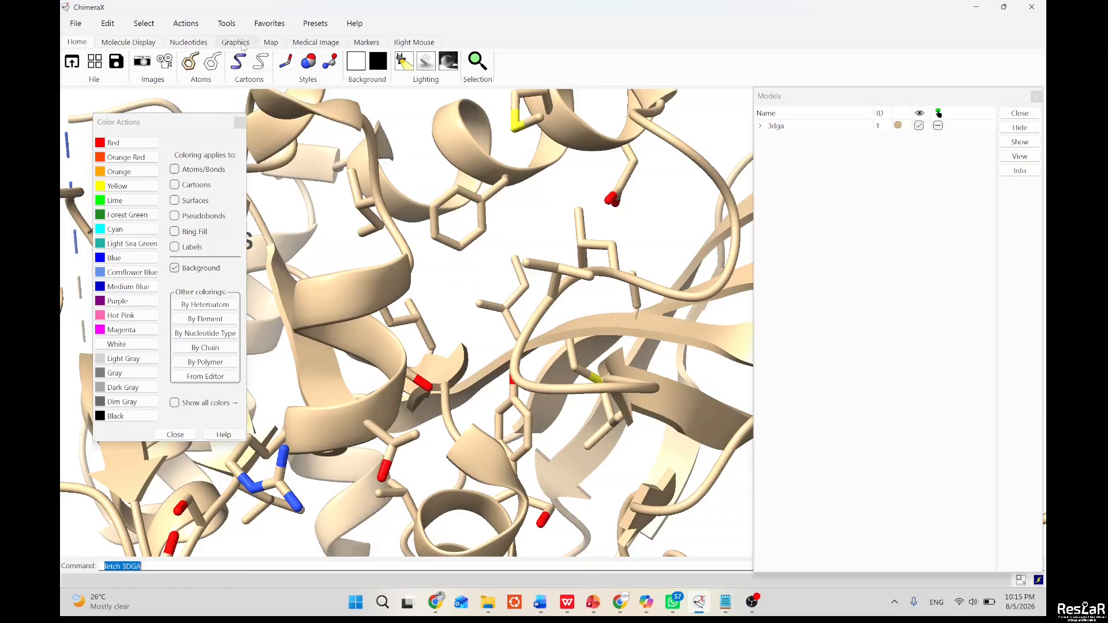
{"action": "left_click", "coordinate": [193, 24]}
{"action": "mouse_move", "coordinate": [215, 44]}
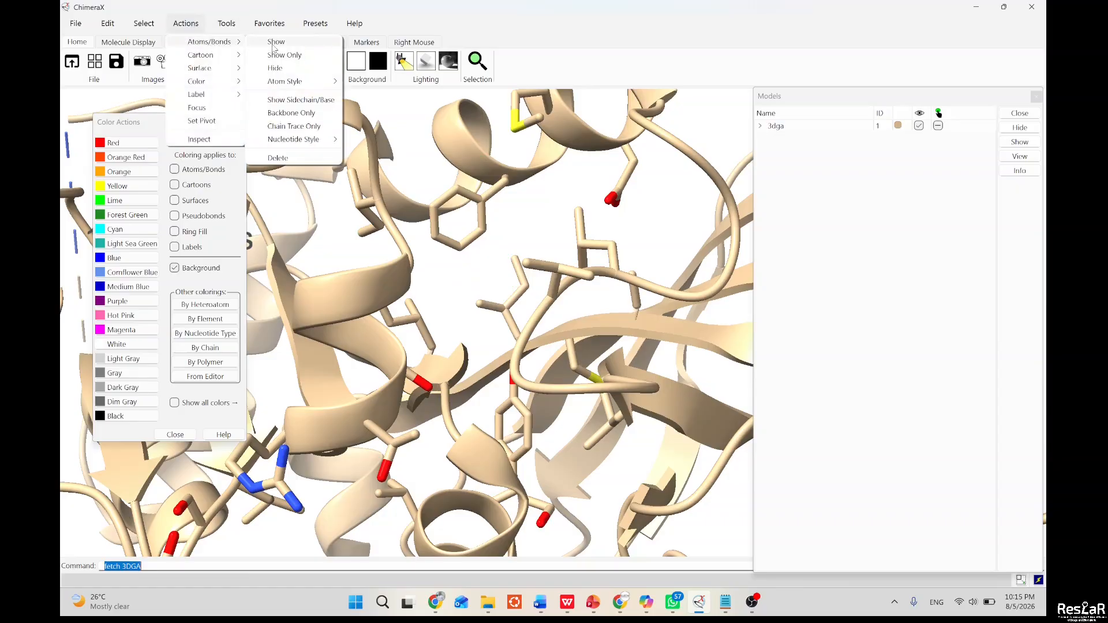
{"action": "left_click", "coordinate": [277, 43]}
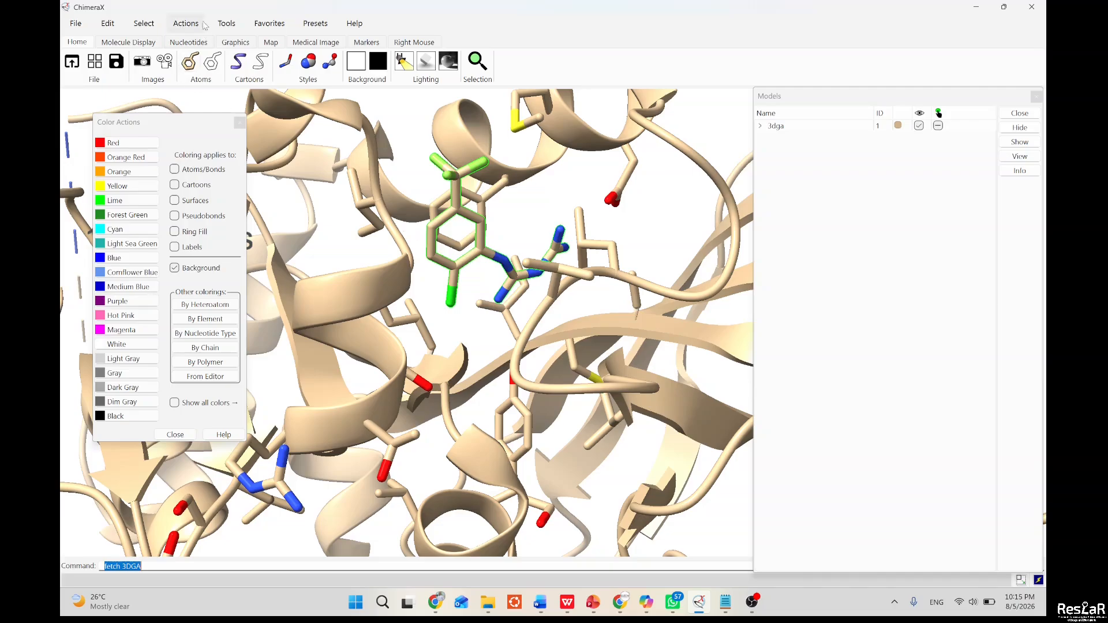
Show a molecular surface around the selected RJ1 ligand and inspect it from different angles.
{"action": "left_click", "coordinate": [186, 24]}
{"action": "mouse_move", "coordinate": [221, 44]}
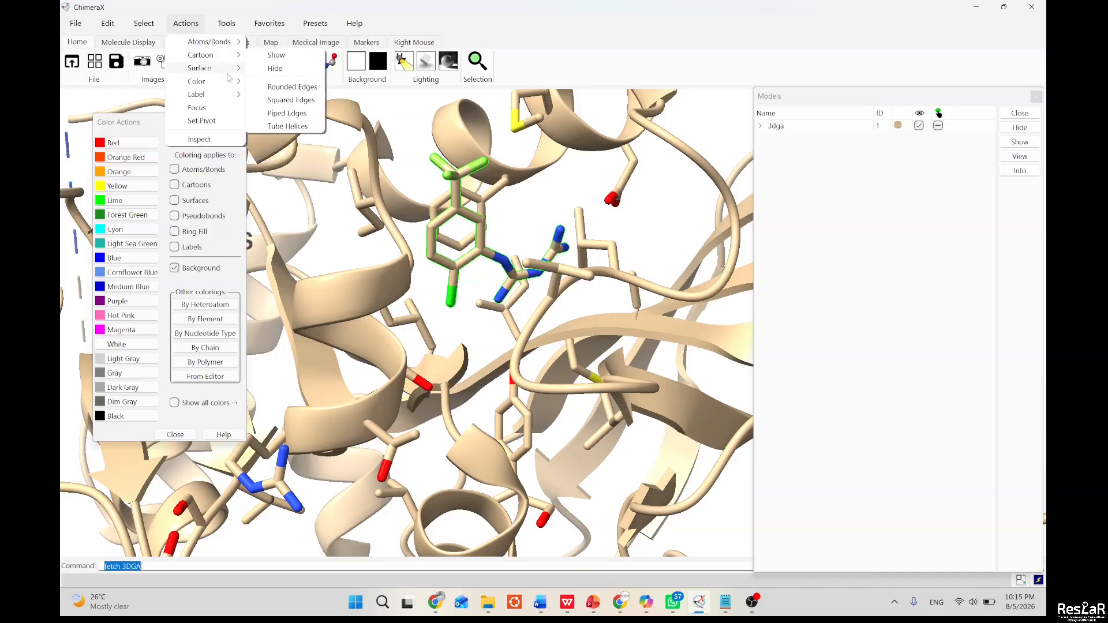
{"action": "left_click", "coordinate": [276, 69]}
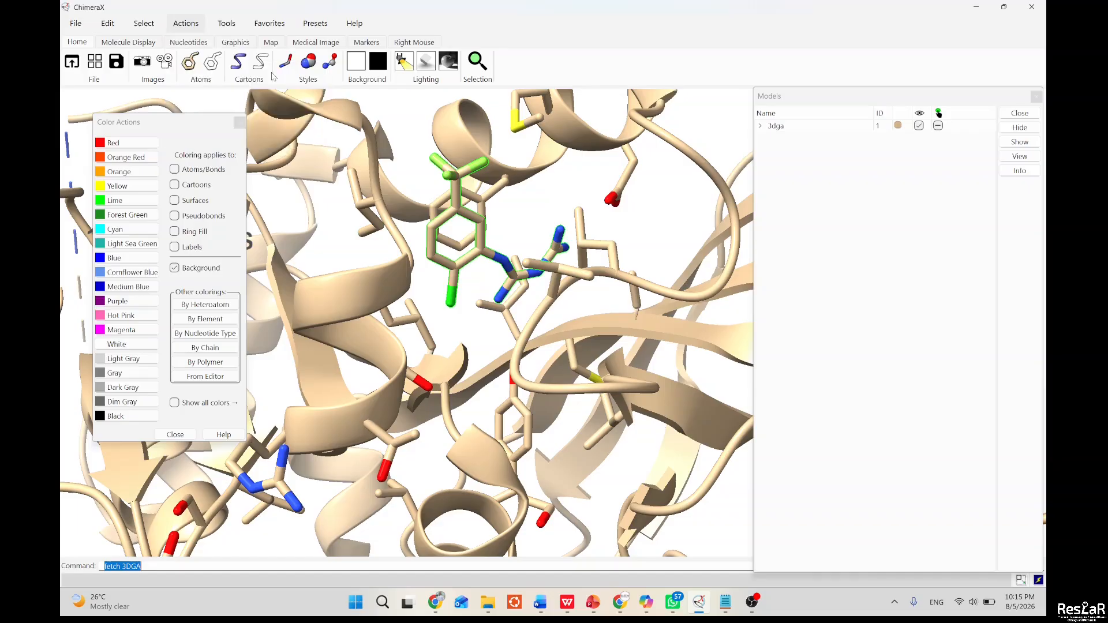
{"action": "left_click_drag", "start_coordinate": [463, 260], "coordinate": [547, 245]}
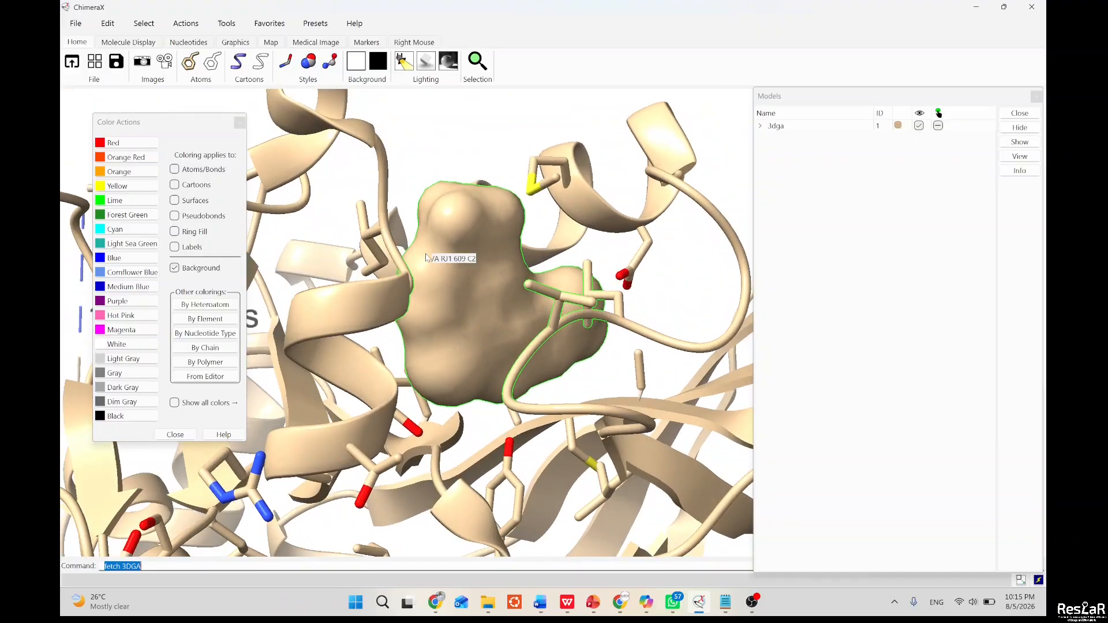
{"action": "left_click_drag", "start_coordinate": [439, 269], "coordinate": [505, 274]}
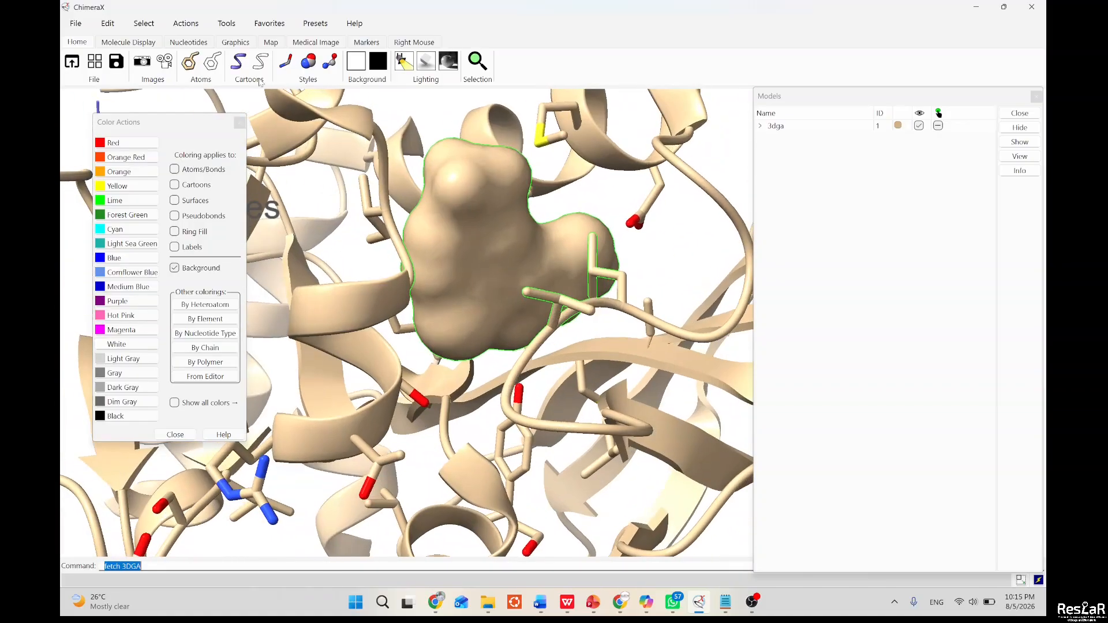
Set the transparency of the RJ1 ligand's surface to 70%.
{"action": "left_click", "coordinate": [186, 23]}
{"action": "mouse_move", "coordinate": [226, 71]}
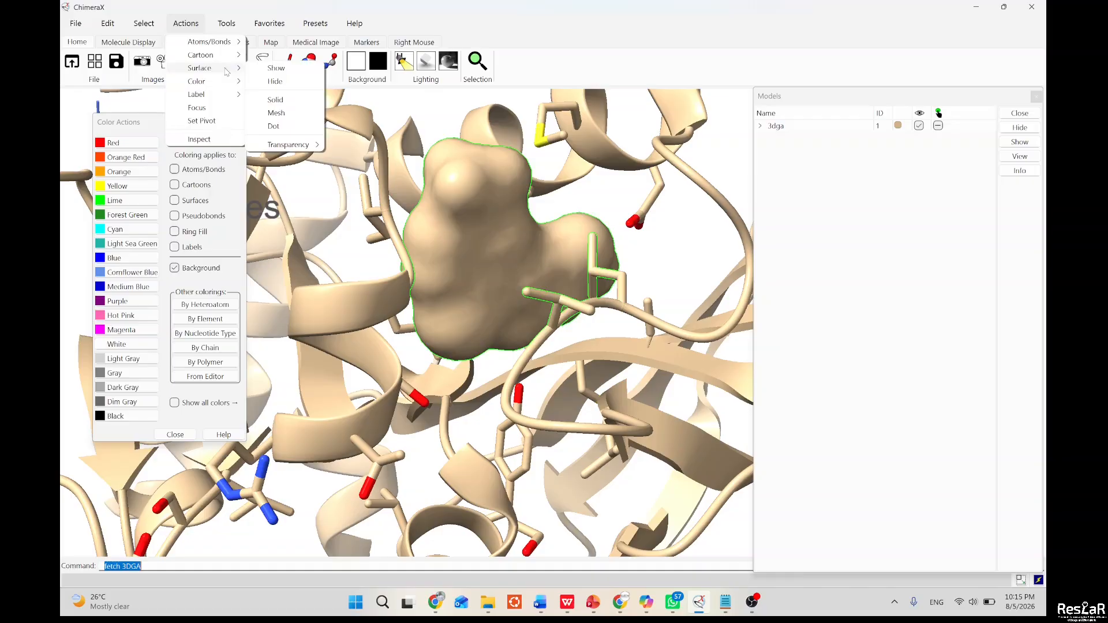
{"action": "mouse_move", "coordinate": [315, 145]}
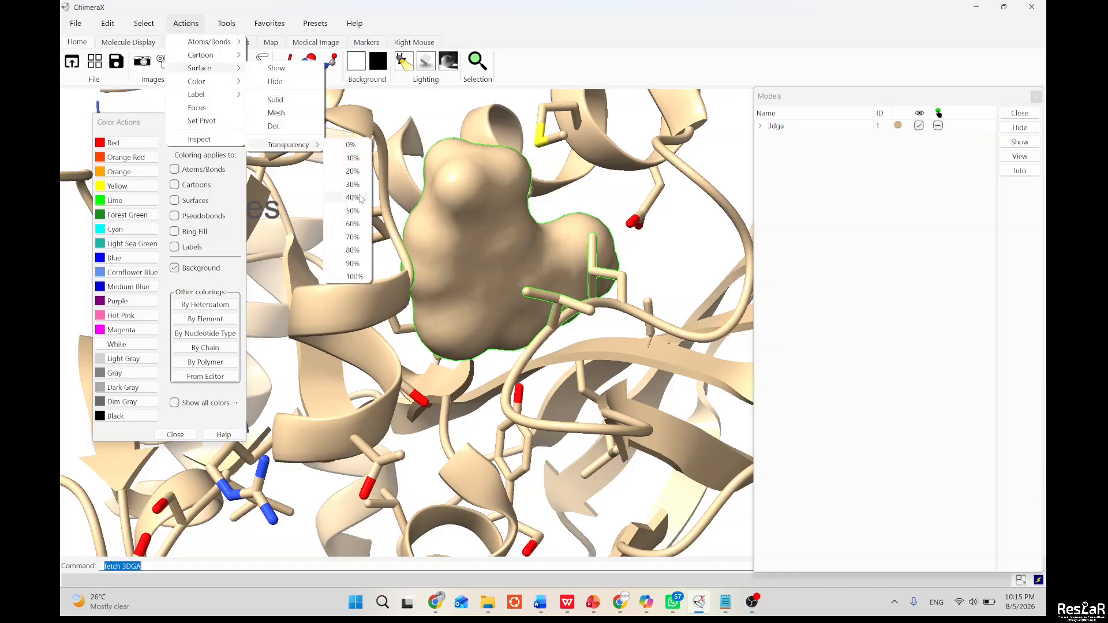
{"action": "left_click", "coordinate": [357, 238]}
{"action": "mouse_move", "coordinate": [467, 266]}
{"action": "left_mouse_down"}
{"action": "mouse_move", "coordinate": [452, 269]}
{"action": "mouse_move", "coordinate": [479, 267]}
{"action": "mouse_move", "coordinate": [468, 269]}
{"action": "left_mouse_up"}
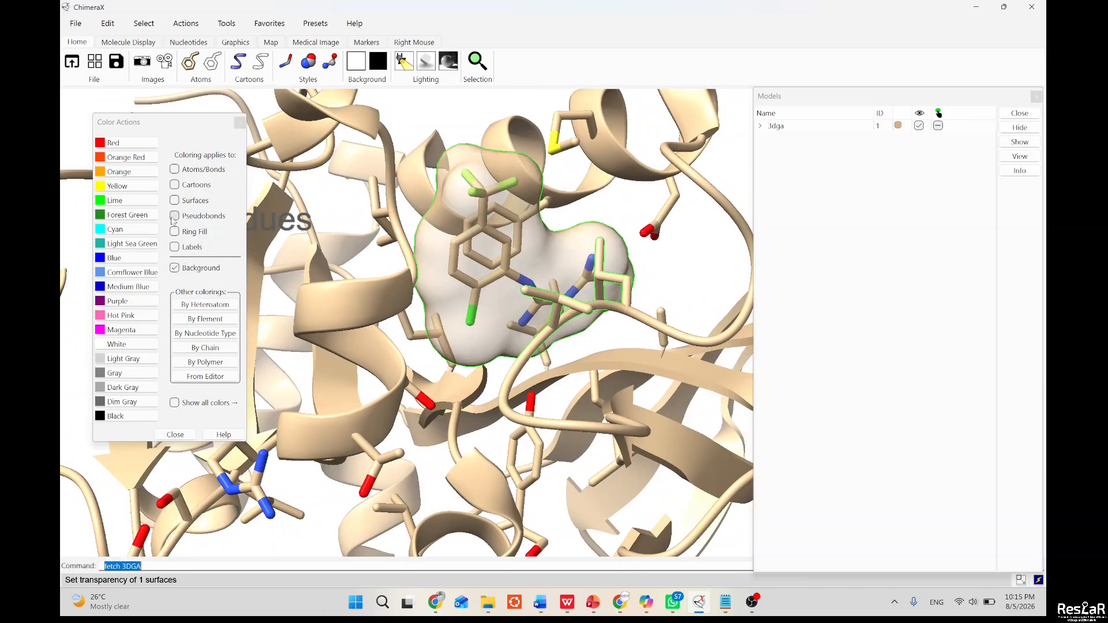
Restrict the coloring to surfaces and color the RJ1 ligand's surface cyan.
{"action": "left_click", "coordinate": [175, 201]}
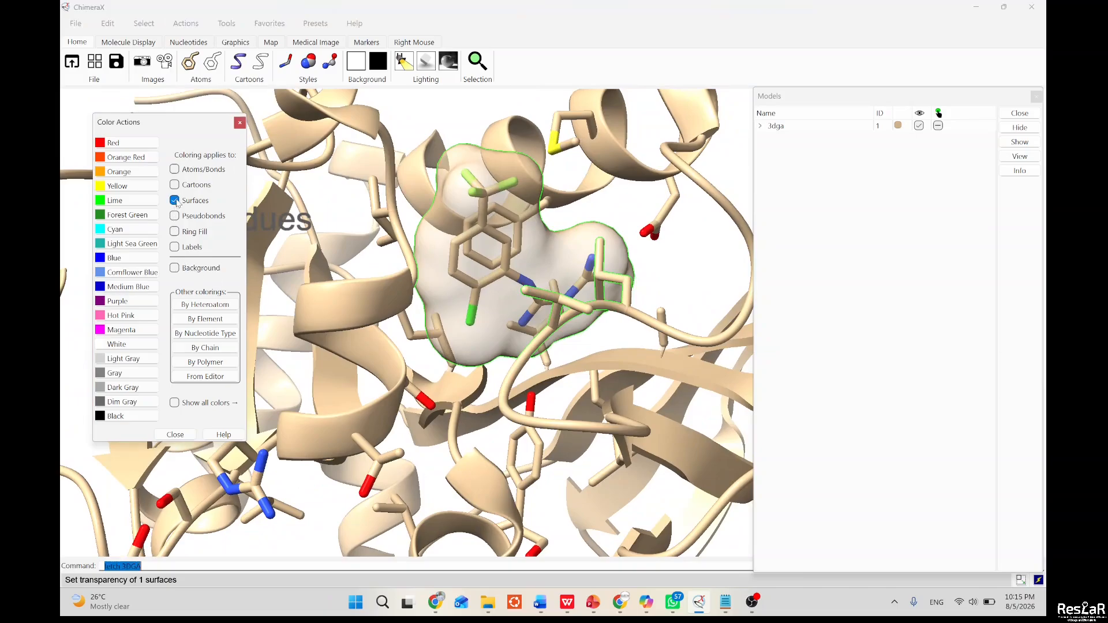
{"action": "left_click", "coordinate": [115, 230]}
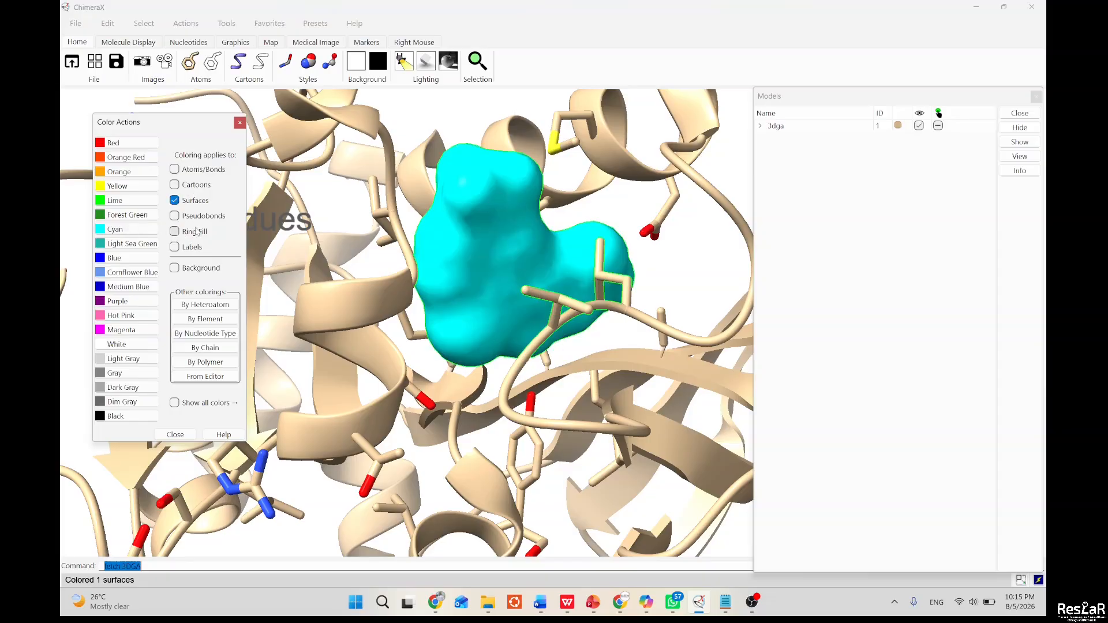
Recolor the RJ1 ligand's surface cornflower blue and set its transparency to 70%.
{"action": "left_click", "coordinate": [123, 274]}
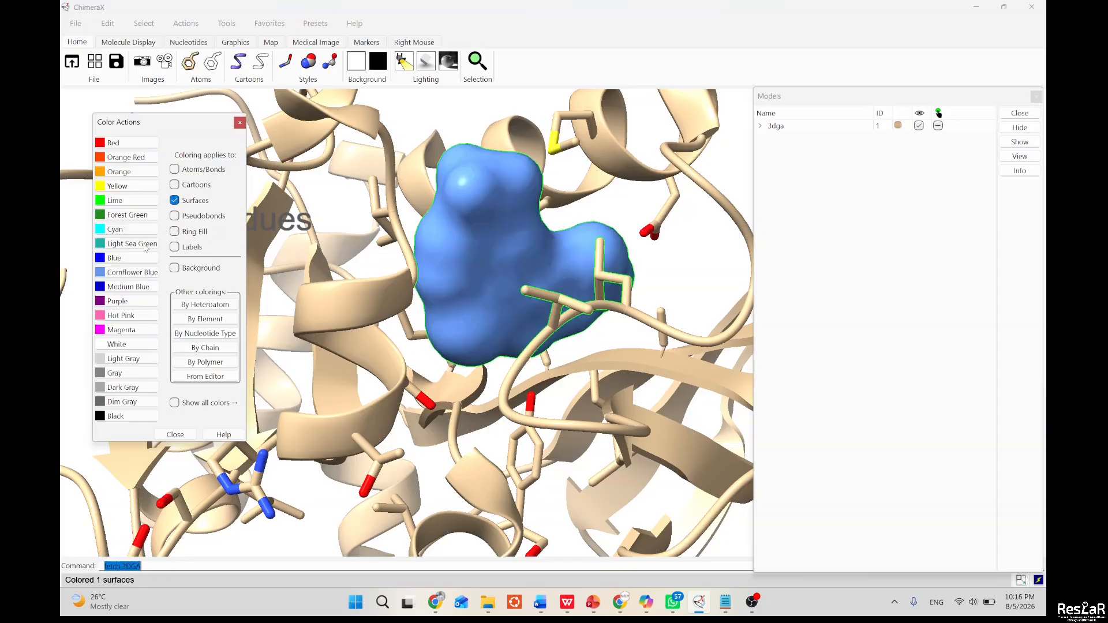
{"action": "left_click", "coordinate": [186, 23]}
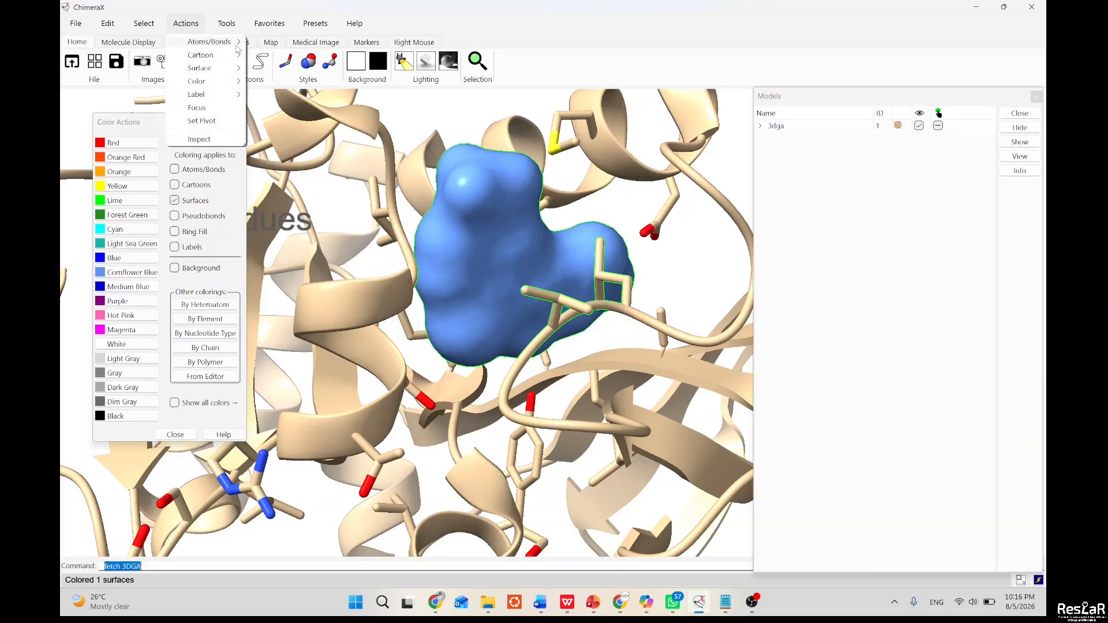
{"action": "mouse_move", "coordinate": [233, 68]}
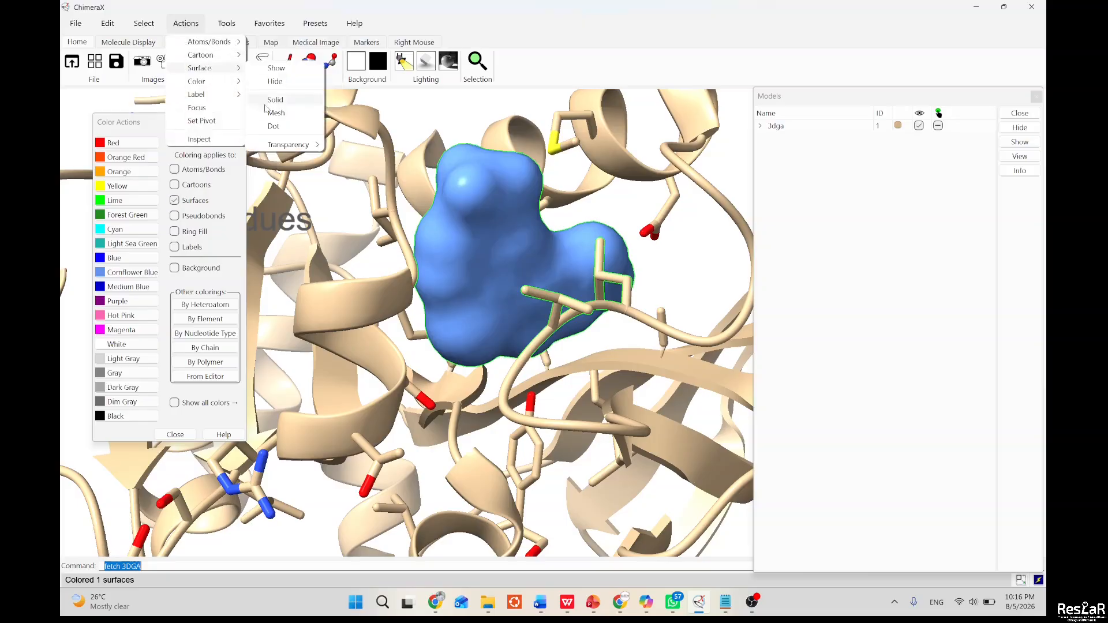
{"action": "mouse_move", "coordinate": [306, 144]}
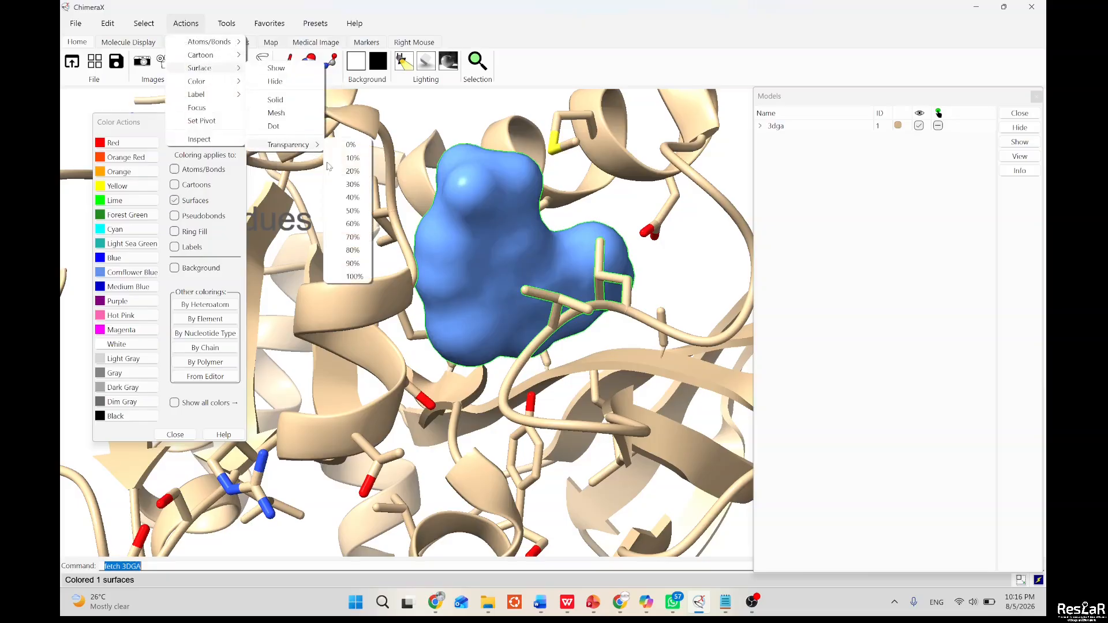
{"action": "left_click", "coordinate": [355, 236]}
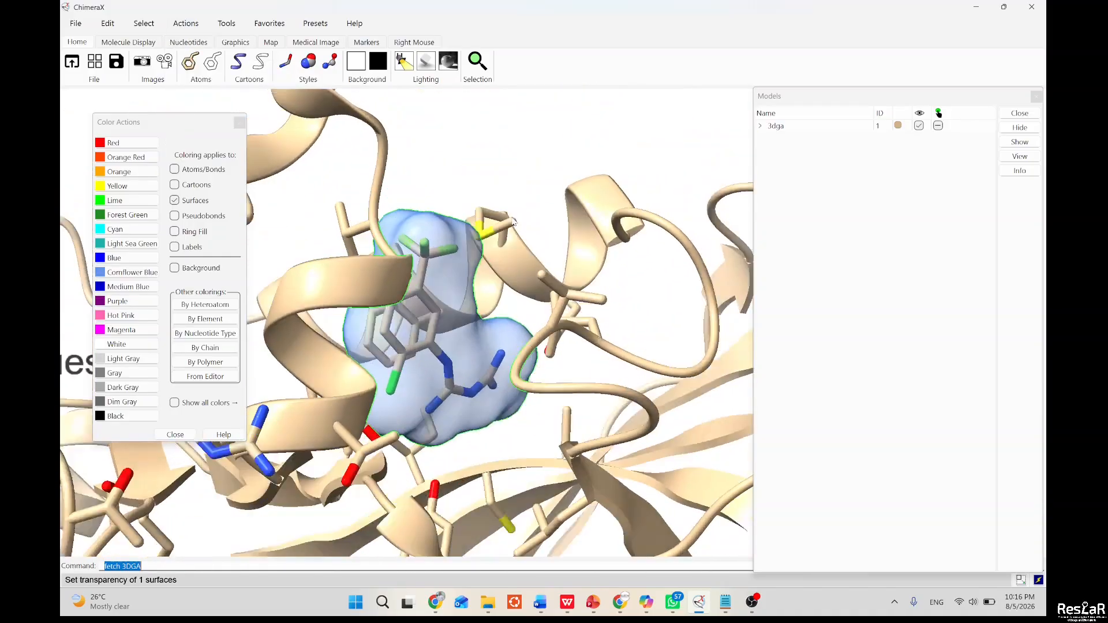
Switch the RJ1 ligand's surface to the mesh style and inspect it.
{"action": "left_click", "coordinate": [186, 23]}
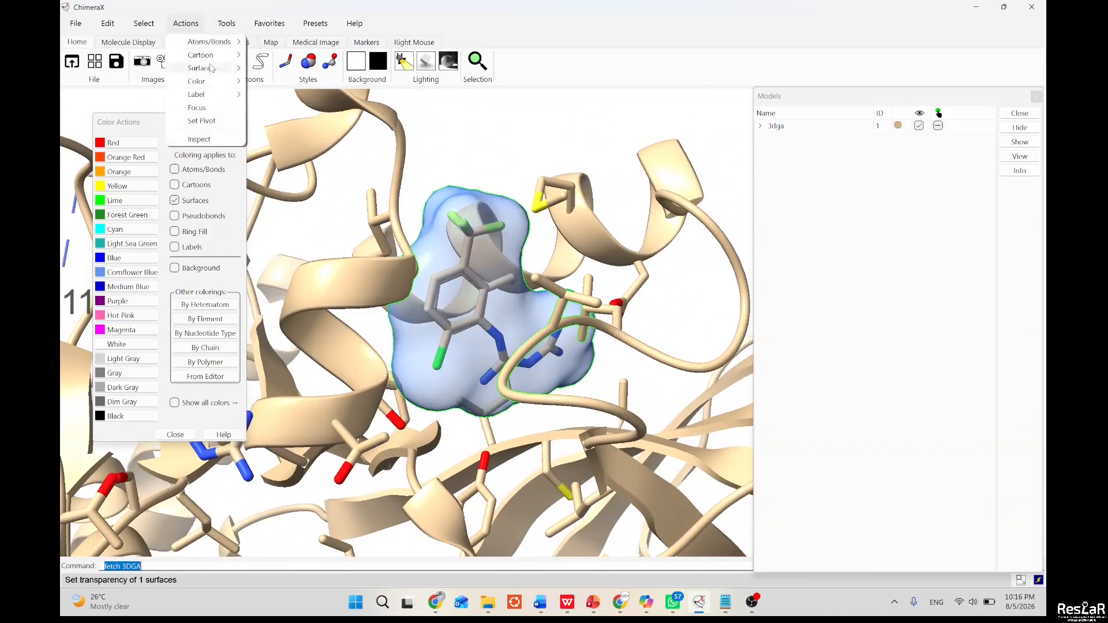
{"action": "mouse_move", "coordinate": [211, 69]}
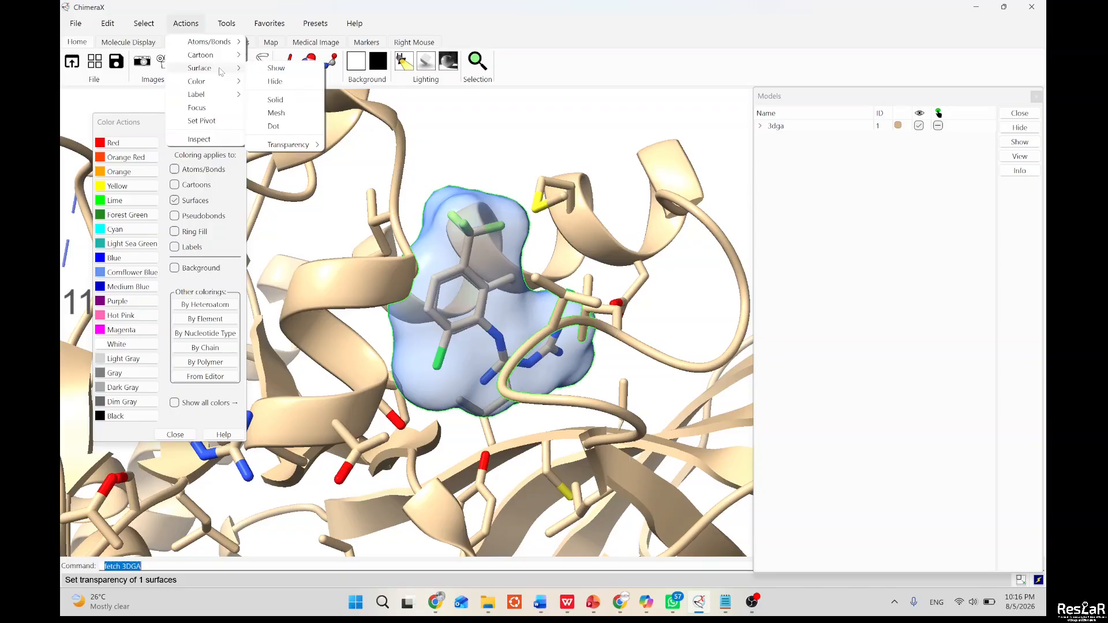
{"action": "left_click", "coordinate": [276, 113]}
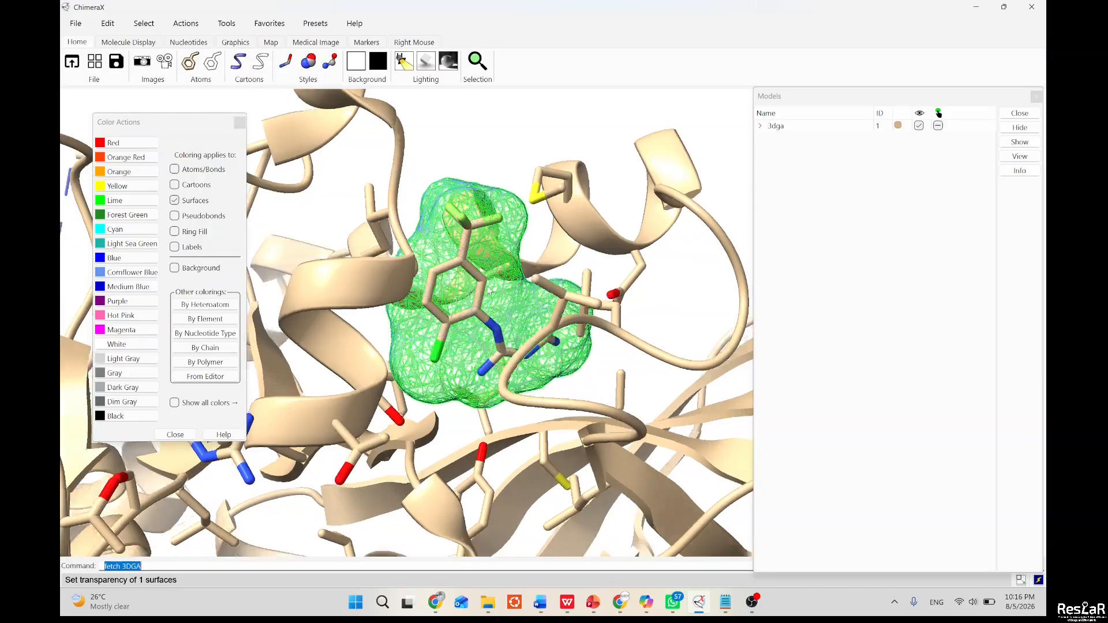
{"action": "left_click_drag", "start_coordinate": [468, 306], "coordinate": [525, 335]}
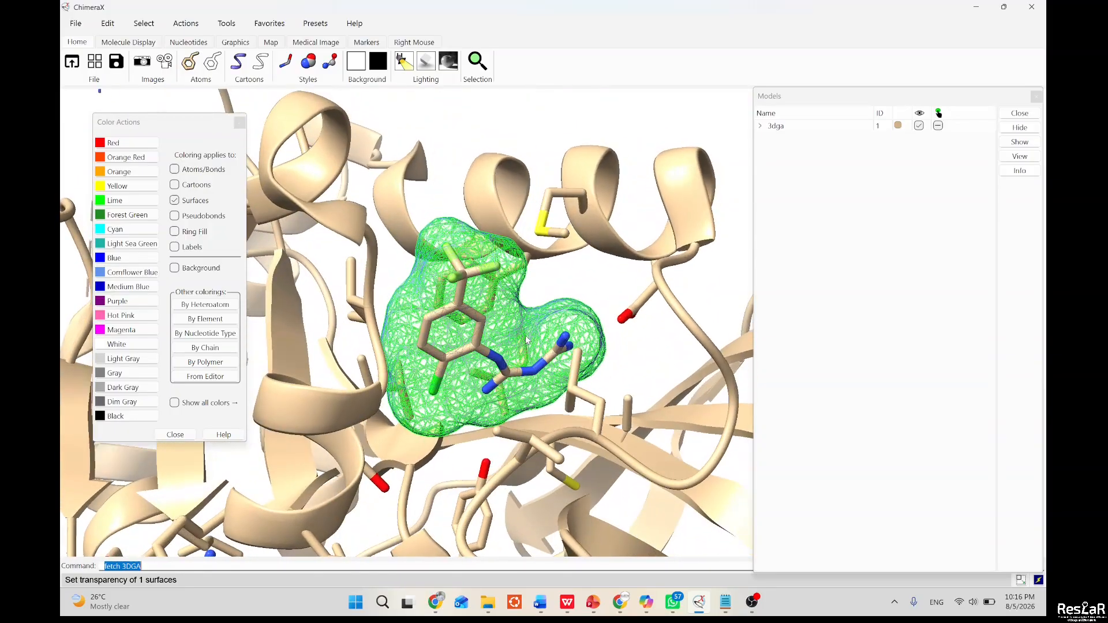
Change the RJ1 ligand's surface to the dot style and inspect it up close.
{"action": "left_click", "coordinate": [186, 23]}
{"action": "mouse_move", "coordinate": [241, 73]}
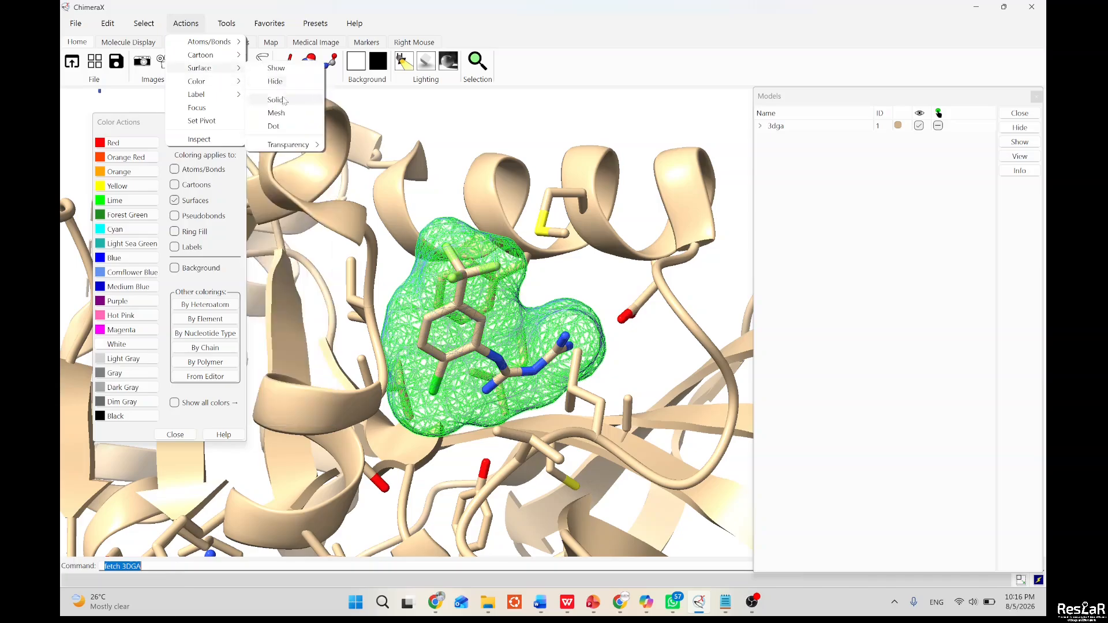
{"action": "left_click", "coordinate": [290, 126]}
{"action": "mouse_move", "coordinate": [501, 298]}
{"action": "left_mouse_down"}
{"action": "mouse_move", "coordinate": [462, 347]}
{"action": "mouse_move", "coordinate": [494, 361]}
{"action": "mouse_move", "coordinate": [455, 293]}
{"action": "mouse_move", "coordinate": [534, 291]}
{"action": "mouse_move", "coordinate": [494, 287]}
{"action": "mouse_move", "coordinate": [484, 315]}
{"action": "mouse_move", "coordinate": [502, 300]}
{"action": "left_mouse_up"}
{"action": "scroll", "coordinate": [502, 299], "scroll_direction": "up", "scroll_amount": 5}
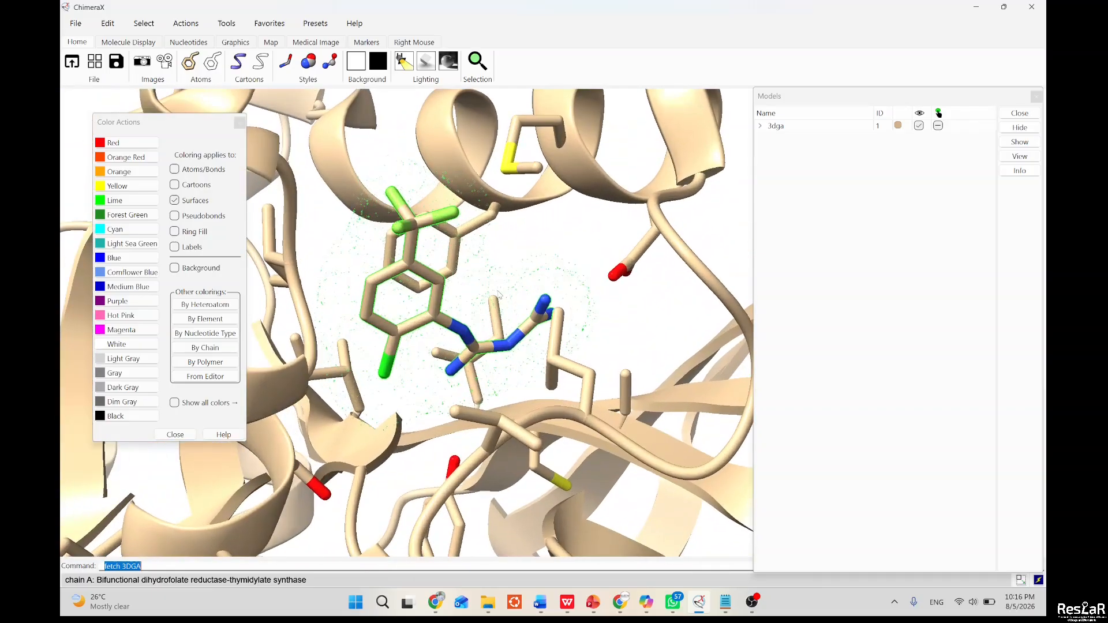
{"action": "left_click_drag", "start_coordinate": [578, 297], "coordinate": [465, 242]}
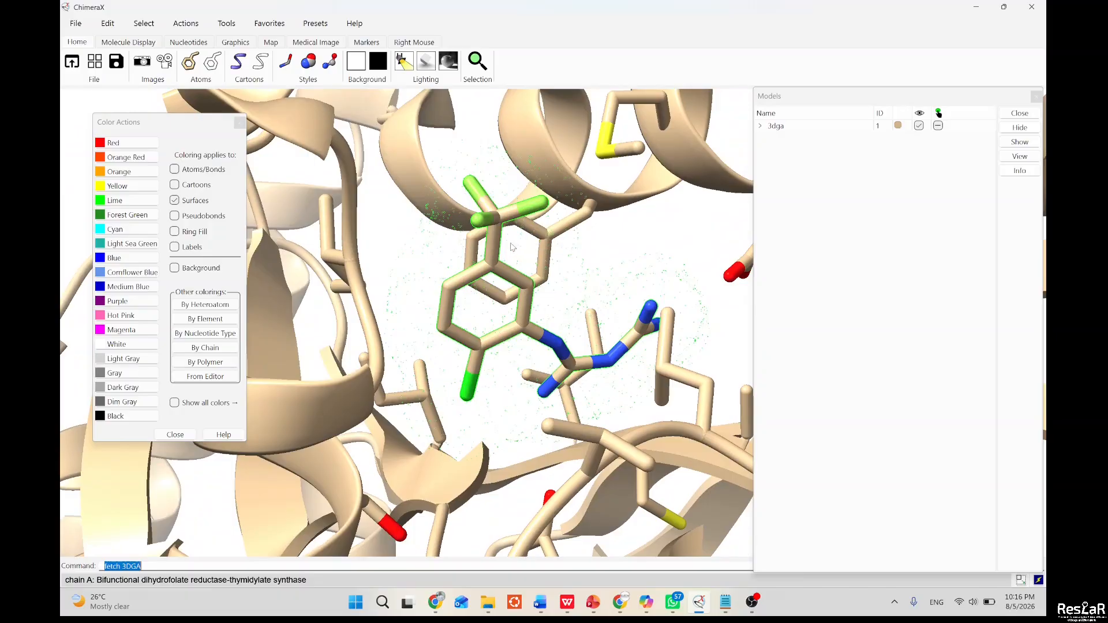
Restrict the coloring to atoms and bonds and color the RJ1 ligand magenta.
{"action": "left_click", "coordinate": [174, 200]}
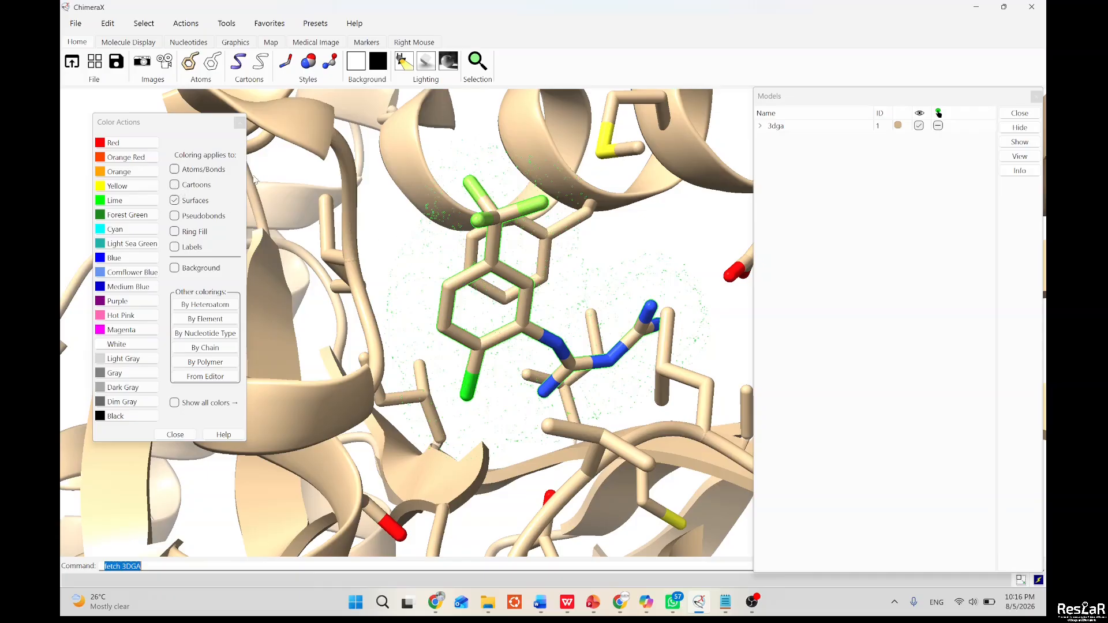
{"action": "left_click", "coordinate": [174, 169]}
{"action": "left_click", "coordinate": [174, 201]}
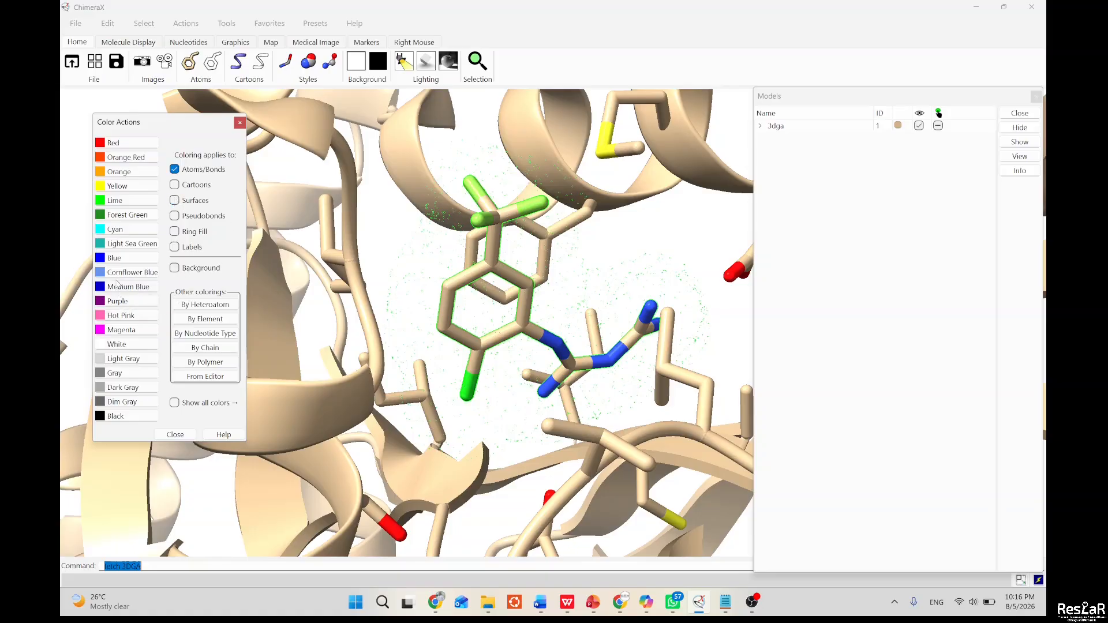
{"action": "left_click", "coordinate": [119, 329]}
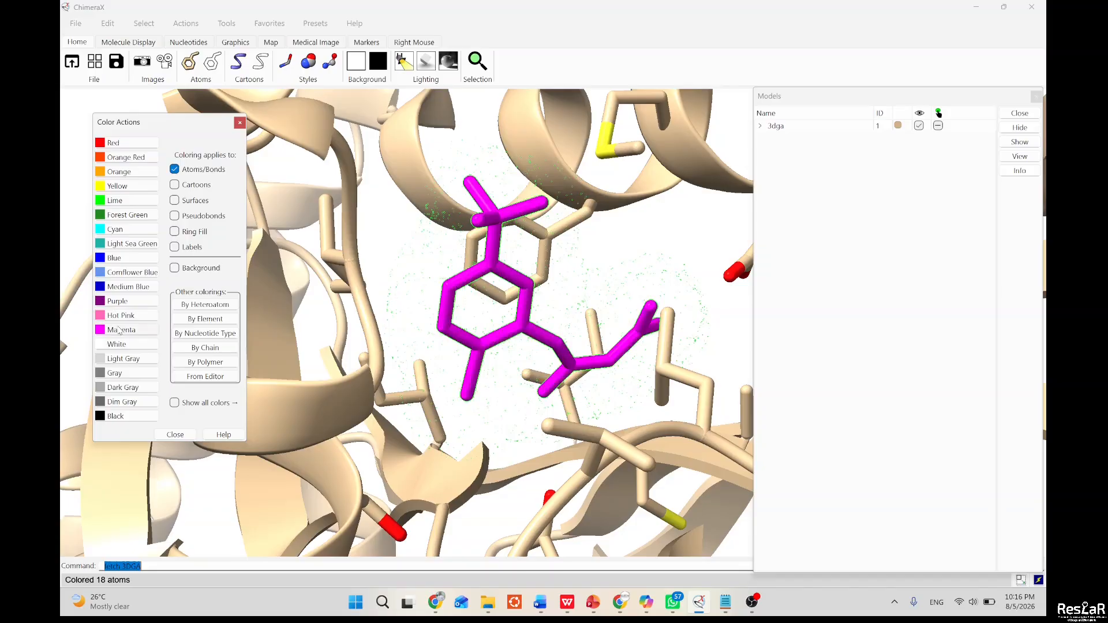
Color the RJ1 ligand's atoms by element and apply heteroatom coloring, comparing the two schemes.
{"action": "left_click", "coordinate": [194, 306]}
{"action": "left_click", "coordinate": [200, 320]}
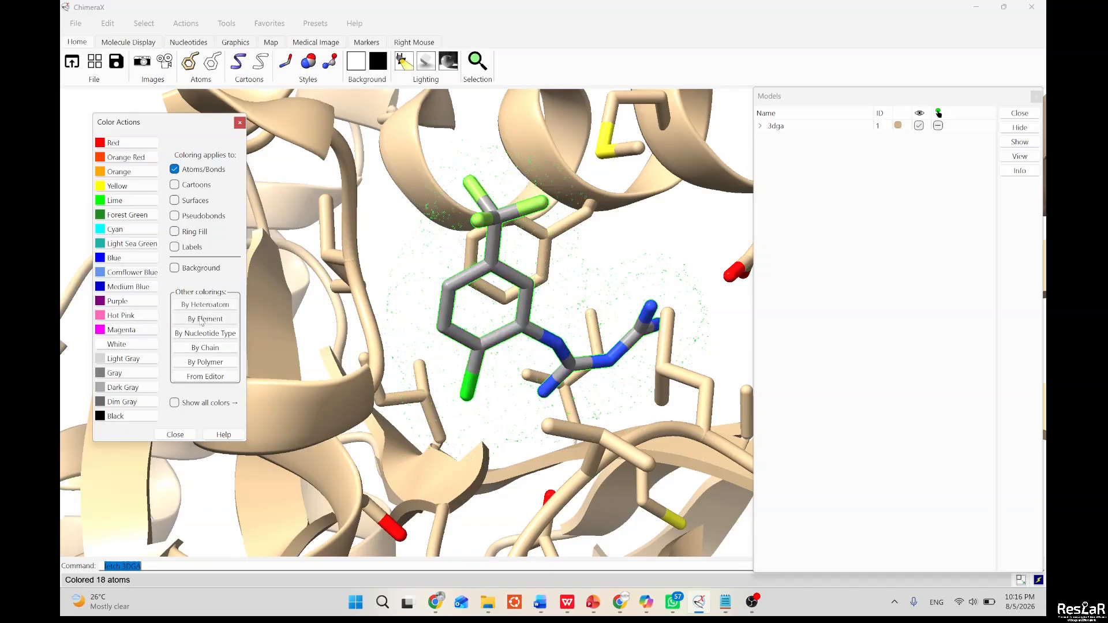
{"action": "mouse_move", "coordinate": [480, 312]}
{"action": "left_mouse_down"}
{"action": "mouse_move", "coordinate": [501, 321]}
{"action": "mouse_move", "coordinate": [469, 318]}
{"action": "mouse_move", "coordinate": [480, 308]}
{"action": "left_mouse_up"}
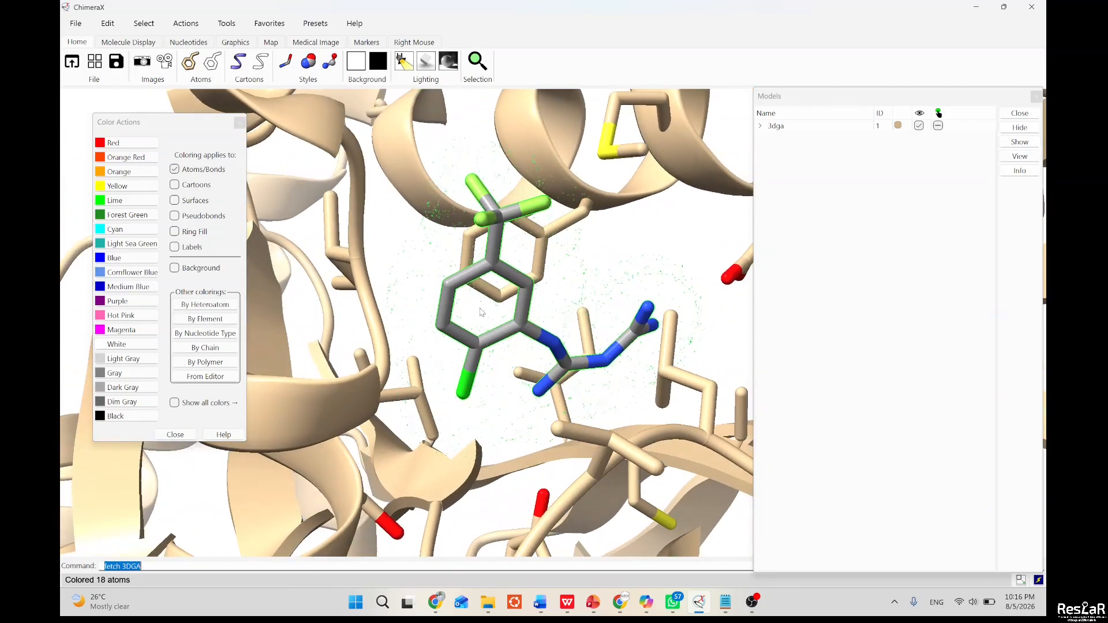
{"action": "left_click", "coordinate": [222, 305]}
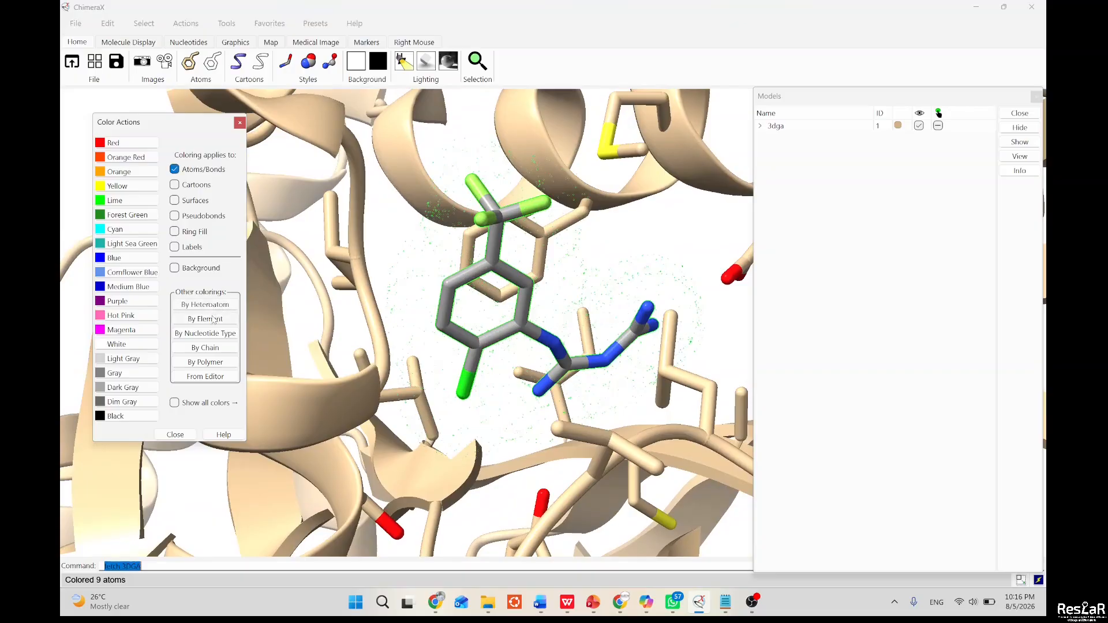
{"action": "left_click", "coordinate": [213, 320]}
{"action": "left_click", "coordinate": [215, 310]}
Clear the ligand selection, pick a residue on the helix next to the ligand, and expand the selection to the whole protein chain A.
{"action": "mouse_move", "coordinate": [519, 265]}
{"action": "left_mouse_down"}
{"action": "mouse_move", "coordinate": [506, 270]}
{"action": "mouse_move", "coordinate": [515, 254]}
{"action": "left_mouse_up"}
{"action": "scroll", "coordinate": [515, 254], "scroll_direction": "down", "scroll_amount": 10}
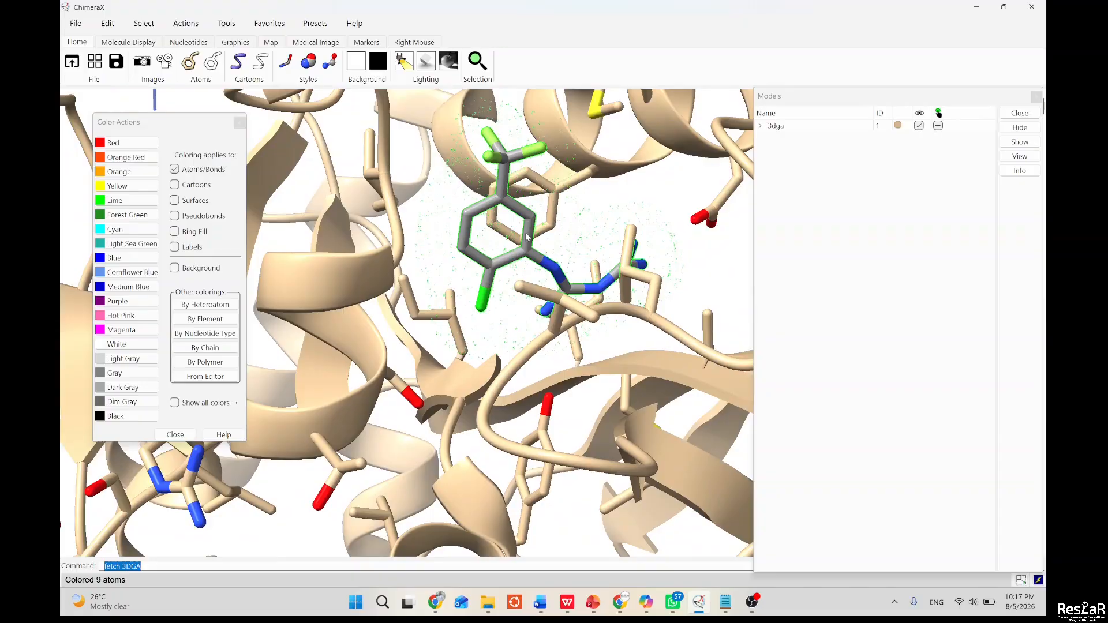
{"action": "scroll", "coordinate": [528, 243], "scroll_direction": "down", "scroll_amount": 6}
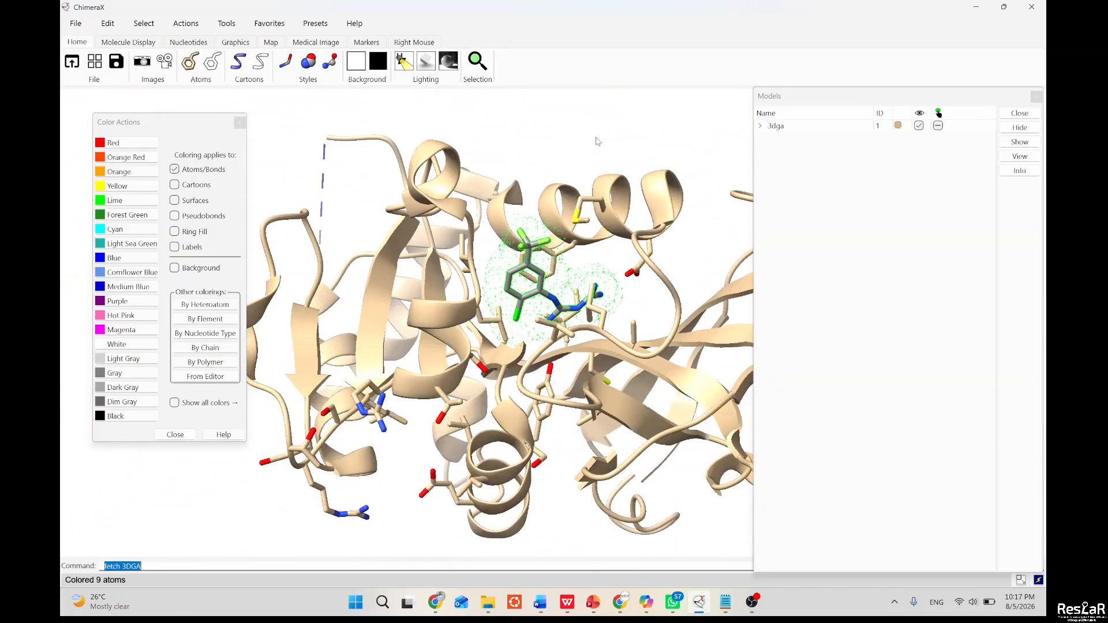
{"action": "left_click", "coordinate": [598, 144], "text": "ctrl"}
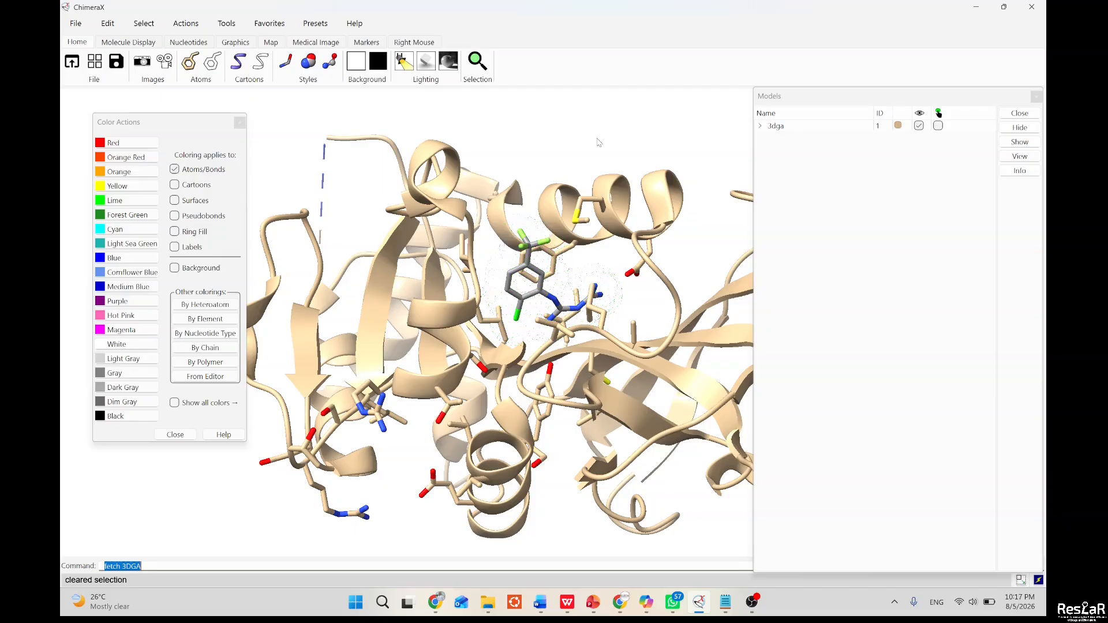
{"action": "left_click", "coordinate": [552, 207], "text": "ctrl"}
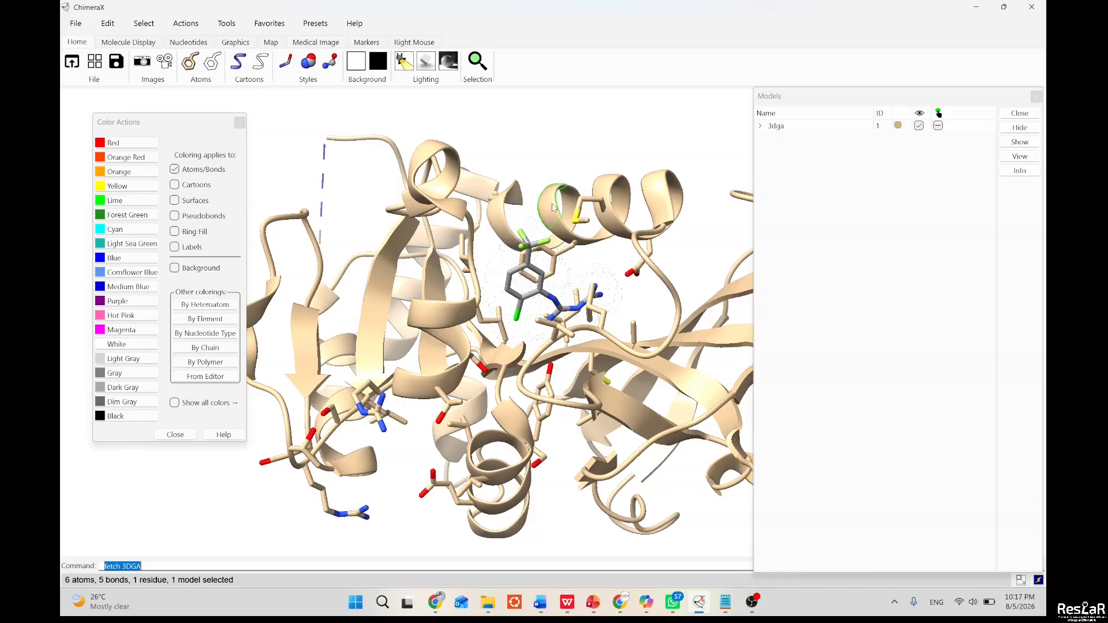
{"action": "key", "text": "Up"}
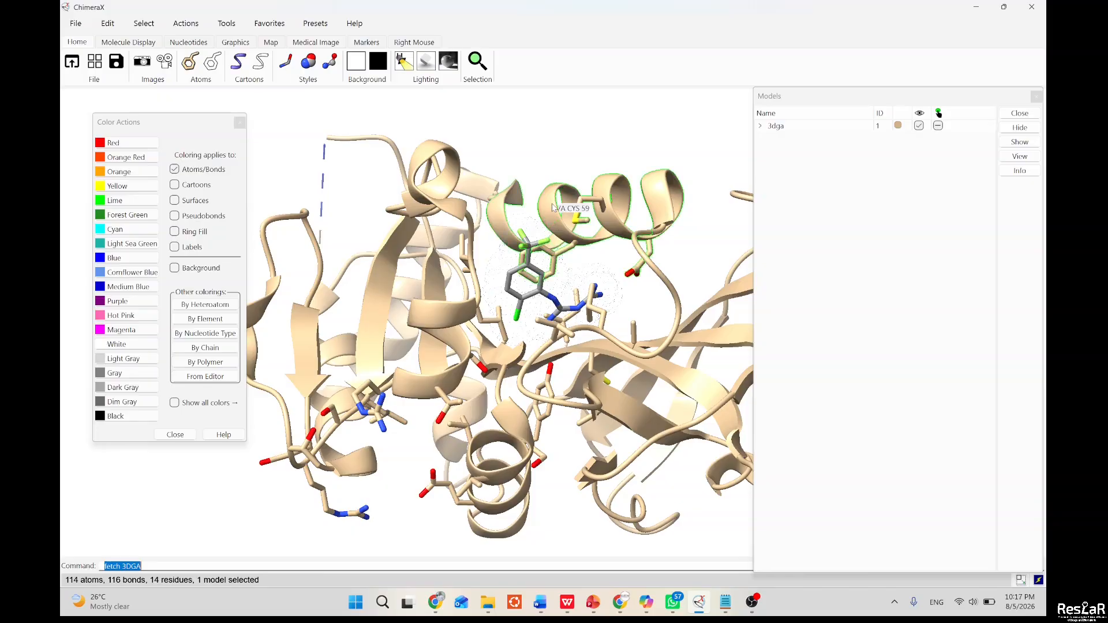
{"action": "key", "text": "Up"}
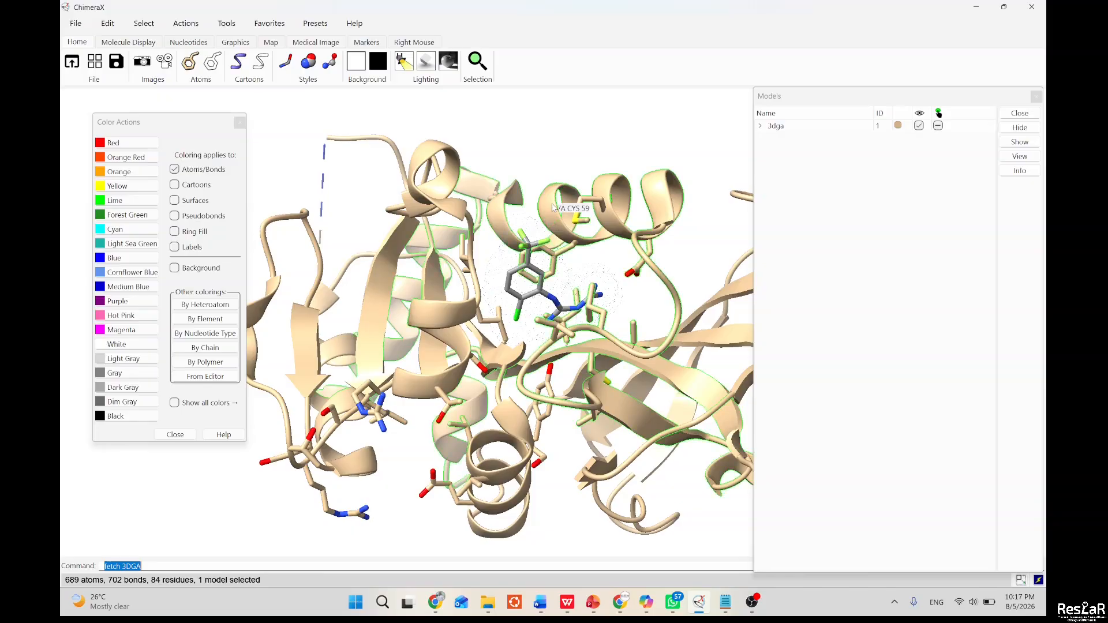
{"action": "key", "text": "Up"}
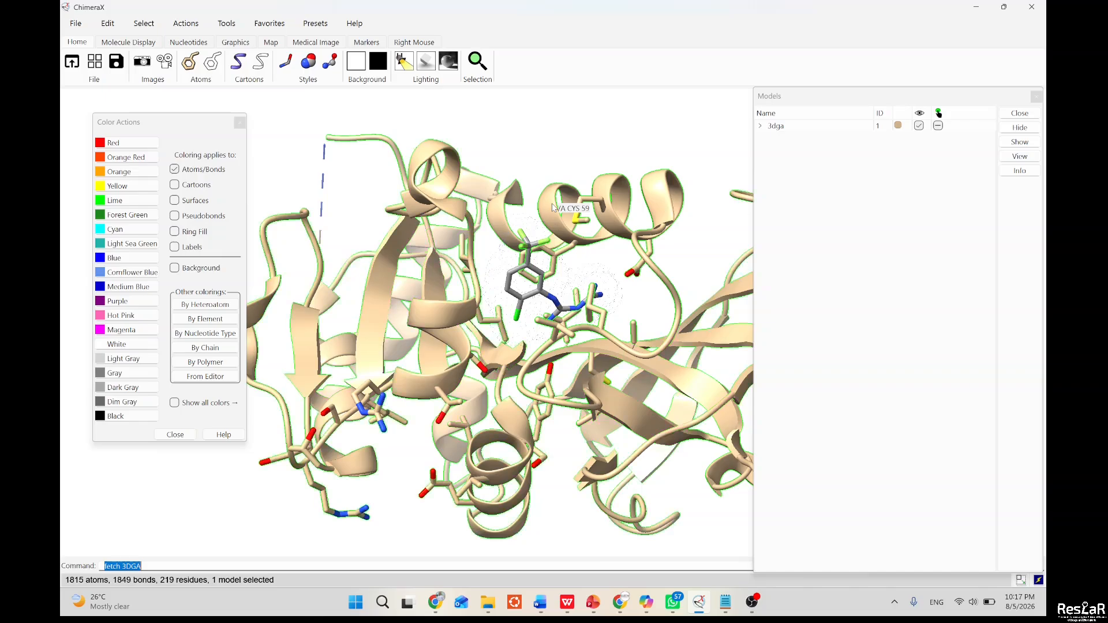
{"action": "left_click_drag", "start_coordinate": [534, 134], "coordinate": [535, 172]}
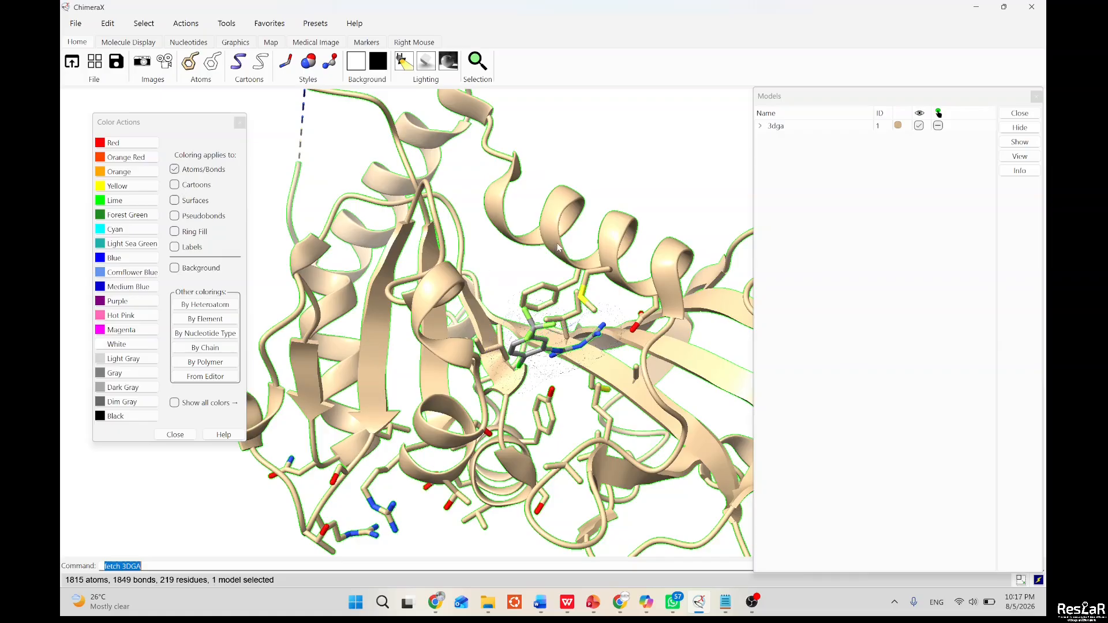
Apply coloring to both cartoons and atoms/bonds, color the selected protein chain white, and replace its selection with a pick near the ligand.
{"action": "left_click", "coordinate": [175, 185]}
{"action": "left_click", "coordinate": [174, 170]}
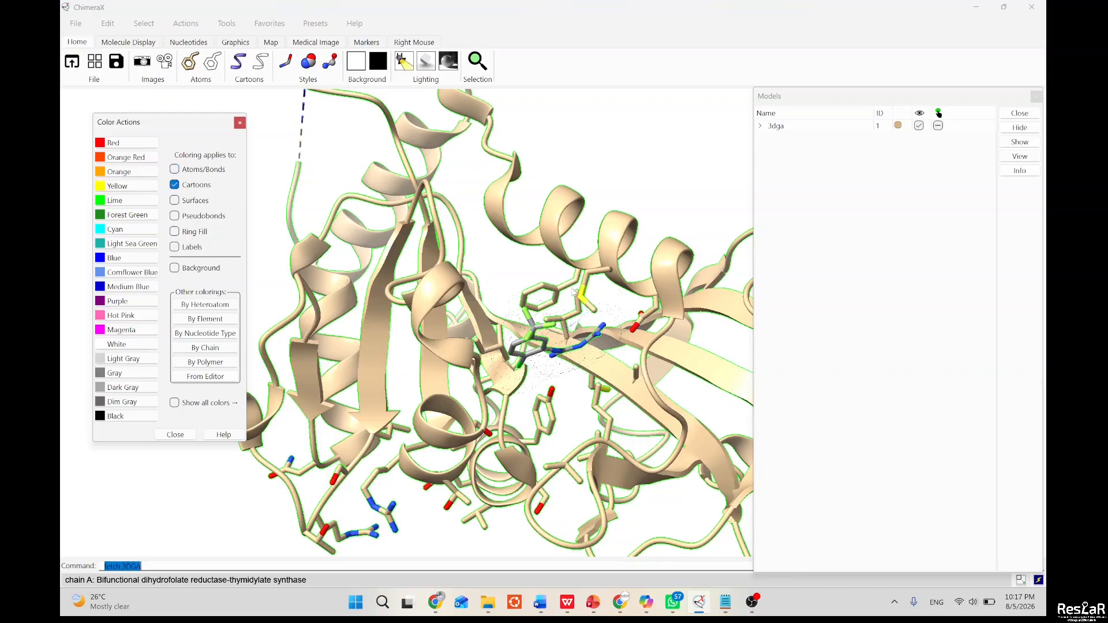
{"action": "scroll", "coordinate": [574, 296], "scroll_direction": "up", "scroll_amount": 3}
{"action": "left_click_drag", "start_coordinate": [574, 296], "coordinate": [580, 358]}
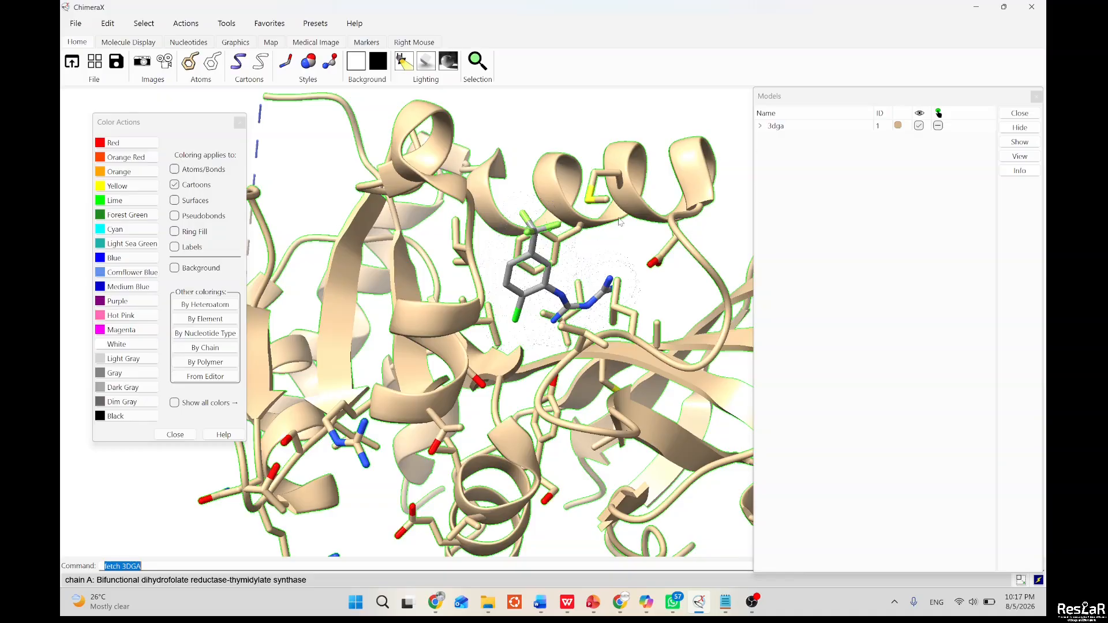
{"action": "left_click_drag", "start_coordinate": [552, 369], "coordinate": [523, 360]}
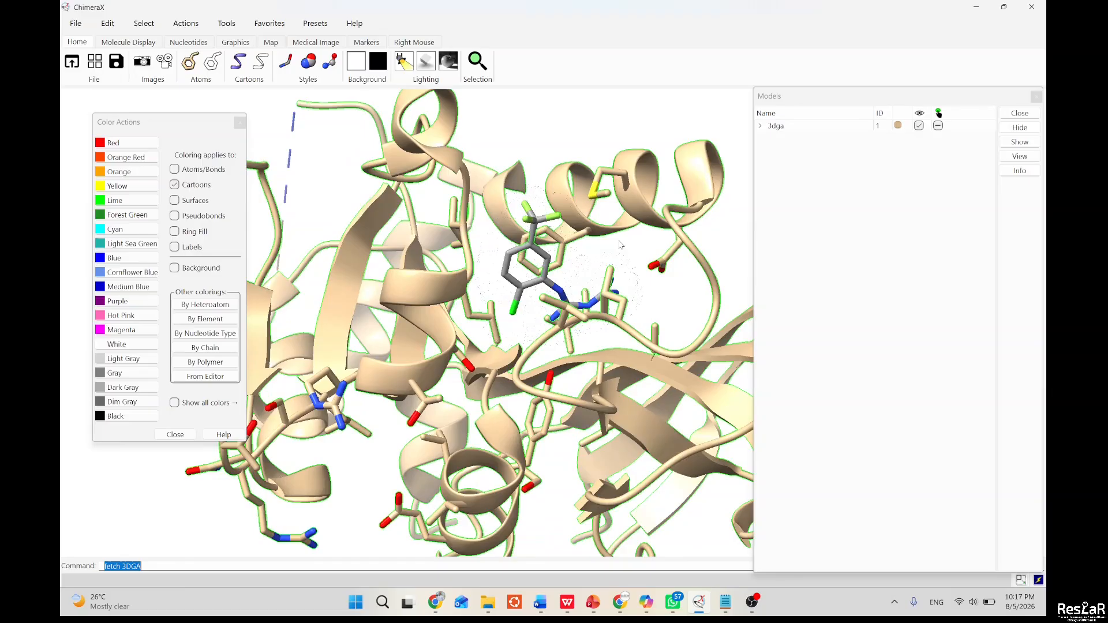
{"action": "left_click_drag", "start_coordinate": [620, 243], "coordinate": [623, 258]}
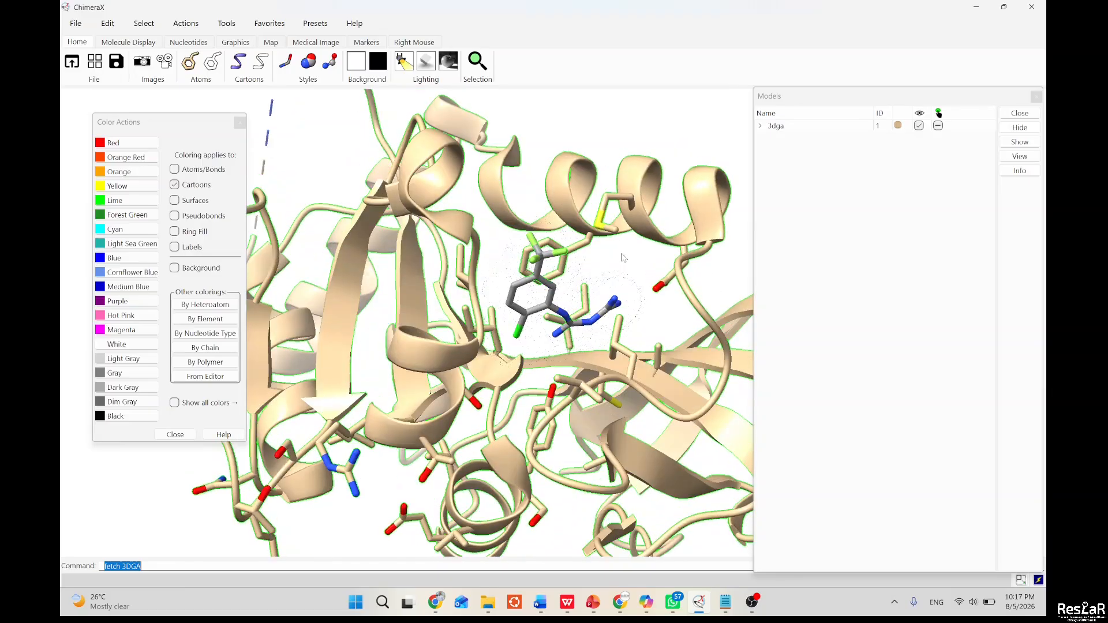
{"action": "left_click", "coordinate": [174, 170]}
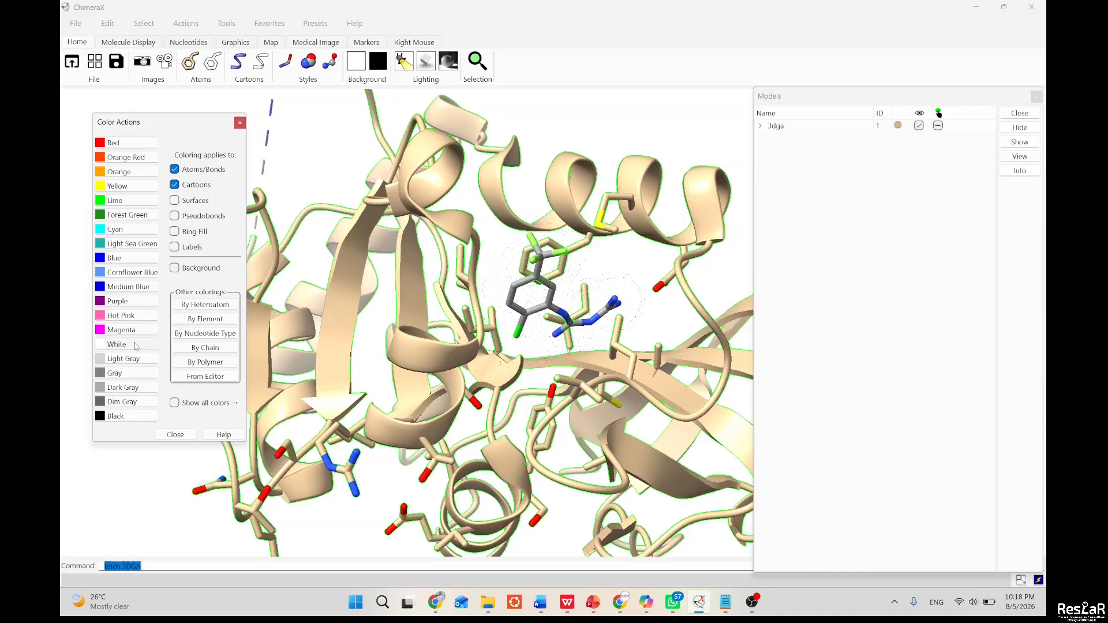
{"action": "left_click", "coordinate": [117, 345]}
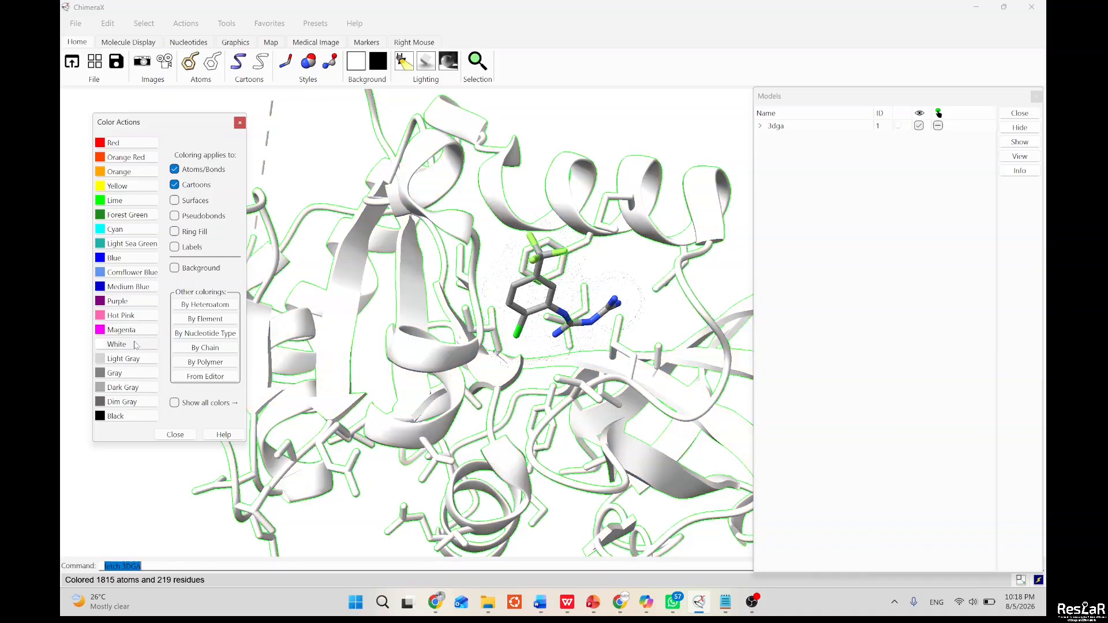
{"action": "left_click", "coordinate": [621, 276], "text": "ctrl"}
{"action": "left_click_drag", "start_coordinate": [630, 265], "coordinate": [555, 286]}
{"action": "scroll", "coordinate": [585, 284], "scroll_direction": "up", "scroll_amount": 3}
{"action": "scroll", "coordinate": [528, 278], "scroll_direction": "down", "scroll_amount": 4}
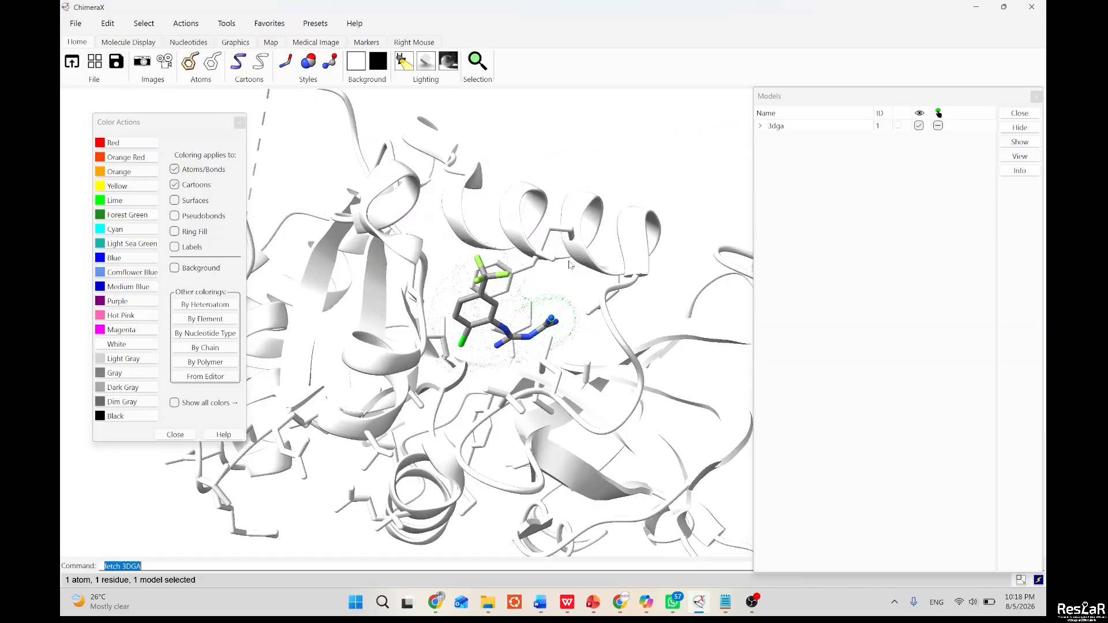
Select residue 55 of model 1 with the command select #1:55.
{"action": "mouse_move", "coordinate": [576, 245]}
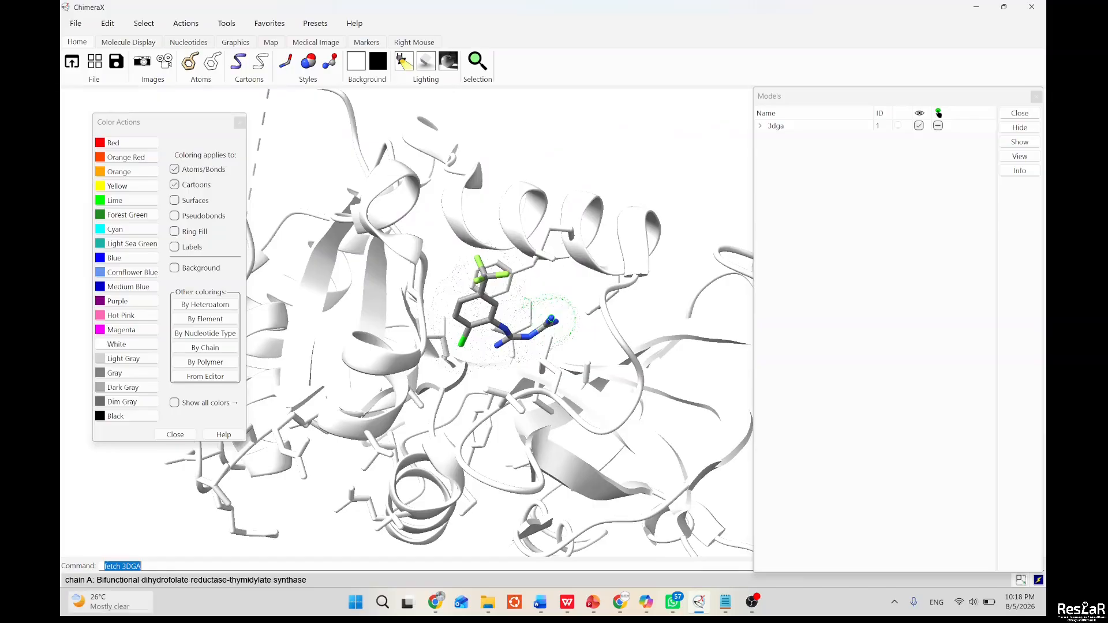
{"action": "type", "text": "ct #1:55"}
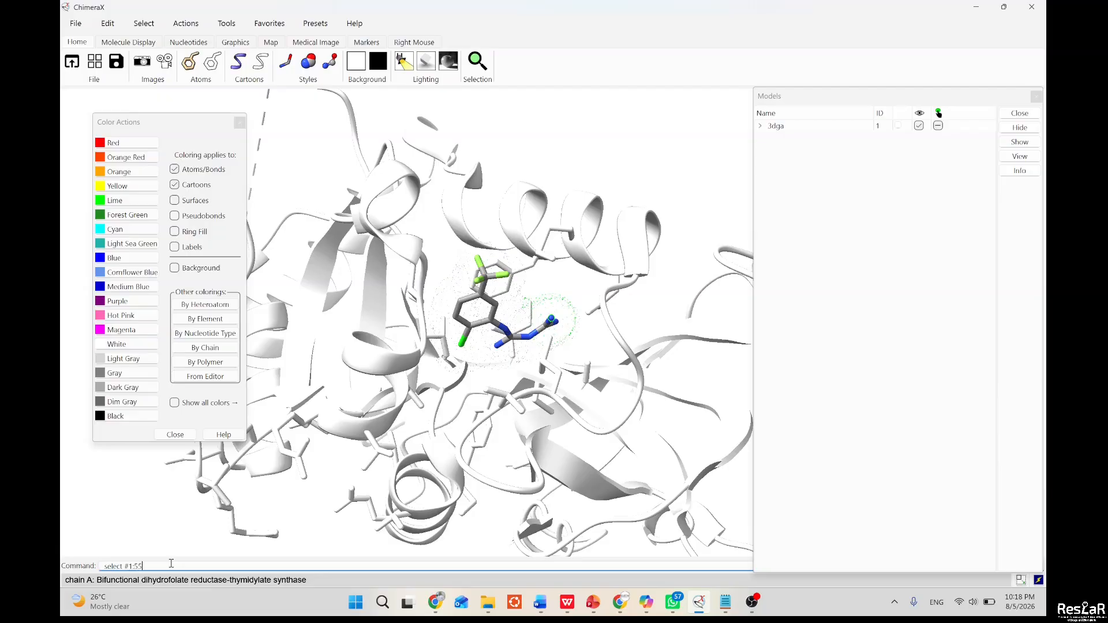
{"action": "key", "text": "Return"}
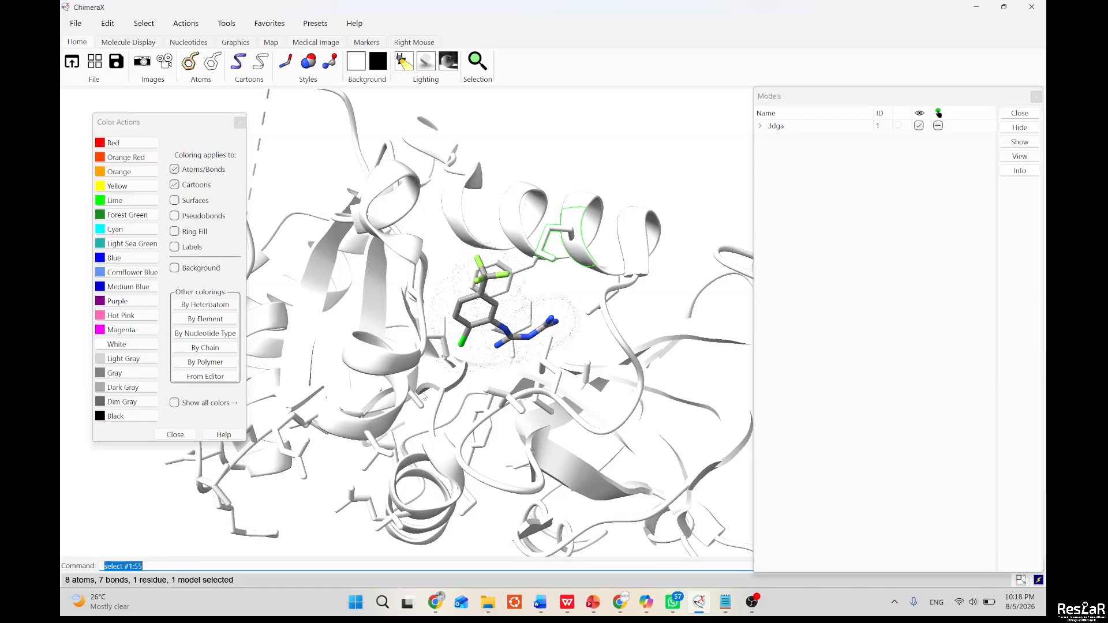
Hide the atoms and bonds of selected residue 55 on the helix, and show them again.
{"action": "scroll", "coordinate": [583, 247], "scroll_direction": "up", "scroll_amount": 2}
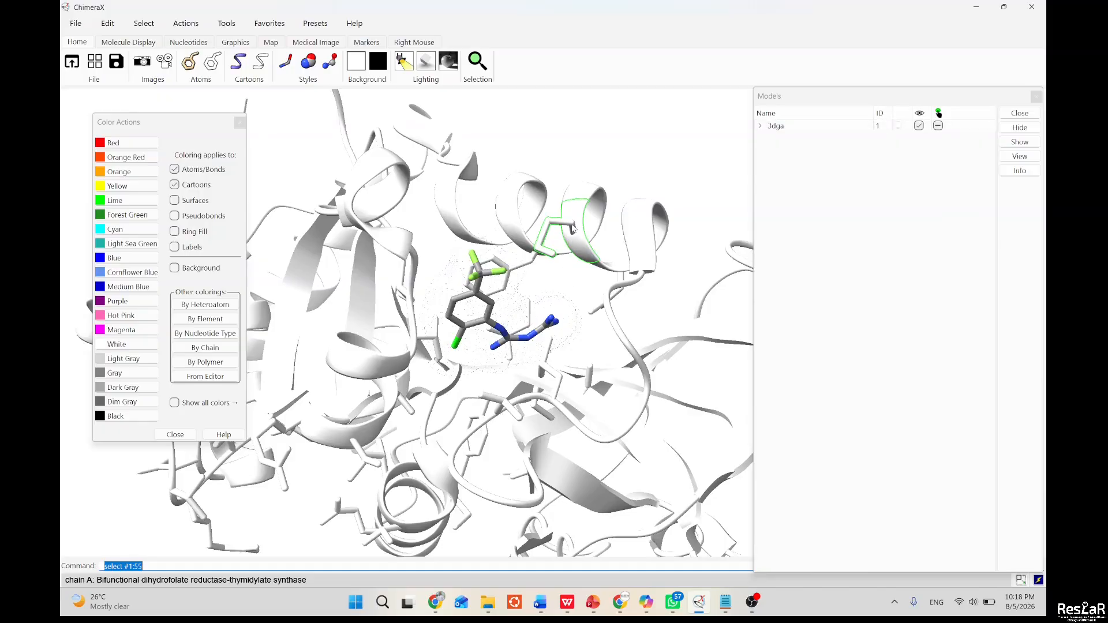
{"action": "left_click", "coordinate": [183, 25]}
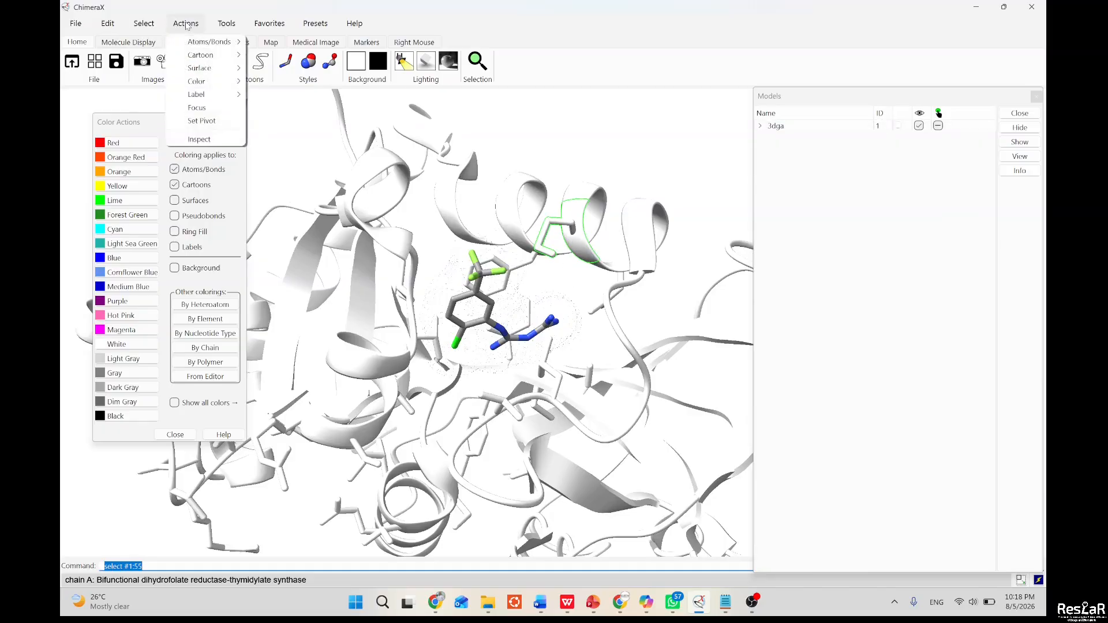
{"action": "mouse_move", "coordinate": [210, 47]}
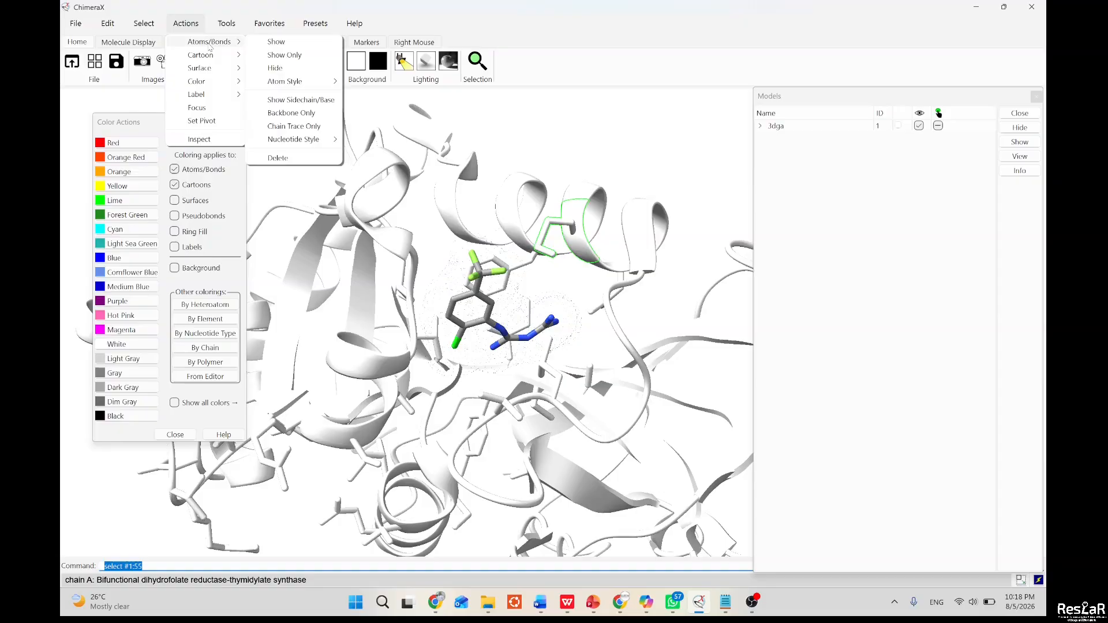
{"action": "left_click", "coordinate": [274, 68]}
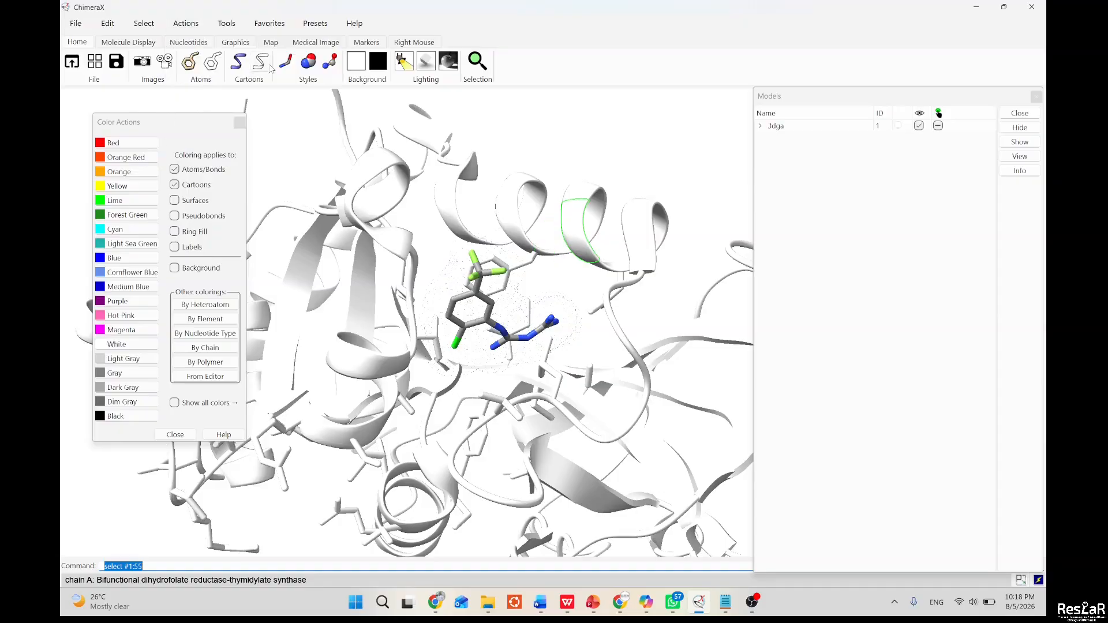
{"action": "left_click", "coordinate": [186, 23]}
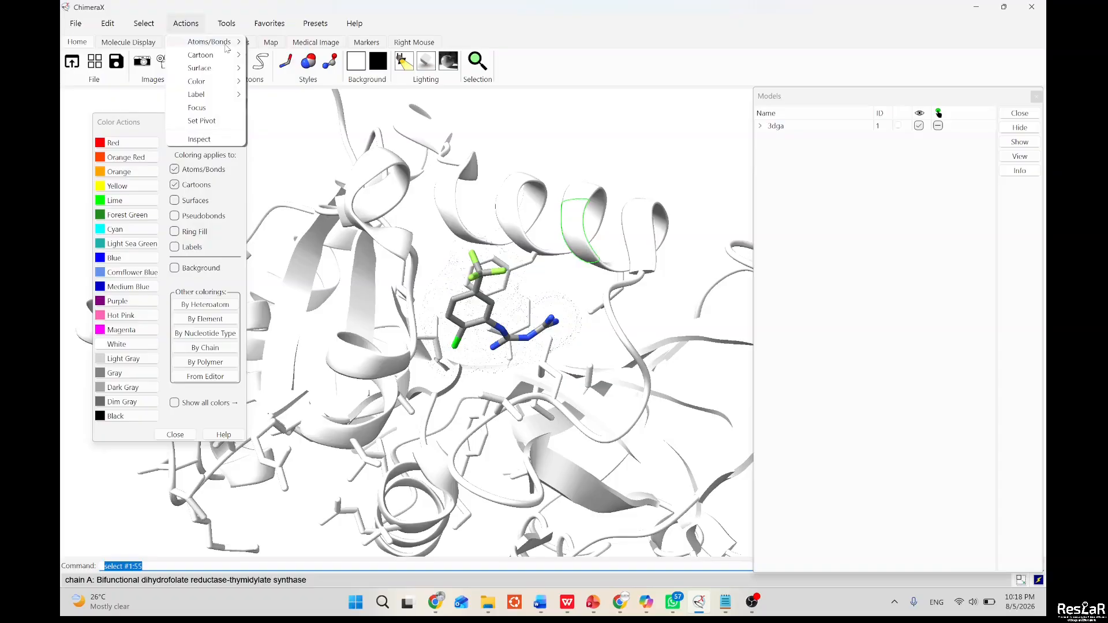
{"action": "mouse_move", "coordinate": [223, 42]}
{"action": "left_click", "coordinate": [271, 55]}
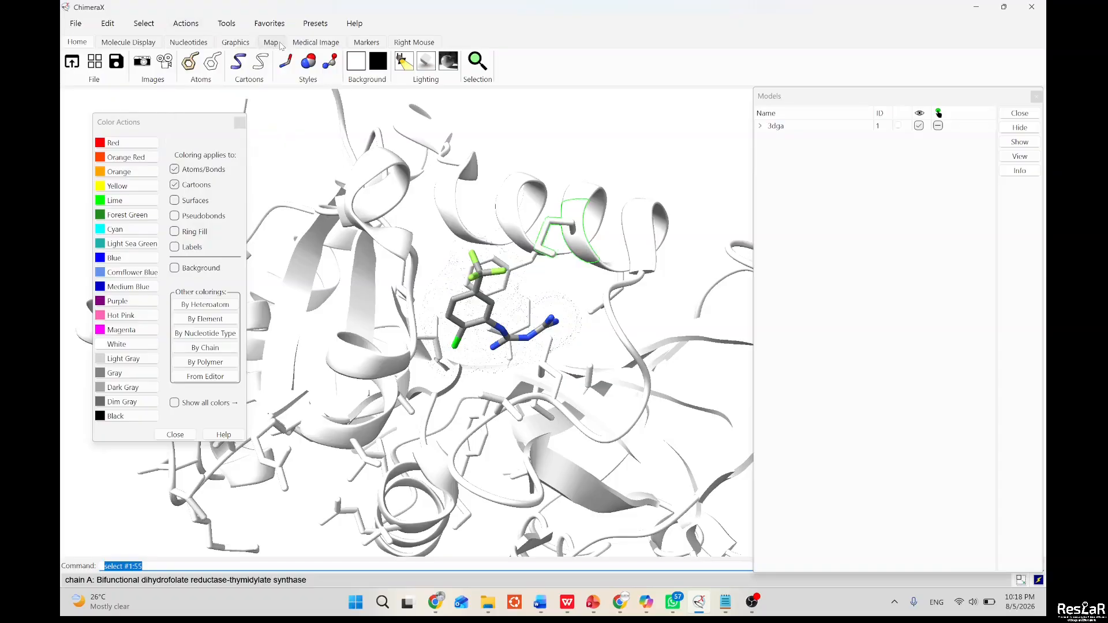
Limit the coloring to atoms and bonds, and color residue 55 cyan with its heteroatoms colored by element.
{"action": "left_click", "coordinate": [175, 185]}
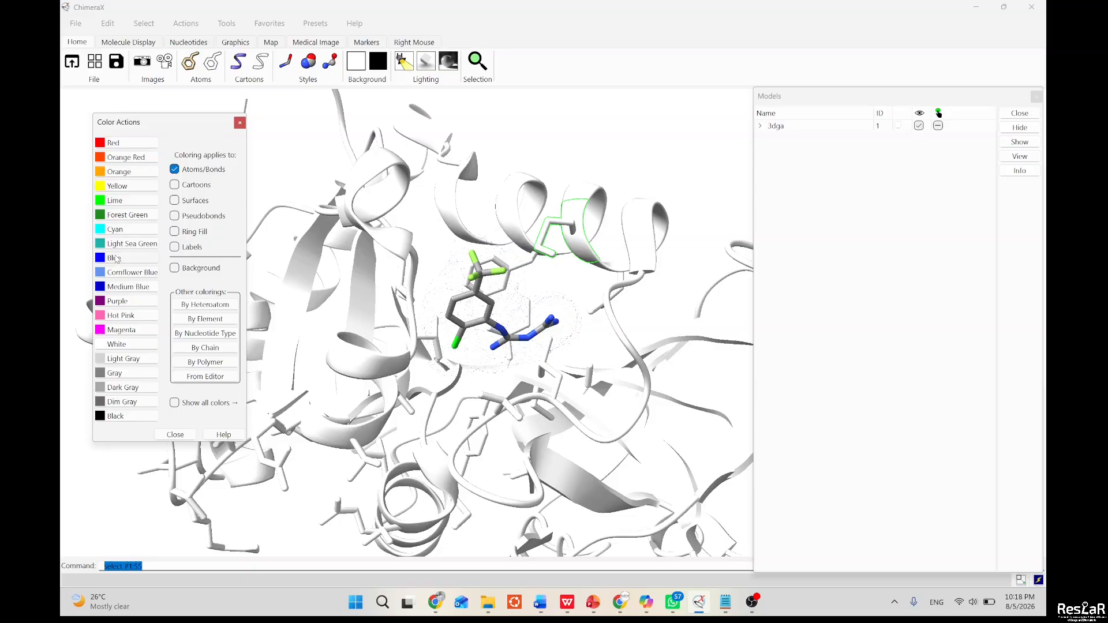
{"action": "left_click", "coordinate": [118, 231]}
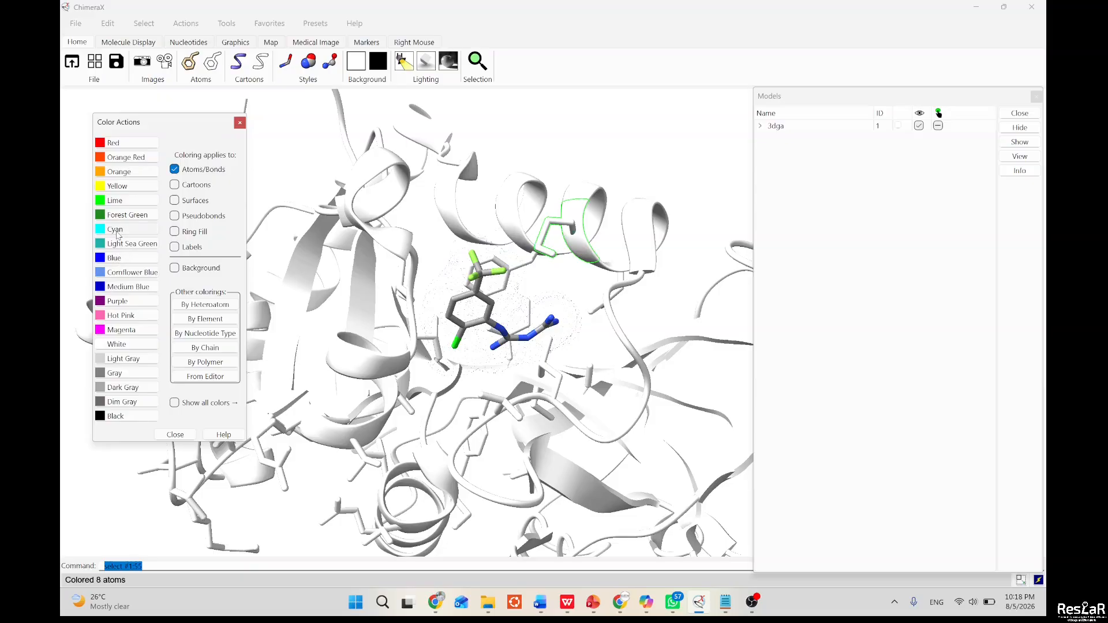
{"action": "left_click", "coordinate": [197, 307]}
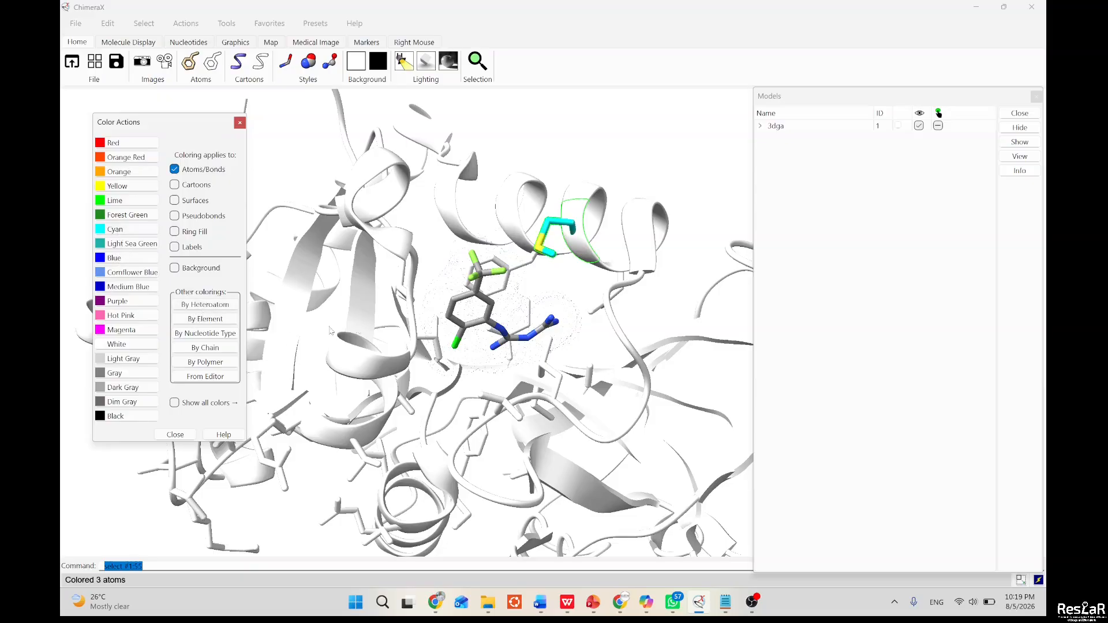
Examine the cyan residue and the neighboring side chains around the RJ1 ligand from several angles and distances.
{"action": "left_click_drag", "start_coordinate": [596, 285], "coordinate": [547, 303]}
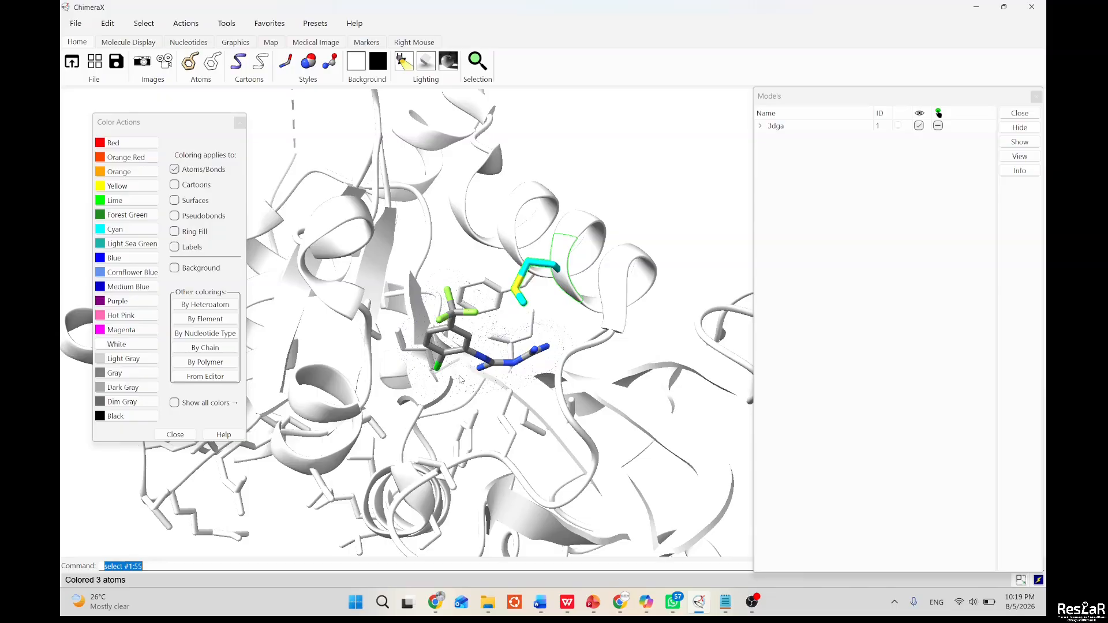
{"action": "scroll", "coordinate": [491, 370], "scroll_direction": "up", "scroll_amount": 10}
{"action": "left_click_drag", "start_coordinate": [476, 385], "coordinate": [461, 351]}
{"action": "scroll", "coordinate": [439, 404], "scroll_direction": "down", "scroll_amount": 5}
{"action": "scroll", "coordinate": [439, 403], "scroll_direction": "down", "scroll_amount": 3}
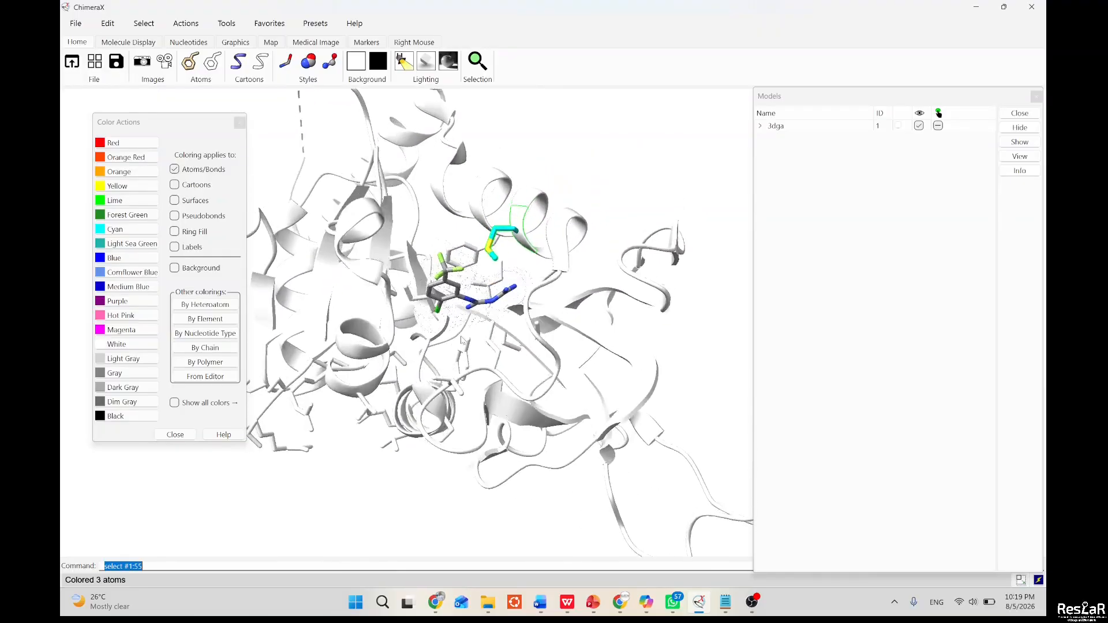
{"action": "scroll", "coordinate": [461, 355], "scroll_direction": "up", "scroll_amount": 4}
{"action": "left_click_drag", "start_coordinate": [370, 371], "coordinate": [390, 349]}
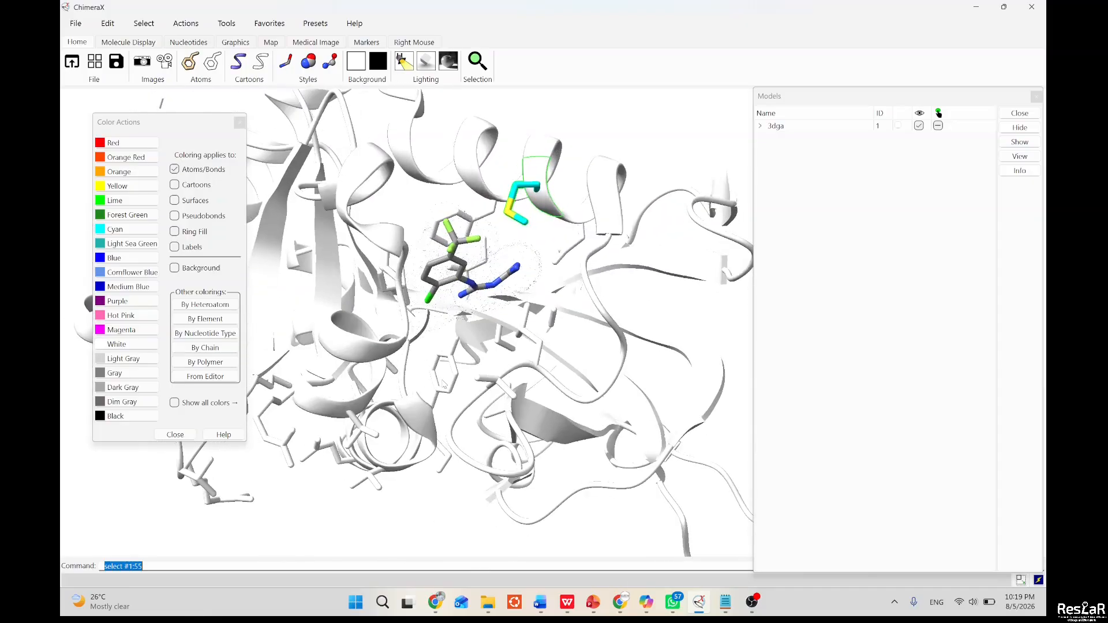
{"action": "left_click_drag", "start_coordinate": [444, 384], "coordinate": [468, 365]}
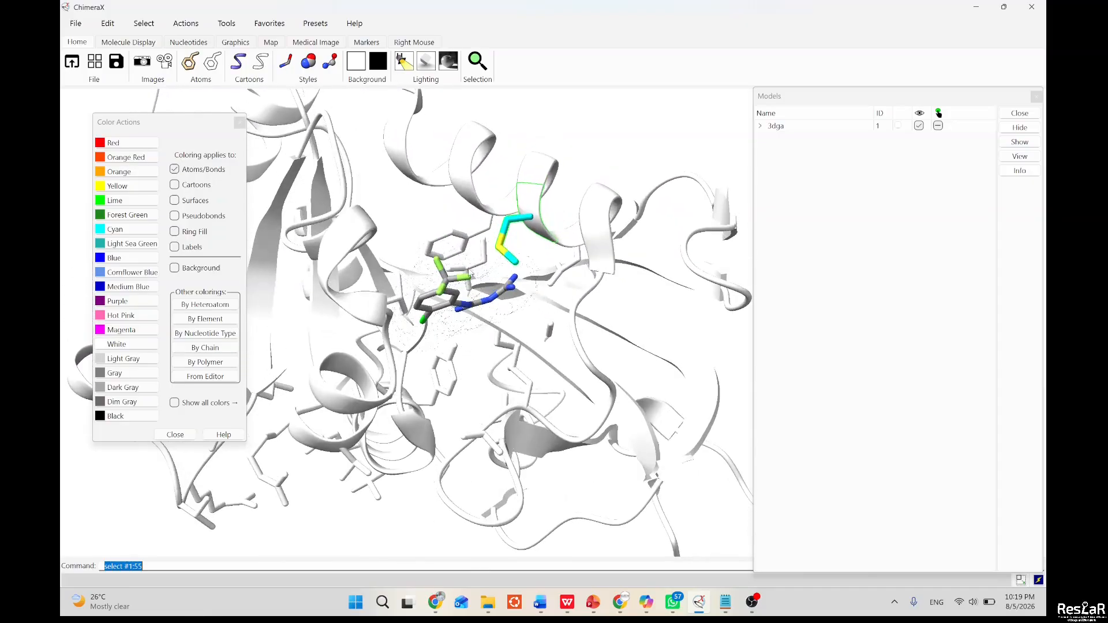
{"action": "left_click_drag", "start_coordinate": [470, 270], "coordinate": [491, 226]}
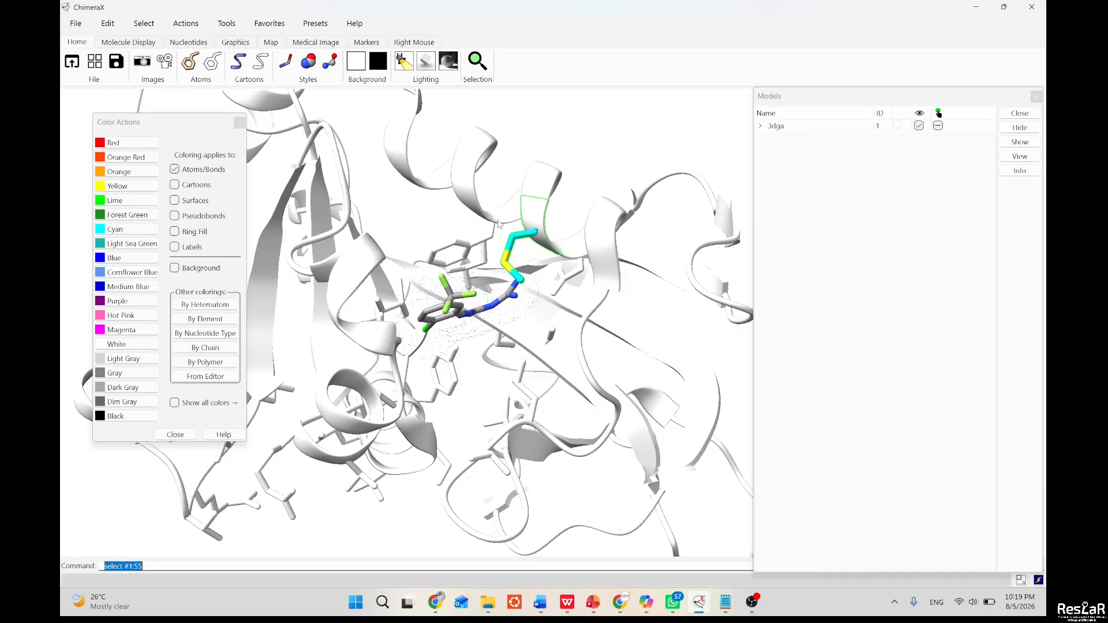
Select the whole aromatic-ring residue beside the cyan one, color it forest green, and apply heteroatom coloring.
{"action": "left_click", "coordinate": [495, 224], "text": "ctrl"}
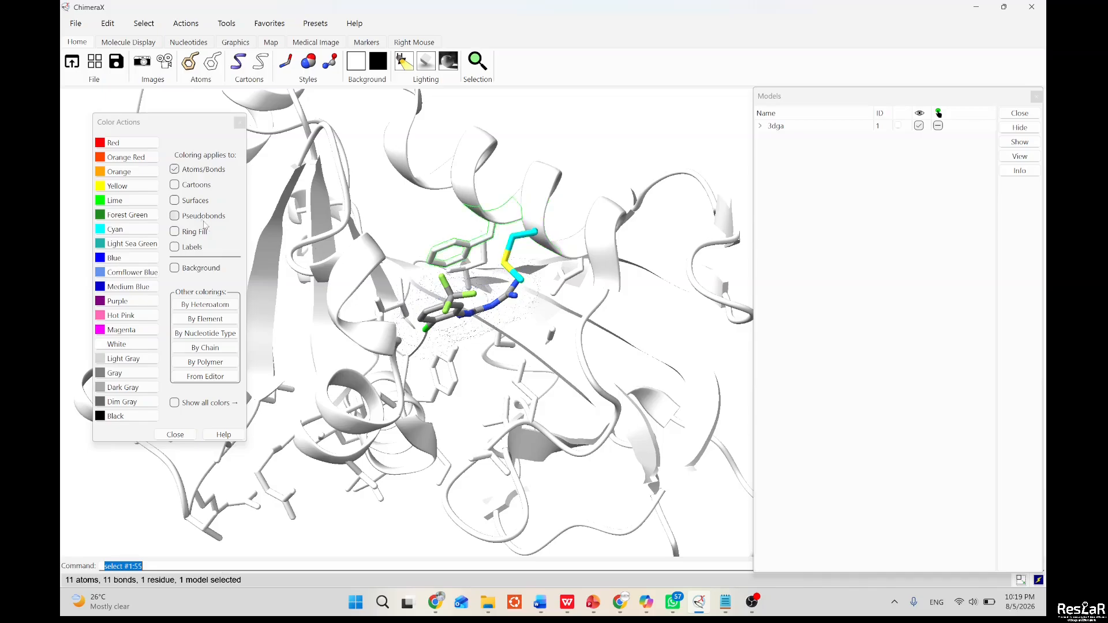
{"action": "left_click", "coordinate": [120, 216]}
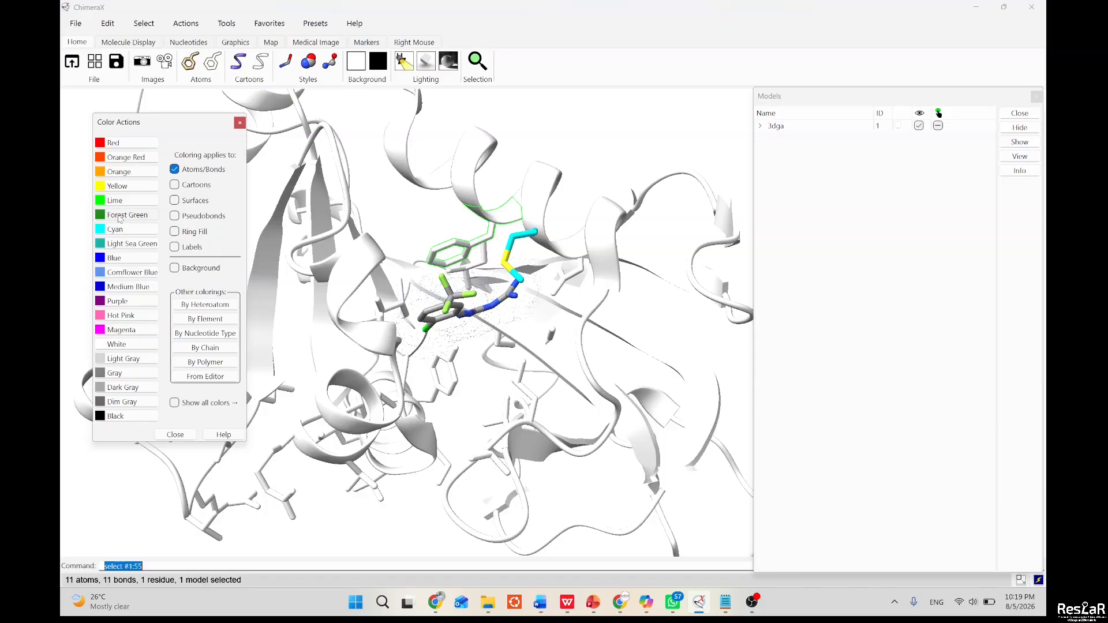
{"action": "left_click", "coordinate": [200, 307]}
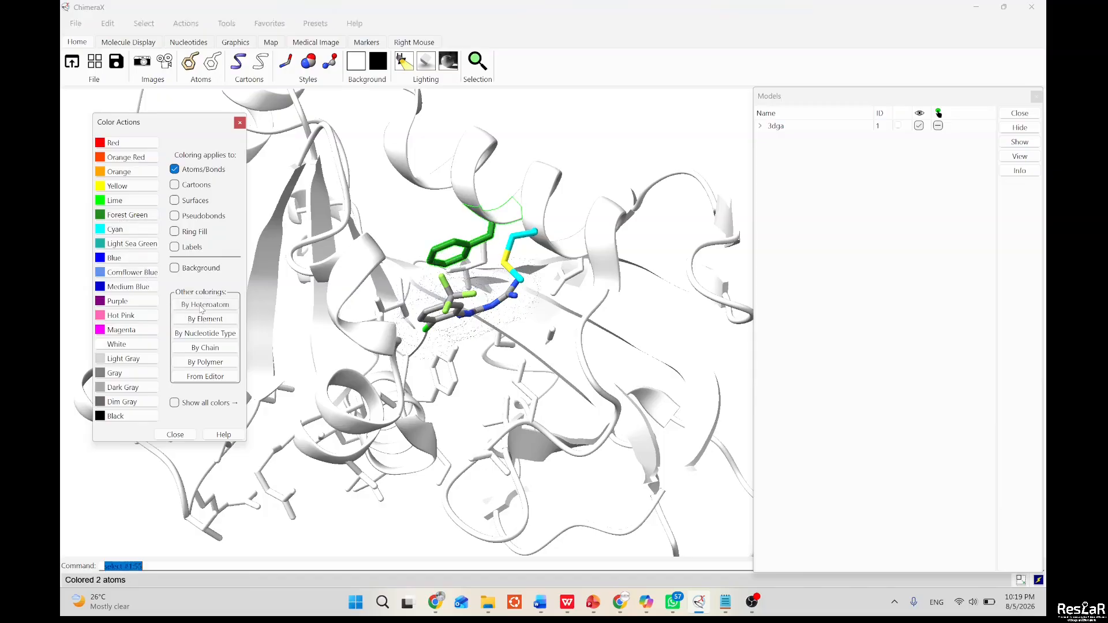
Expand the color palette to show all colors, reposition it clear of the structure, and select the entire RJ1 ligand.
{"action": "left_click_drag", "start_coordinate": [465, 272], "coordinate": [437, 297]}
{"action": "scroll", "coordinate": [437, 297], "scroll_direction": "up", "scroll_amount": 5}
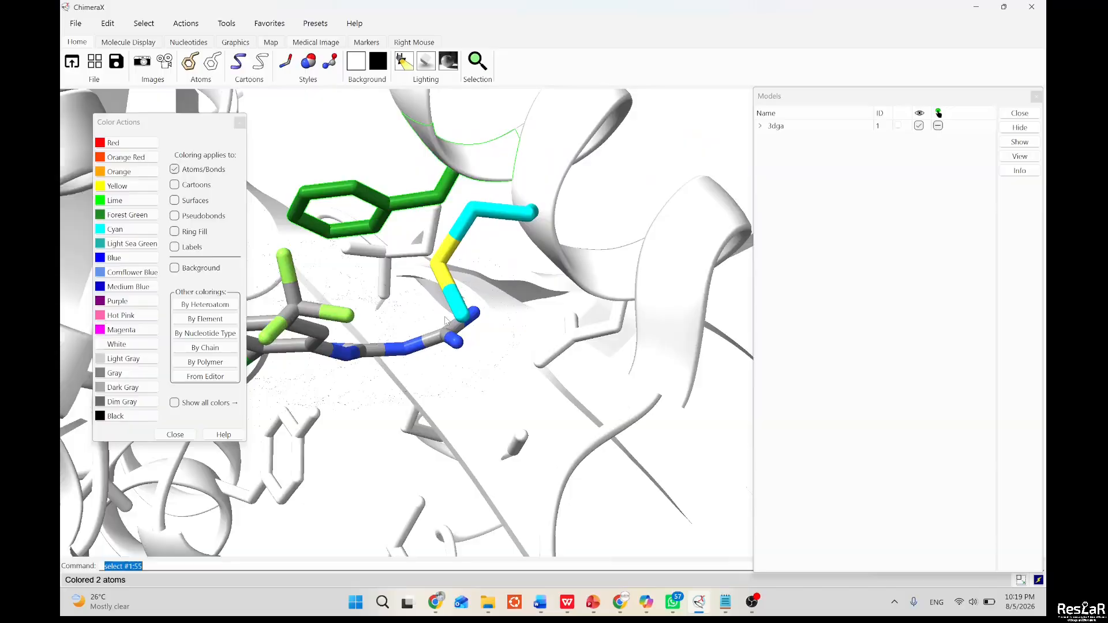
{"action": "scroll", "coordinate": [447, 320], "scroll_direction": "up", "scroll_amount": 5}
{"action": "left_click_drag", "start_coordinate": [604, 426], "coordinate": [570, 281]}
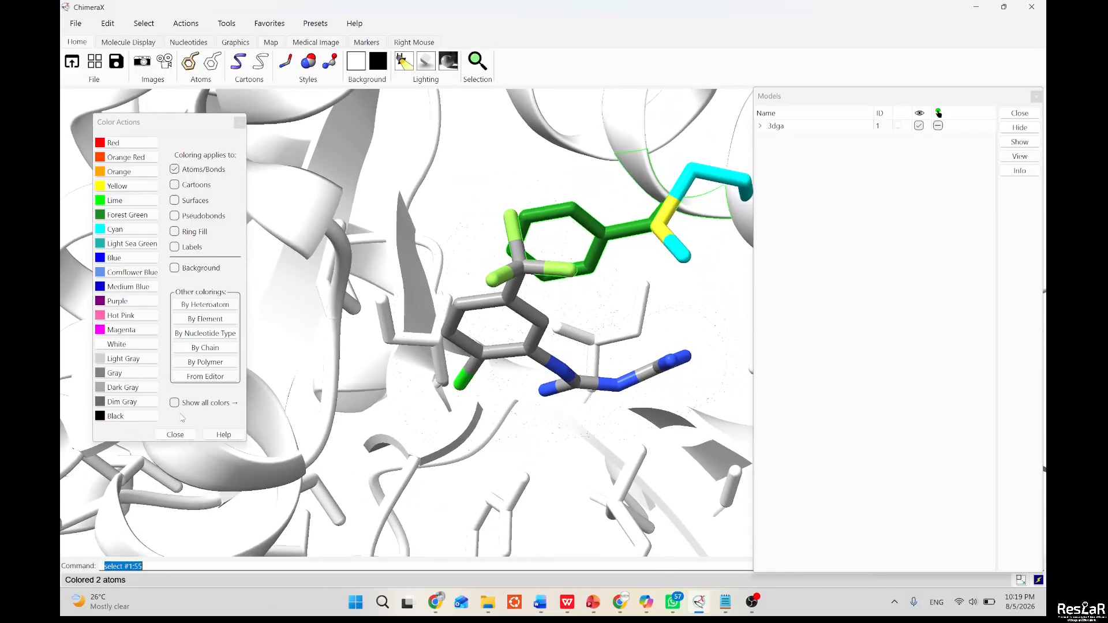
{"action": "left_click", "coordinate": [206, 404]}
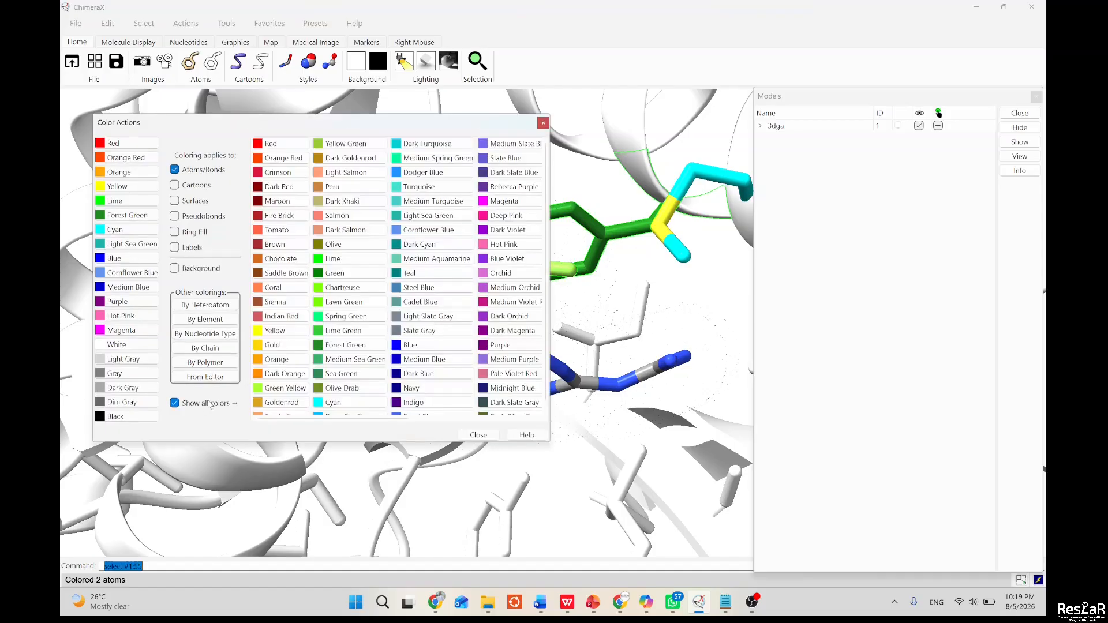
{"action": "left_click_drag", "start_coordinate": [386, 118], "coordinate": [258, 238]}
{"action": "left_click", "coordinate": [499, 305], "text": "ctrl"}
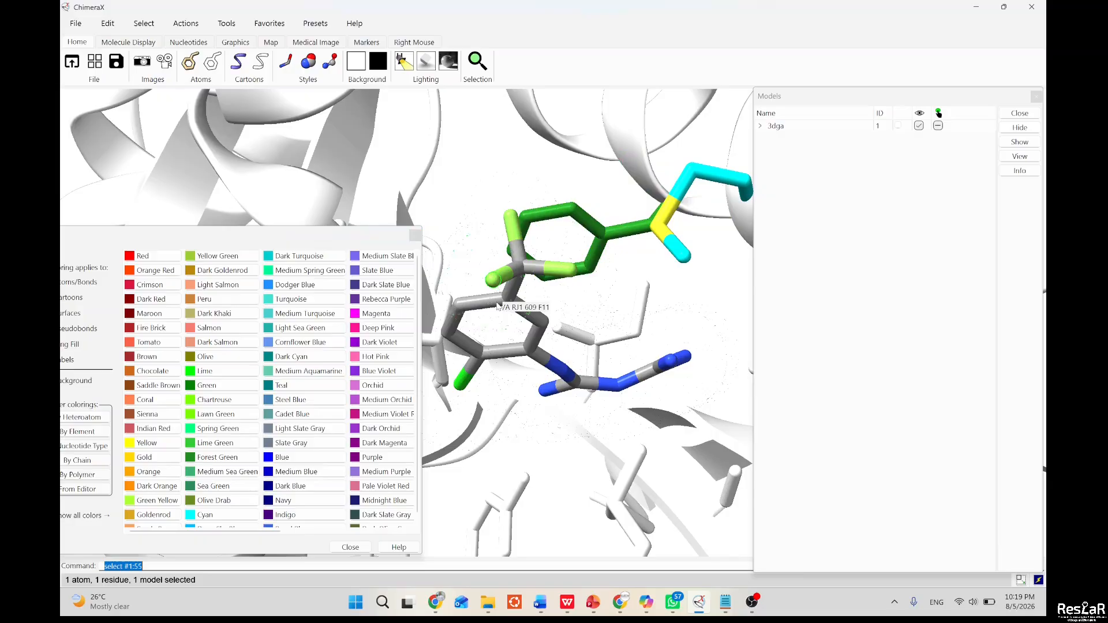
{"action": "mouse_move", "coordinate": [552, 370]}
{"action": "key", "text": "Up"}
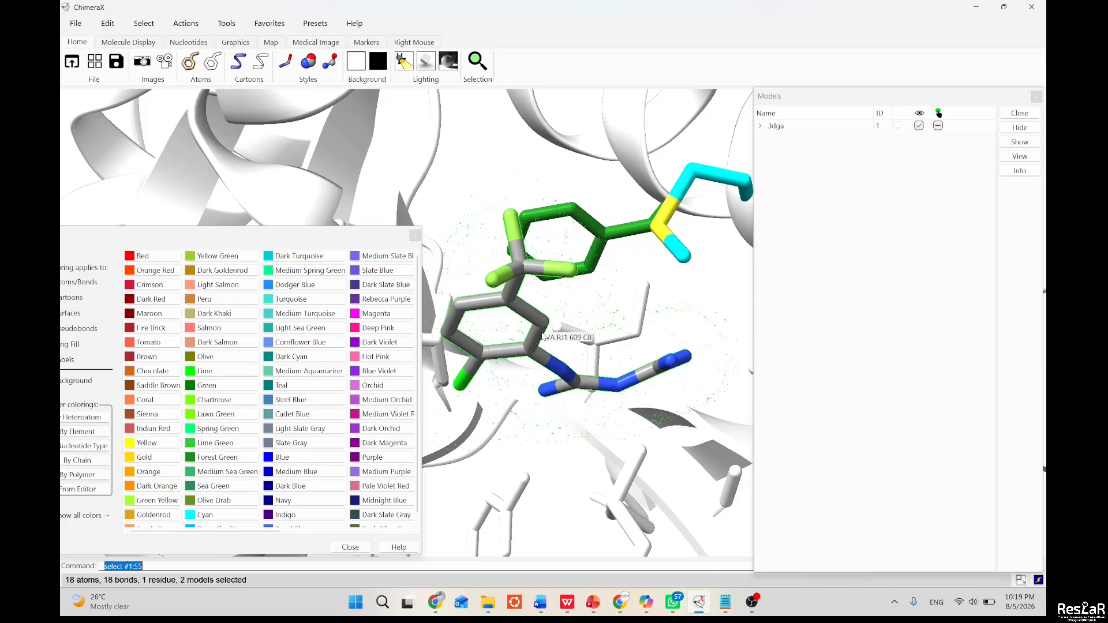
{"action": "left_click_drag", "start_coordinate": [112, 238], "coordinate": [157, 214]}
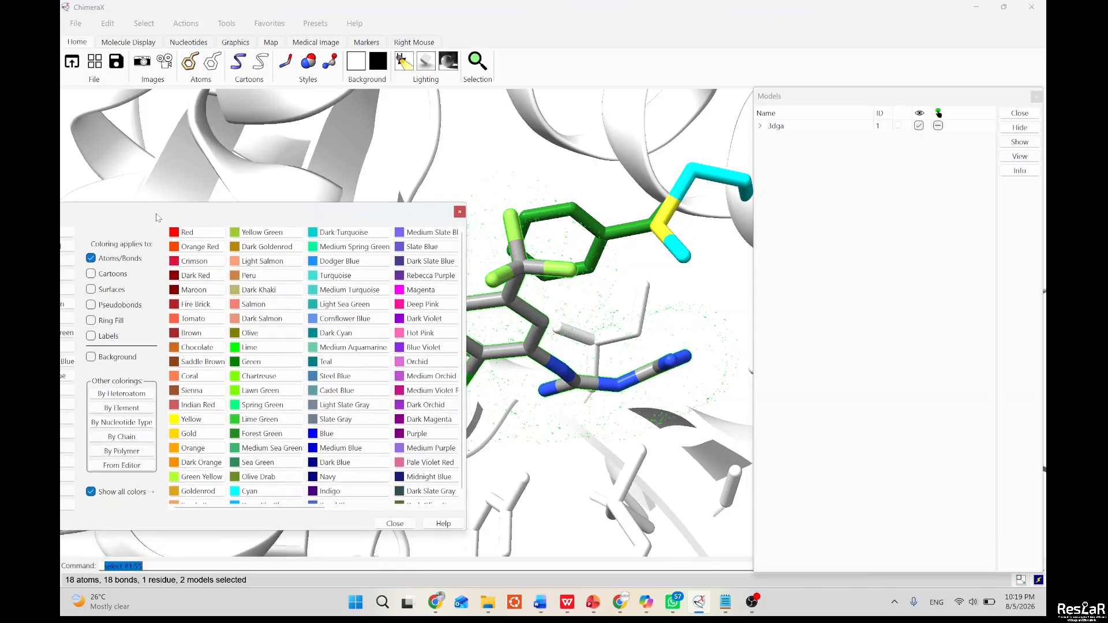
Color the ligand's atoms and bonds gold, change them to orange, and apply heteroatom coloring.
{"action": "left_click", "coordinate": [194, 434]}
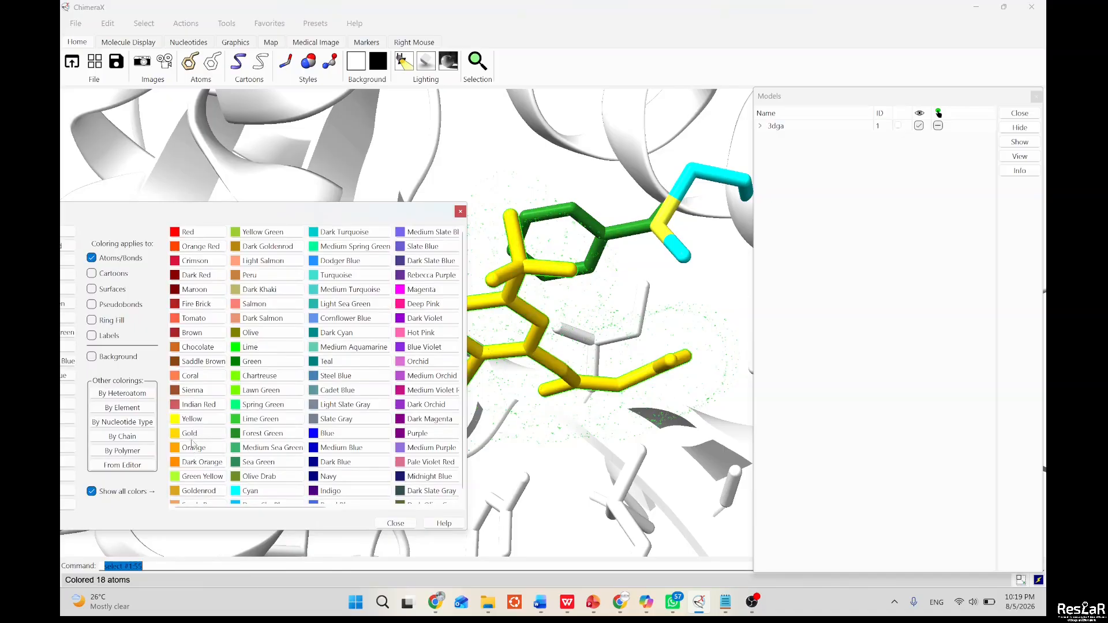
{"action": "left_click", "coordinate": [192, 449]}
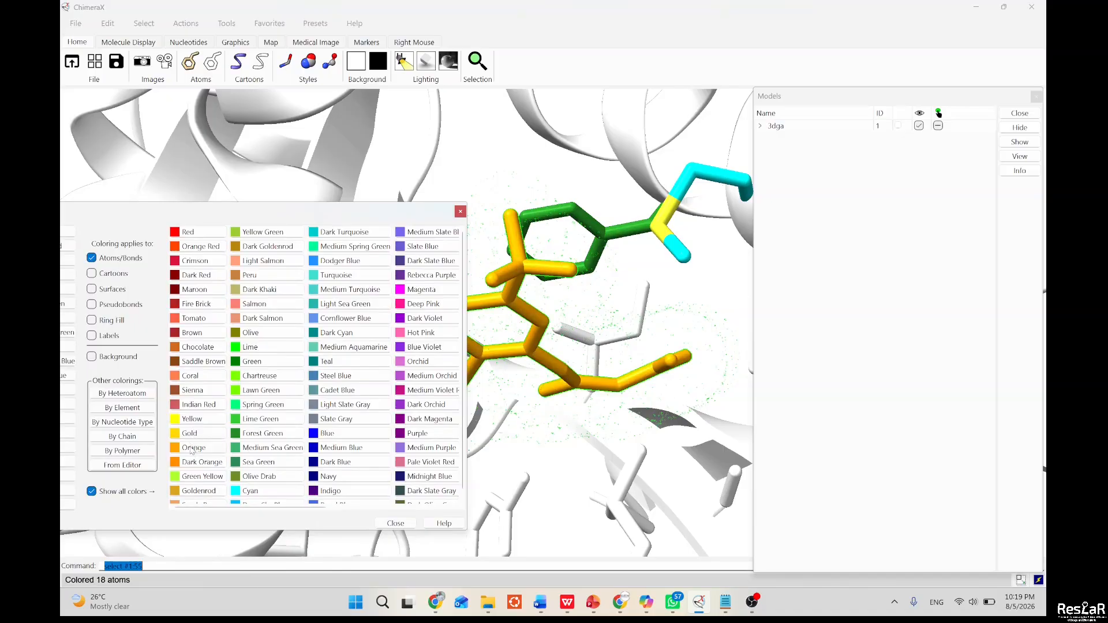
{"action": "left_click", "coordinate": [128, 394]}
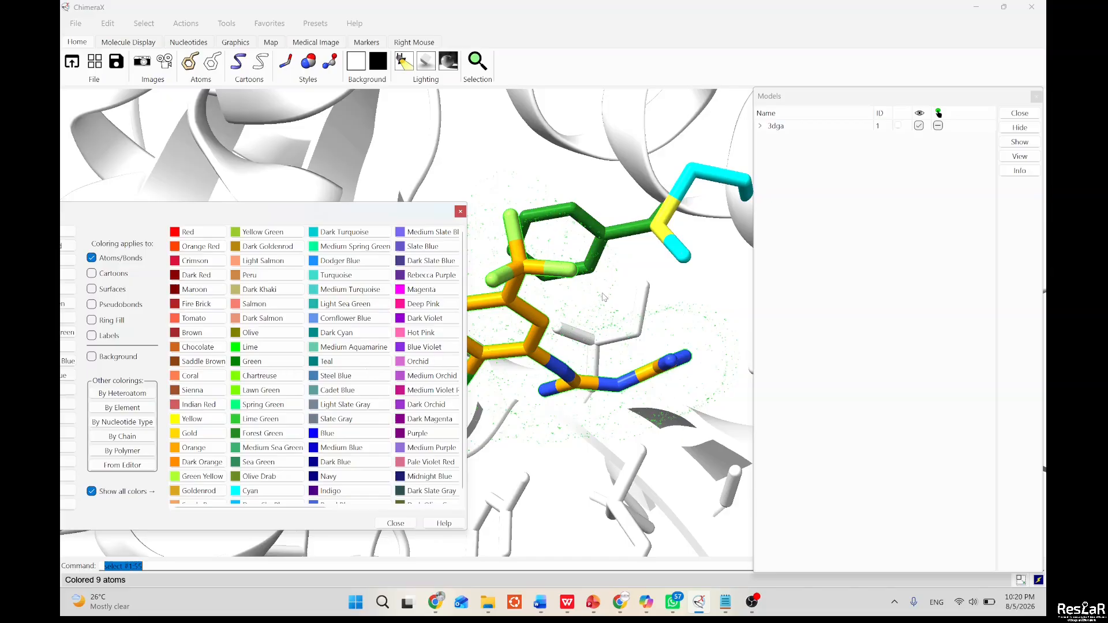
Collapse the extended color list and close the list of models to enlarge the structure view.
{"action": "left_click_drag", "start_coordinate": [602, 293], "coordinate": [565, 282]}
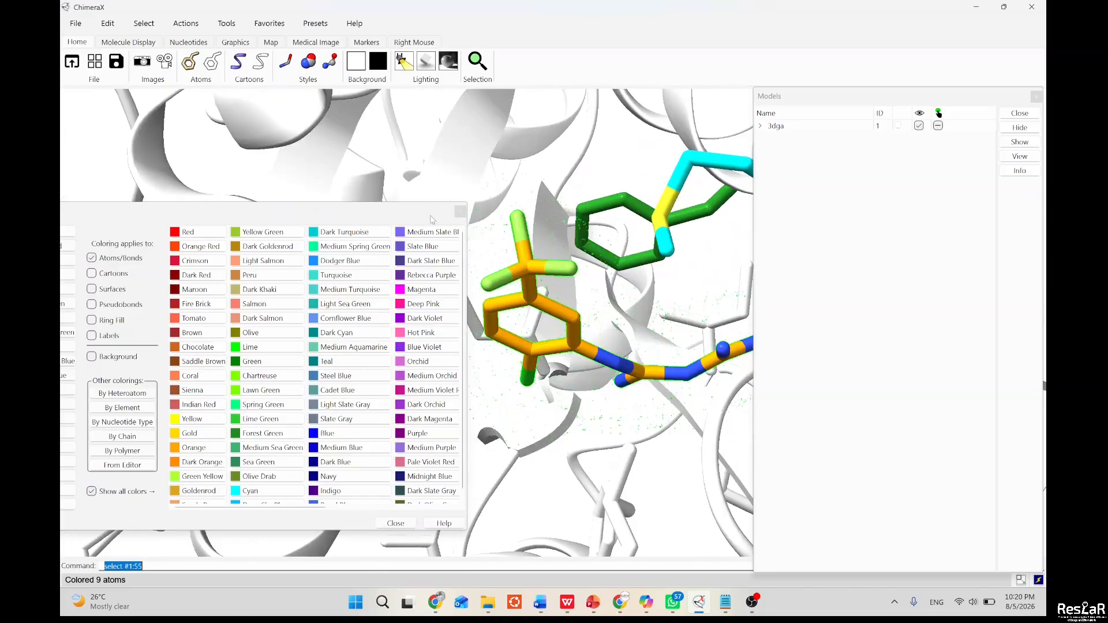
{"action": "left_click_drag", "start_coordinate": [432, 219], "coordinate": [503, 209]}
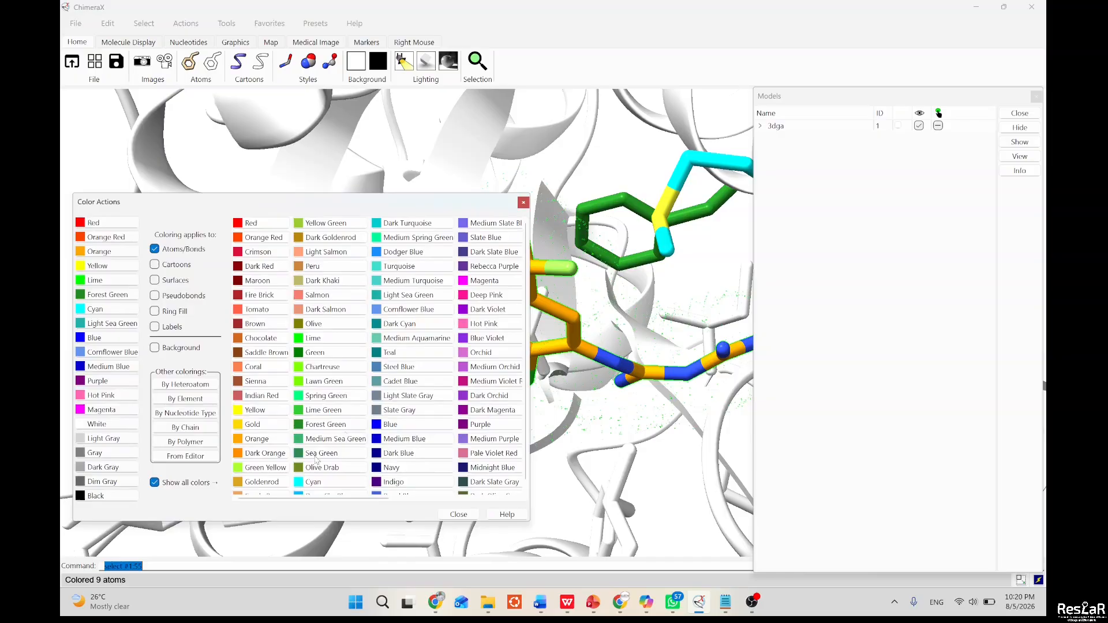
{"action": "left_click", "coordinate": [187, 484]}
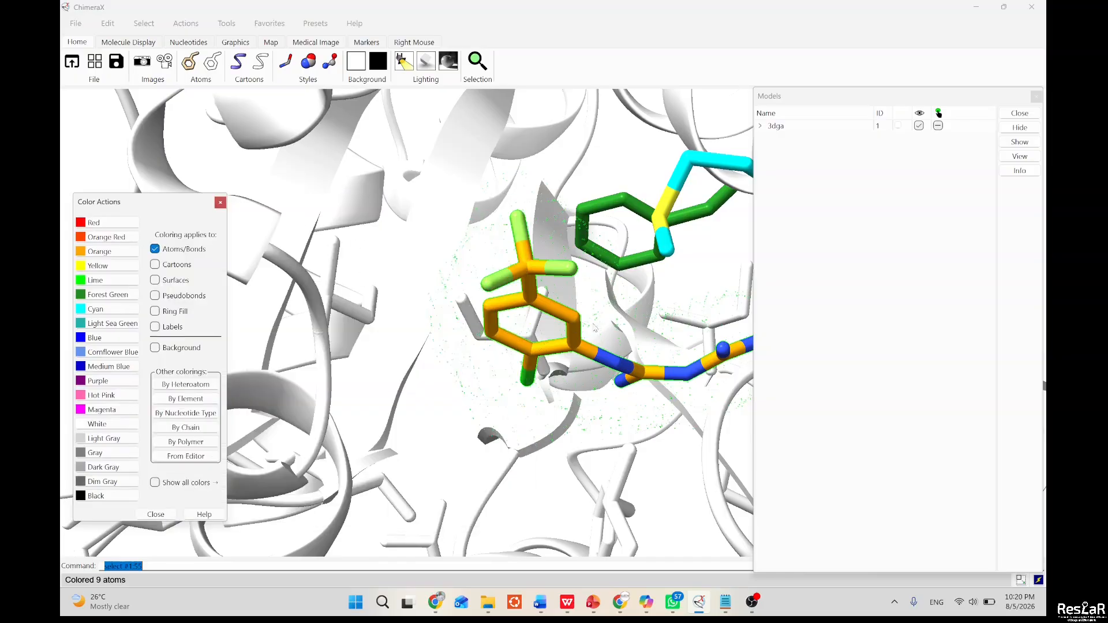
{"action": "left_click_drag", "start_coordinate": [594, 328], "coordinate": [750, 260]}
{"action": "left_click", "coordinate": [1038, 99]}
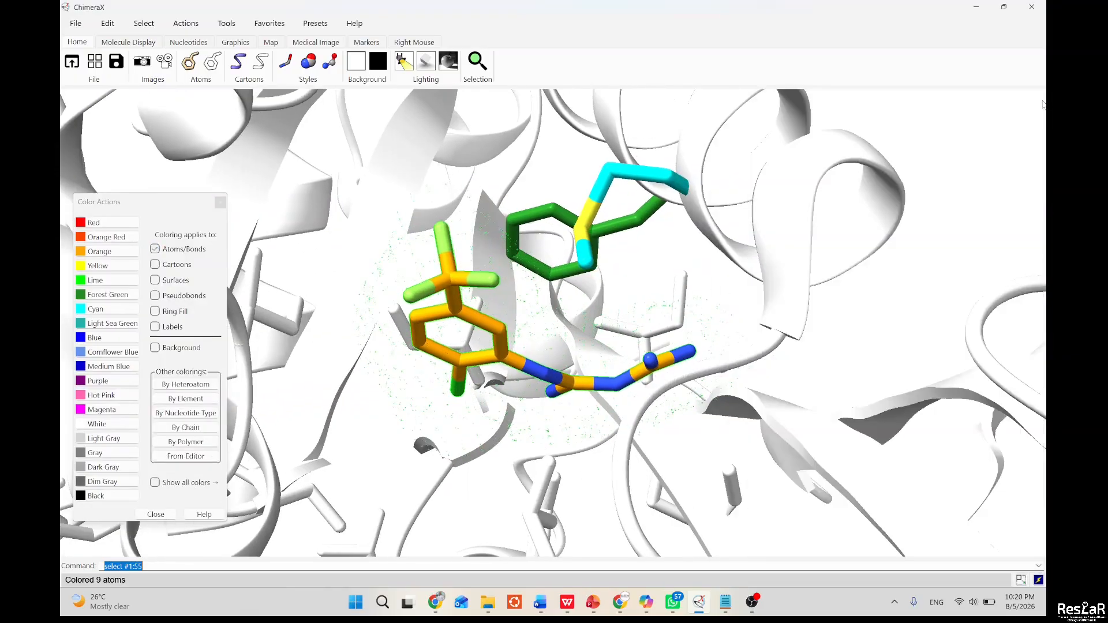
Examine the orange ligand and the cyan and green residues in the binding site from different angles and distances.
{"action": "mouse_move", "coordinate": [505, 328]}
{"action": "left_mouse_down"}
{"action": "mouse_move", "coordinate": [497, 335]}
{"action": "mouse_move", "coordinate": [513, 316]}
{"action": "left_mouse_up"}
{"action": "middle_click_drag", "start_coordinate": [513, 314], "coordinate": [678, 275]}
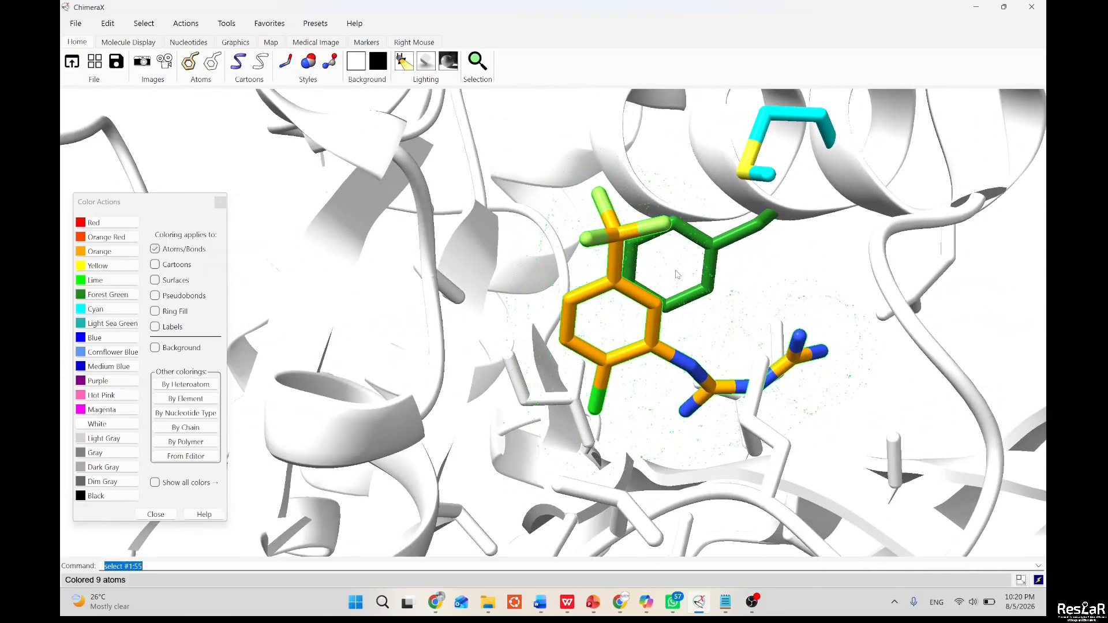
{"action": "mouse_move", "coordinate": [678, 274]}
{"action": "left_mouse_down"}
{"action": "mouse_move", "coordinate": [707, 263]}
{"action": "mouse_move", "coordinate": [678, 299]}
{"action": "mouse_move", "coordinate": [626, 311]}
{"action": "mouse_move", "coordinate": [677, 296]}
{"action": "left_mouse_up"}
{"action": "scroll", "coordinate": [678, 299], "scroll_direction": "up", "scroll_amount": 2}
{"action": "right_click_drag", "start_coordinate": [675, 296], "coordinate": [600, 390]}
{"action": "scroll", "coordinate": [600, 391], "scroll_direction": "up", "scroll_amount": 4}
{"action": "mouse_move", "coordinate": [612, 435]}
{"action": "left_mouse_down"}
{"action": "mouse_move", "coordinate": [602, 378]}
{"action": "mouse_move", "coordinate": [597, 421]}
{"action": "mouse_move", "coordinate": [607, 431]}
{"action": "left_mouse_up"}
{"action": "right_click_drag", "start_coordinate": [607, 431], "coordinate": [623, 360]}
{"action": "scroll", "coordinate": [623, 363], "scroll_direction": "down", "scroll_amount": 5}
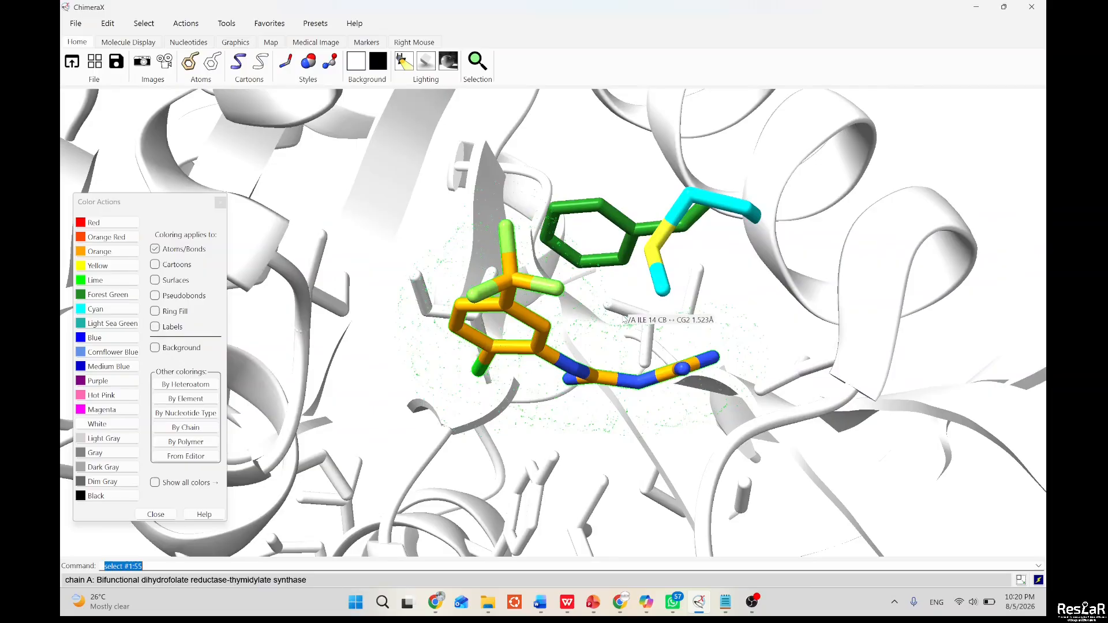
Select the whole protein chain A starting from a helix residue and show its molecular surface.
{"action": "scroll", "coordinate": [623, 319], "scroll_direction": "down", "scroll_amount": 3}
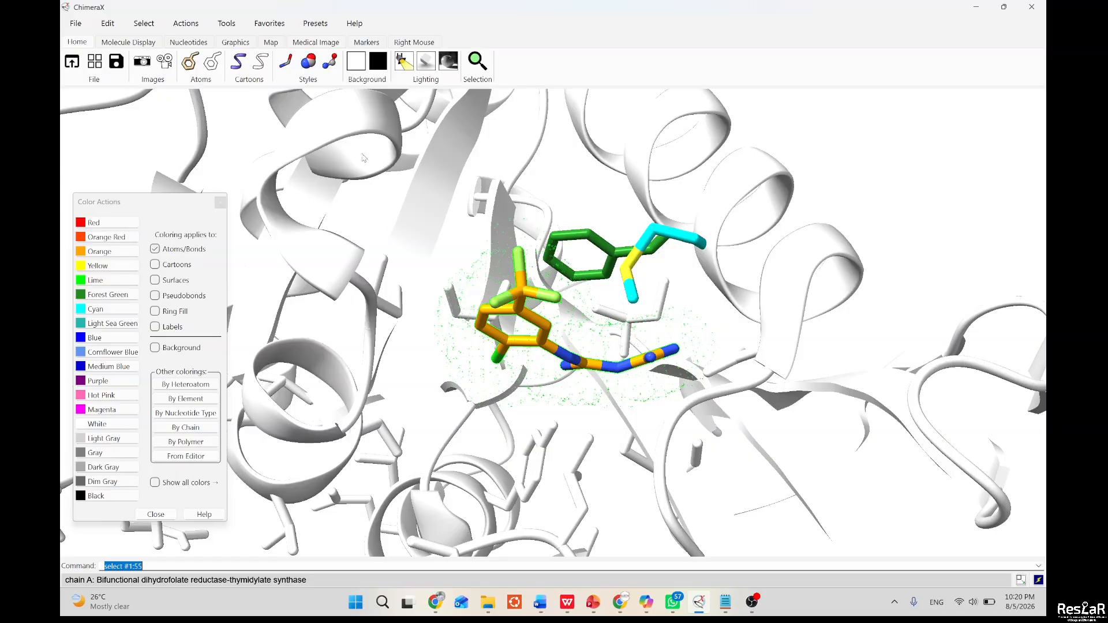
{"action": "left_click", "coordinate": [357, 129], "text": "ctrl"}
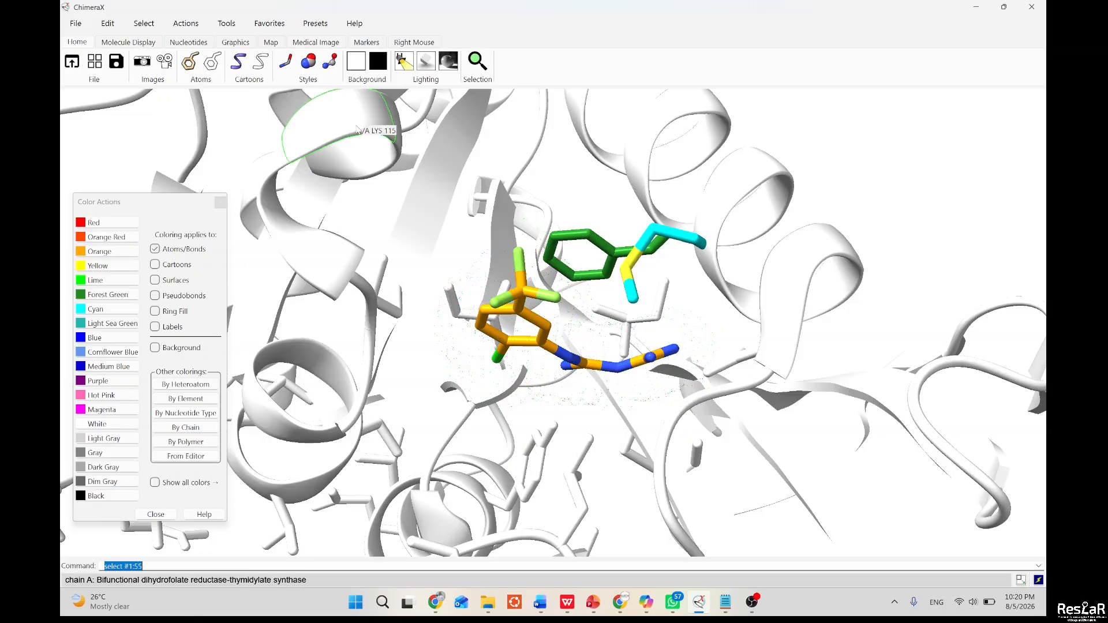
{"action": "key", "text": "Up"}
{"action": "key", "text": "Up"}
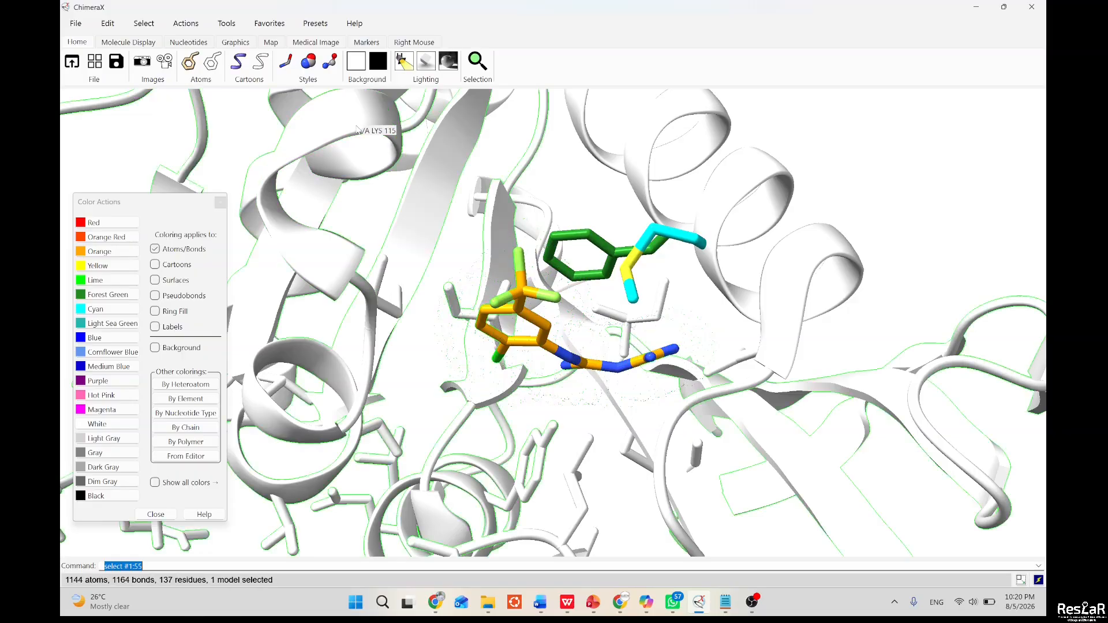
{"action": "key", "text": "Up"}
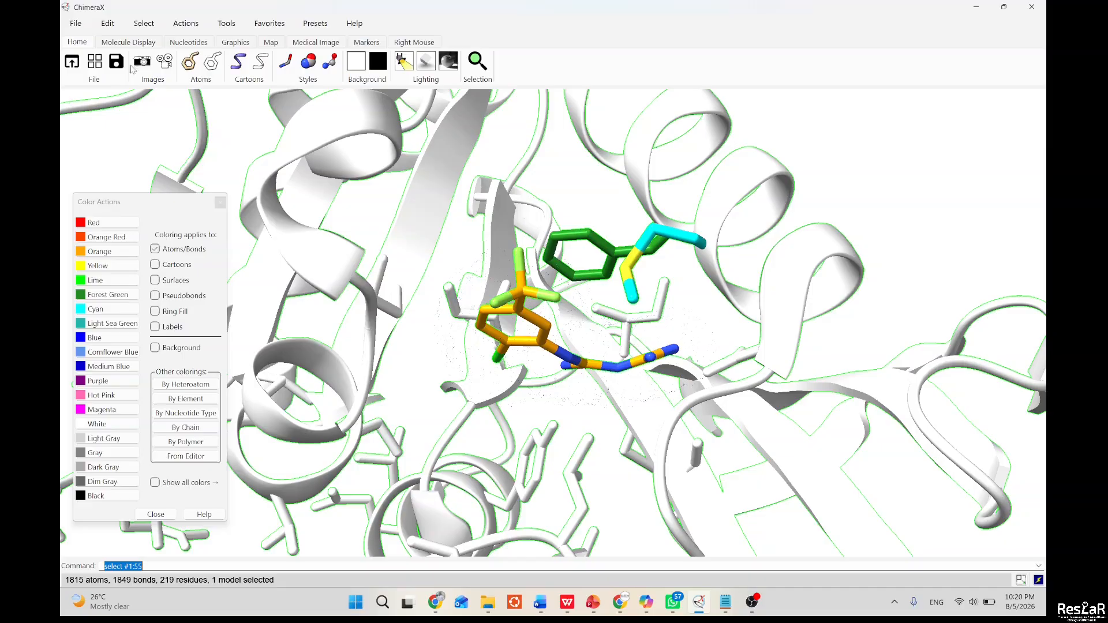
{"action": "left_click", "coordinate": [220, 26]}
{"action": "mouse_move", "coordinate": [194, 29]}
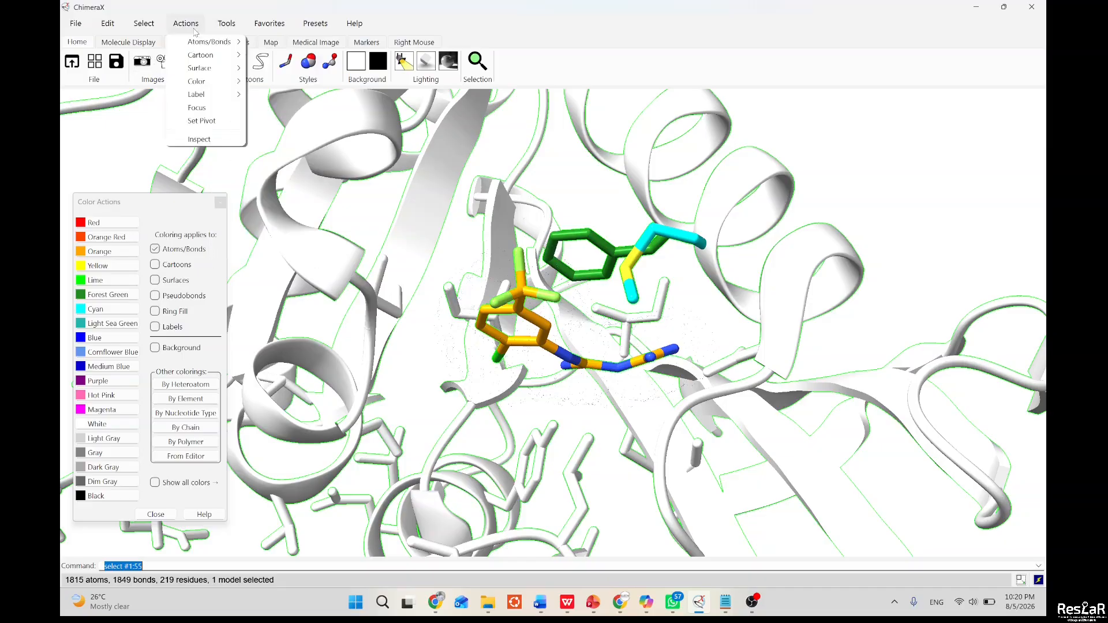
{"action": "mouse_move", "coordinate": [214, 69]}
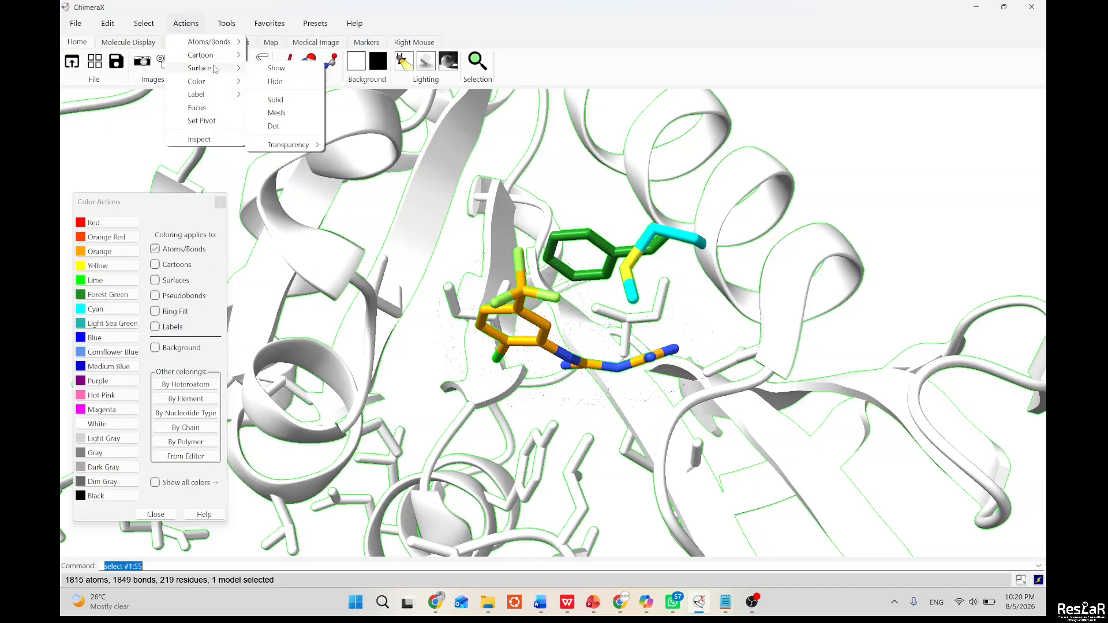
{"action": "left_click", "coordinate": [277, 68]}
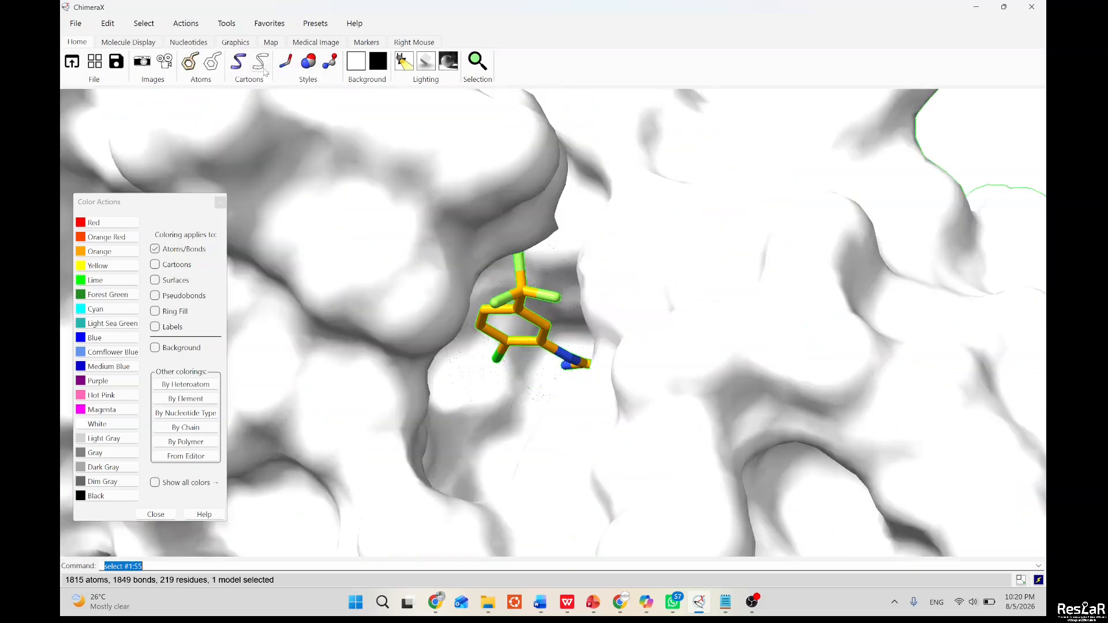
Set the transparency of the protein's molecular surface to 70%.
{"action": "scroll", "coordinate": [604, 296], "scroll_direction": "down", "scroll_amount": 10}
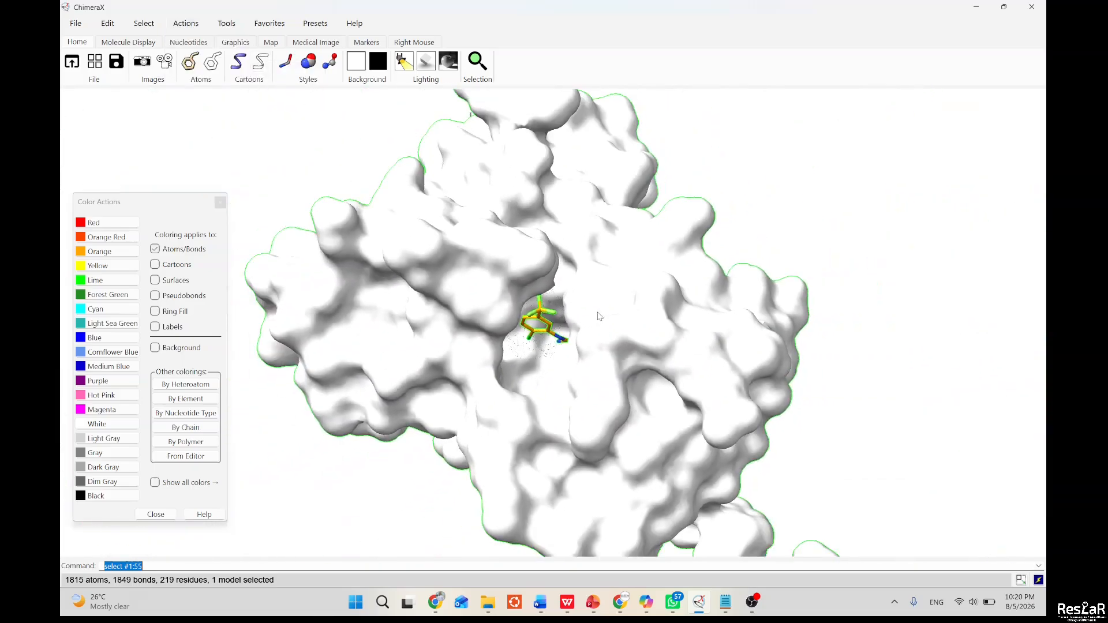
{"action": "left_click", "coordinate": [186, 23]}
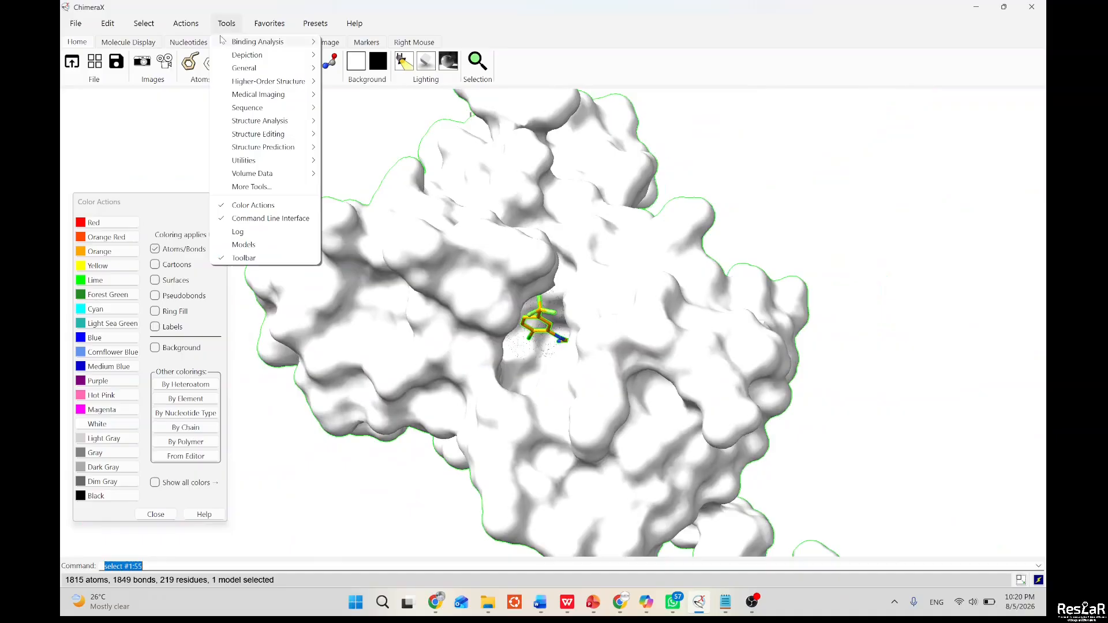
{"action": "mouse_move", "coordinate": [222, 68]}
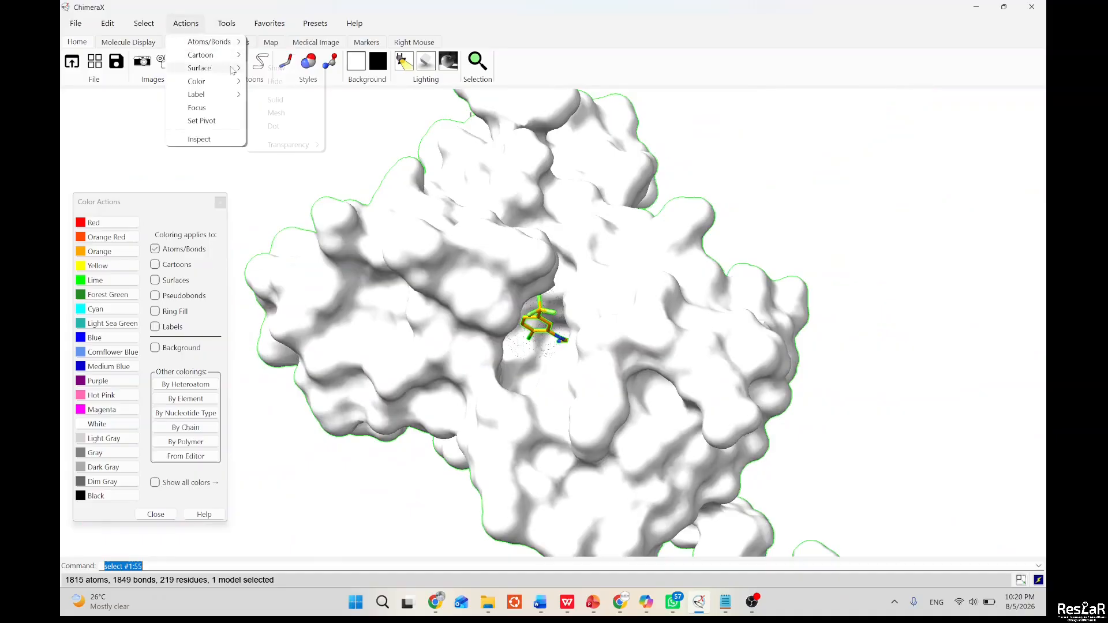
{"action": "mouse_move", "coordinate": [297, 144]}
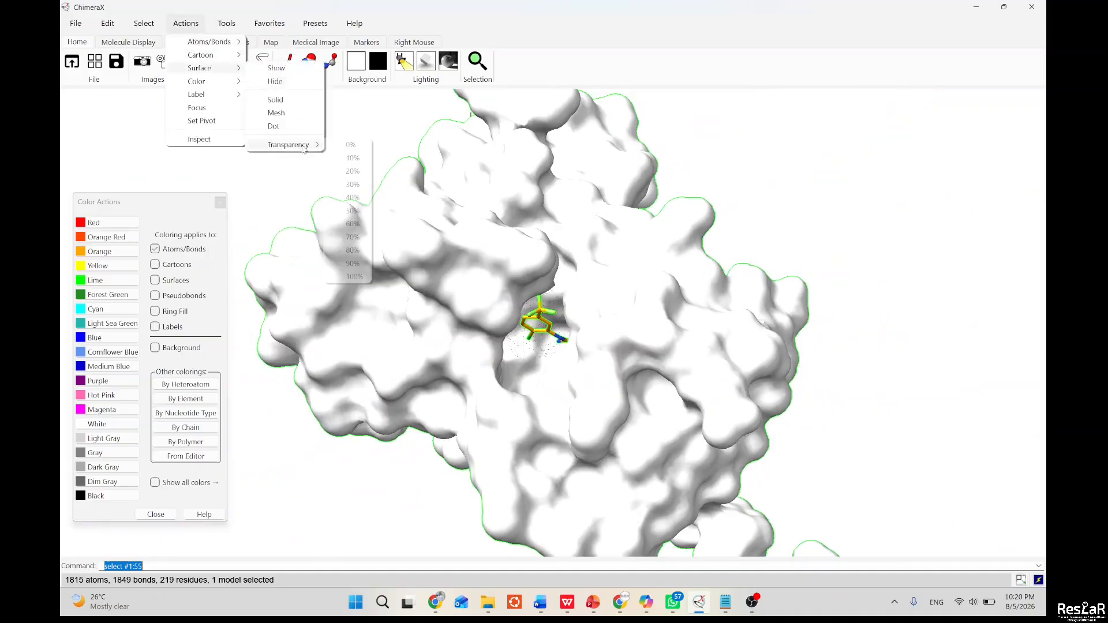
{"action": "left_click", "coordinate": [353, 237]}
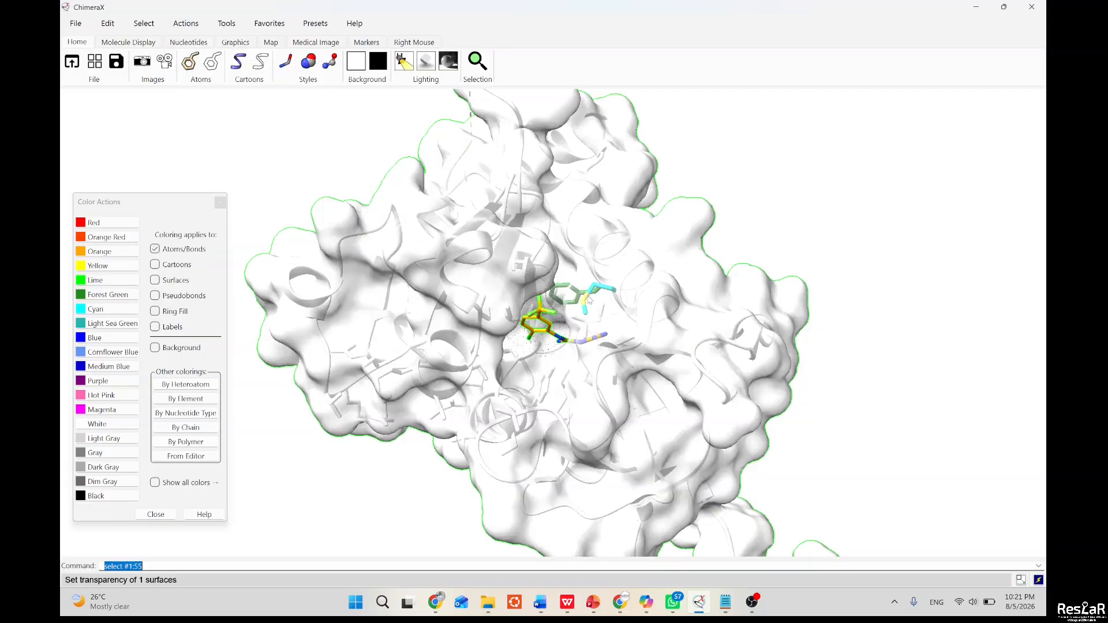
Inspect the ligand pocket through the transparent surface, hide the protein surface, and clear the selection.
{"action": "scroll", "coordinate": [589, 300], "scroll_direction": "up", "scroll_amount": 10}
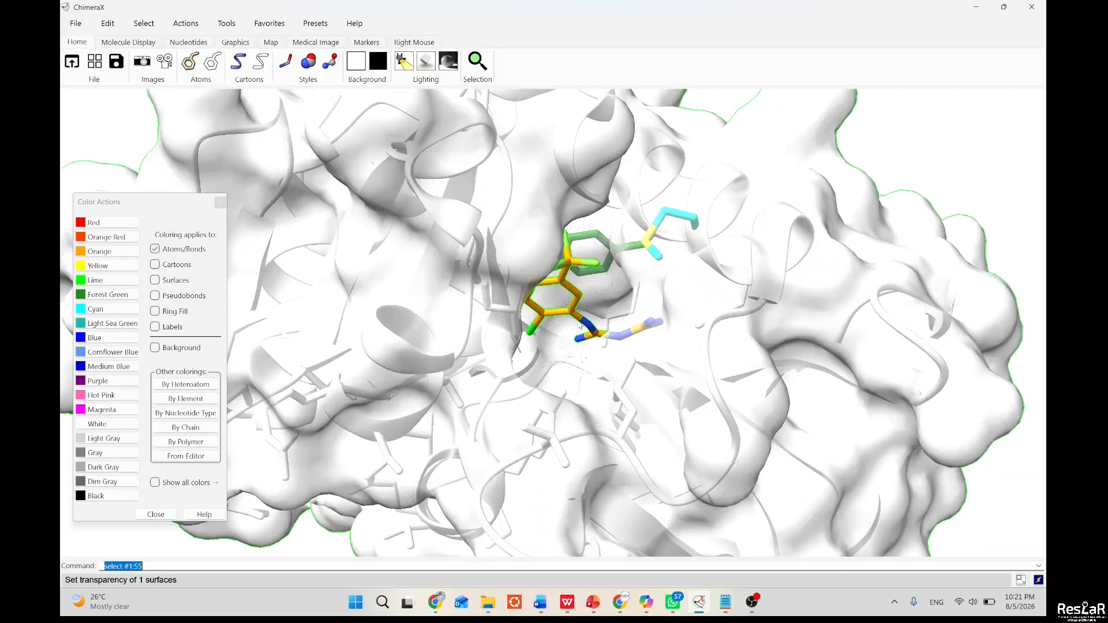
{"action": "left_click_drag", "start_coordinate": [579, 326], "coordinate": [534, 262]}
{"action": "left_click_drag", "start_coordinate": [558, 221], "coordinate": [599, 423]}
{"action": "mouse_move", "coordinate": [633, 368]}
{"action": "left_mouse_down"}
{"action": "mouse_move", "coordinate": [622, 407]}
{"action": "mouse_move", "coordinate": [647, 346]}
{"action": "mouse_move", "coordinate": [614, 354]}
{"action": "mouse_move", "coordinate": [641, 359]}
{"action": "mouse_move", "coordinate": [698, 330]}
{"action": "mouse_move", "coordinate": [660, 334]}
{"action": "mouse_move", "coordinate": [676, 297]}
{"action": "mouse_move", "coordinate": [646, 354]}
{"action": "left_mouse_up"}
{"action": "scroll", "coordinate": [618, 347], "scroll_direction": "down", "scroll_amount": 5}
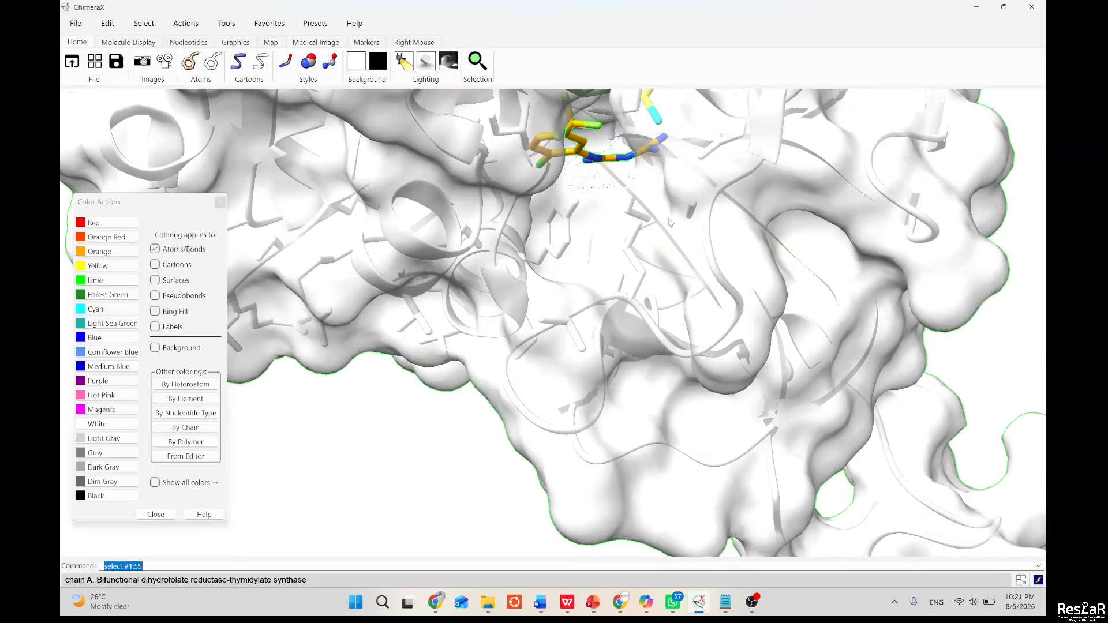
{"action": "left_click_drag", "start_coordinate": [672, 223], "coordinate": [637, 384]}
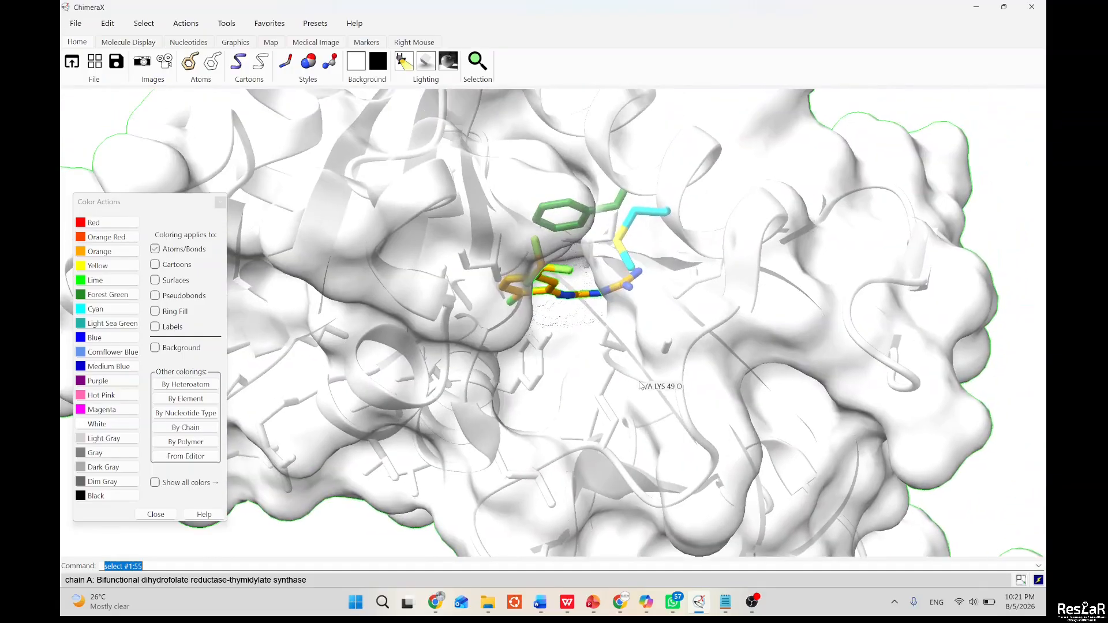
{"action": "left_click", "coordinate": [197, 25]}
{"action": "mouse_move", "coordinate": [217, 68]}
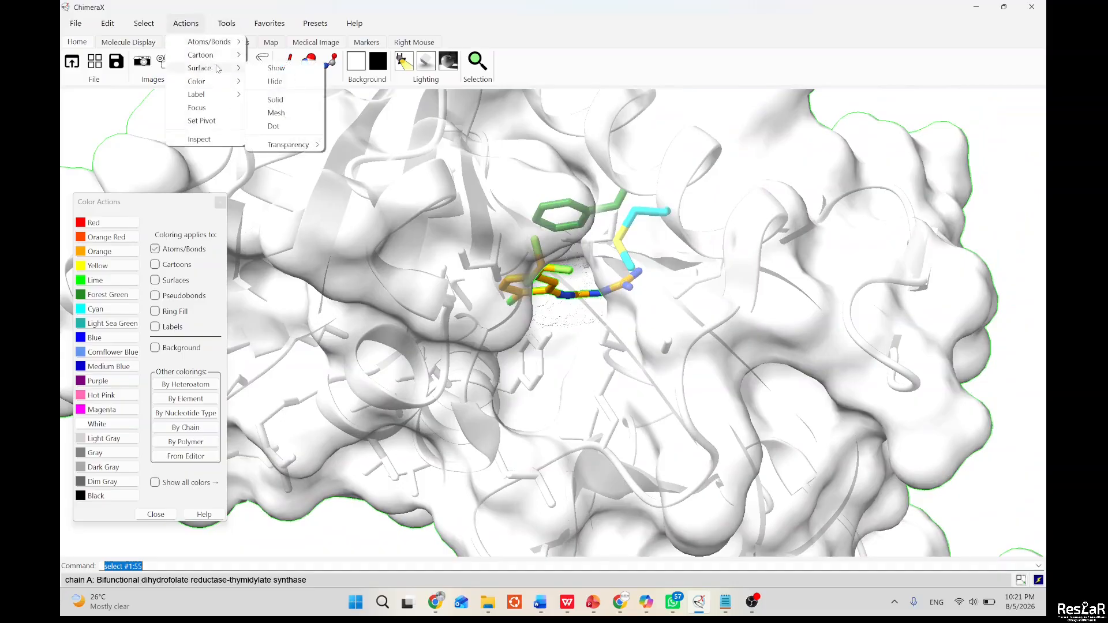
{"action": "left_click", "coordinate": [275, 82]}
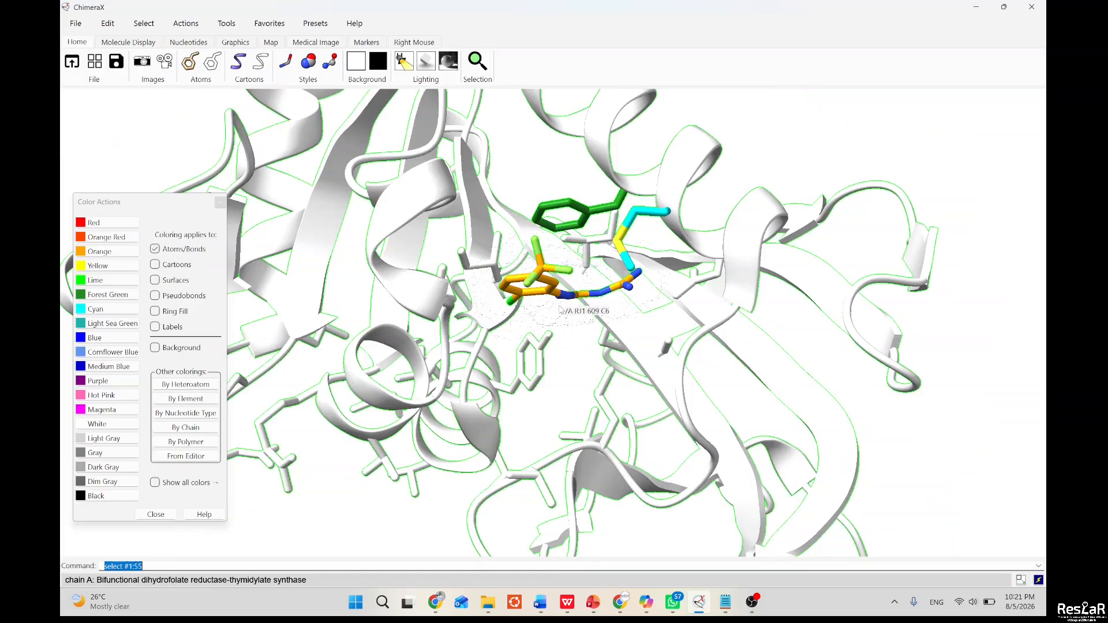
{"action": "left_click_drag", "start_coordinate": [565, 326], "coordinate": [570, 290]}
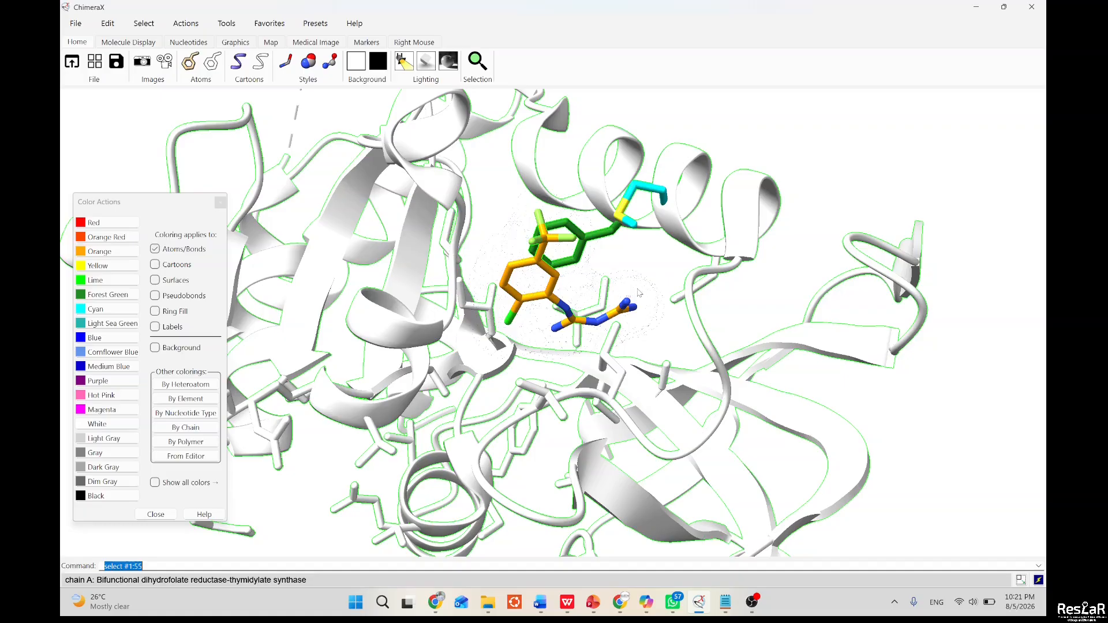
{"action": "left_click", "coordinate": [649, 268], "text": "ctrl"}
{"action": "scroll", "coordinate": [625, 266], "scroll_direction": "up", "scroll_amount": 5}
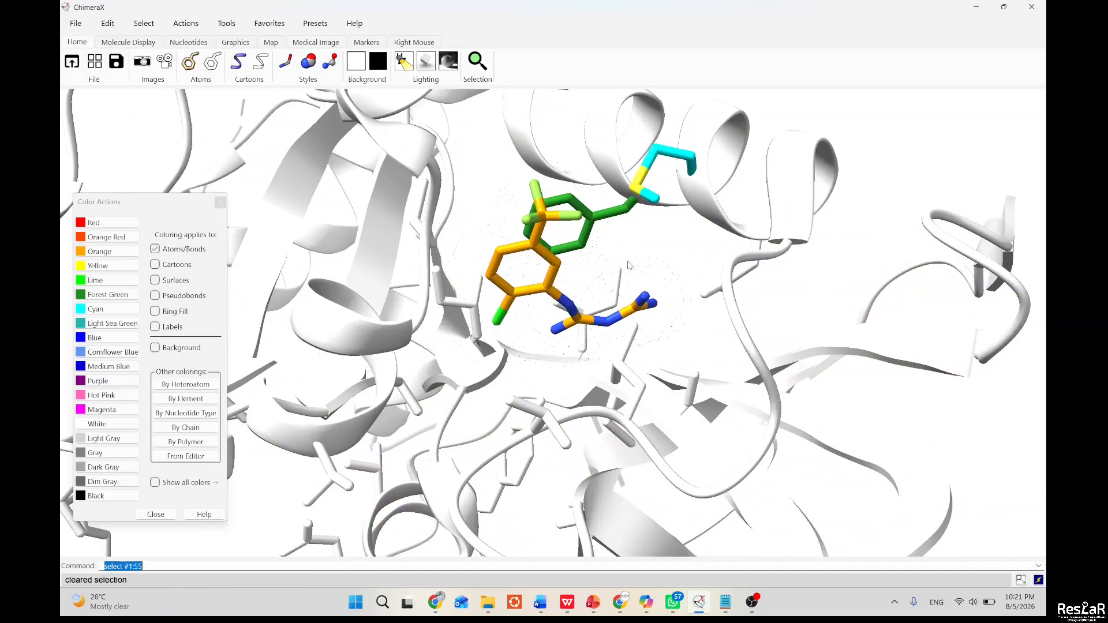
{"action": "left_click_drag", "start_coordinate": [580, 261], "coordinate": [577, 249]}
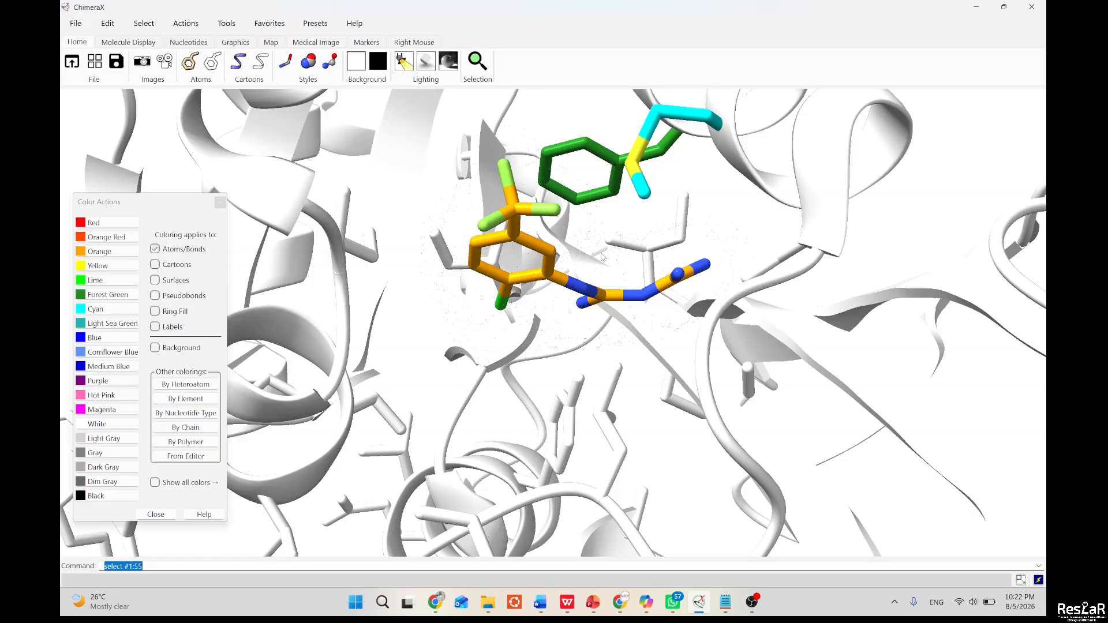
{"action": "left_click_drag", "start_coordinate": [606, 250], "coordinate": [620, 231]}
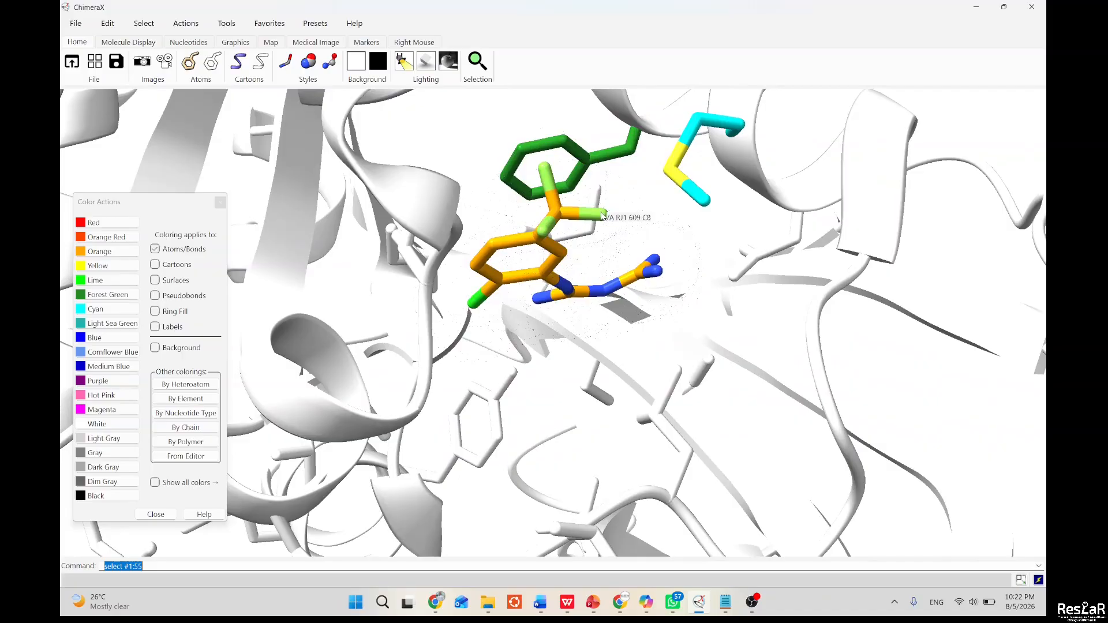
{"action": "left_click", "coordinate": [602, 217], "text": "ctrl"}
{"action": "scroll", "coordinate": [631, 232], "scroll_direction": "up", "scroll_amount": 4}
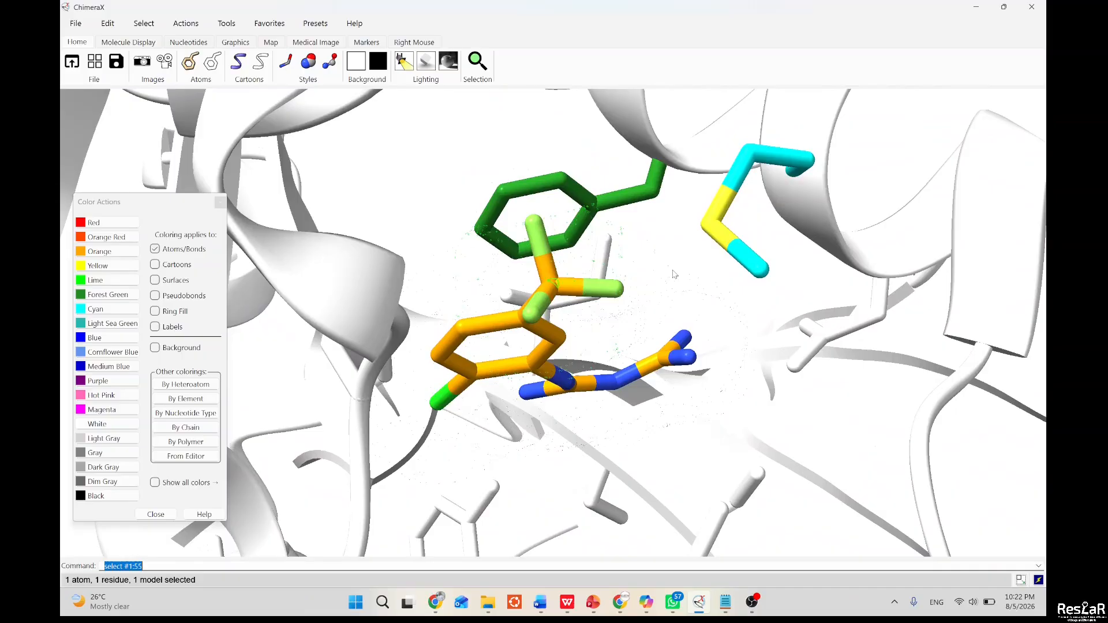
{"action": "left_click", "coordinate": [675, 276], "text": "ctrl"}
{"action": "left_click", "coordinate": [618, 294], "text": "ctrl"}
{"action": "left_click", "coordinate": [763, 272], "text": "ctrl"}
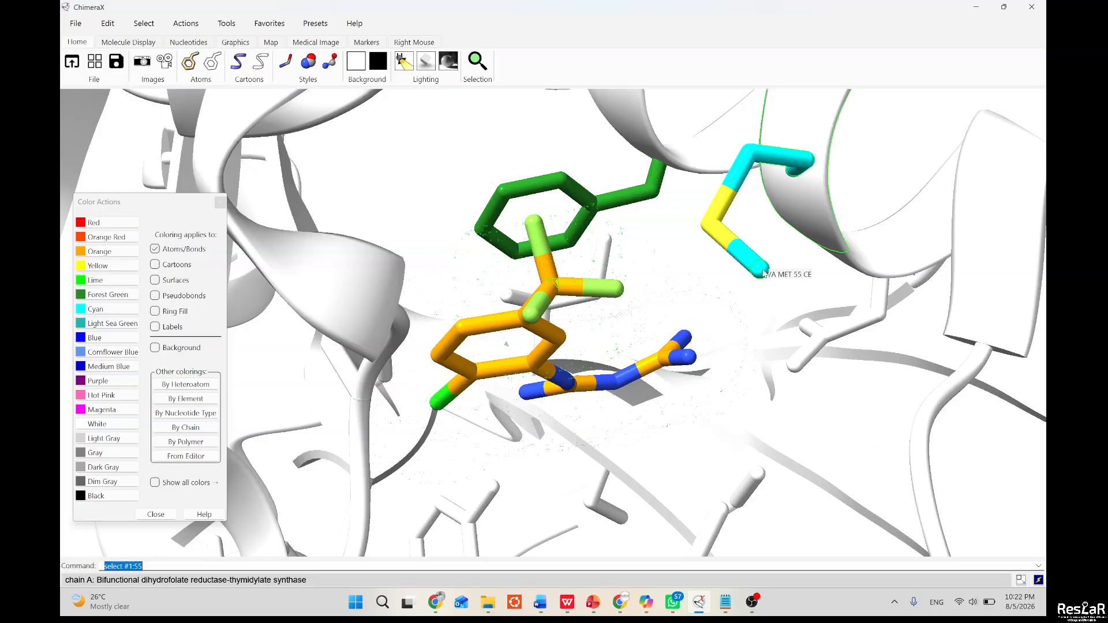
{"action": "left_click", "coordinate": [695, 302], "text": "ctrl"}
{"action": "mouse_move", "coordinate": [687, 322]}
{"action": "left_mouse_down"}
{"action": "mouse_move", "coordinate": [708, 345]}
{"action": "mouse_move", "coordinate": [688, 322]}
{"action": "left_mouse_up"}
{"action": "left_click", "coordinate": [773, 310], "text": "ctrl"}
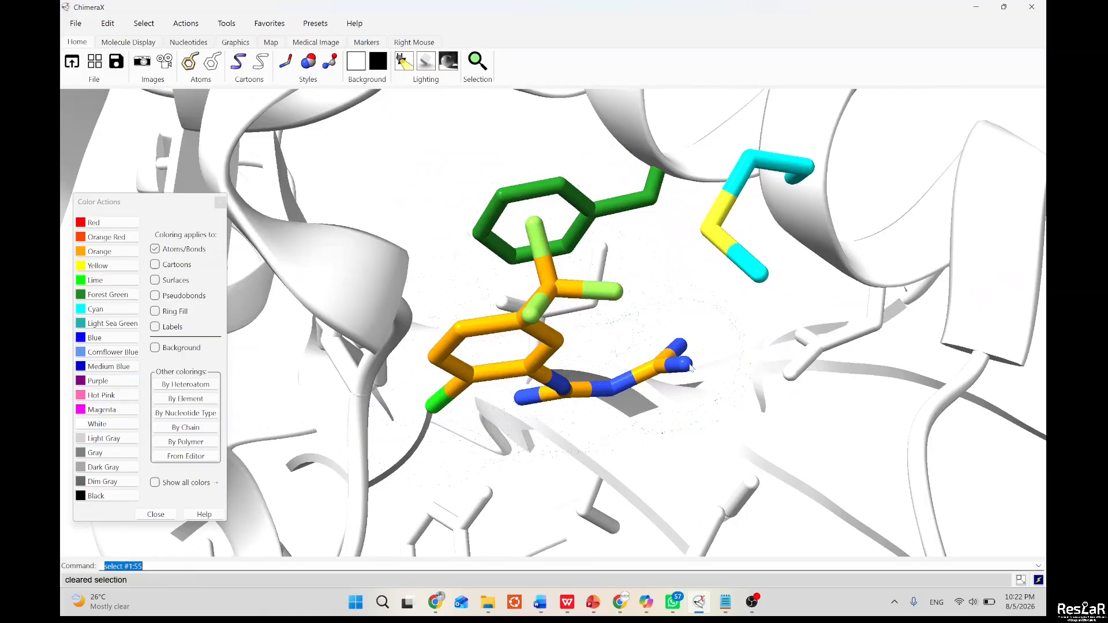
Create a distance measurement between the RJ1 ligand's N18 atom and the CE atom of Met 55.
{"action": "mouse_move", "coordinate": [688, 365]}
{"action": "left_click", "coordinate": [685, 364], "text": "ctrl"}
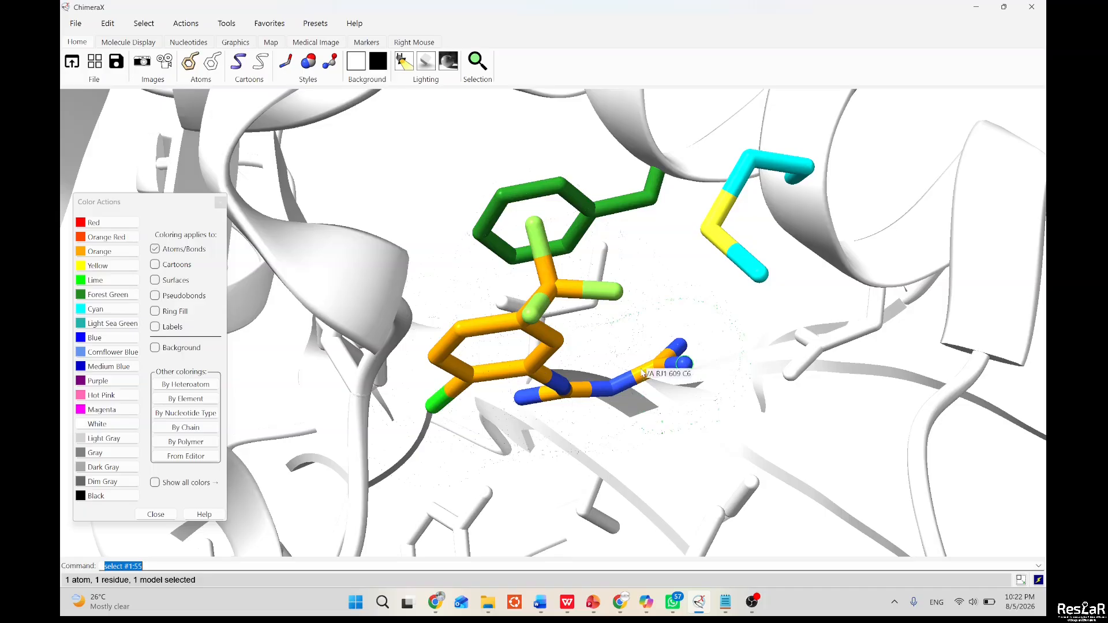
{"action": "mouse_move", "coordinate": [642, 373]}
{"action": "mouse_move", "coordinate": [764, 278]}
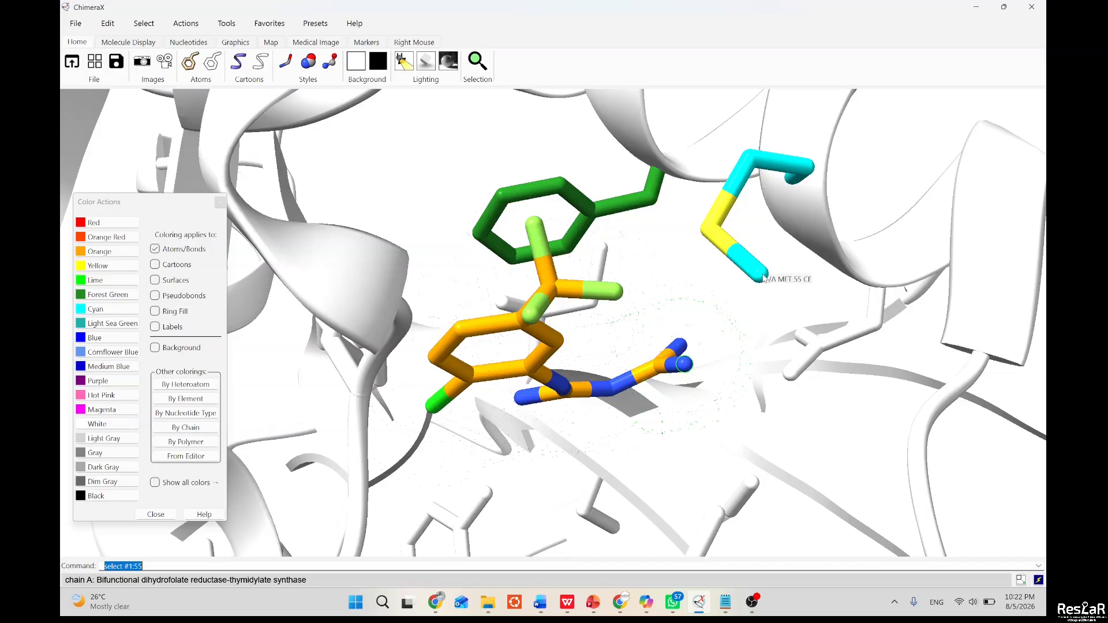
{"action": "key", "text": "Return"}
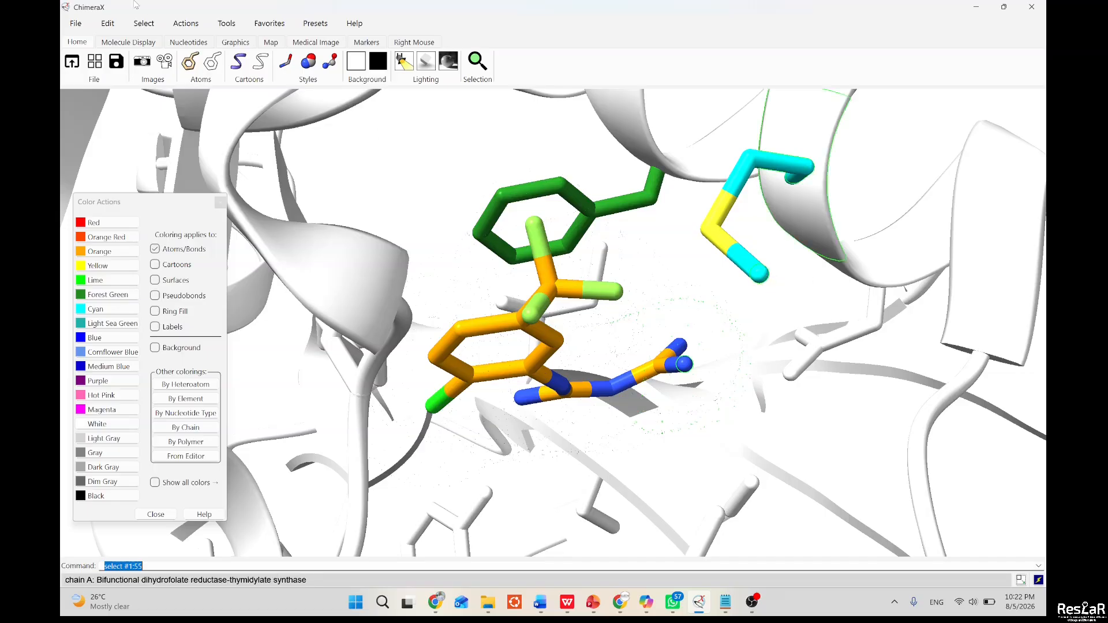
{"action": "left_click", "coordinate": [225, 24]}
{"action": "mouse_move", "coordinate": [291, 121]}
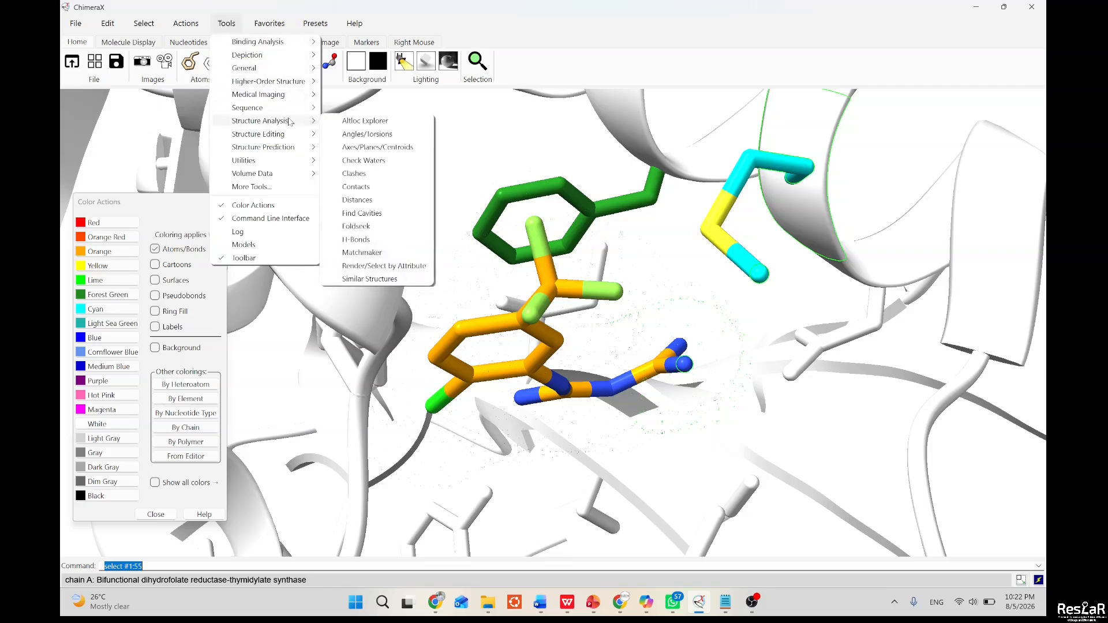
{"action": "left_click", "coordinate": [378, 200]}
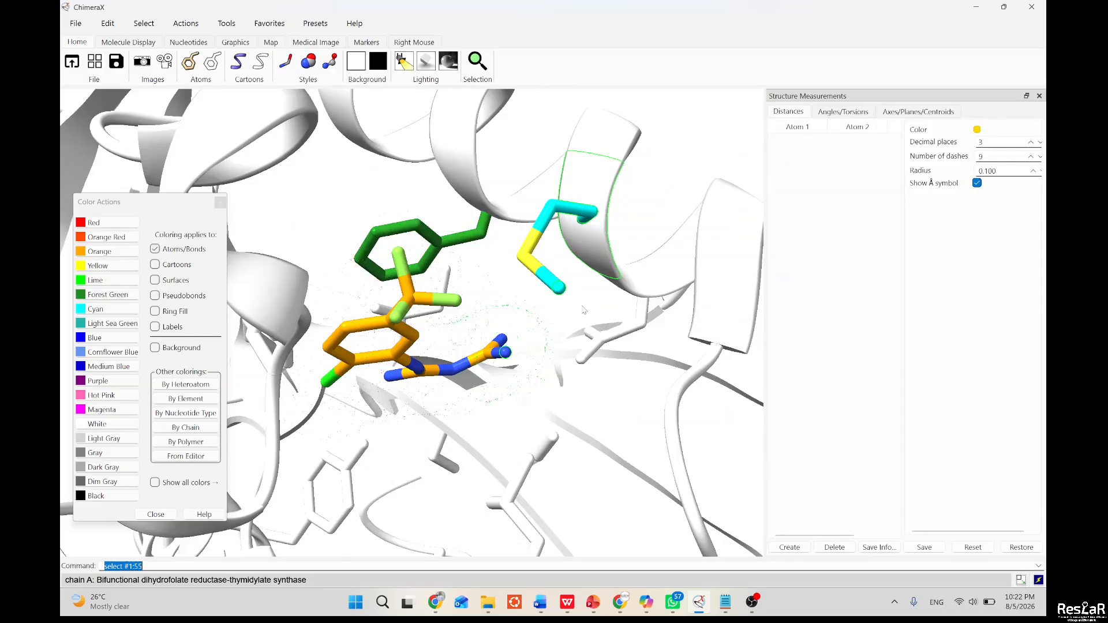
{"action": "left_click", "coordinate": [789, 547]}
{"action": "left_click_drag", "start_coordinate": [532, 361], "coordinate": [508, 362]}
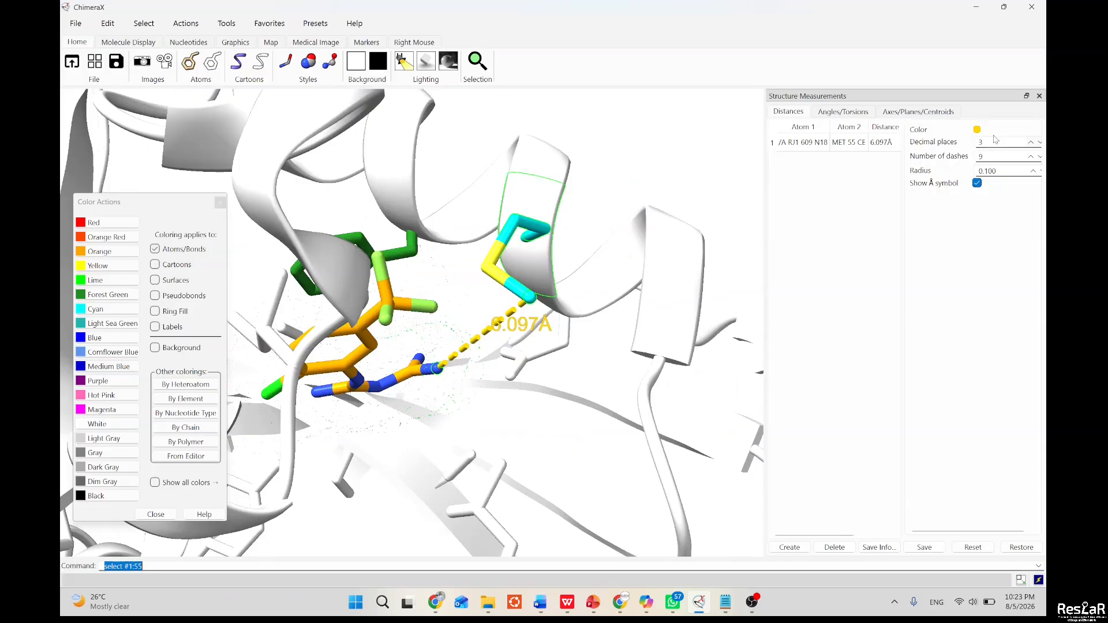
Change the color of the distance line and its label to pink, #ff55ff.
{"action": "left_click", "coordinate": [977, 129]}
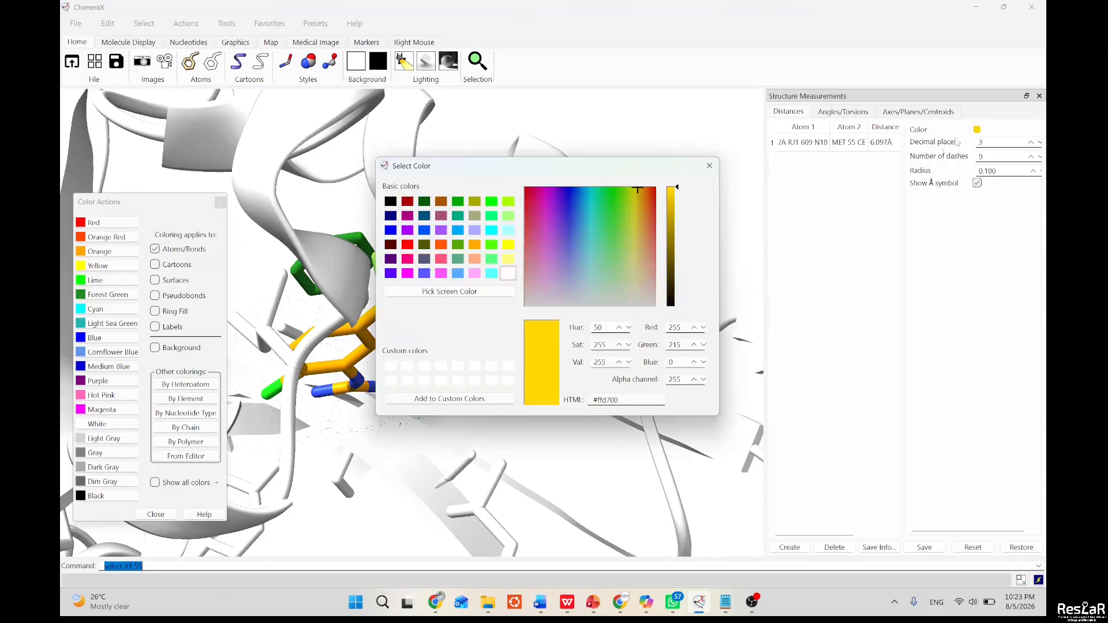
{"action": "left_click", "coordinate": [441, 273]}
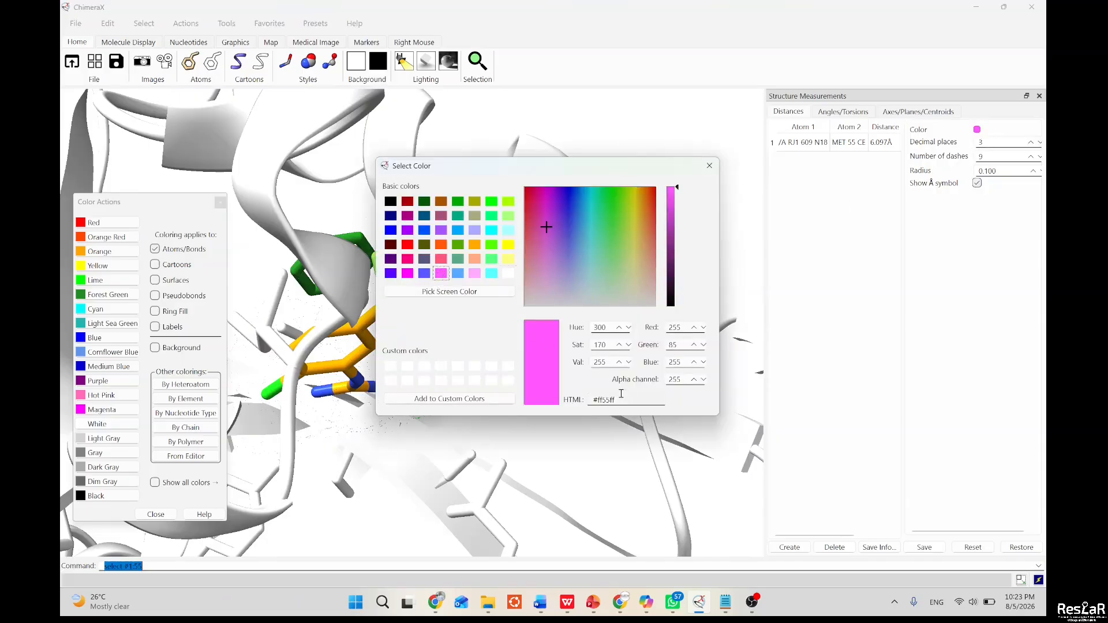
{"action": "left_click", "coordinate": [710, 166]}
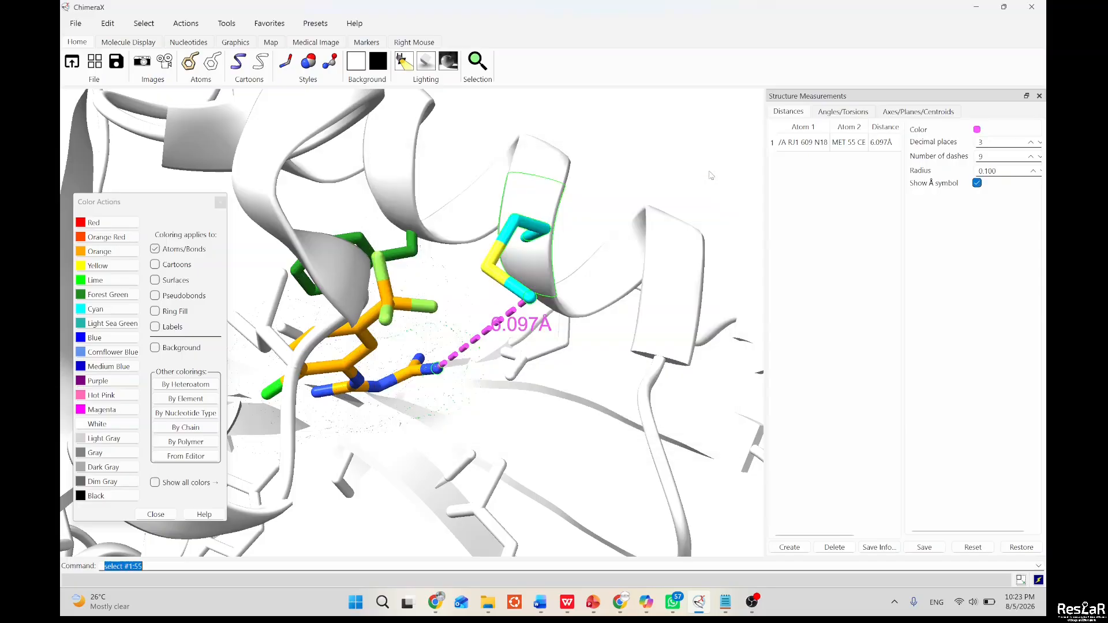
Set the number of dashes in the distance line to 7.
{"action": "left_click", "coordinate": [1030, 157]}
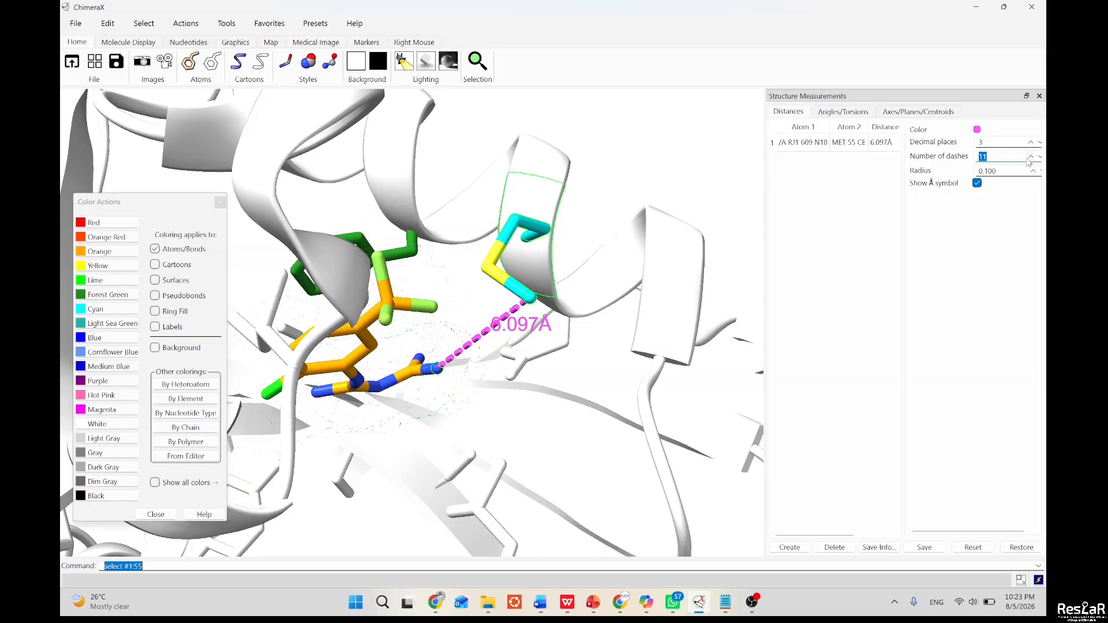
{"action": "left_click", "coordinate": [1031, 157]}
{"action": "double_click", "coordinate": [1040, 158]}
{"action": "left_click", "coordinate": [1039, 157]}
{"action": "left_click", "coordinate": [1039, 157]}
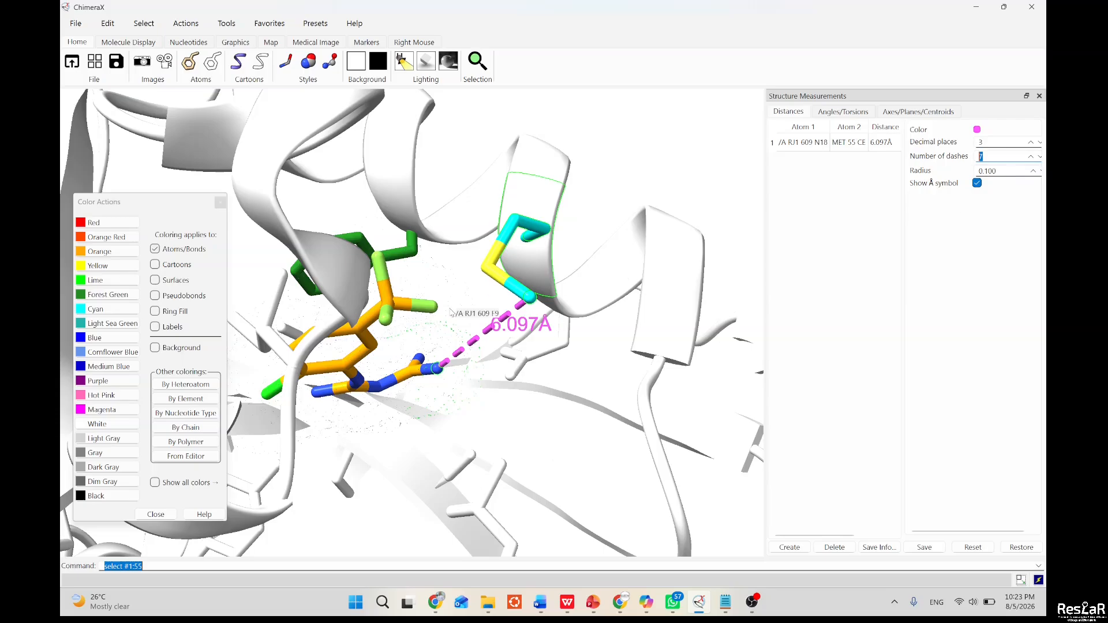
Create an angle measurement from the RJ1 ligand's N18 atom, the CE atom of Met 55 and the ligand's C8 atom, and check its value.
{"action": "left_click_drag", "start_coordinate": [450, 311], "coordinate": [459, 379]}
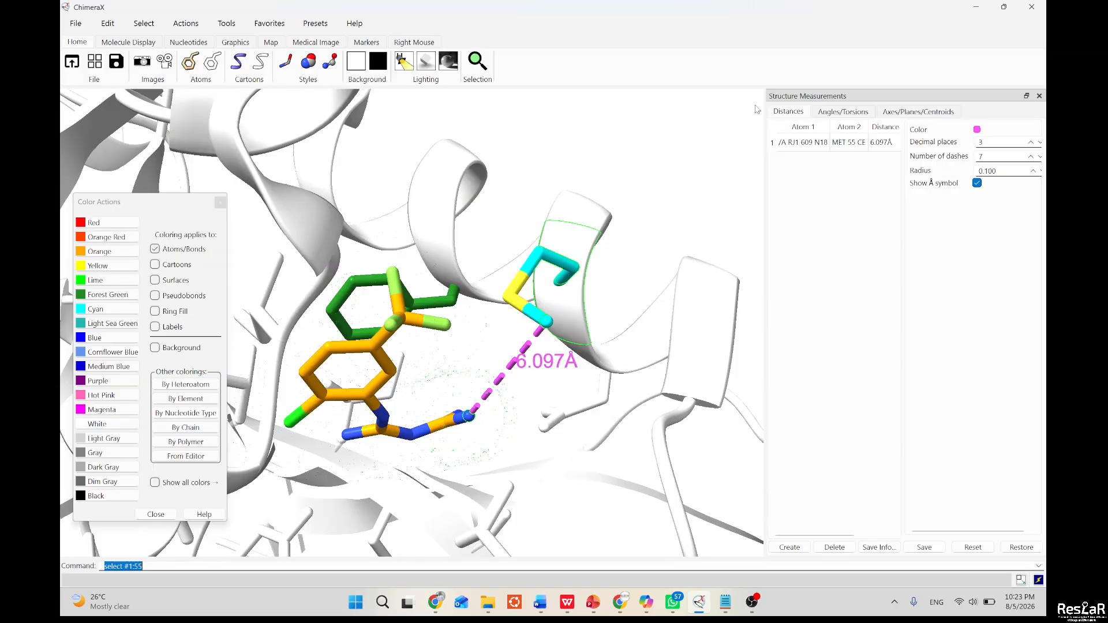
{"action": "left_click", "coordinate": [830, 111]}
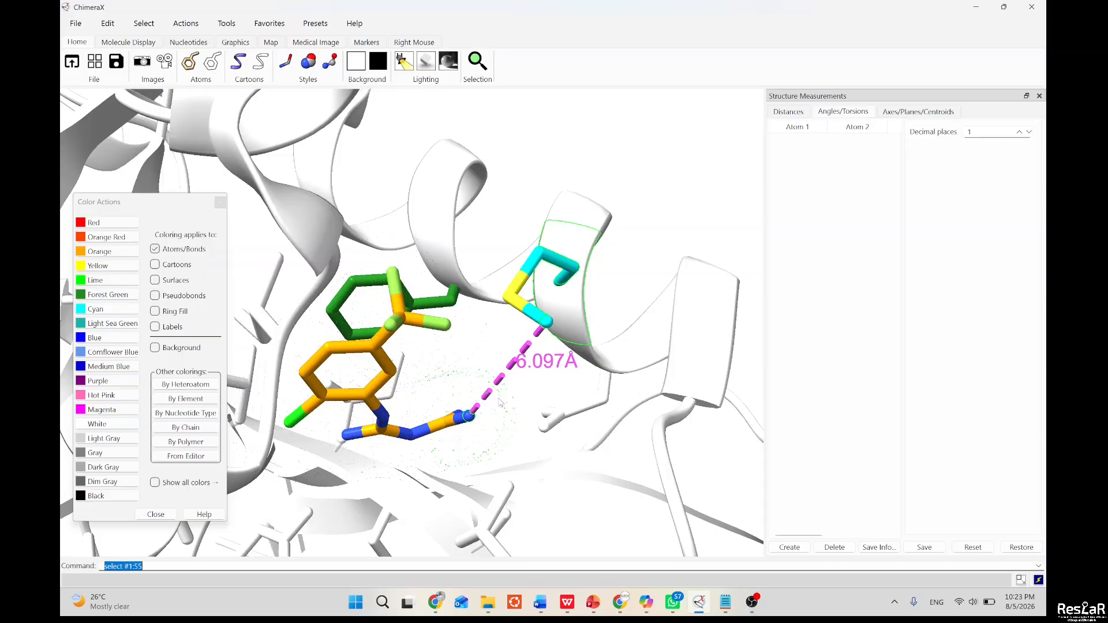
{"action": "scroll", "coordinate": [507, 404], "scroll_direction": "up", "scroll_amount": 4}
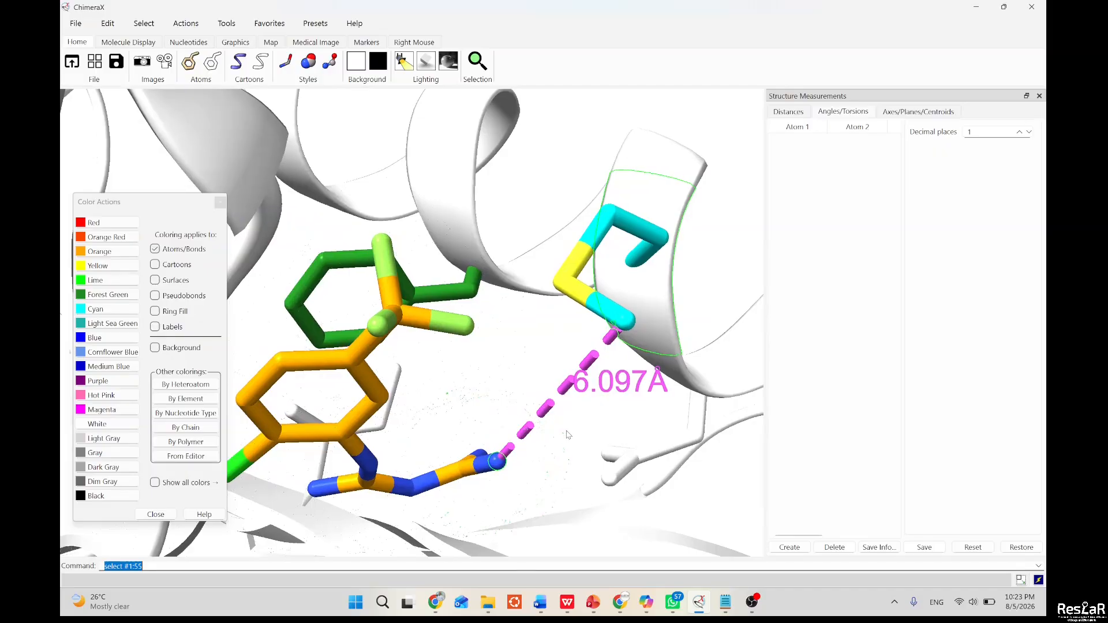
{"action": "right_click_drag", "start_coordinate": [567, 435], "coordinate": [530, 386]}
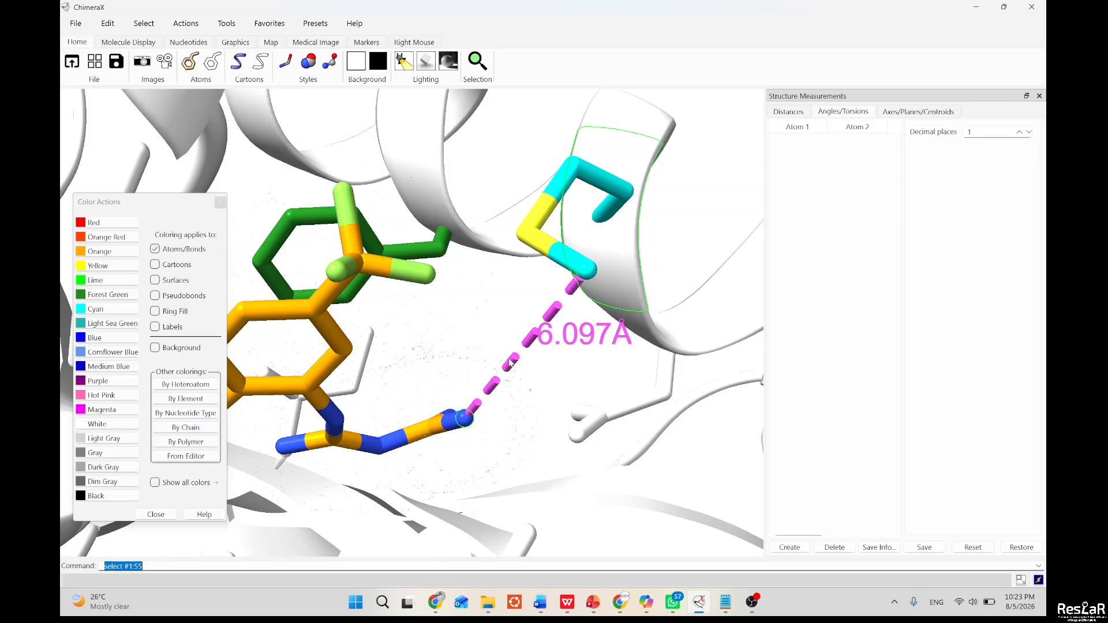
{"action": "left_click", "coordinate": [431, 277], "text": "ctrl"}
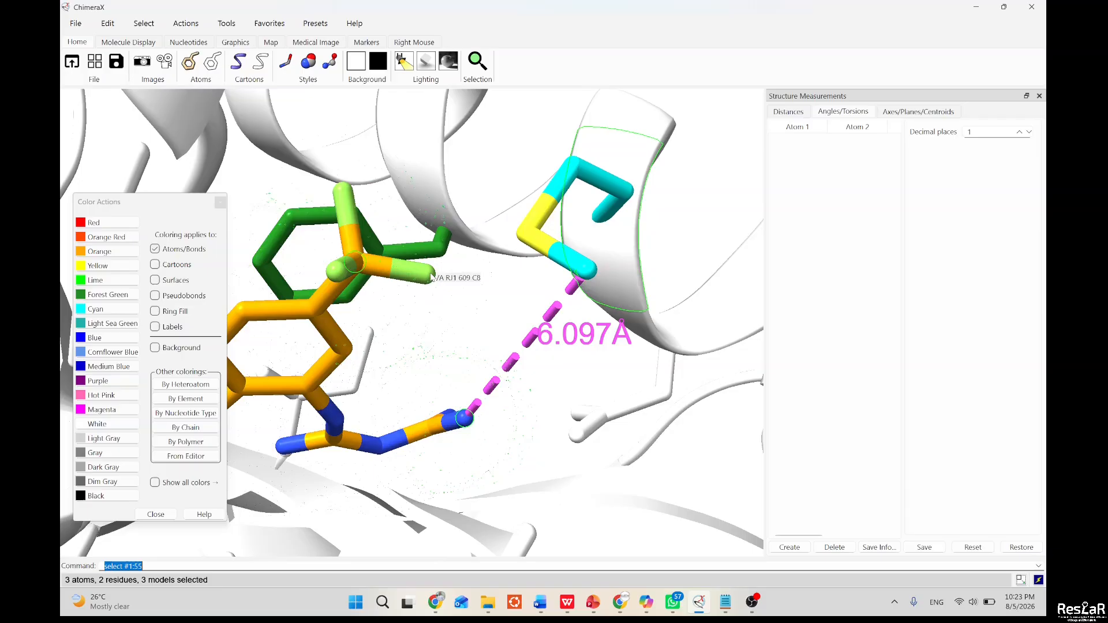
{"action": "left_click", "coordinate": [799, 549]}
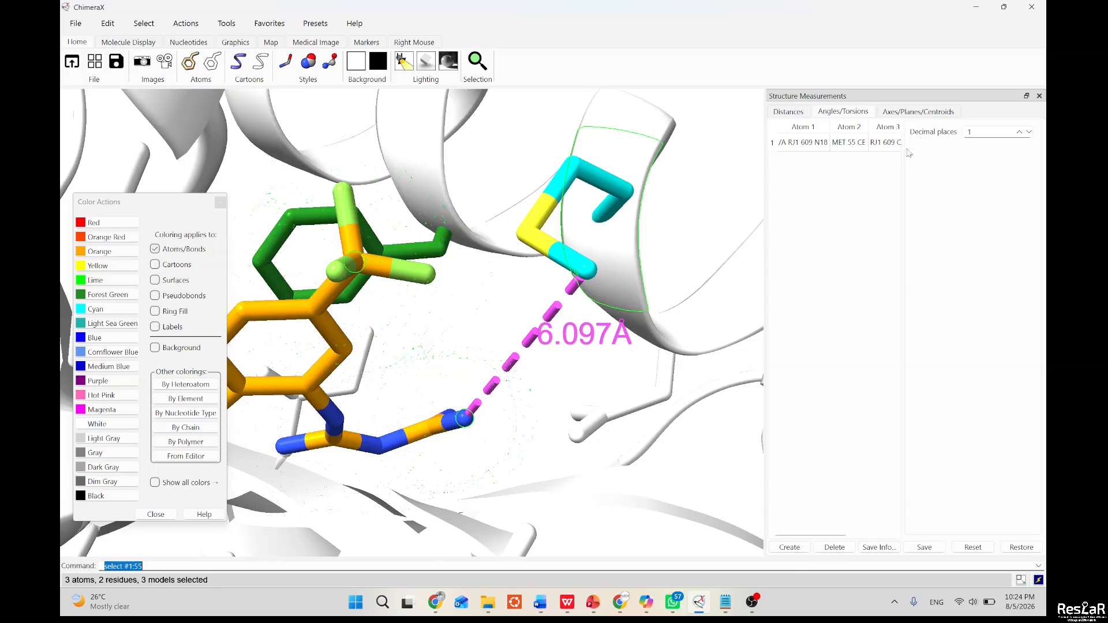
{"action": "left_click", "coordinate": [859, 146]}
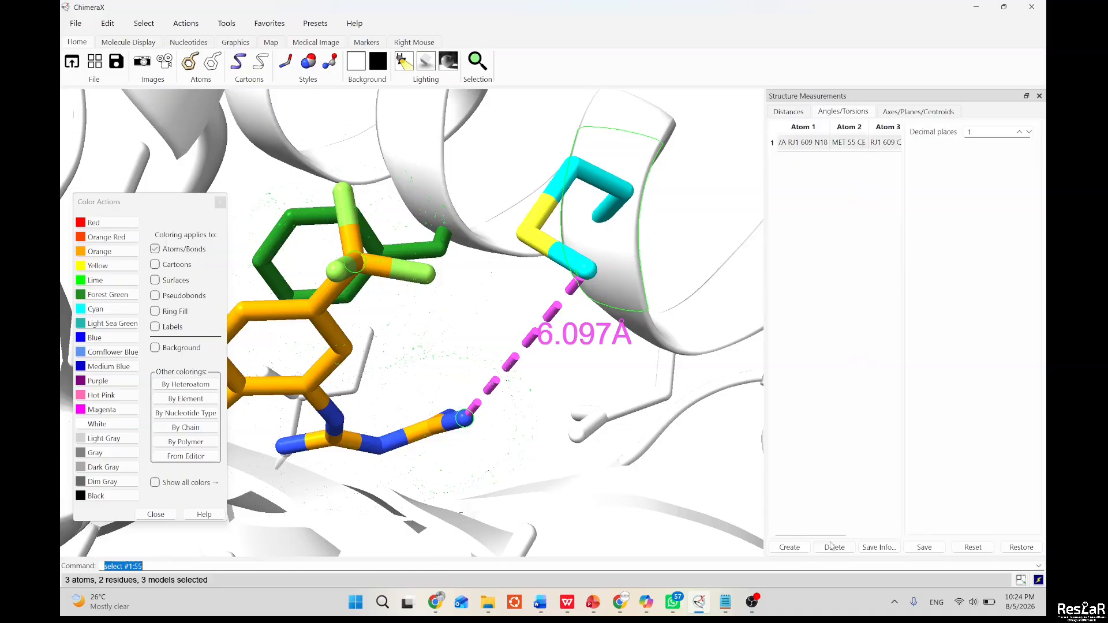
{"action": "left_click_drag", "start_coordinate": [819, 536], "coordinate": [867, 534]}
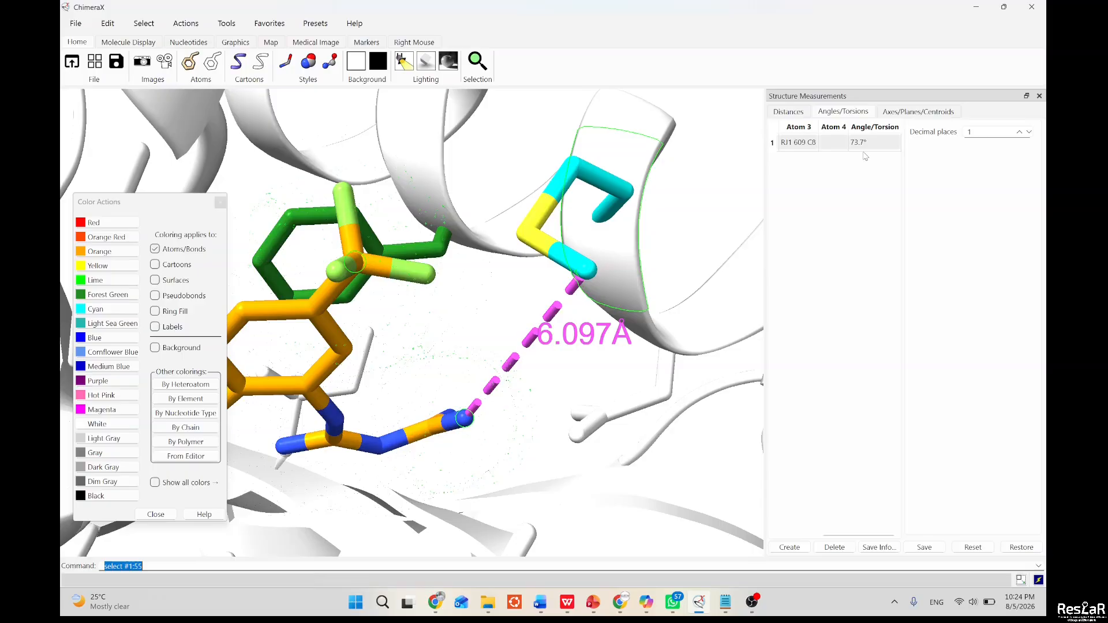
Define a plane through the three selected atoms with the default name, atom-based color and 0.10 Å disk thickness.
{"action": "left_click", "coordinate": [935, 111]}
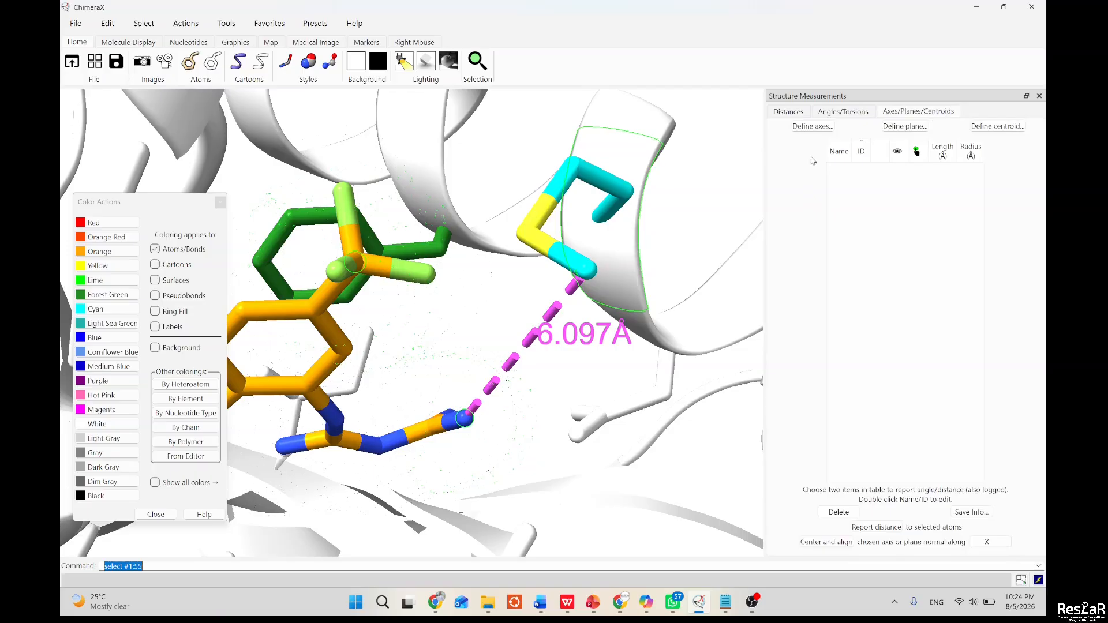
{"action": "left_click", "coordinate": [899, 126]}
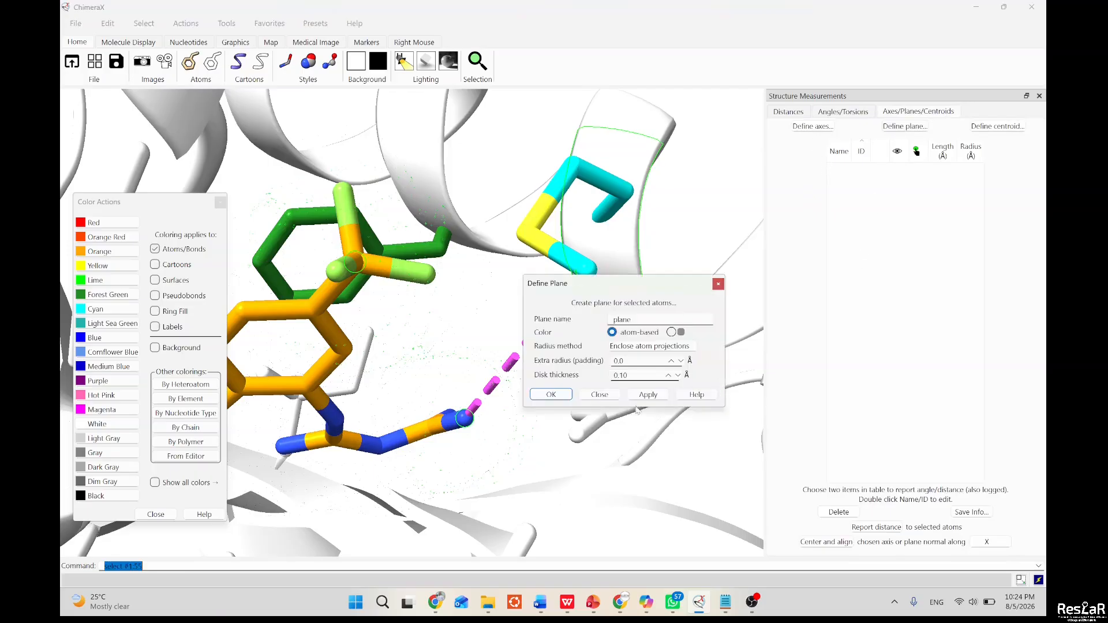
{"action": "left_click", "coordinate": [551, 395]}
{"action": "mouse_move", "coordinate": [537, 384]}
{"action": "left_mouse_down"}
{"action": "mouse_move", "coordinate": [540, 425]}
{"action": "mouse_move", "coordinate": [529, 421]}
{"action": "mouse_move", "coordinate": [524, 388]}
{"action": "mouse_move", "coordinate": [455, 368]}
{"action": "mouse_move", "coordinate": [522, 387]}
{"action": "left_mouse_up"}
Recolor the plane through the ligand and Met 55 atoms white, #ffffff.
{"action": "left_click", "coordinate": [880, 172]}
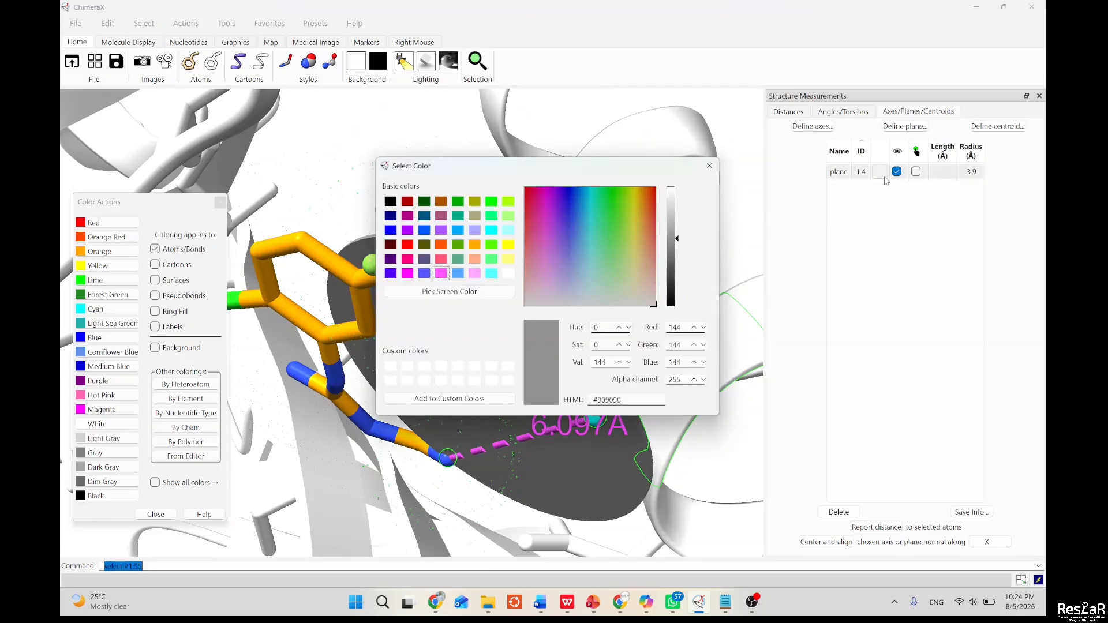
{"action": "left_click", "coordinate": [430, 365]}
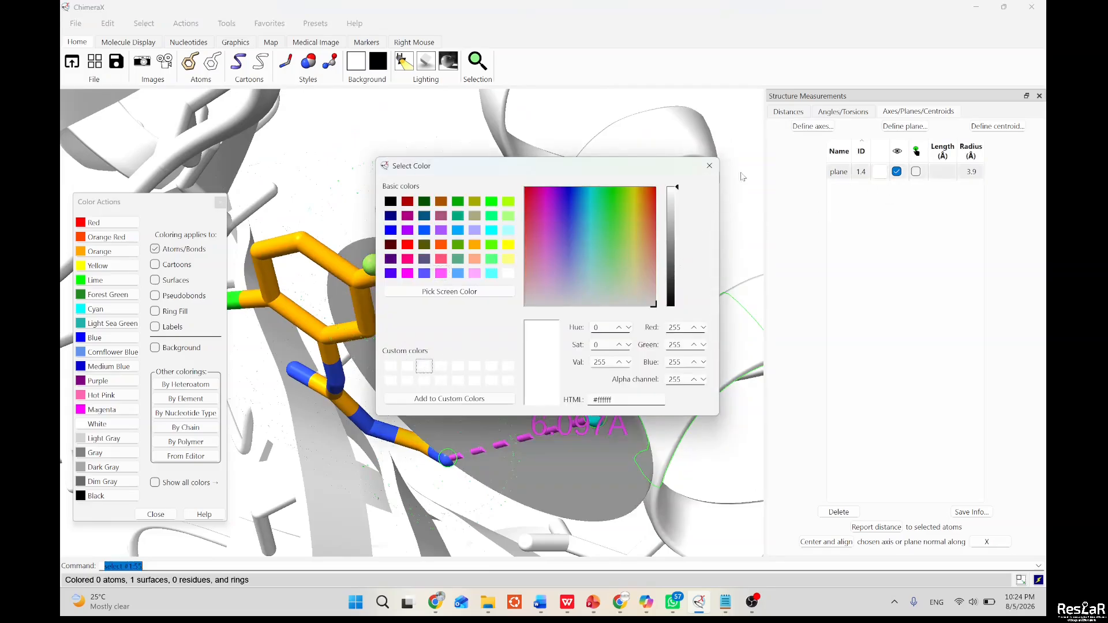
{"action": "left_click", "coordinate": [709, 167]}
{"action": "left_click_drag", "start_coordinate": [708, 168], "coordinate": [633, 296]}
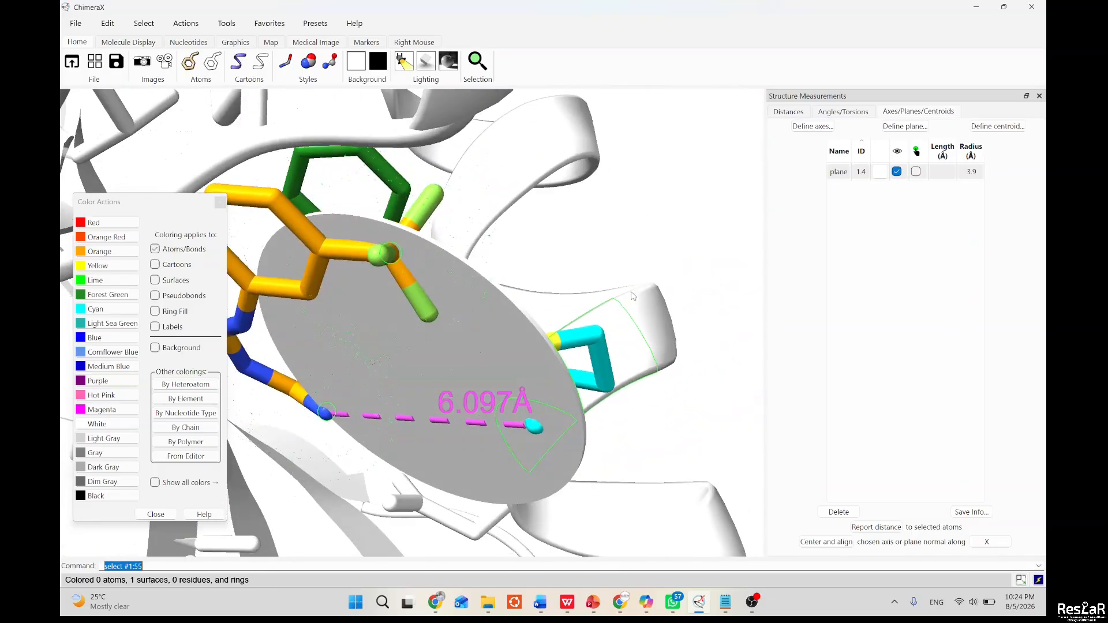
Clear the current selection and delete the plane from the measurements.
{"action": "left_click", "coordinate": [916, 172]}
{"action": "left_click", "coordinate": [917, 173]}
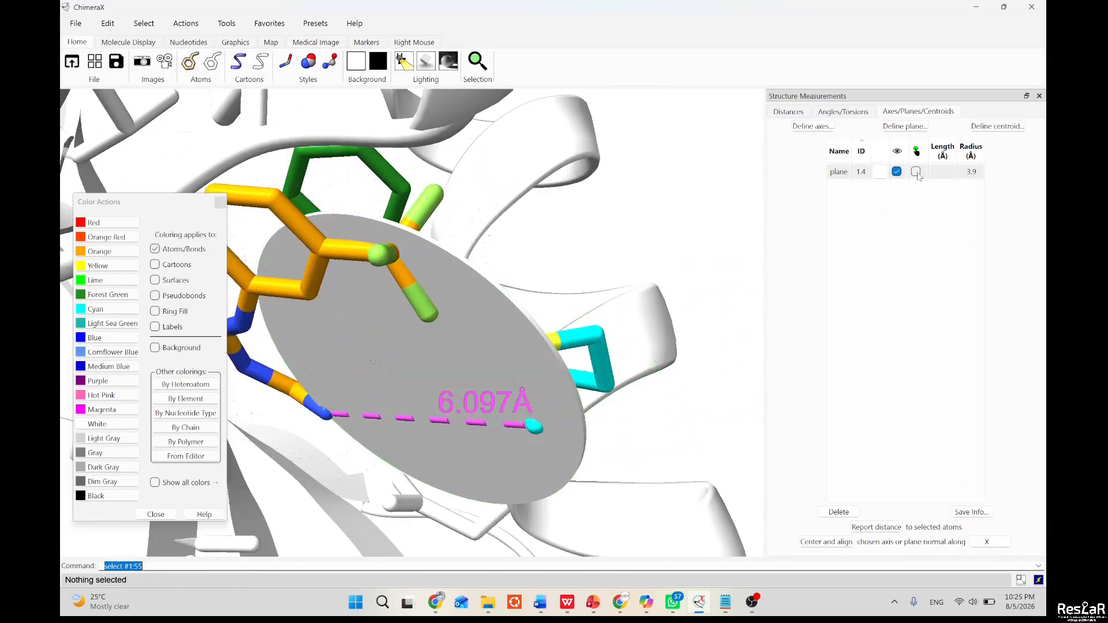
{"action": "left_click_drag", "start_coordinate": [623, 317], "coordinate": [670, 272]}
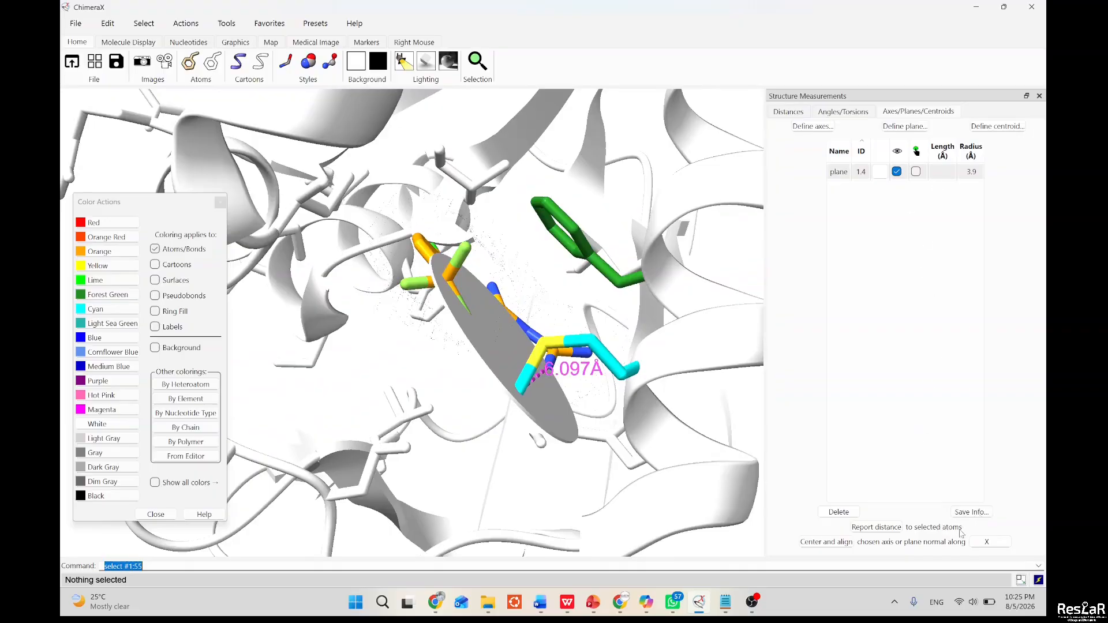
{"action": "double_click", "coordinate": [850, 510]}
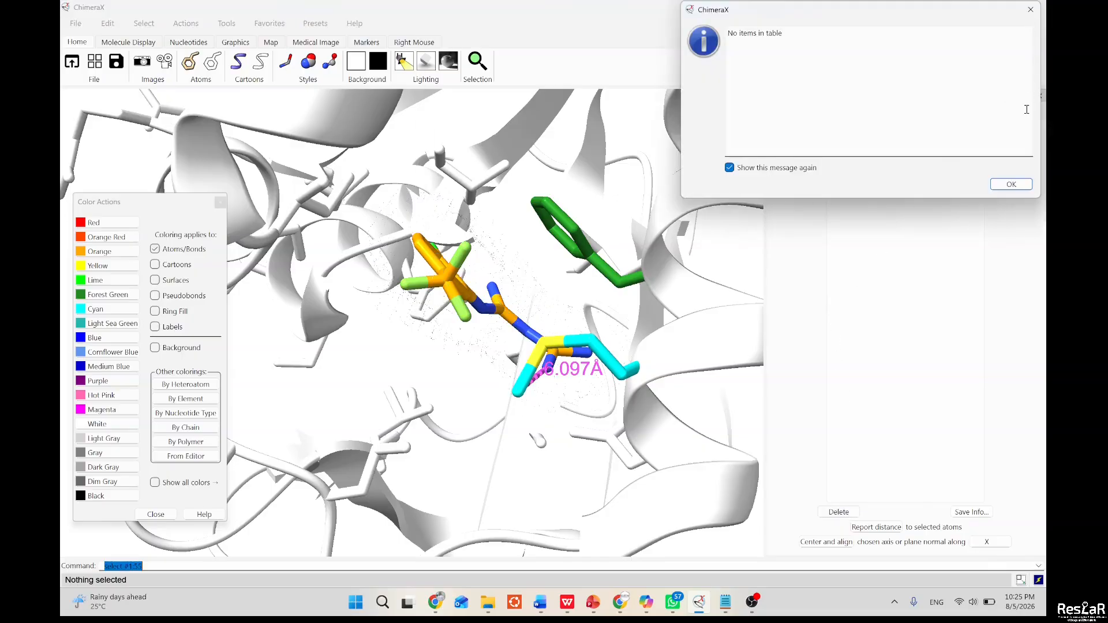
{"action": "left_click", "coordinate": [1033, 11]}
Close the Color Actions and Structure Measurements tools to free the full viewing area for the ligand pocket.
{"action": "left_click_drag", "start_coordinate": [560, 358], "coordinate": [615, 342]}
{"action": "scroll", "coordinate": [514, 376], "scroll_direction": "up", "scroll_amount": 3}
{"action": "scroll", "coordinate": [514, 376], "scroll_direction": "up", "scroll_amount": 1}
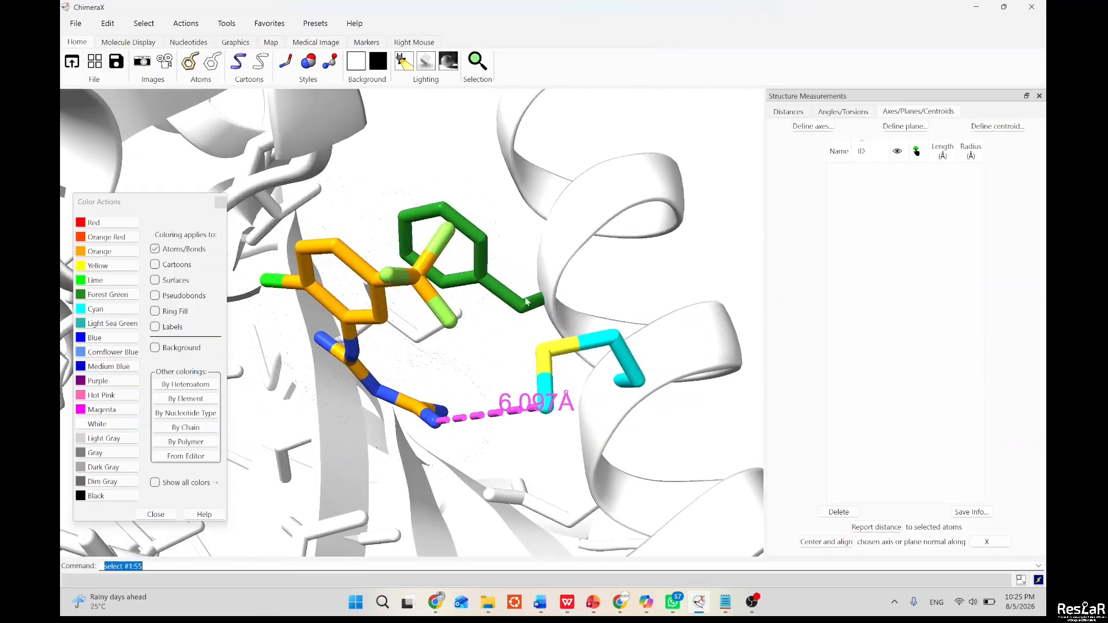
{"action": "left_click", "coordinate": [219, 202]}
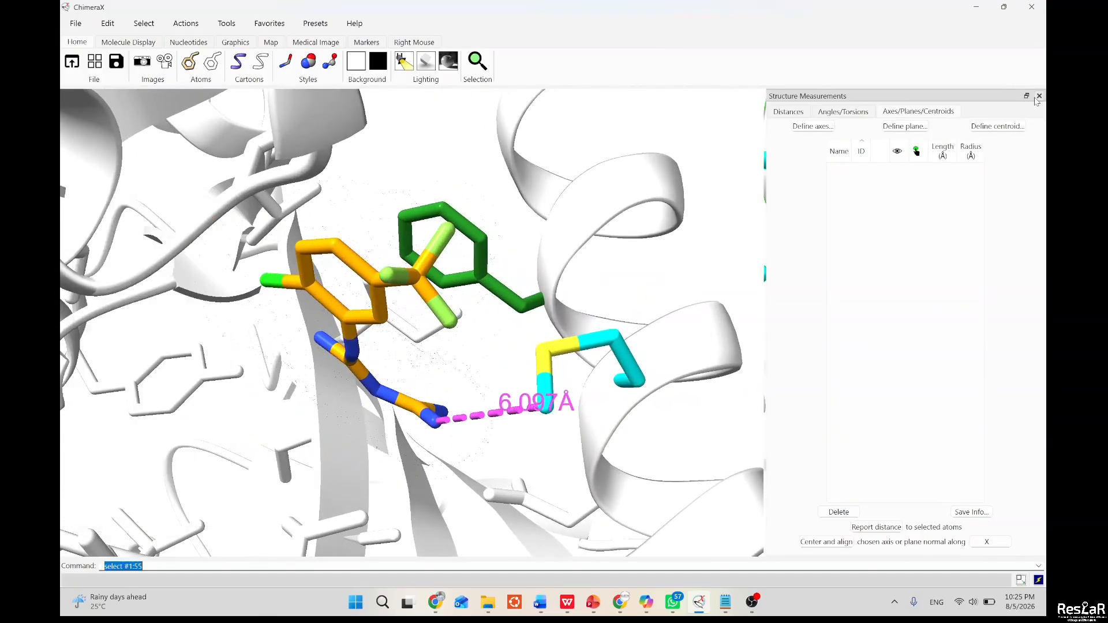
{"action": "left_click", "coordinate": [1040, 95]}
Orient and frame the ligand, the Met 55 distance line and the dark green residue together for the final figure.
{"action": "left_click_drag", "start_coordinate": [552, 371], "coordinate": [645, 352]}
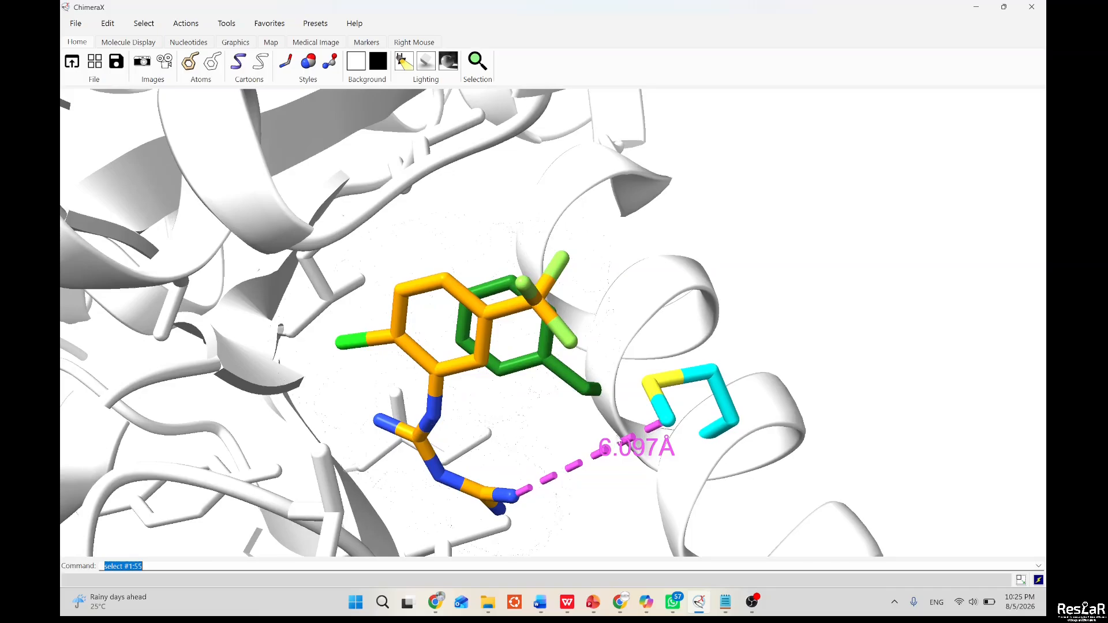
{"action": "scroll", "coordinate": [618, 434], "scroll_direction": "up", "scroll_amount": 2}
{"action": "middle_click_drag", "start_coordinate": [624, 428], "coordinate": [755, 318]}
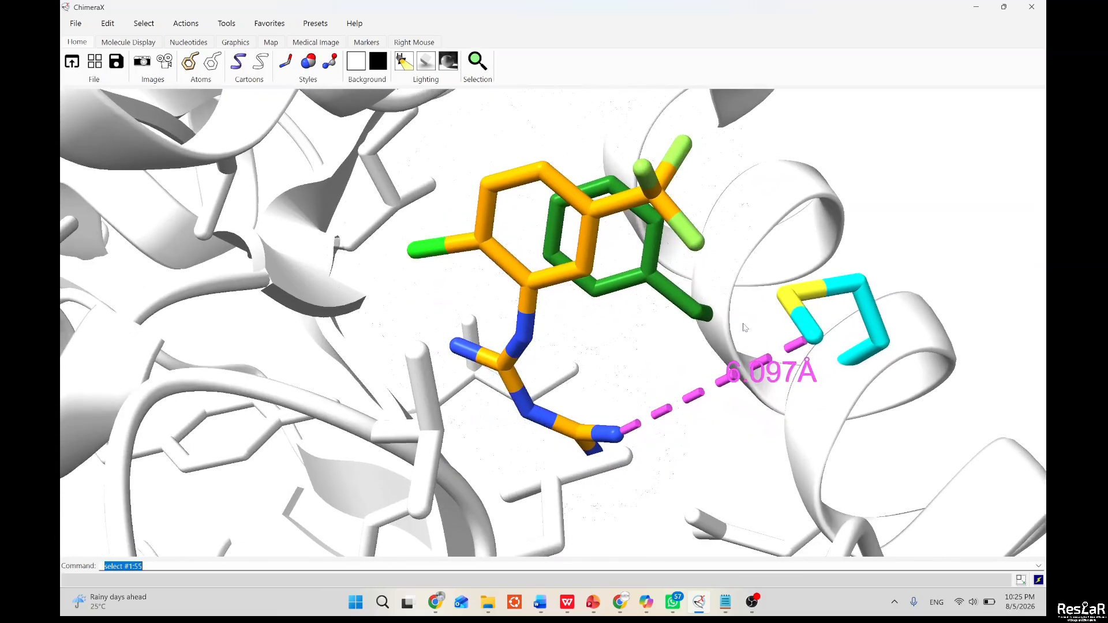
{"action": "left_click_drag", "start_coordinate": [744, 327], "coordinate": [506, 403]}
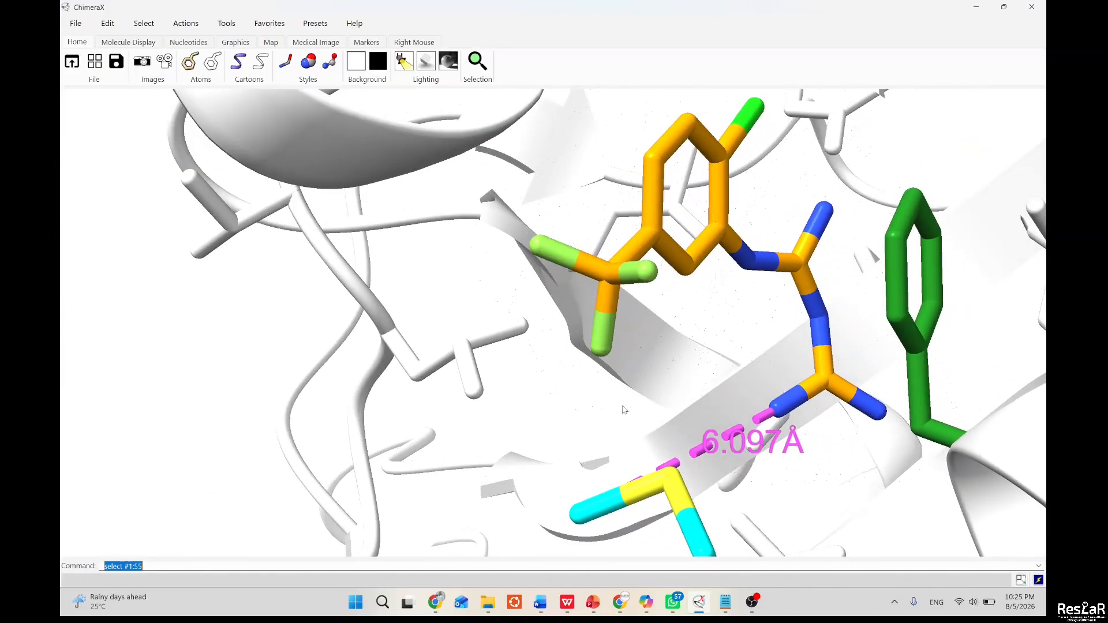
{"action": "right_click_drag", "start_coordinate": [622, 406], "coordinate": [404, 349]}
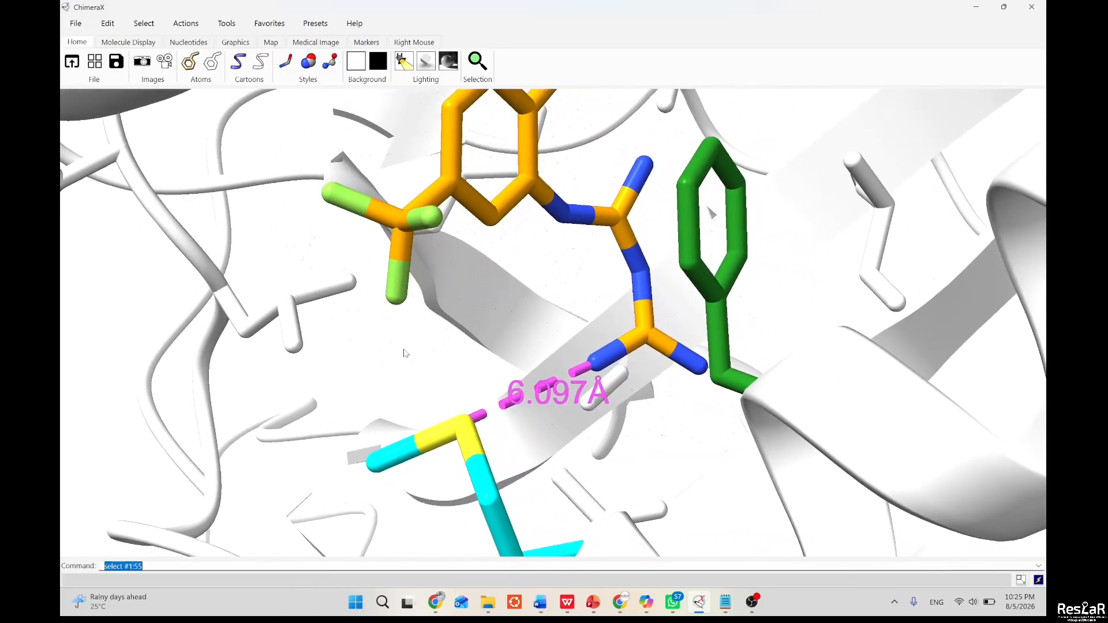
{"action": "left_click_drag", "start_coordinate": [604, 367], "coordinate": [598, 311]}
{"action": "scroll", "coordinate": [608, 311], "scroll_direction": "down", "scroll_amount": 3}
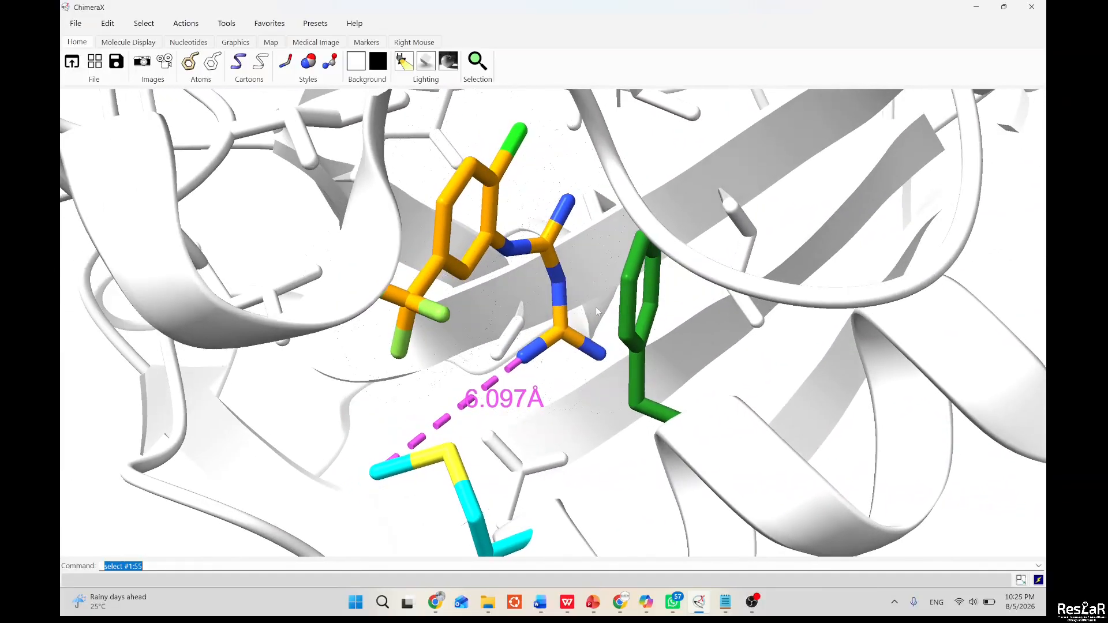
Start saving the current view to a file and set the file type to TIFF image.
{"action": "left_click", "coordinate": [76, 23]}
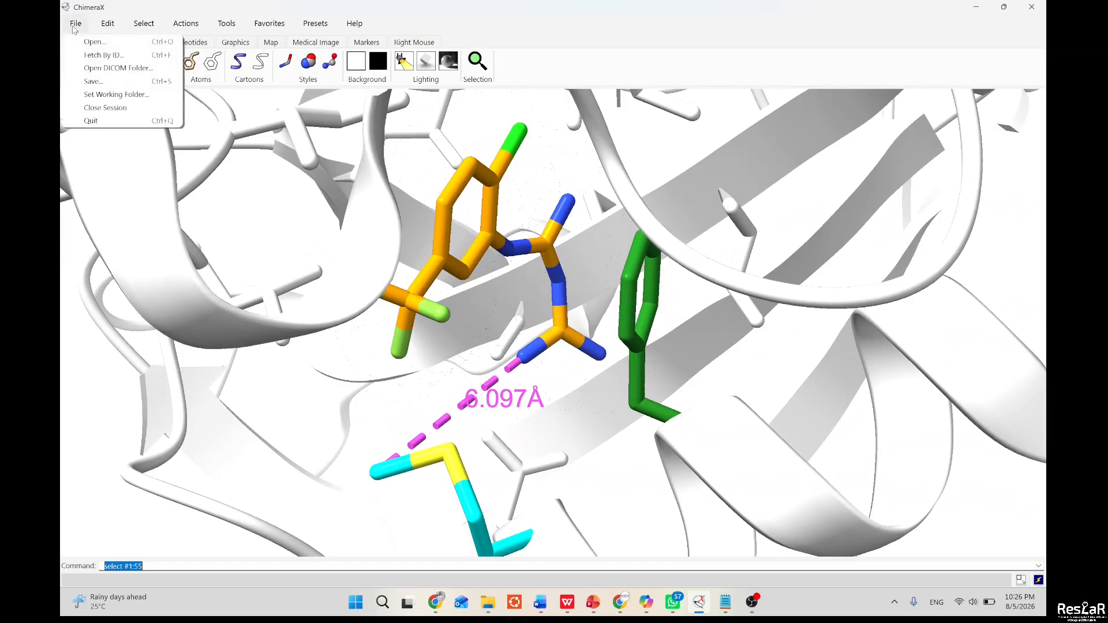
{"action": "left_click", "coordinate": [89, 86]}
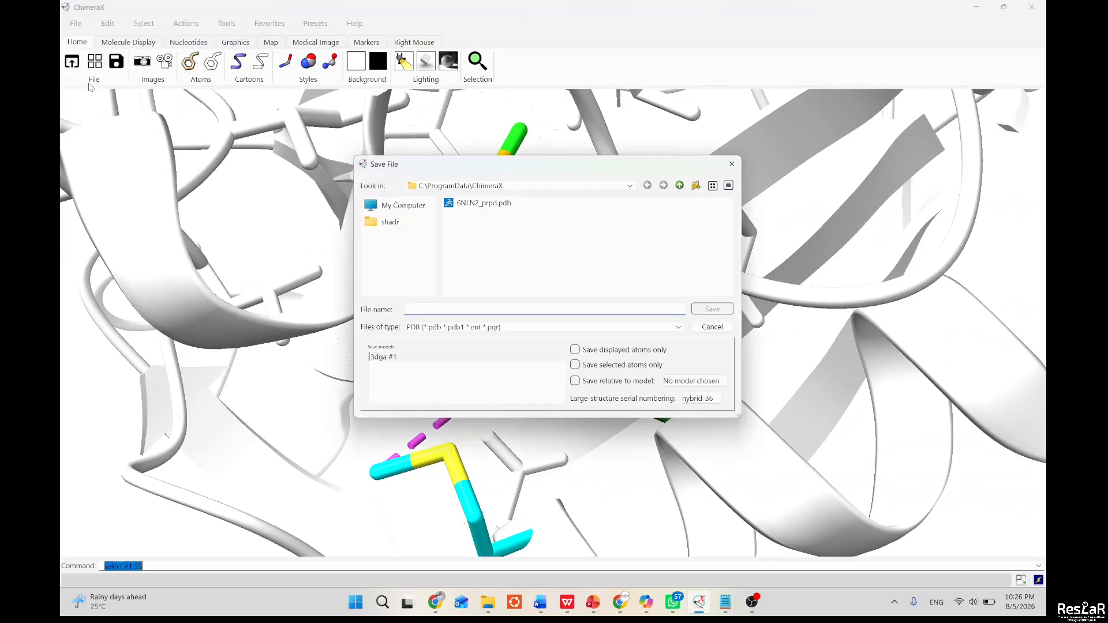
{"action": "left_click", "coordinate": [410, 327]}
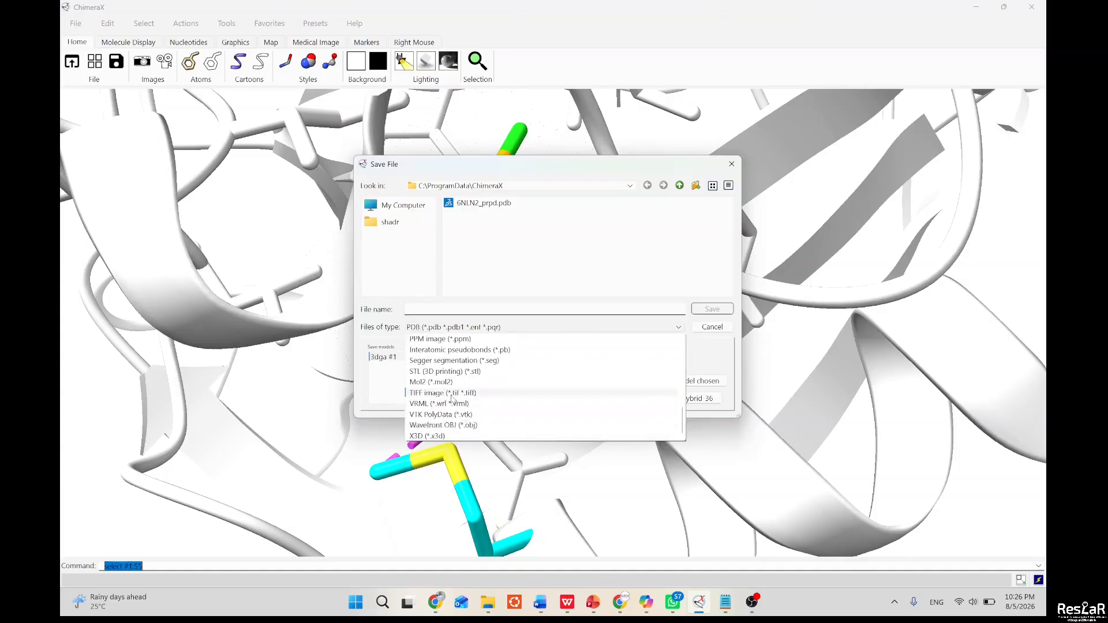
{"action": "scroll", "coordinate": [454, 397], "scroll_direction": "up", "scroll_amount": 2}
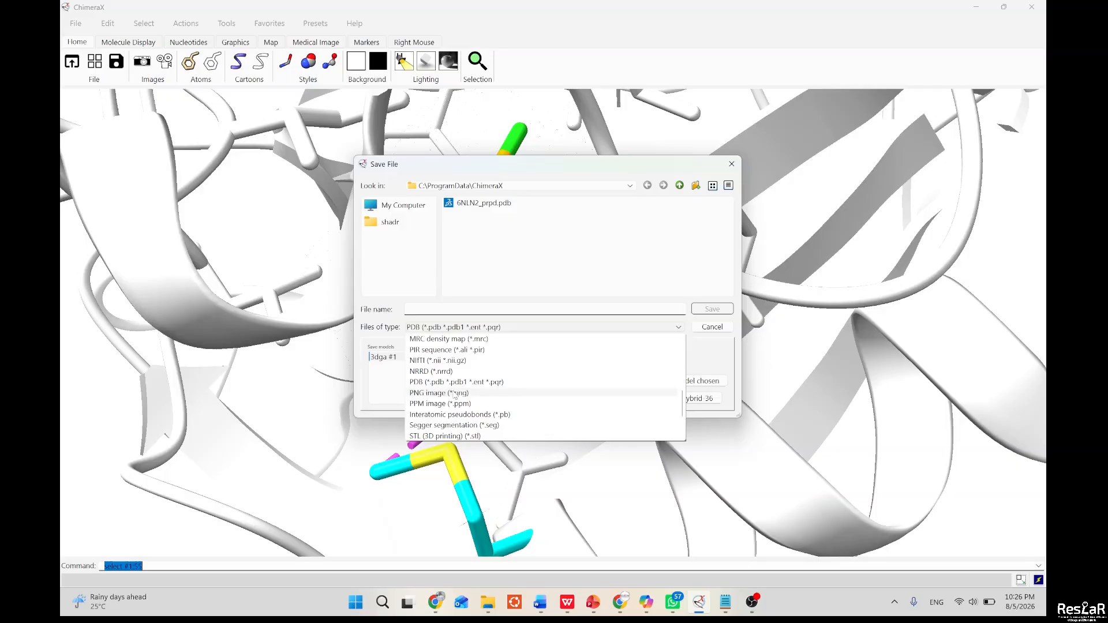
{"action": "scroll", "coordinate": [454, 395], "scroll_direction": "up", "scroll_amount": 1}
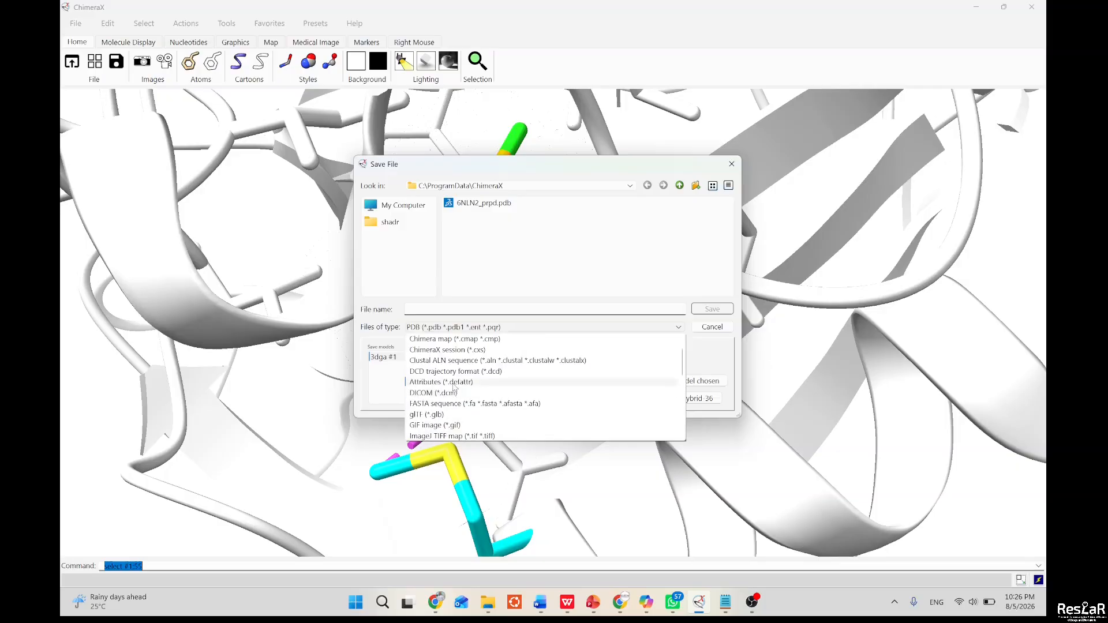
{"action": "scroll", "coordinate": [454, 392], "scroll_direction": "down", "scroll_amount": 1}
{"action": "scroll", "coordinate": [454, 387], "scroll_direction": "down", "scroll_amount": 2}
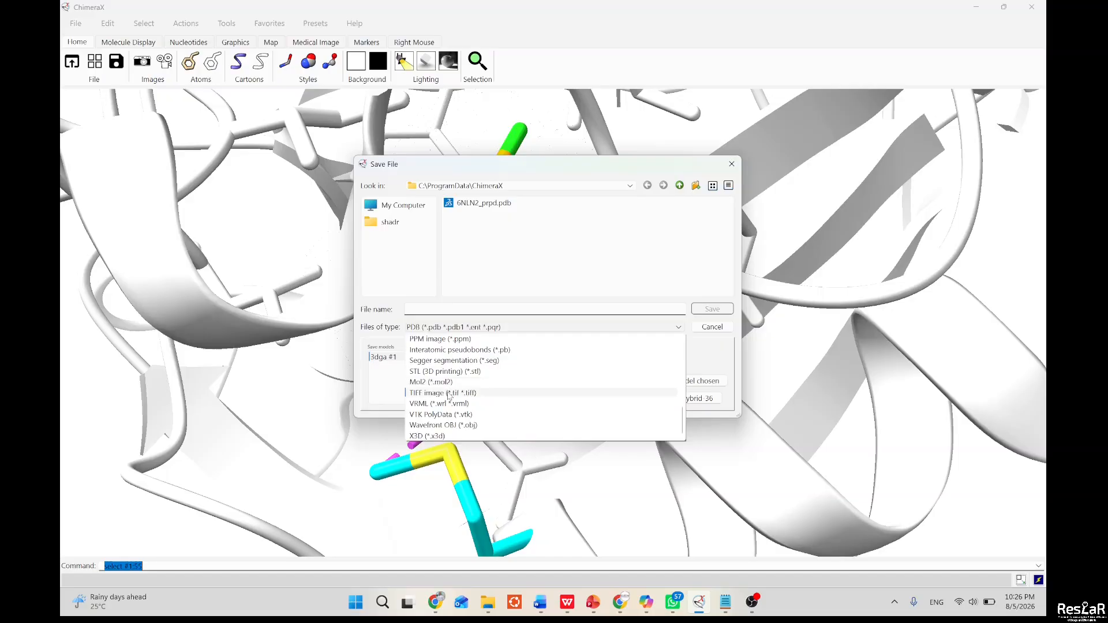
{"action": "left_click", "coordinate": [450, 394]}
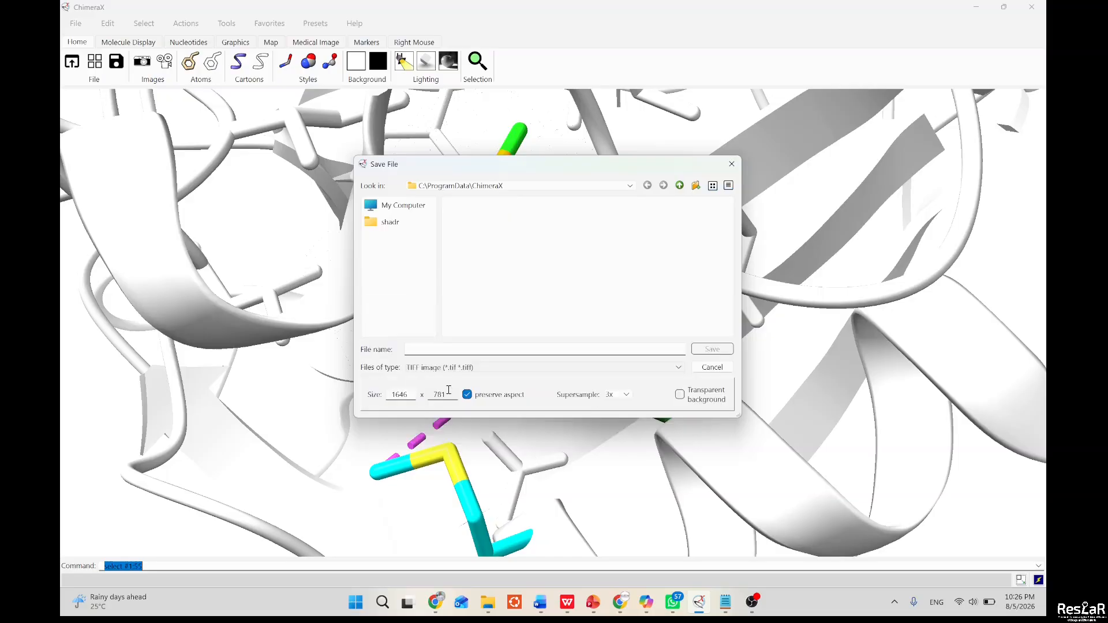
Save the TIFF image in the Downloads folder under the file name Testa.
{"action": "left_click", "coordinate": [434, 349]}
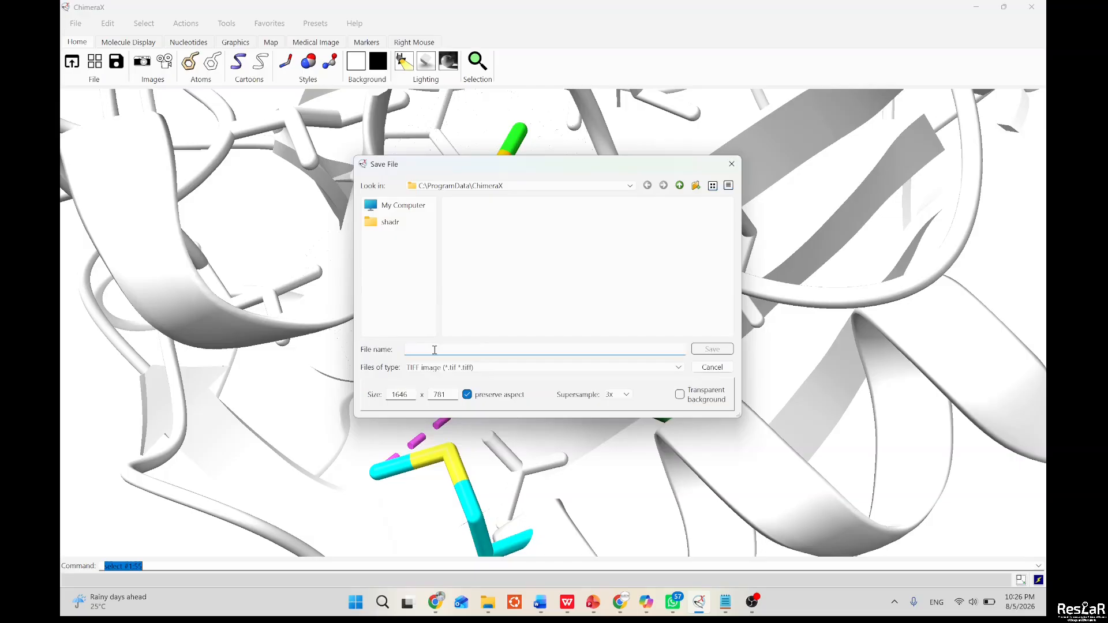
{"action": "left_click", "coordinate": [384, 207]}
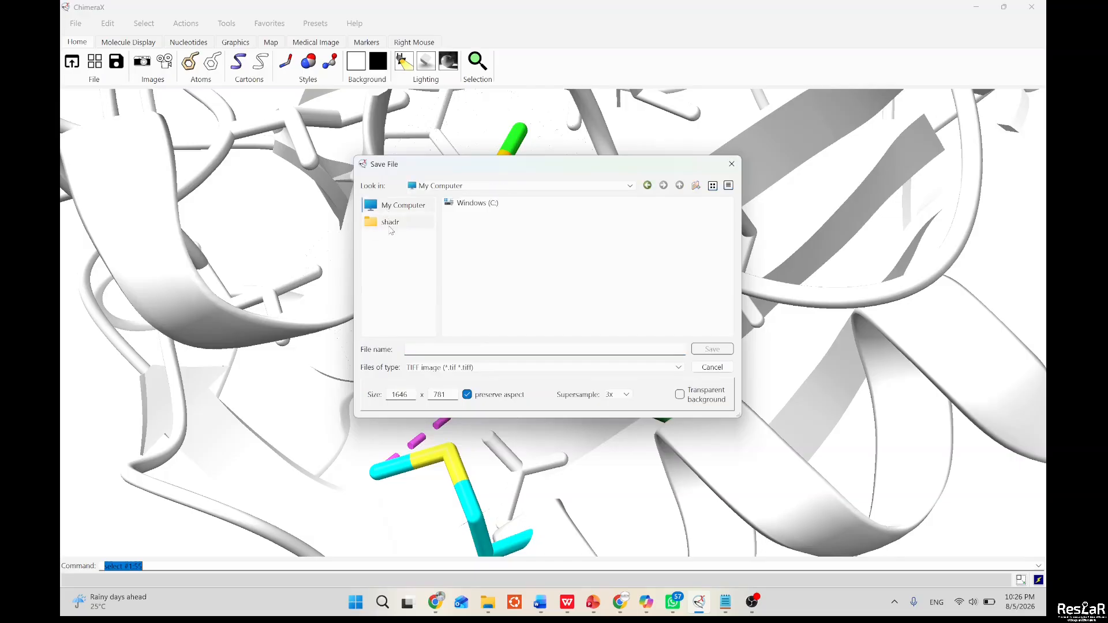
{"action": "left_click", "coordinate": [390, 225]}
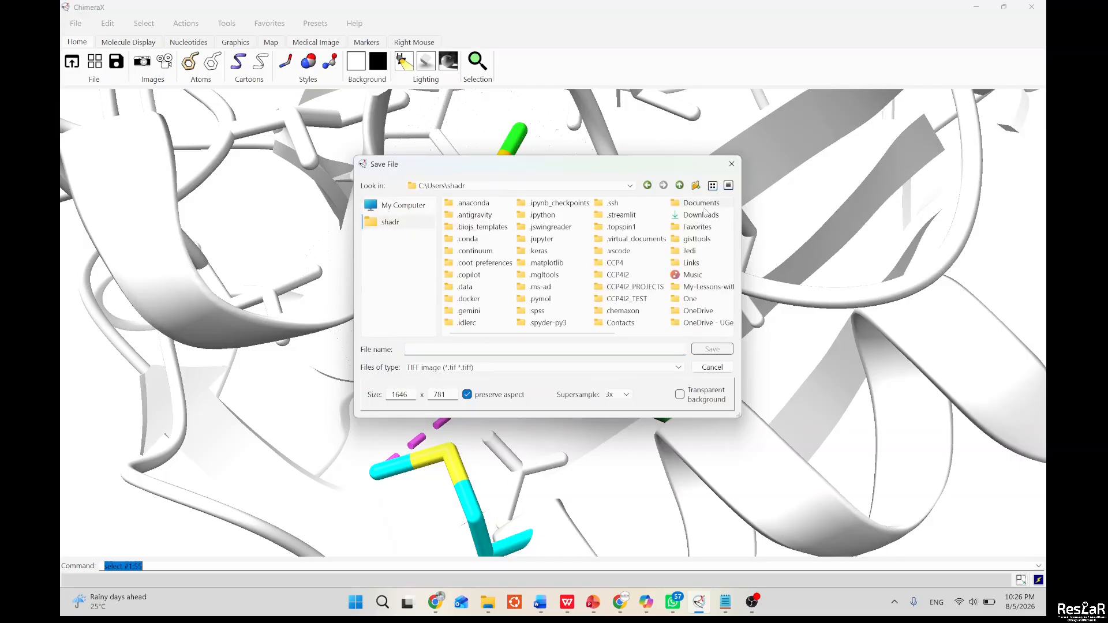
{"action": "double_click", "coordinate": [707, 217]}
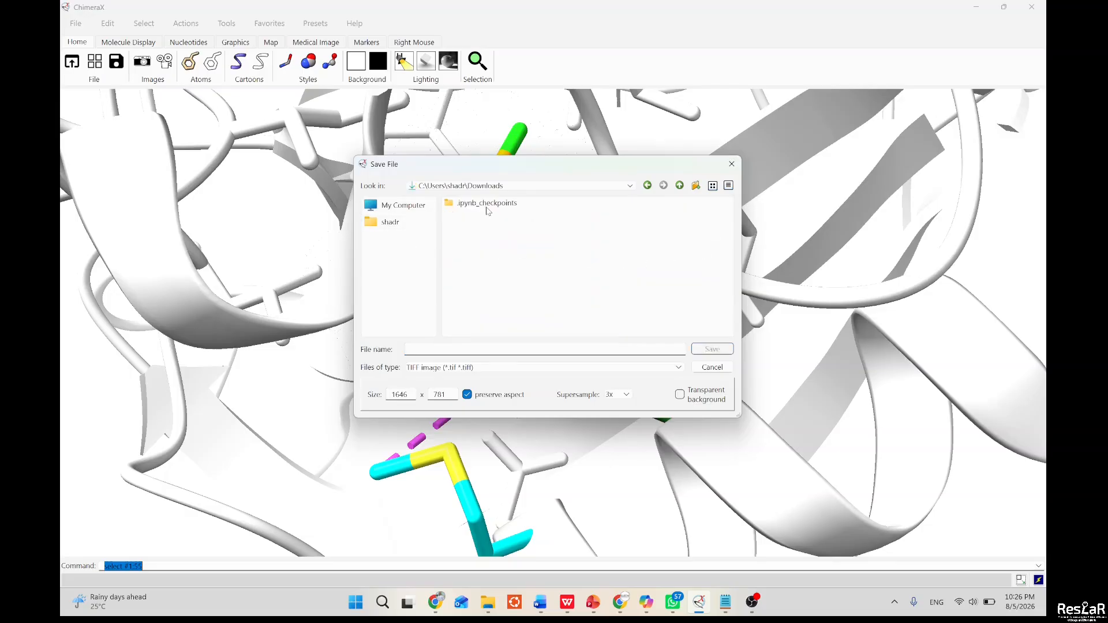
{"action": "left_click", "coordinate": [459, 348]}
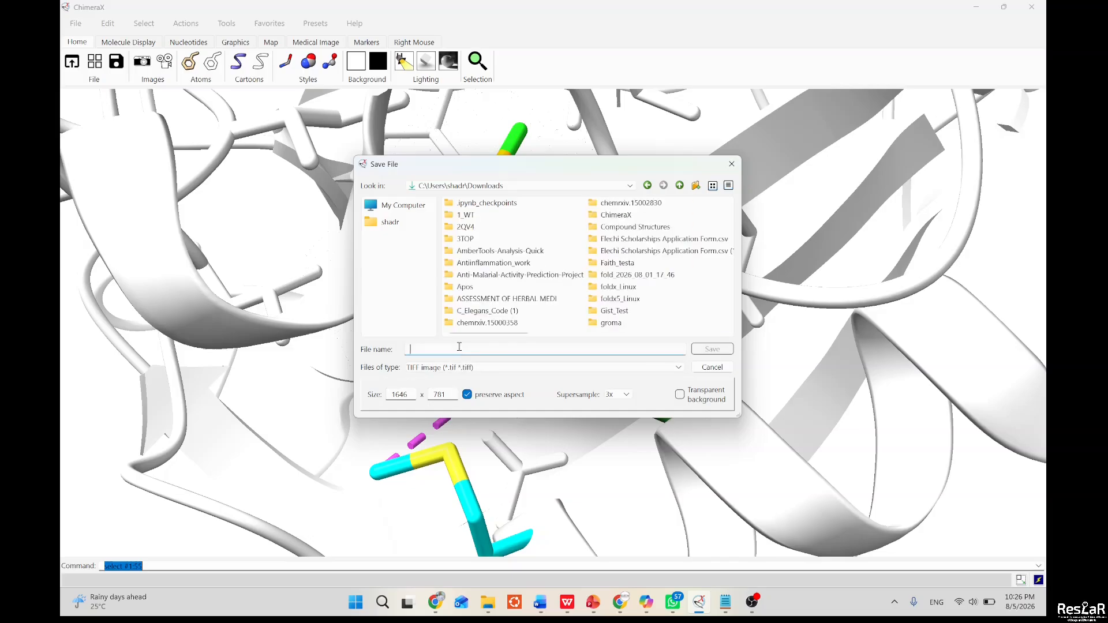
{"action": "type", "text": "Tes"}
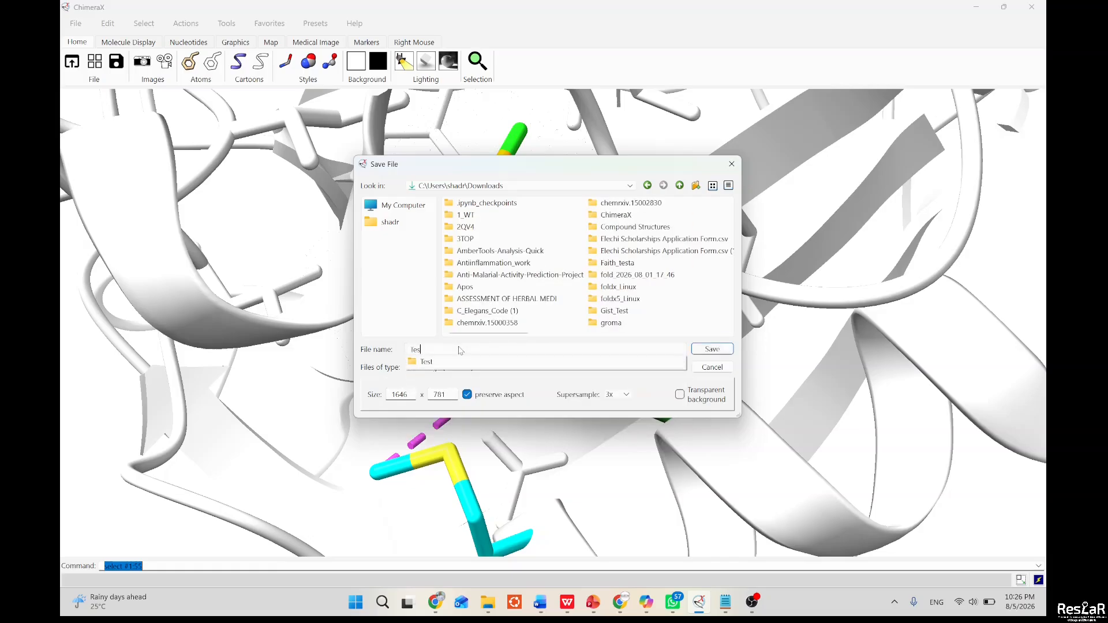
{"action": "type", "text": "ta"}
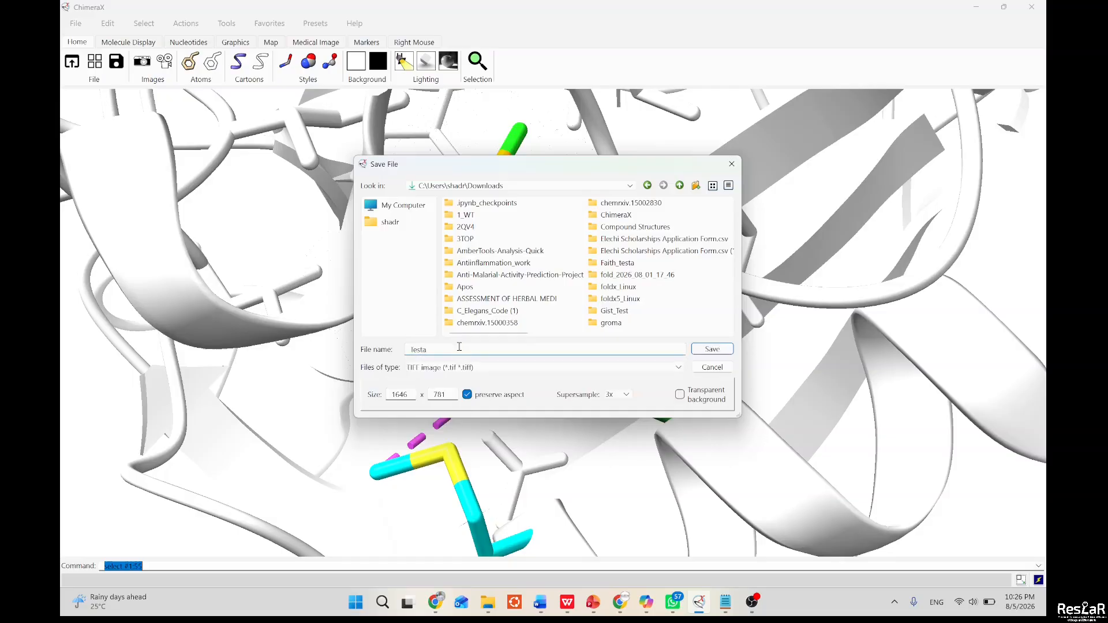
{"action": "key", "text": "Return"}
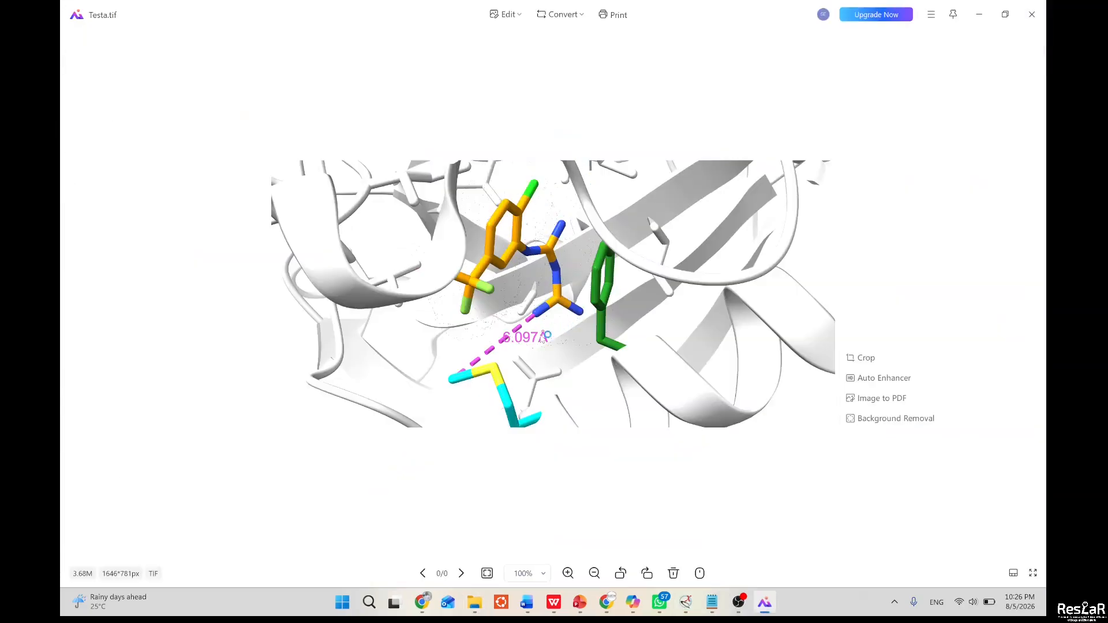
Examine the saved Testa.tif image up close, checking the ligand, the residues and the distance label.
{"action": "scroll", "coordinate": [544, 337], "scroll_direction": "up", "scroll_amount": 5}
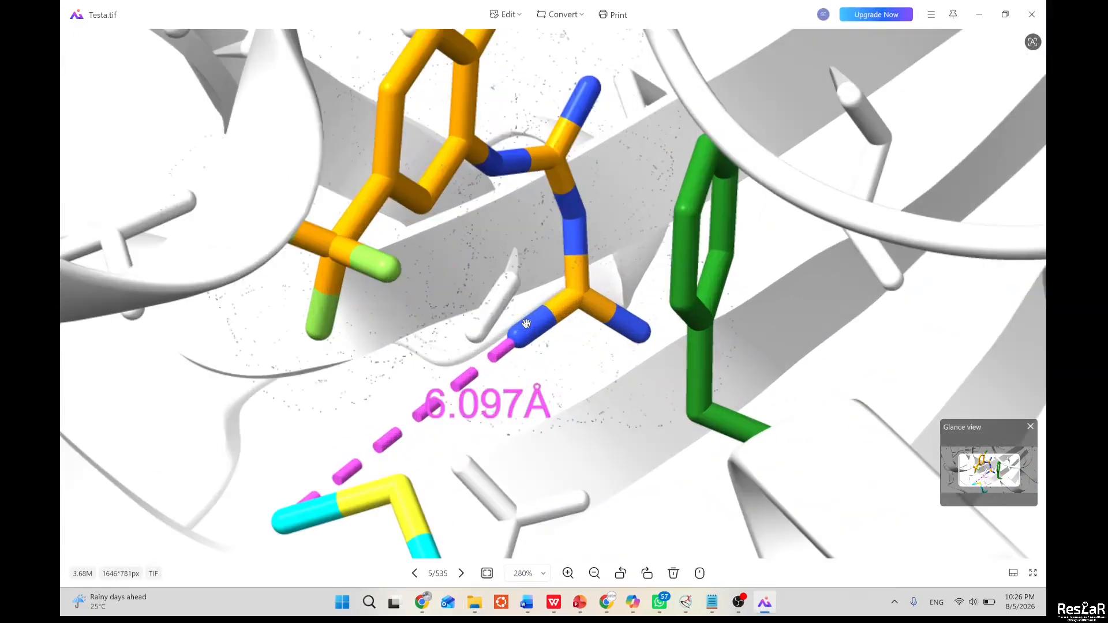
{"action": "scroll", "coordinate": [526, 323], "scroll_direction": "up", "scroll_amount": 3}
{"action": "scroll", "coordinate": [525, 323], "scroll_direction": "down", "scroll_amount": 6}
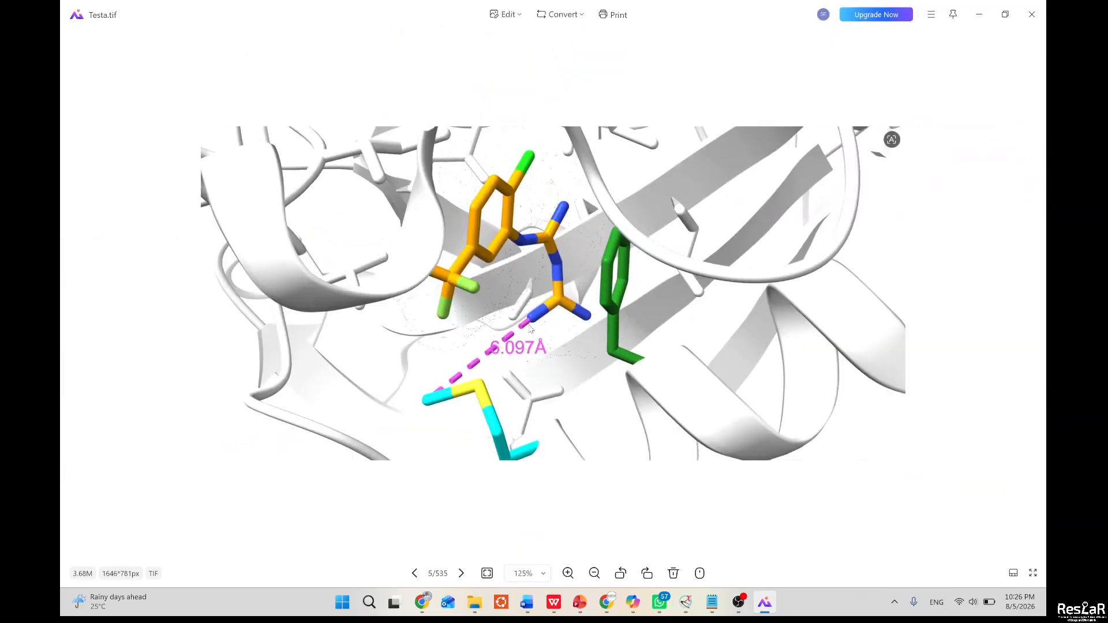
{"action": "left_click_drag", "start_coordinate": [528, 330], "coordinate": [507, 325]}
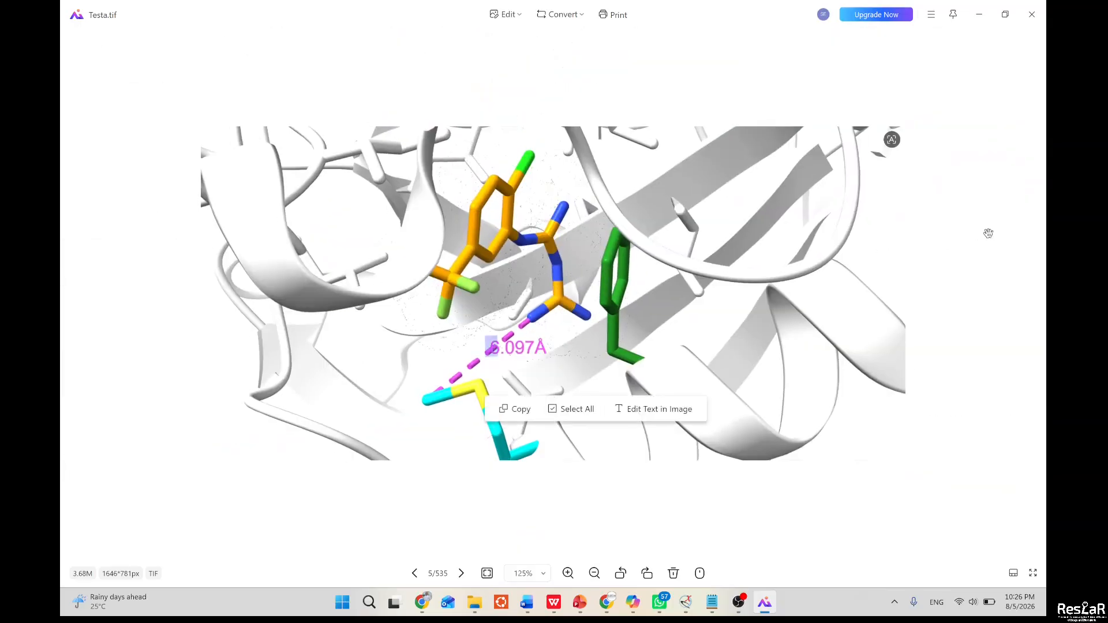
{"action": "left_click", "coordinate": [966, 239]}
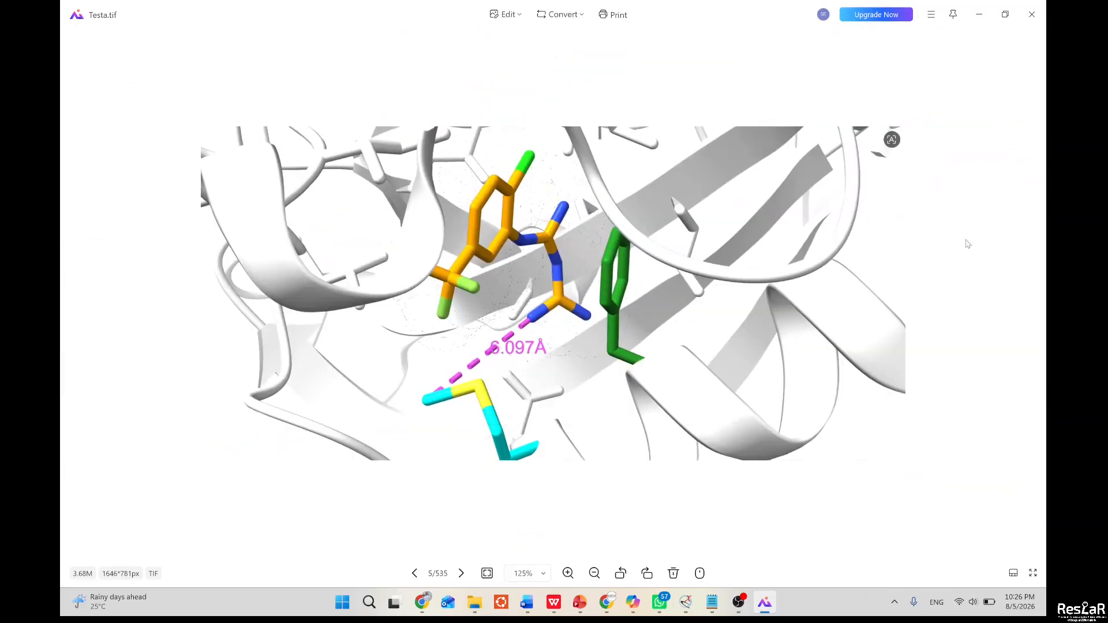
Switch back to ChimeraX, select the whole RJ1 ligand and hide its surface.
{"action": "left_click", "coordinate": [686, 603]}
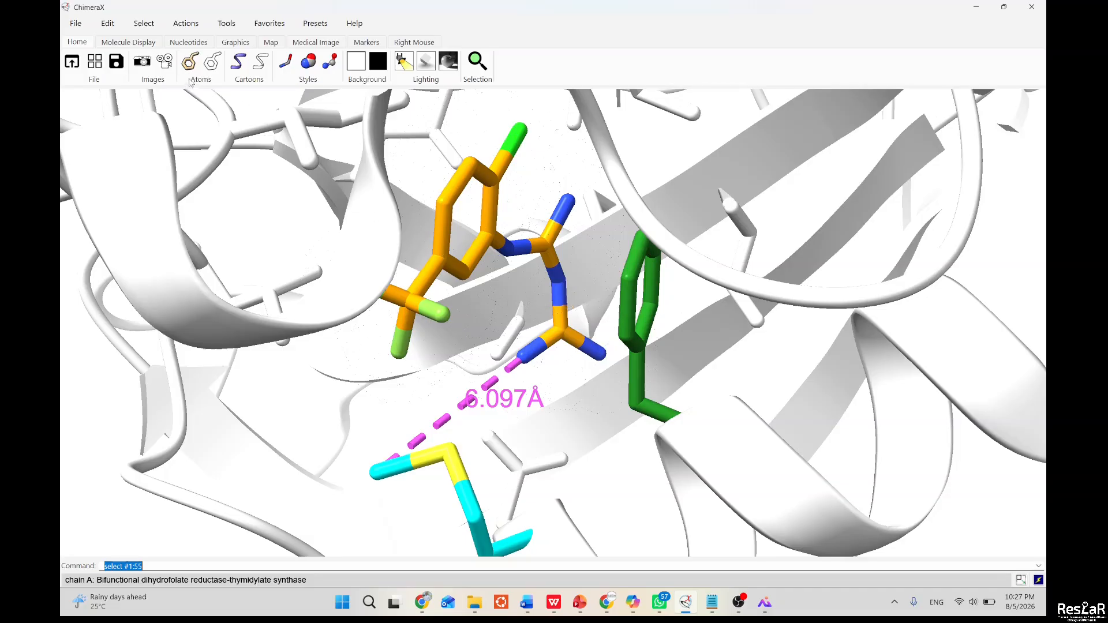
{"action": "left_click", "coordinate": [491, 243], "text": "ctrl"}
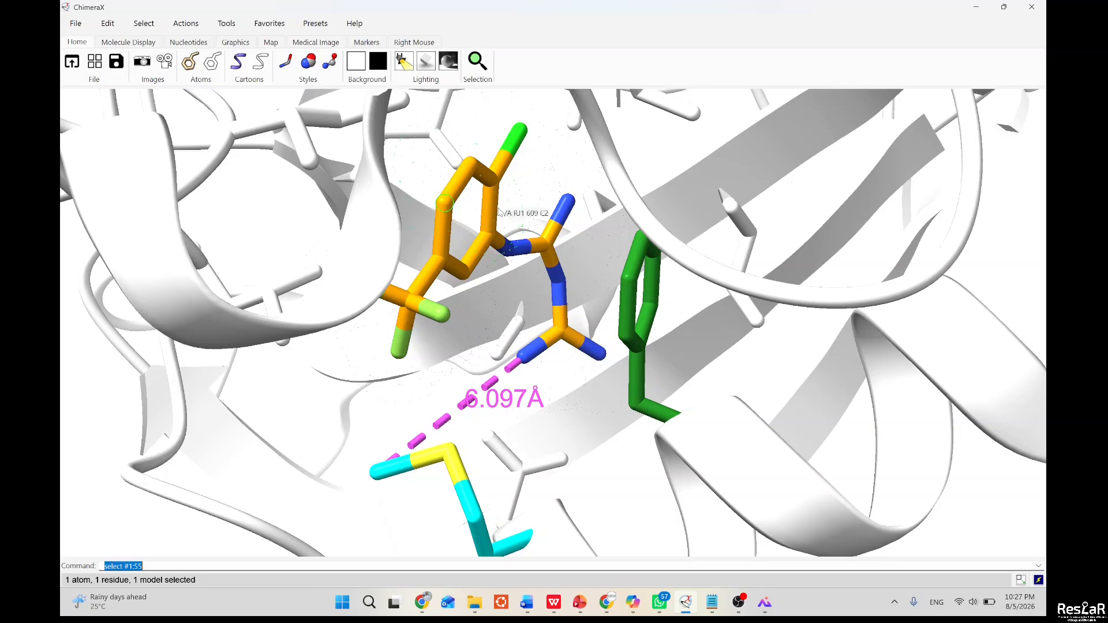
{"action": "key", "text": "Up"}
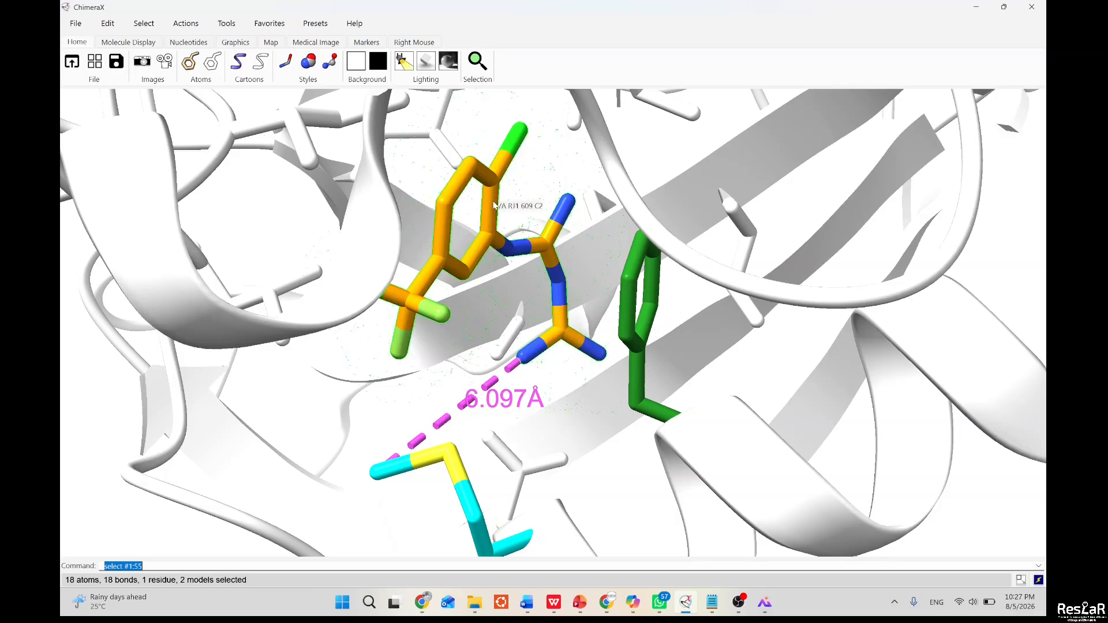
{"action": "left_click", "coordinate": [185, 23]}
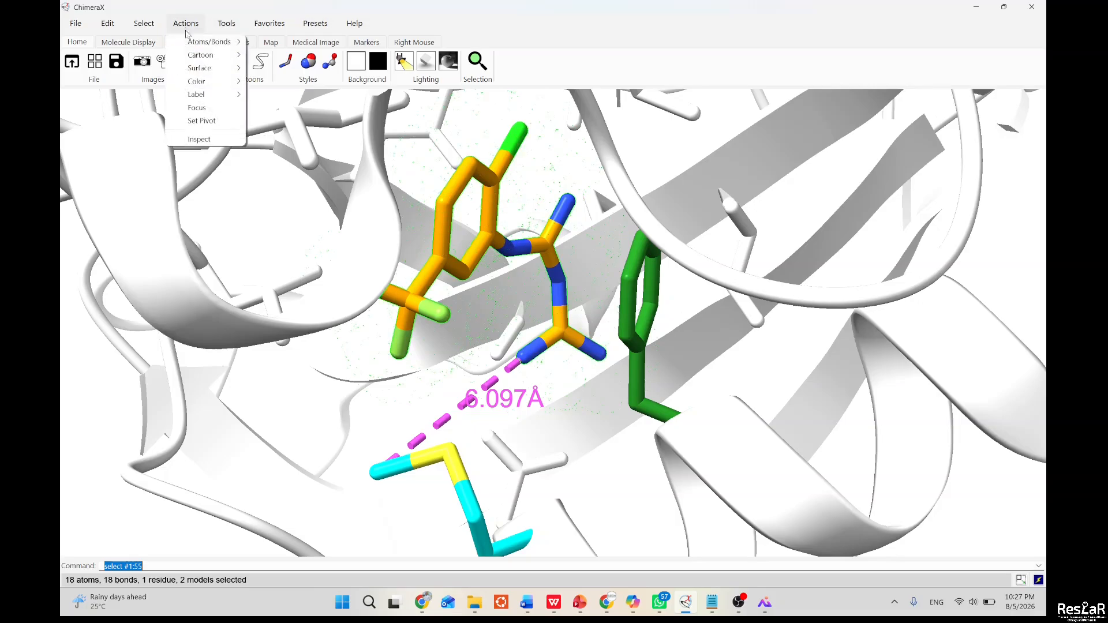
{"action": "mouse_move", "coordinate": [202, 68]}
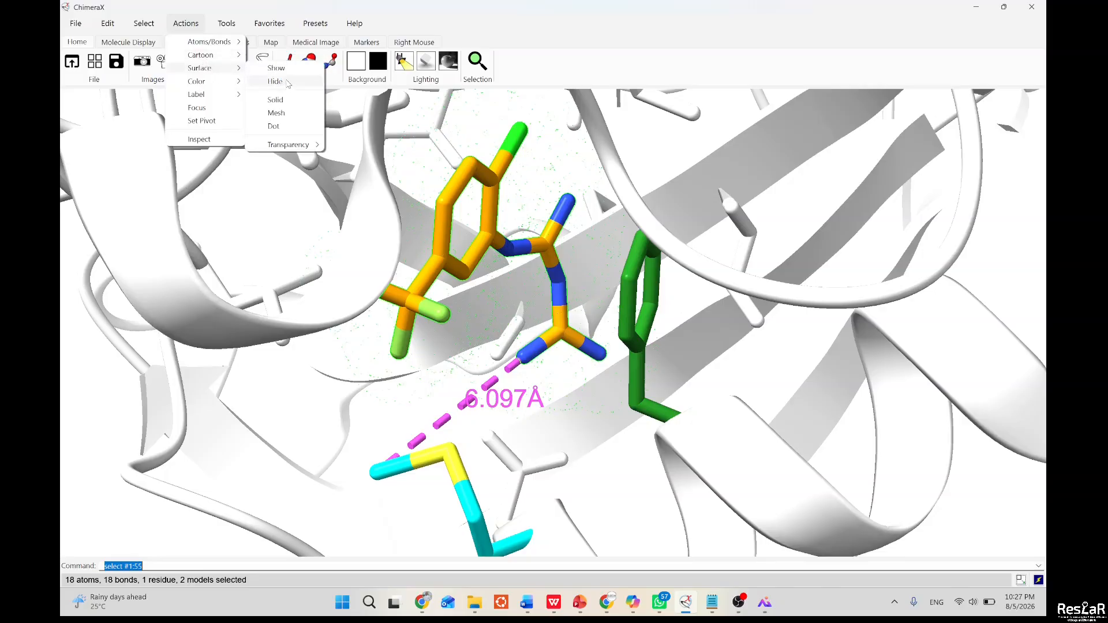
{"action": "left_click", "coordinate": [276, 81]}
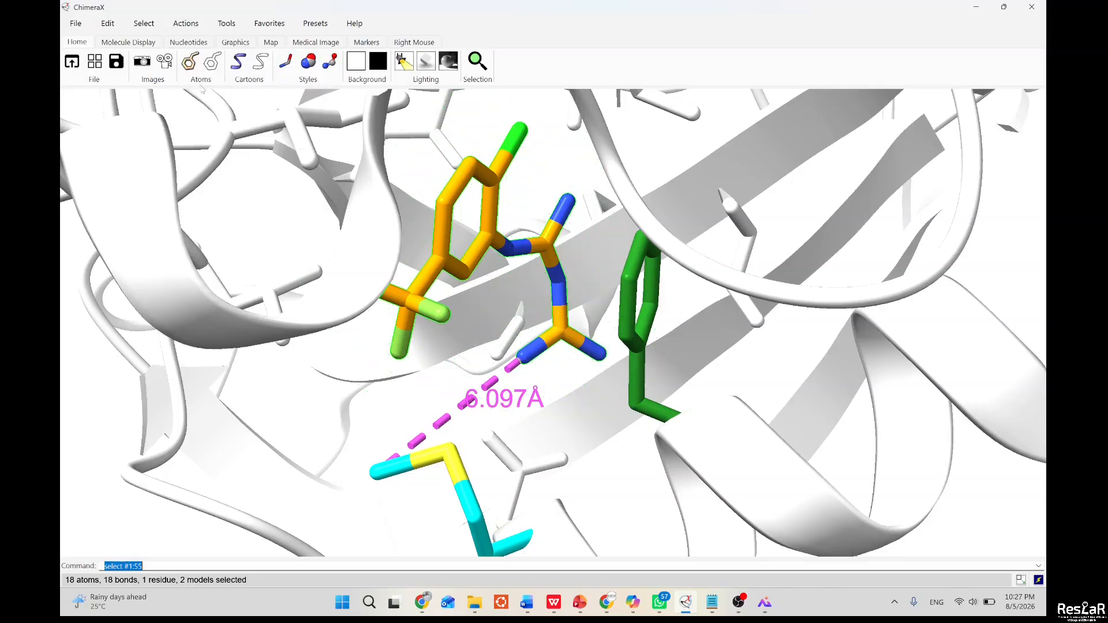
Hide the ligand's atoms and show them again, and try the ball-and-stick style on the ligand.
{"action": "left_click", "coordinate": [212, 62]}
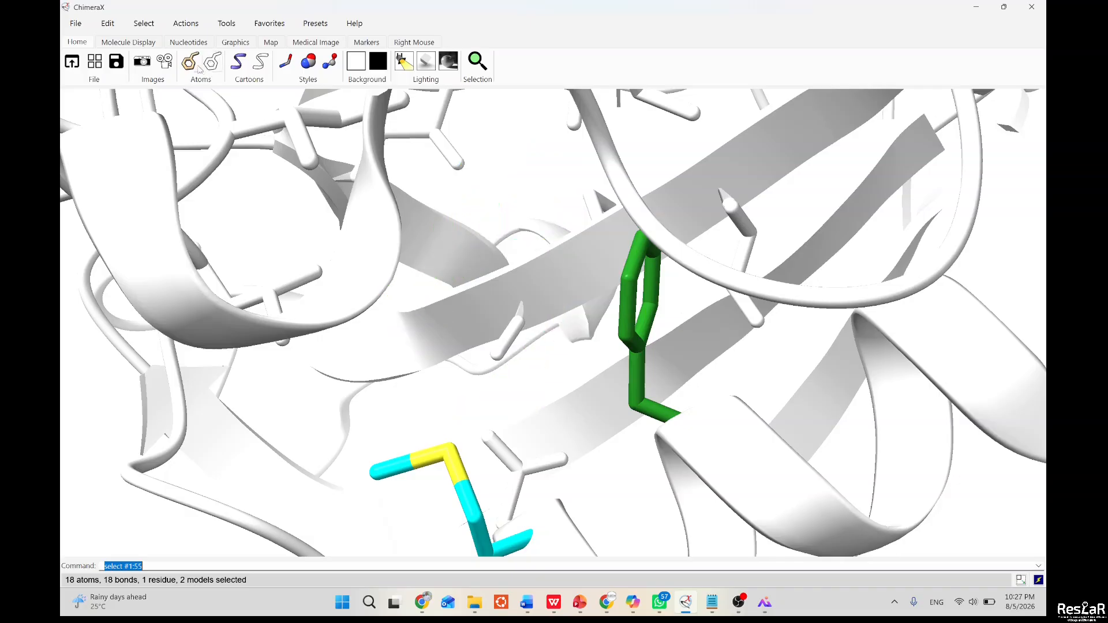
{"action": "left_click", "coordinate": [193, 65]}
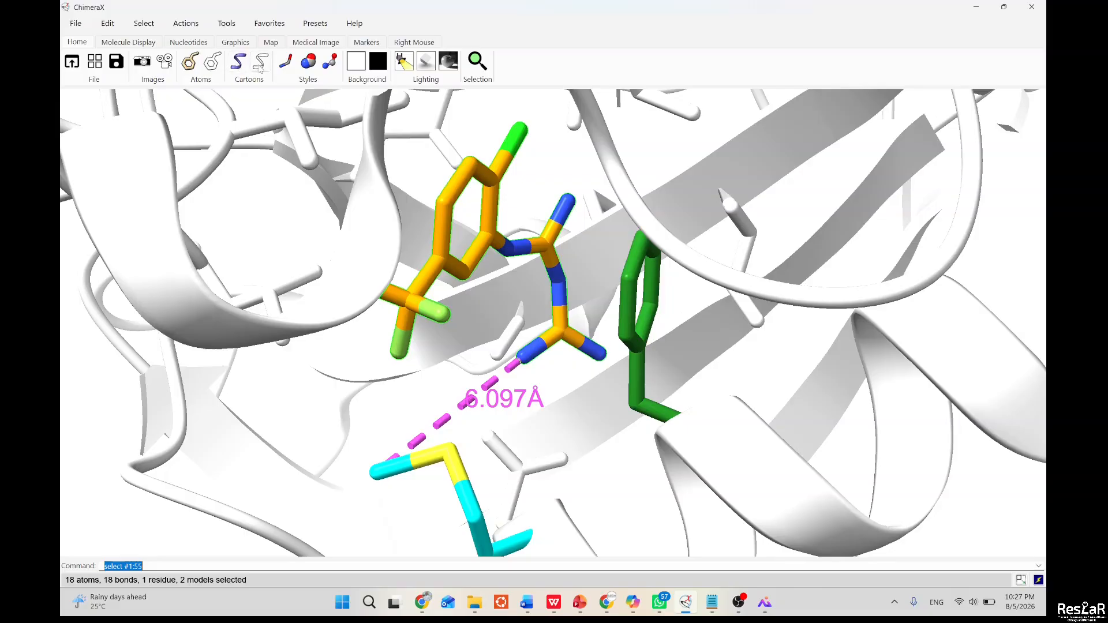
{"action": "left_click", "coordinate": [329, 61]}
{"action": "mouse_move", "coordinate": [535, 262]}
{"action": "left_mouse_down"}
{"action": "mouse_move", "coordinate": [509, 252]}
{"action": "mouse_move", "coordinate": [542, 246]}
{"action": "left_mouse_up"}
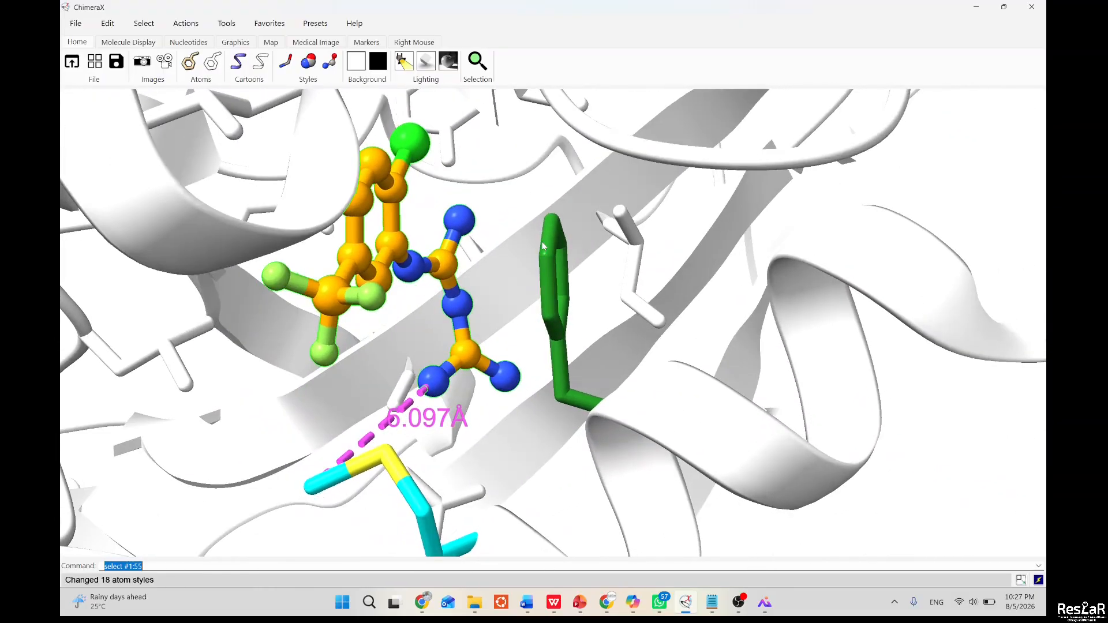
Try the sphere style on the selected ligand and view it within the binding pocket.
{"action": "left_click", "coordinate": [308, 61]}
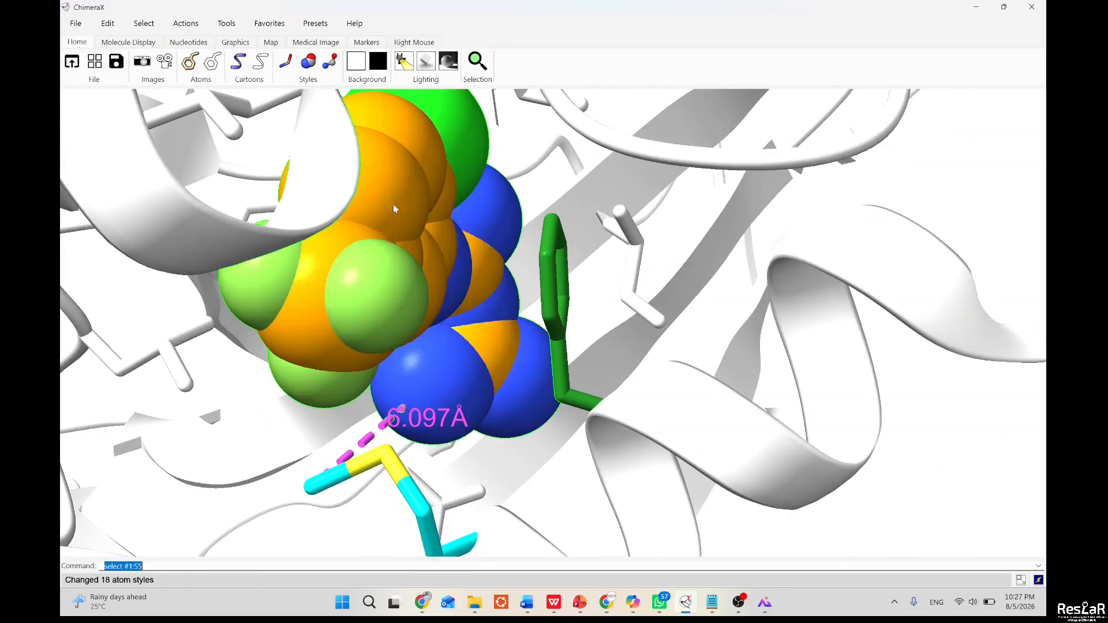
{"action": "scroll", "coordinate": [420, 273], "scroll_direction": "up", "scroll_amount": 3}
{"action": "mouse_move", "coordinate": [420, 274]}
{"action": "left_mouse_down"}
{"action": "mouse_move", "coordinate": [393, 266]}
{"action": "mouse_move", "coordinate": [442, 243]}
{"action": "mouse_move", "coordinate": [448, 257]}
{"action": "mouse_move", "coordinate": [499, 248]}
{"action": "mouse_move", "coordinate": [432, 264]}
{"action": "left_mouse_up"}
{"action": "scroll", "coordinate": [556, 241], "scroll_direction": "down", "scroll_amount": 6}
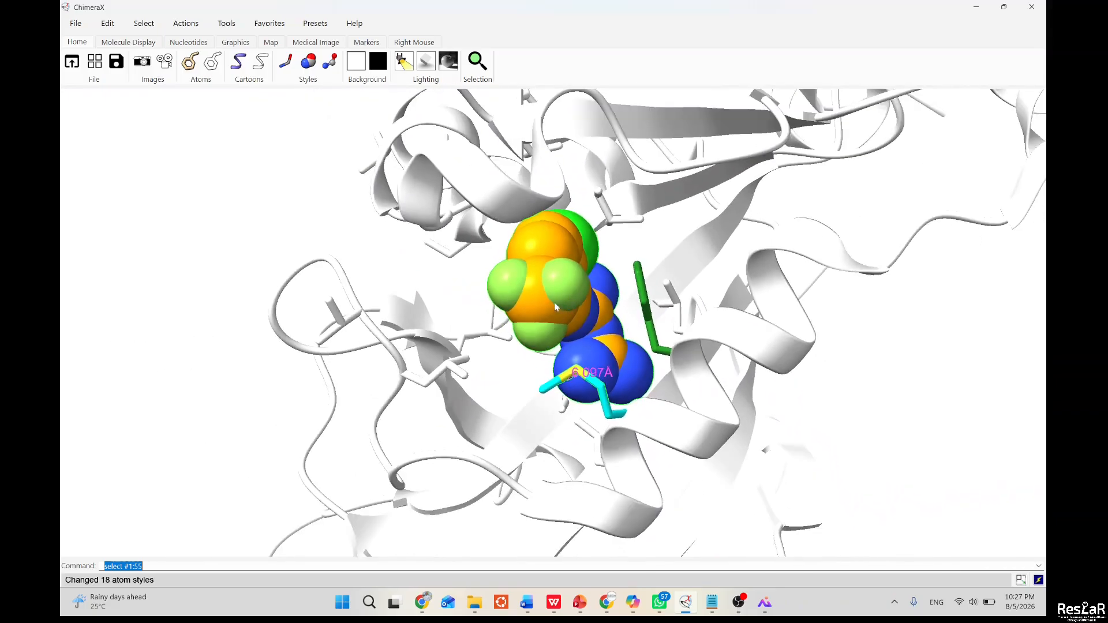
{"action": "left_click_drag", "start_coordinate": [559, 289], "coordinate": [549, 255]}
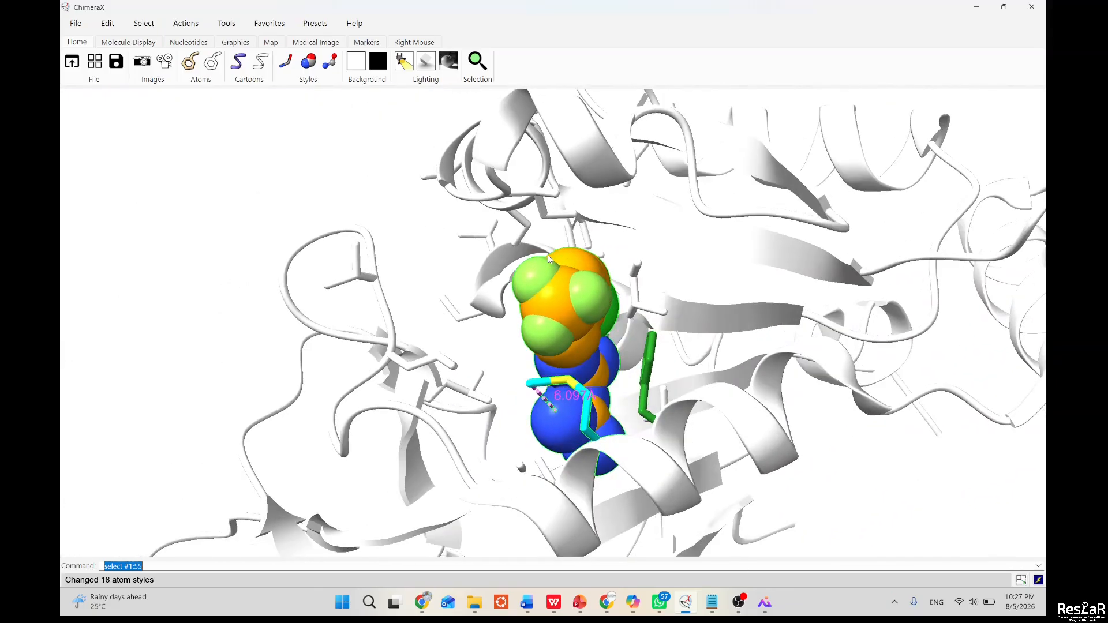
Switch the ligand to the stick style briefly and set it to ball-and-stick.
{"action": "left_click", "coordinate": [288, 66]}
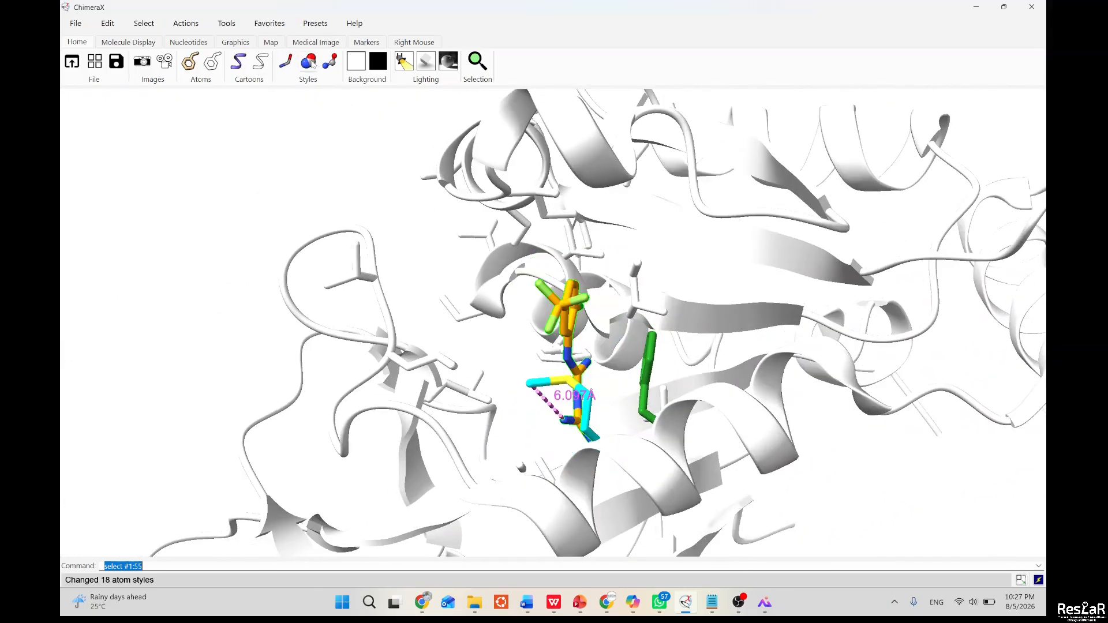
{"action": "left_click", "coordinate": [329, 62]}
{"action": "left_click_drag", "start_coordinate": [605, 307], "coordinate": [652, 341]}
{"action": "scroll", "coordinate": [552, 348], "scroll_direction": "up", "scroll_amount": 6}
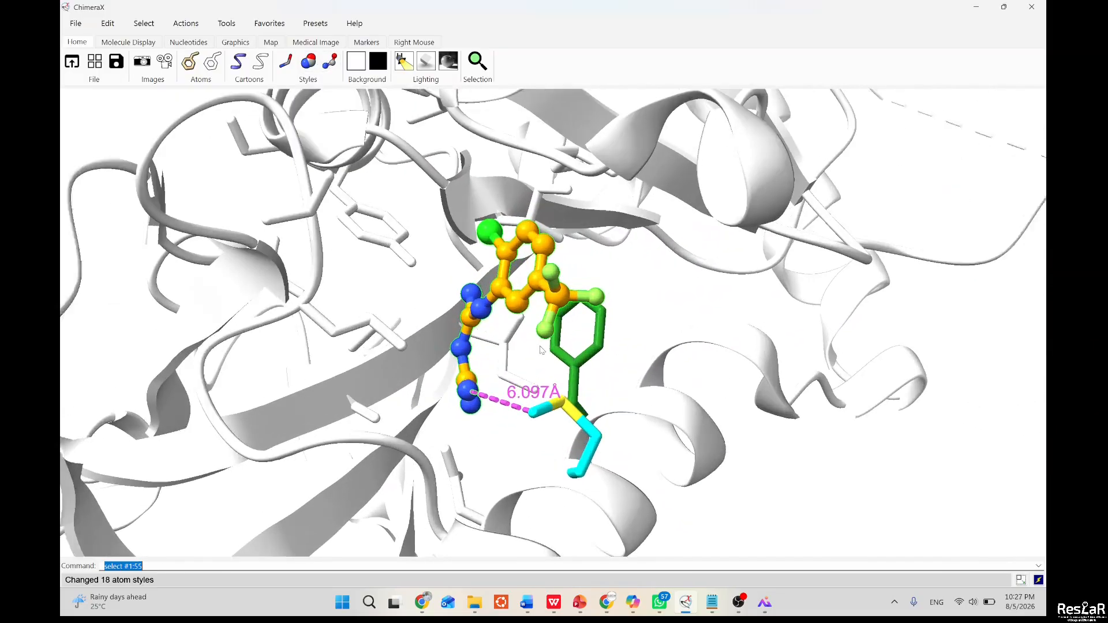
{"action": "left_click_drag", "start_coordinate": [603, 299], "coordinate": [558, 302]}
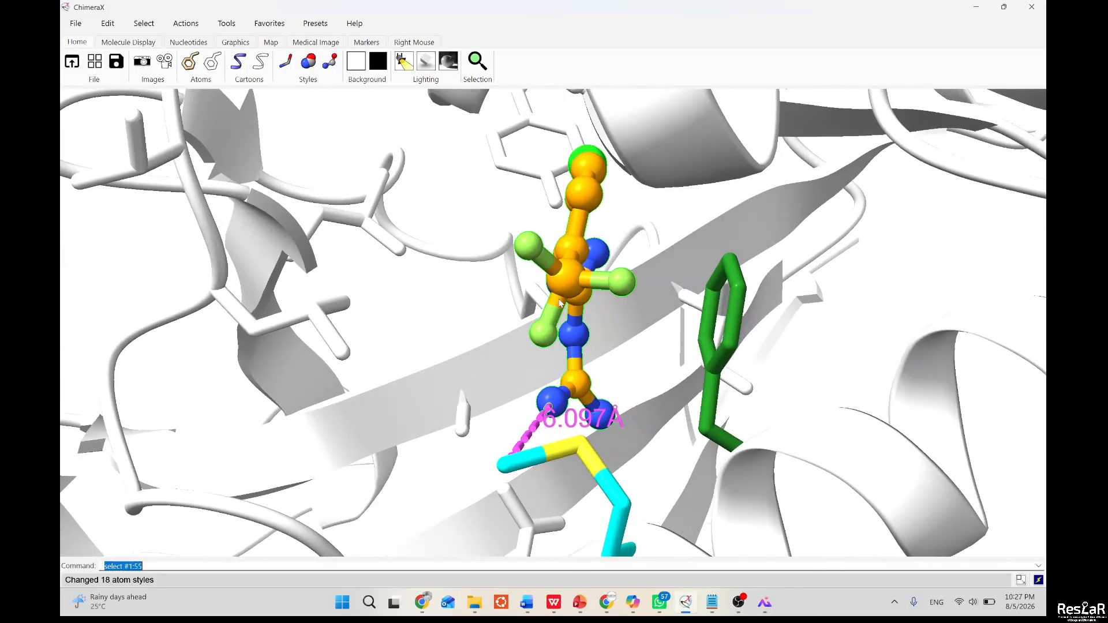
Color the selected ligand's atoms by B-factor.
{"action": "mouse_move", "coordinate": [560, 303]}
{"action": "left_click", "coordinate": [114, 43]}
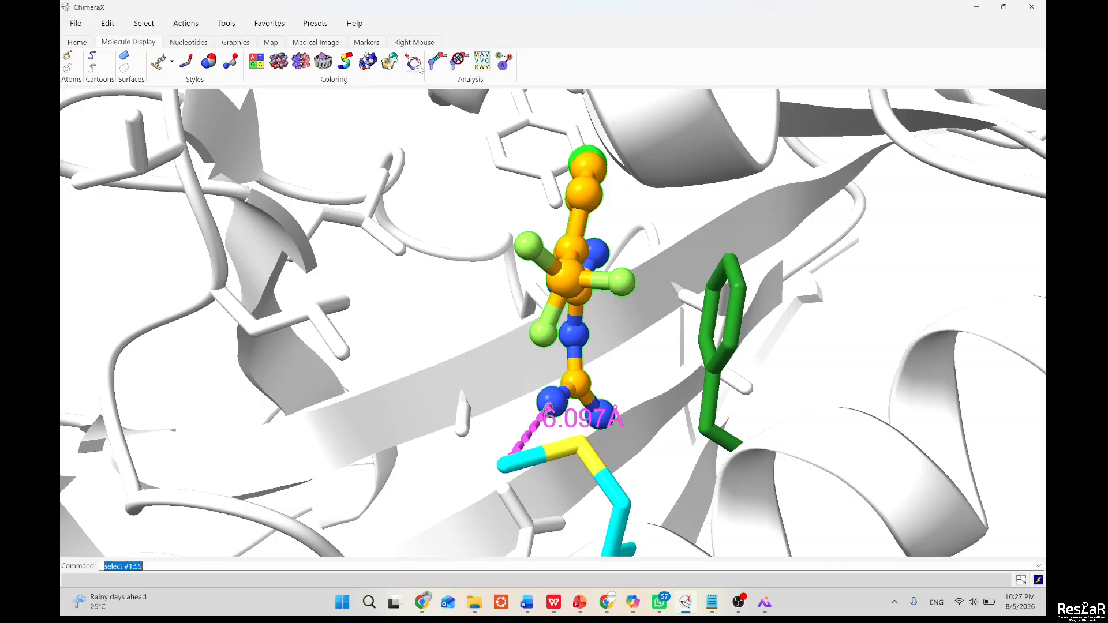
{"action": "left_click", "coordinate": [414, 63]}
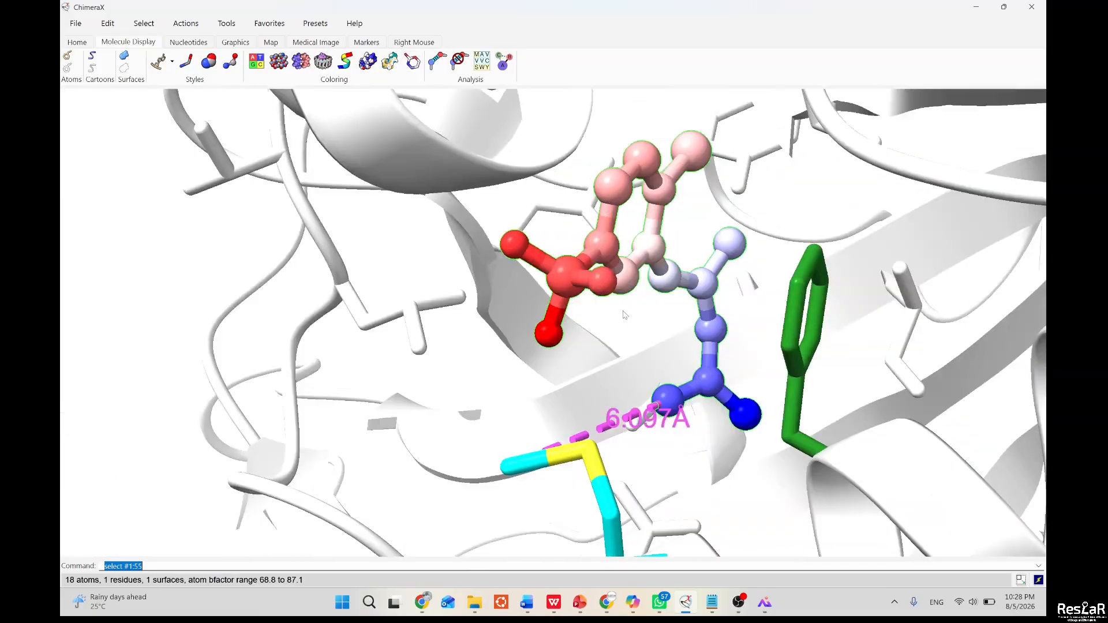
{"action": "mouse_move", "coordinate": [624, 315]}
{"action": "left_mouse_down"}
{"action": "mouse_move", "coordinate": [606, 303]}
{"action": "mouse_move", "coordinate": [632, 306]}
{"action": "left_mouse_up"}
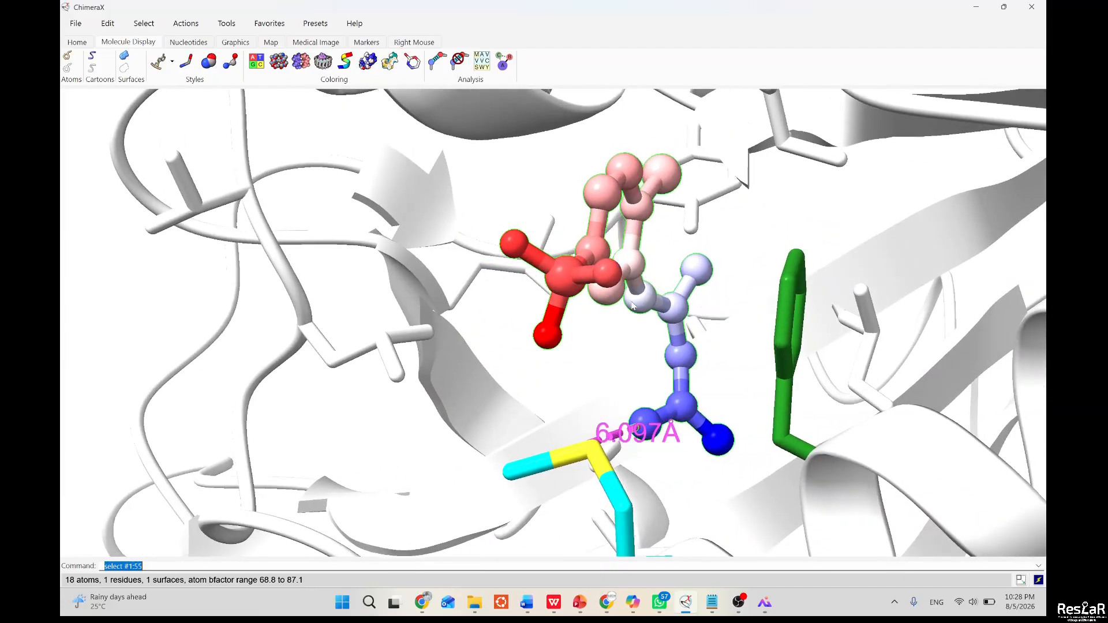
Display the hydrogen bonds of the selected RJ1 ligand and view them around the binding pocket.
{"action": "left_click", "coordinate": [437, 61]}
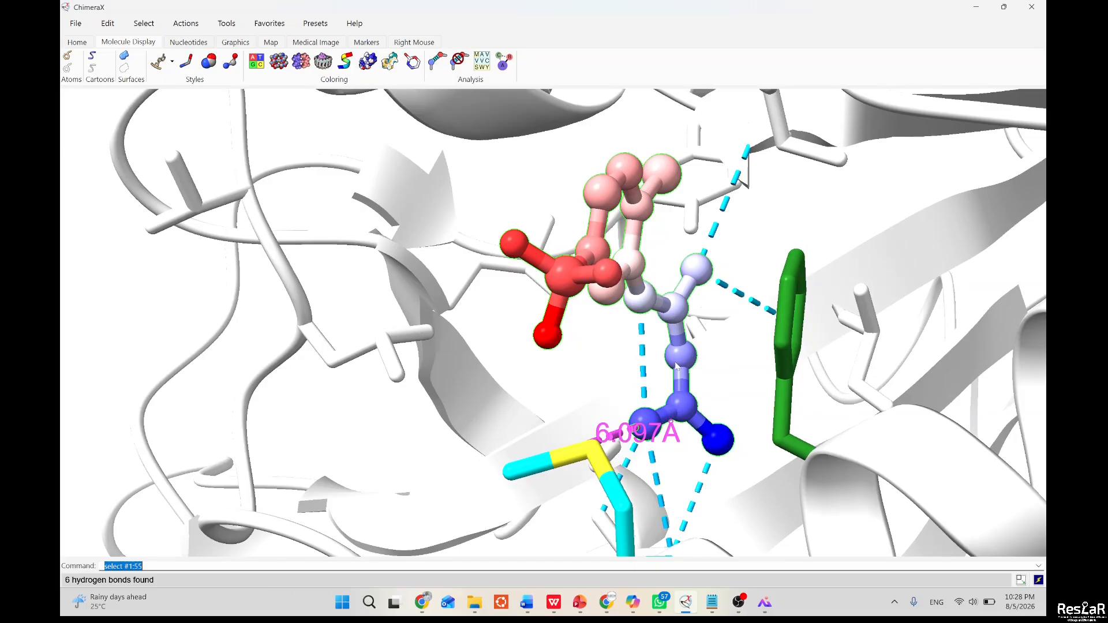
{"action": "left_click_drag", "start_coordinate": [715, 402], "coordinate": [674, 394]}
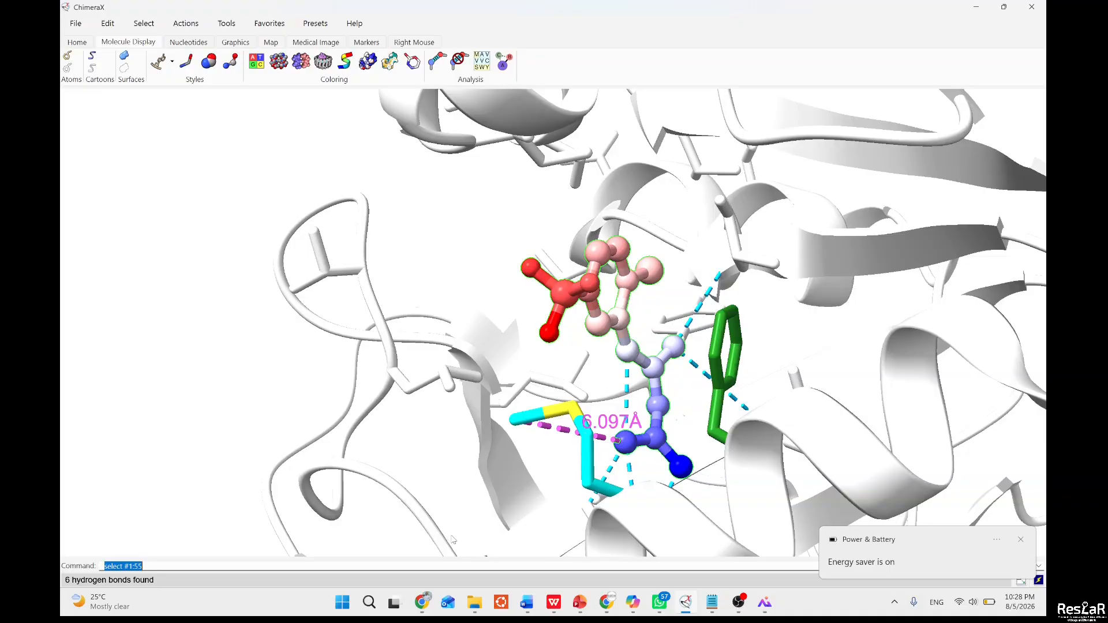
{"action": "key", "text": "XF86MonBrightnessUp"}
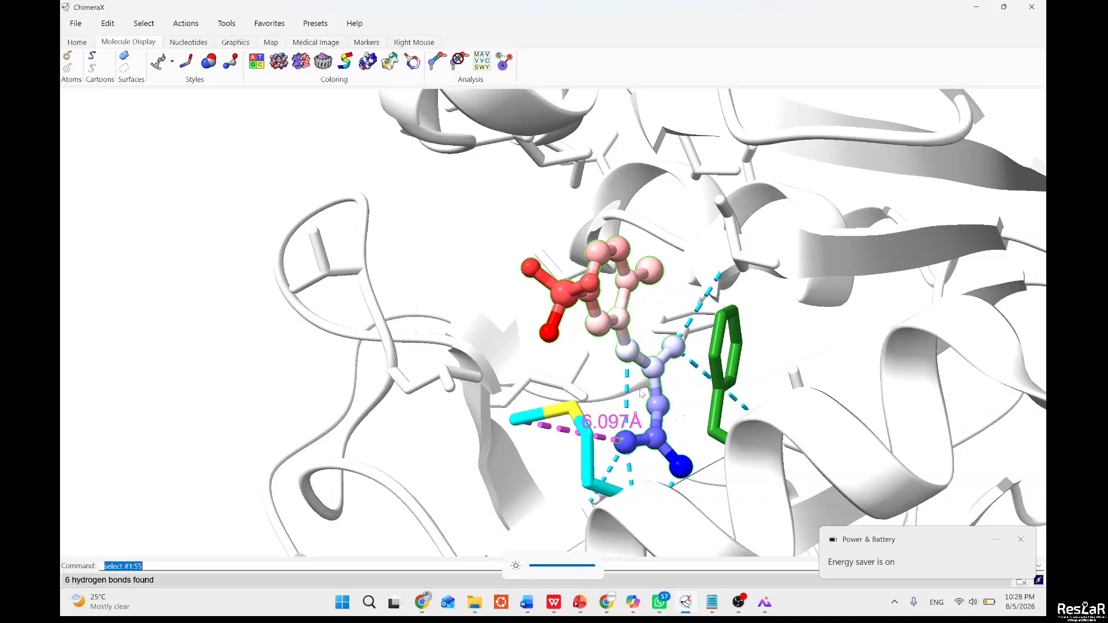
{"action": "scroll", "coordinate": [646, 392], "scroll_direction": "up", "scroll_amount": 4}
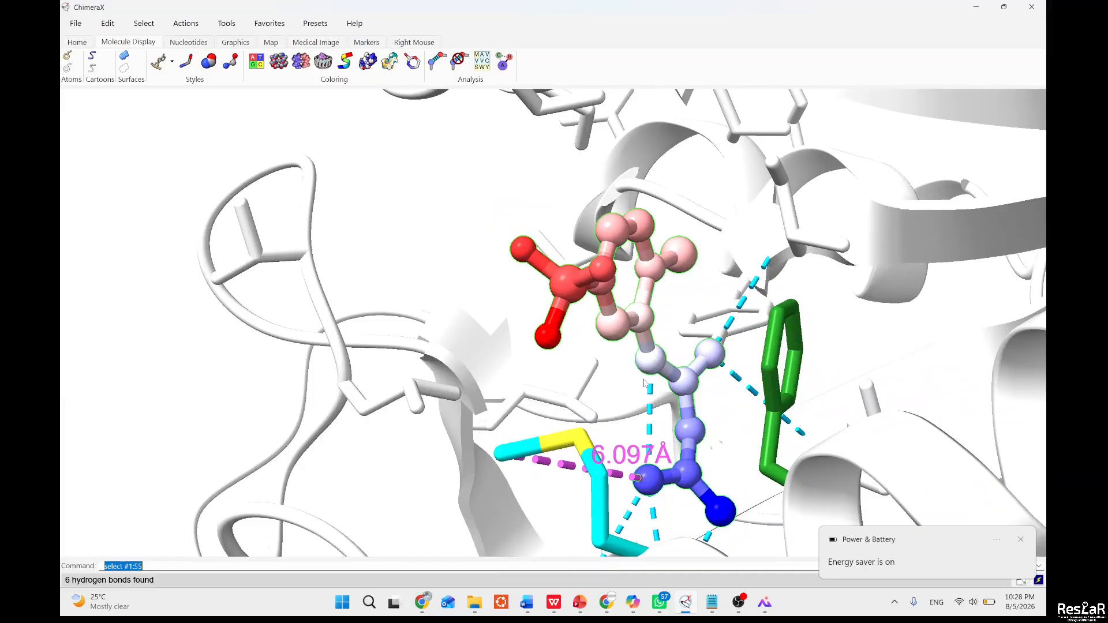
{"action": "middle_click_drag", "start_coordinate": [645, 386], "coordinate": [572, 273]}
{"action": "left_click_drag", "start_coordinate": [571, 273], "coordinate": [686, 273]}
{"action": "mouse_move", "coordinate": [584, 281]}
{"action": "left_mouse_down"}
{"action": "mouse_move", "coordinate": [662, 274]}
{"action": "mouse_move", "coordinate": [583, 277]}
{"action": "left_mouse_up"}
{"action": "mouse_move", "coordinate": [707, 310]}
{"action": "left_mouse_down"}
{"action": "mouse_move", "coordinate": [679, 291]}
{"action": "mouse_move", "coordinate": [713, 299]}
{"action": "left_mouse_up"}
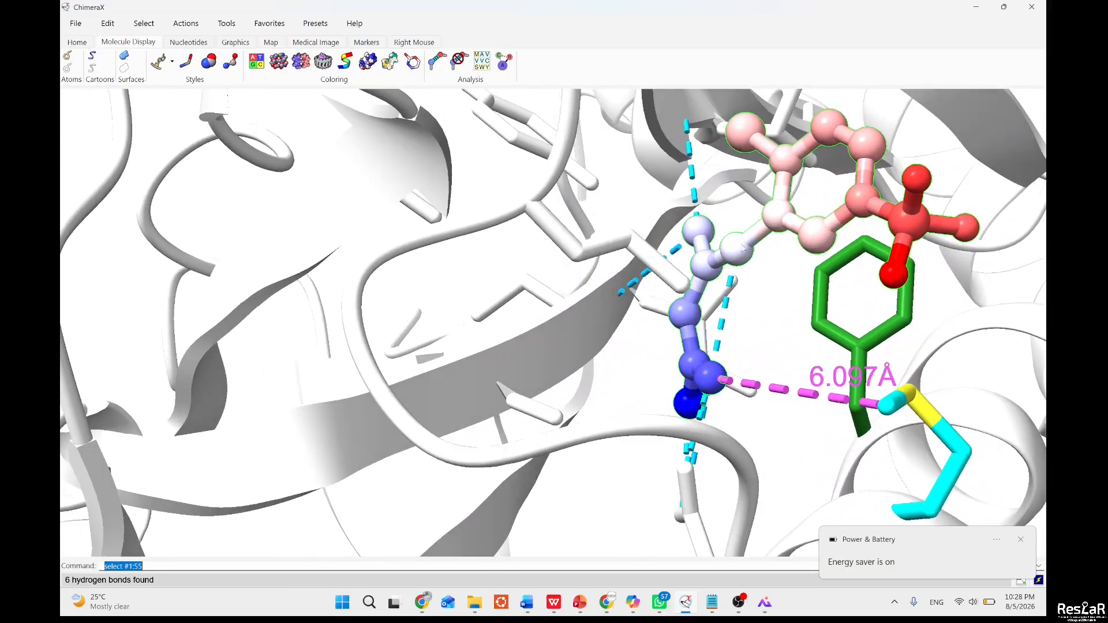
Examine the ligand's hydrogen bonds and the measured contact distance from several angles and zoom levels.
{"action": "mouse_move", "coordinate": [739, 253]}
{"action": "left_click_drag", "start_coordinate": [694, 315], "coordinate": [675, 309]}
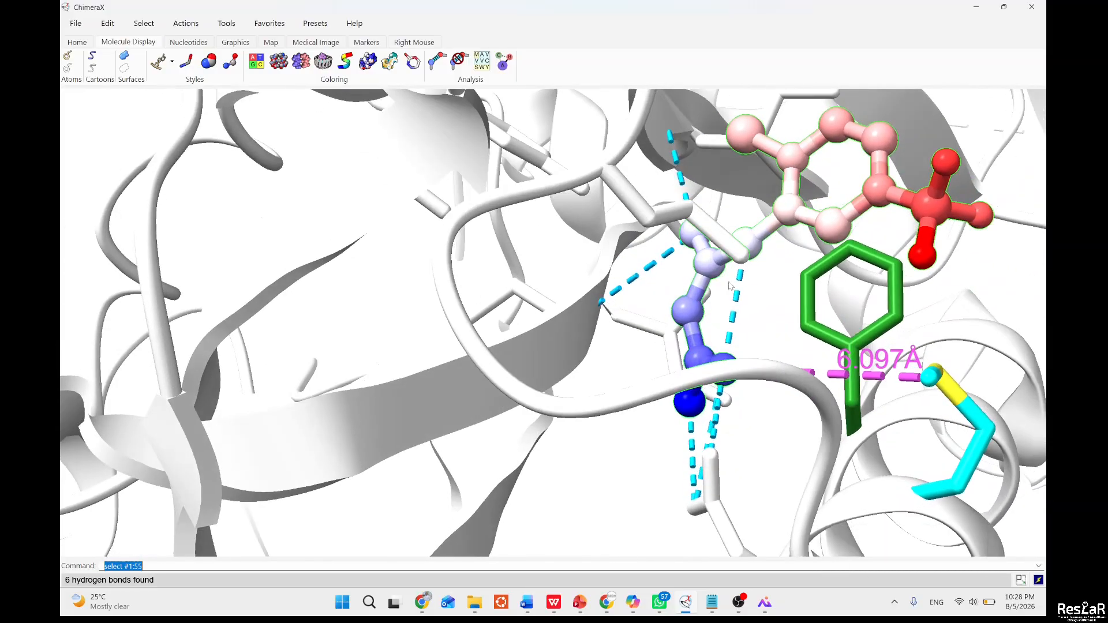
{"action": "left_click_drag", "start_coordinate": [734, 281], "coordinate": [665, 322]}
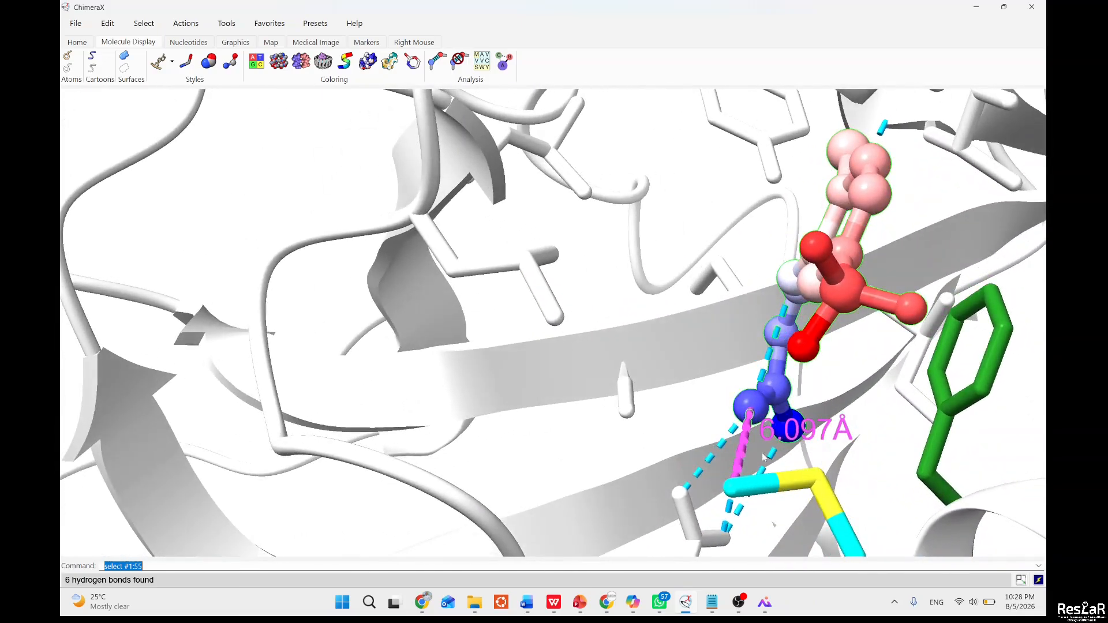
{"action": "left_click_drag", "start_coordinate": [762, 455], "coordinate": [792, 439]}
{"action": "right_click_drag", "start_coordinate": [794, 377], "coordinate": [570, 310]}
{"action": "left_click_drag", "start_coordinate": [572, 313], "coordinate": [607, 253]}
{"action": "scroll", "coordinate": [609, 247], "scroll_direction": "down", "scroll_amount": 10}
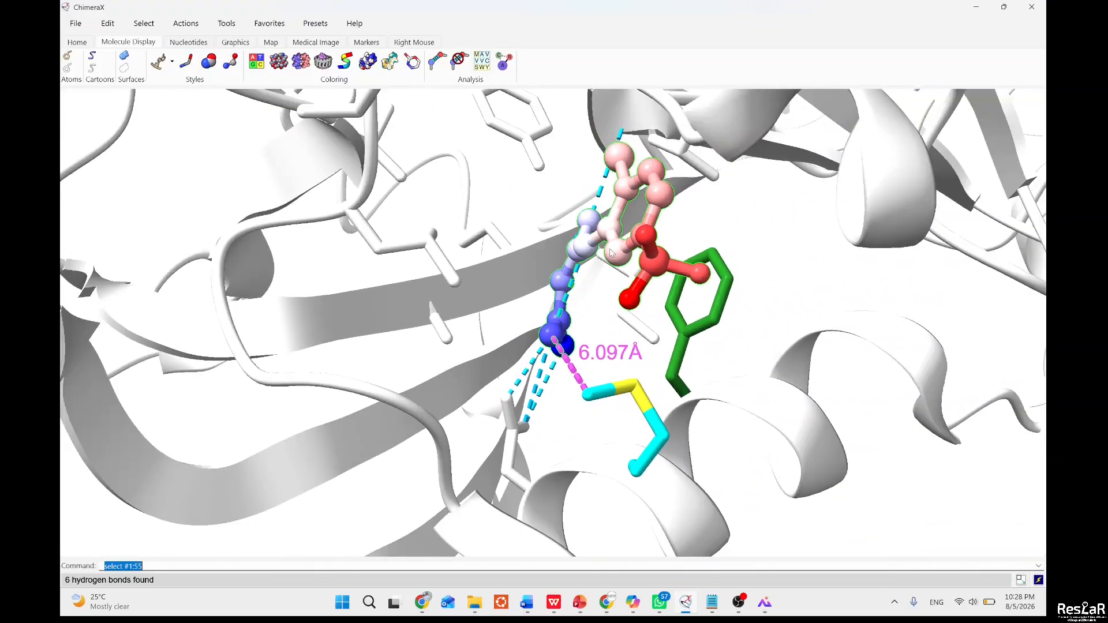
{"action": "left_click_drag", "start_coordinate": [629, 268], "coordinate": [600, 274]}
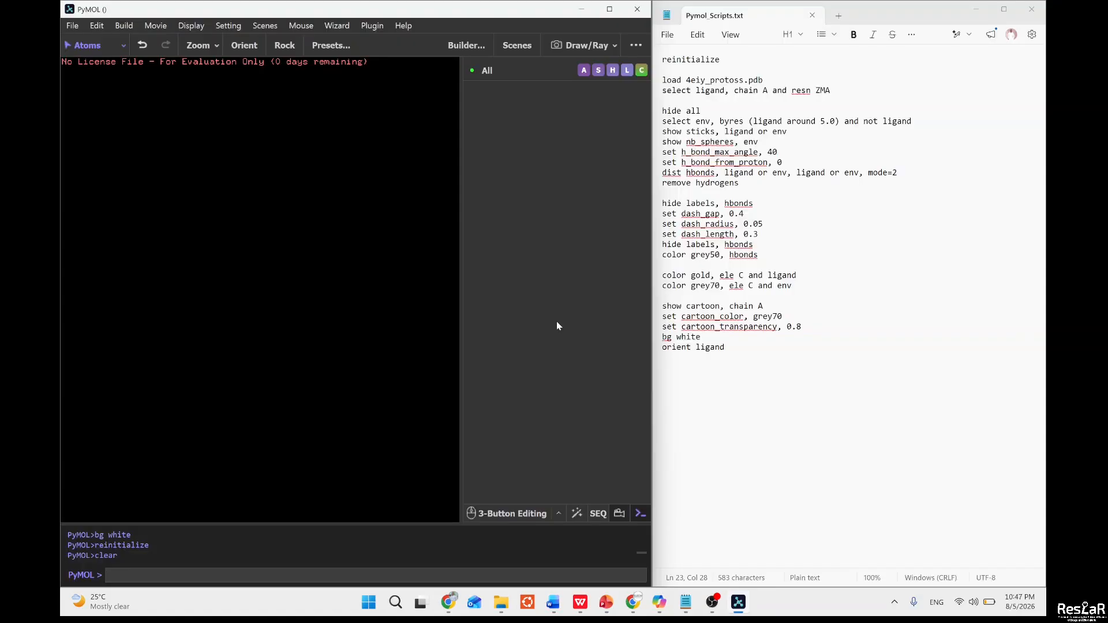
{"action": "key", "text": "XF86AudioLowerVolume"}
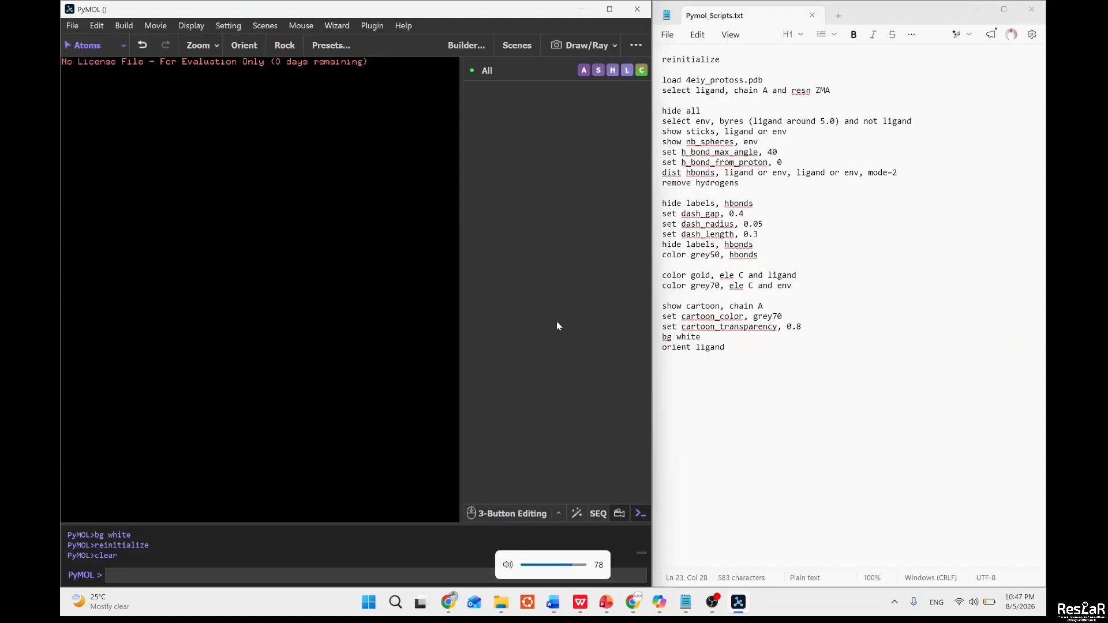
{"action": "key", "text": "XF86AudioRaiseVolume"}
{"action": "key", "text": "XF86MonBrightnessUp"}
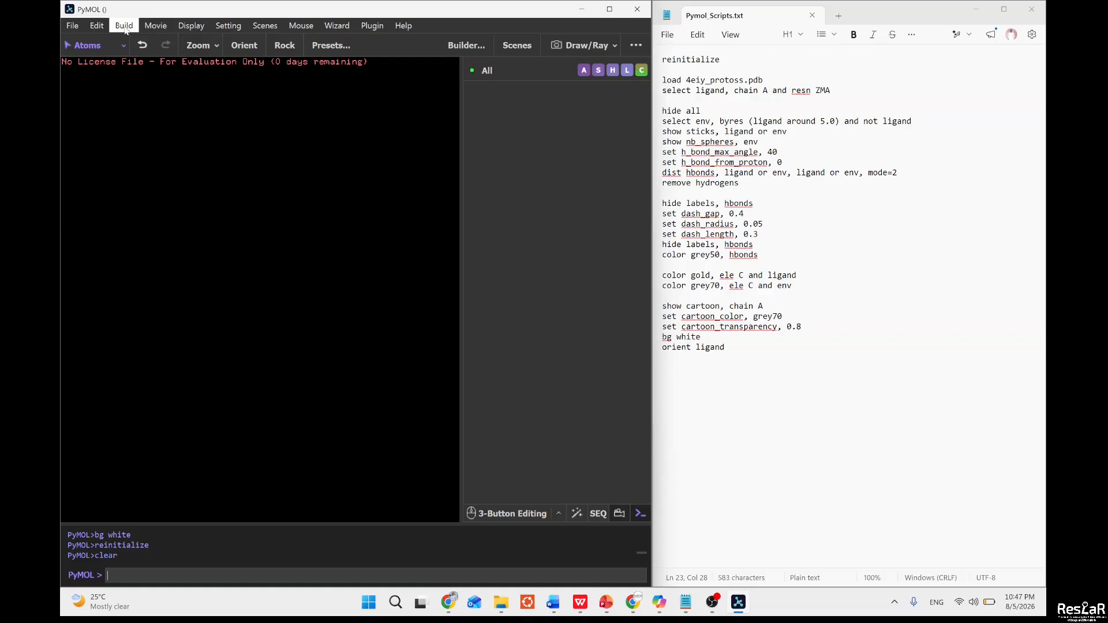
Switch to PyMOL and change the mouse mode to 3-Button Viewing.
{"action": "left_click", "coordinate": [75, 26]}
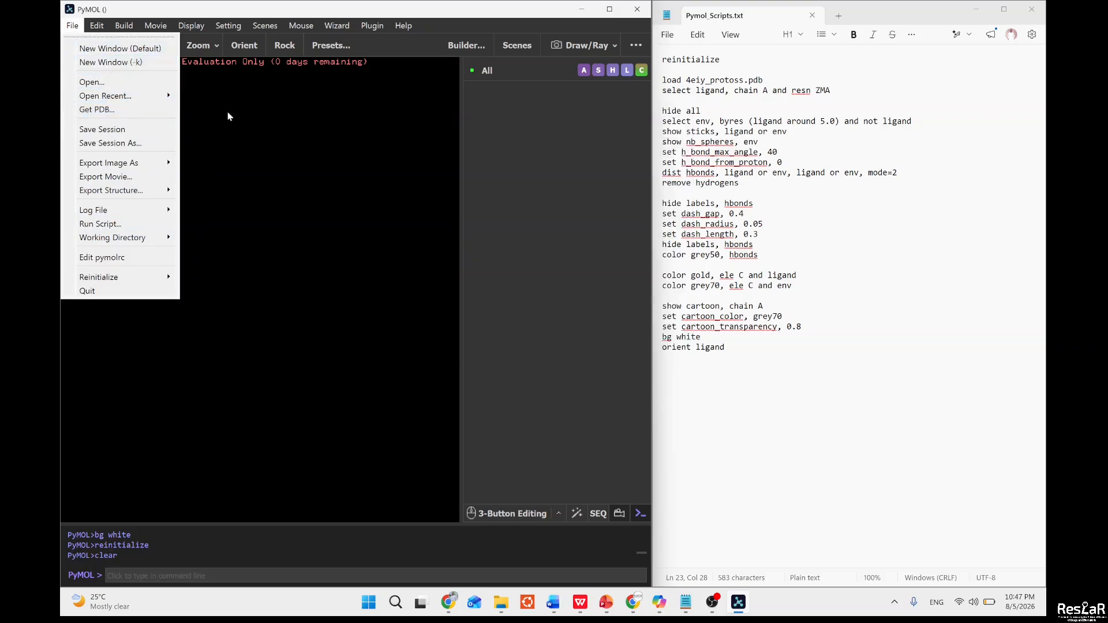
{"action": "left_click", "coordinate": [558, 513]}
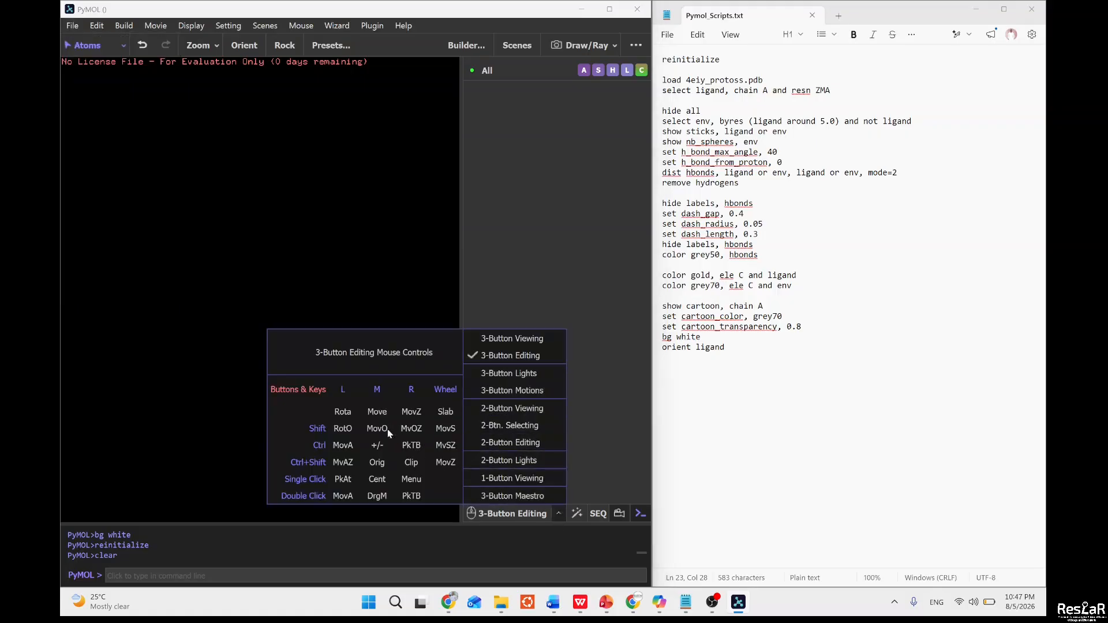
{"action": "left_click", "coordinate": [549, 516]}
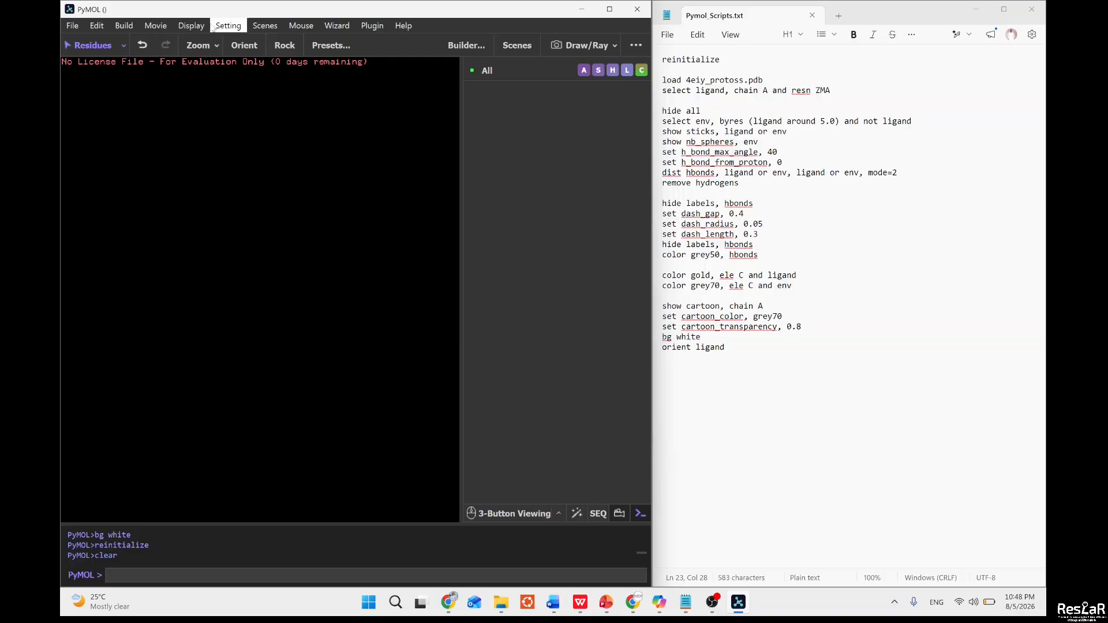
{"action": "left_click", "coordinate": [336, 26]}
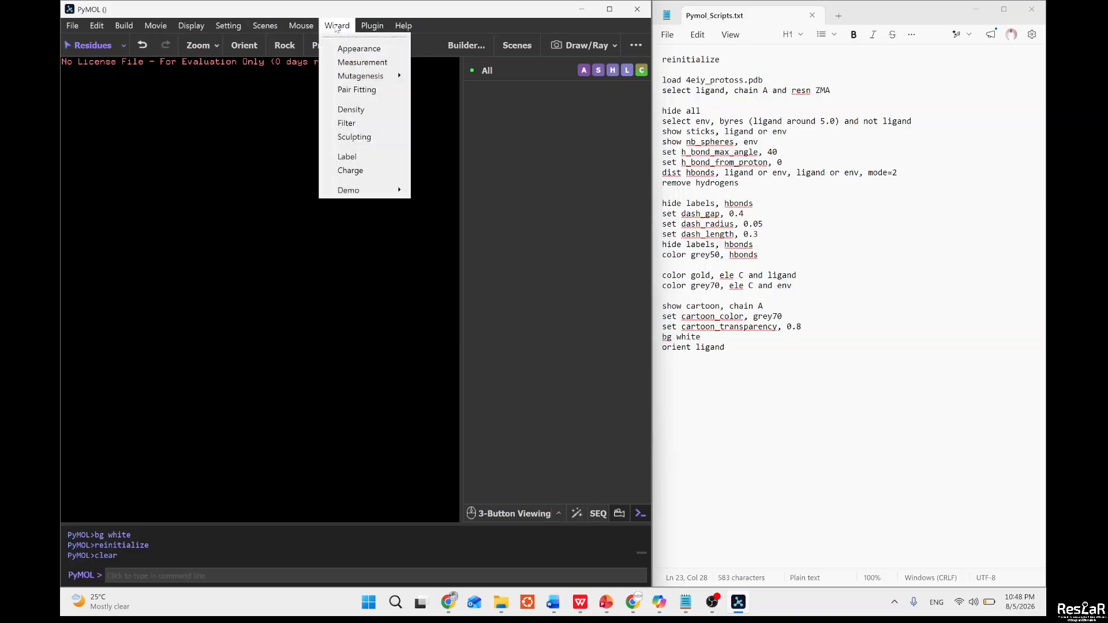
{"action": "mouse_move", "coordinate": [365, 77]}
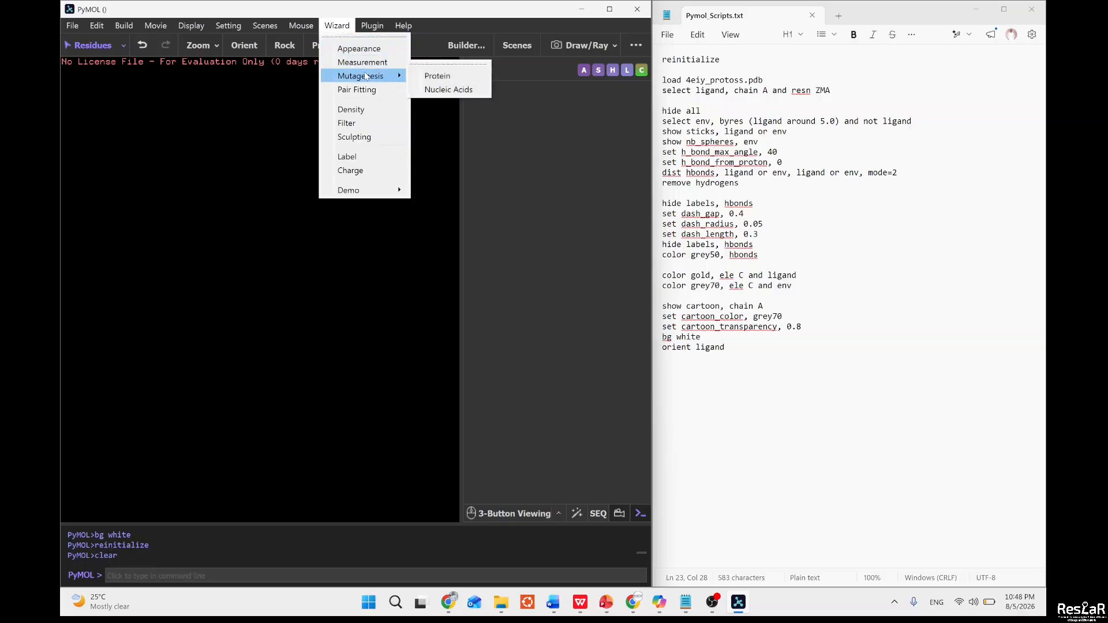
{"action": "mouse_move", "coordinate": [124, 27]}
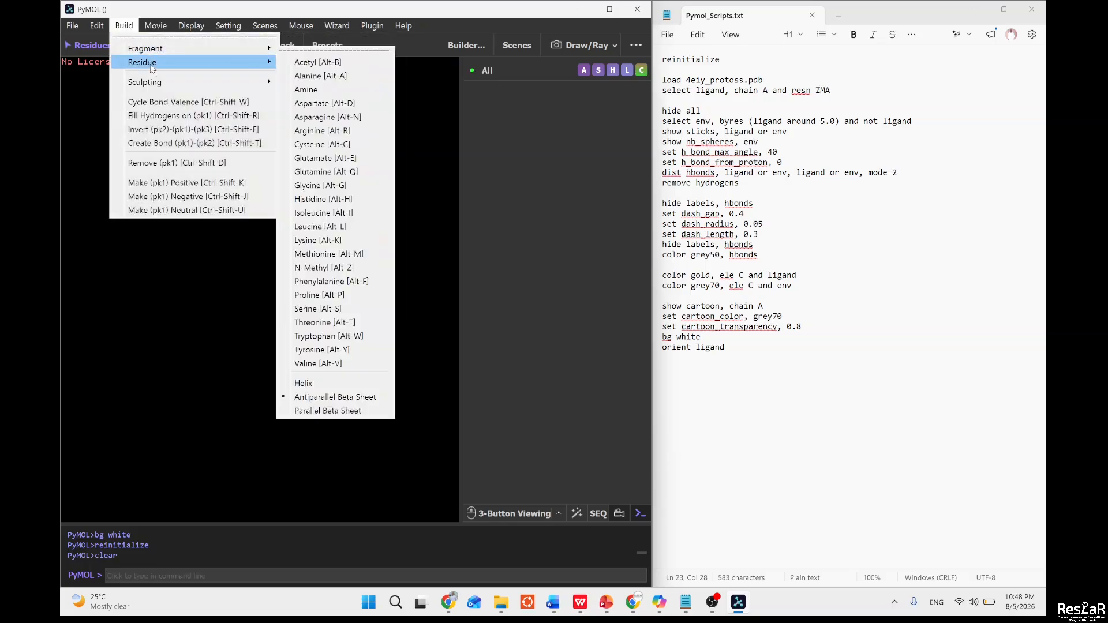
{"action": "left_click", "coordinate": [379, 141]}
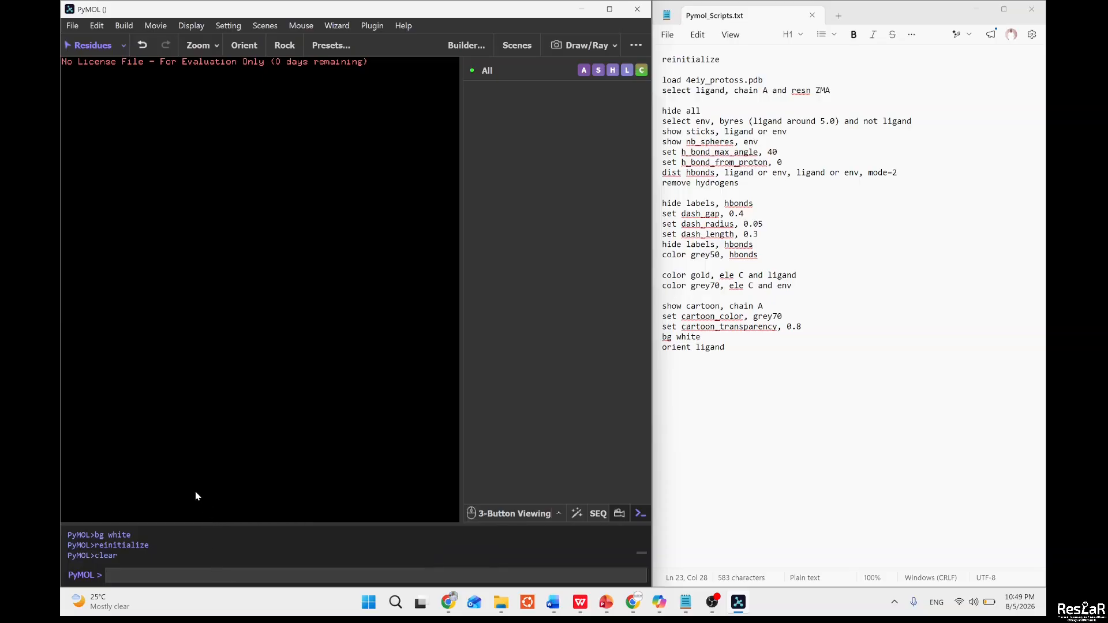
Reinitialize the session and print the current working directory with pwd.
{"action": "type", "text": "reinitialize"}
{"action": "key", "text": "Return"}
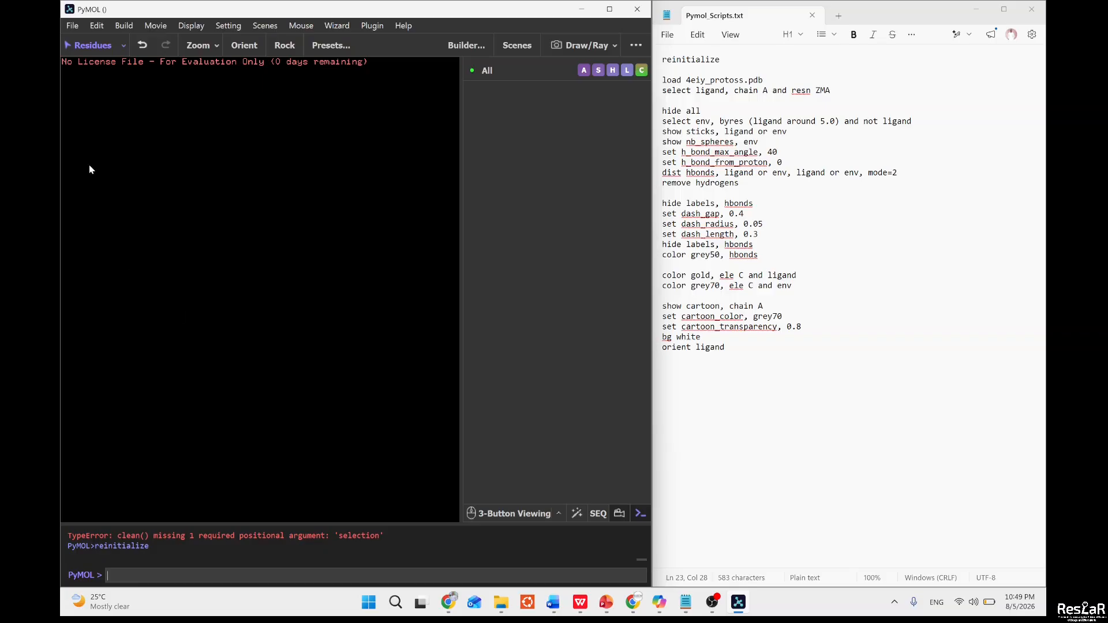
{"action": "left_click", "coordinate": [72, 25]}
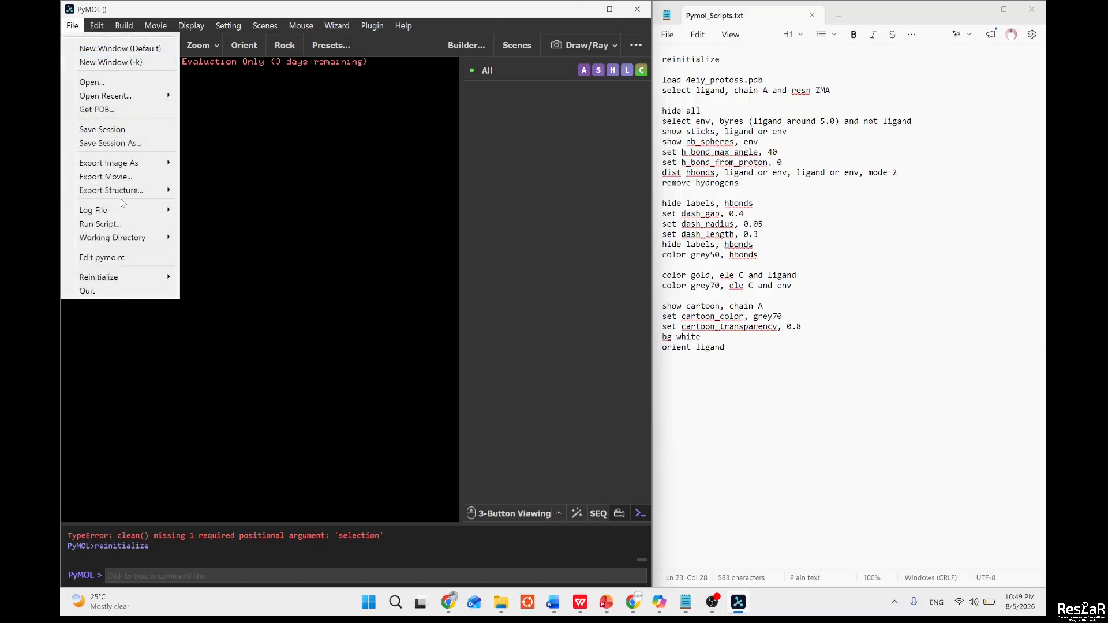
{"action": "mouse_move", "coordinate": [147, 243]}
{"action": "left_click", "coordinate": [131, 575]}
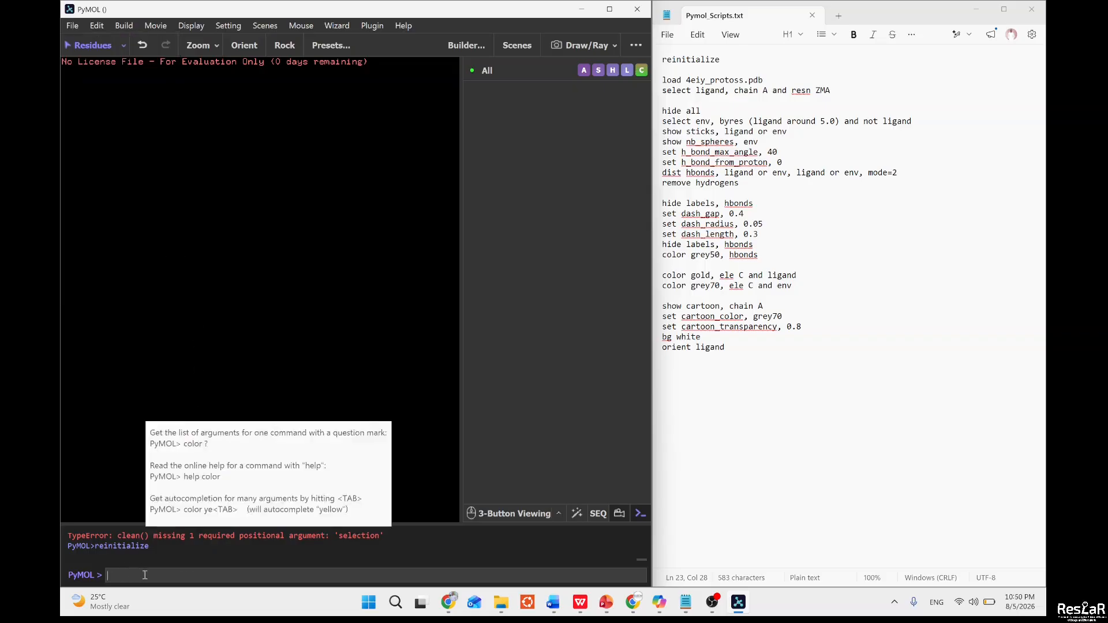
{"action": "type", "text": "pwd"}
{"action": "key", "text": "Return"}
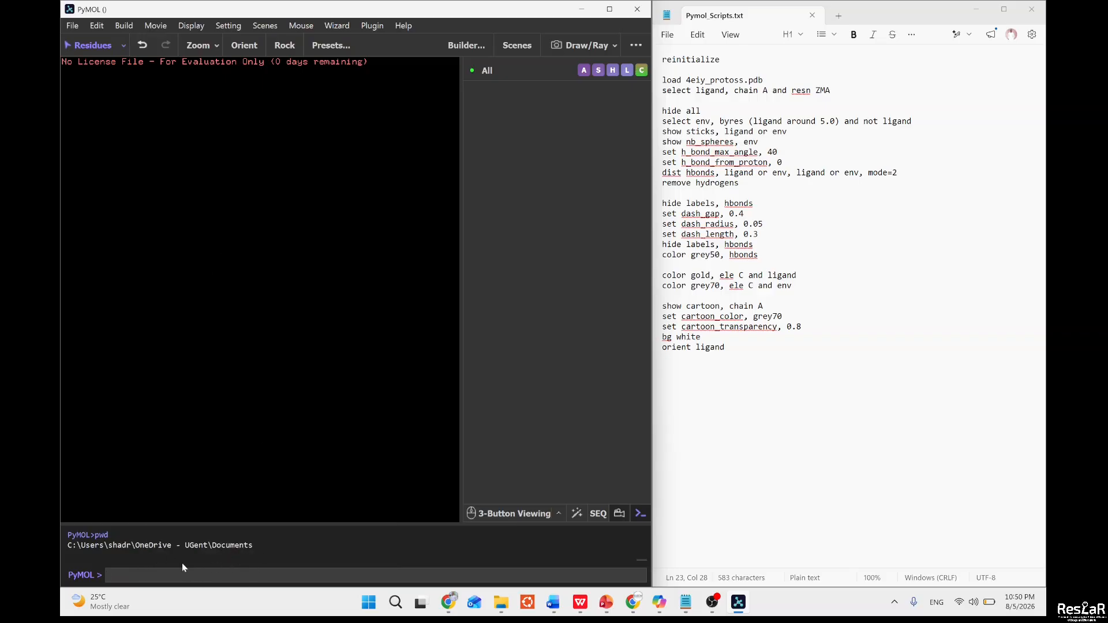
Change the working directory to Downloads, two levels up from the current folder, and print the path with pwd.
{"action": "type", "text": "cd ../../Do"}
{"action": "key", "text": "Tab"}
{"action": "key", "text": "Return"}
{"action": "type", "text": "pwd"}
{"action": "key", "text": "Return"}
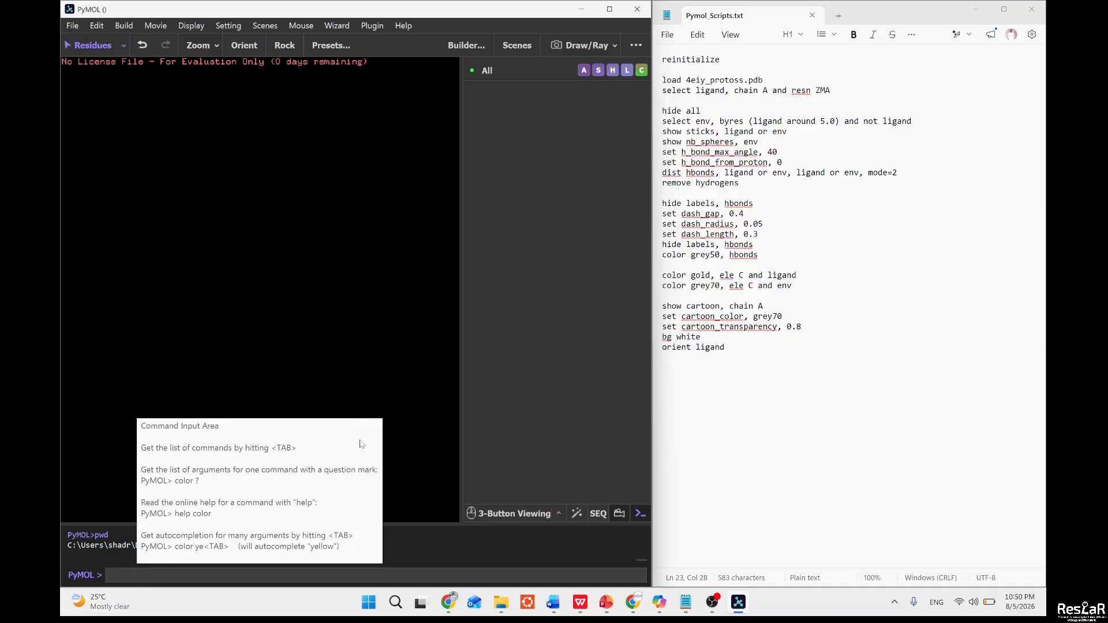
Fetch structure 4eiy as an object named protein and inspect its helices up close.
{"action": "type", "text": "fetc"}
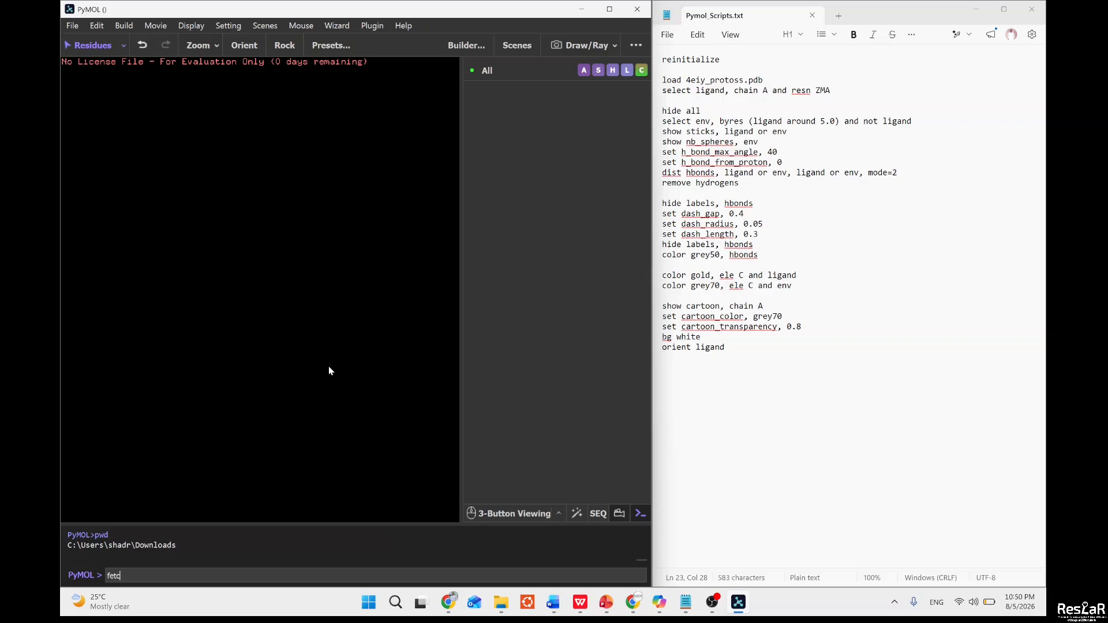
{"action": "type", "text": "h 4eiy, protein"}
{"action": "key", "text": "Return"}
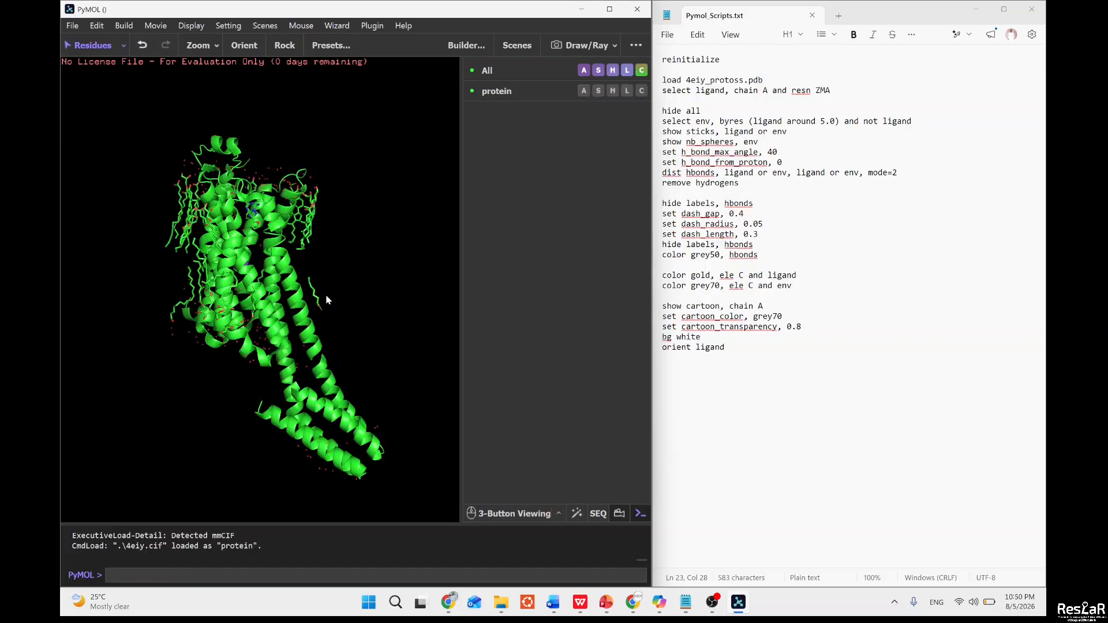
{"action": "left_click_drag", "start_coordinate": [321, 297], "coordinate": [272, 269]}
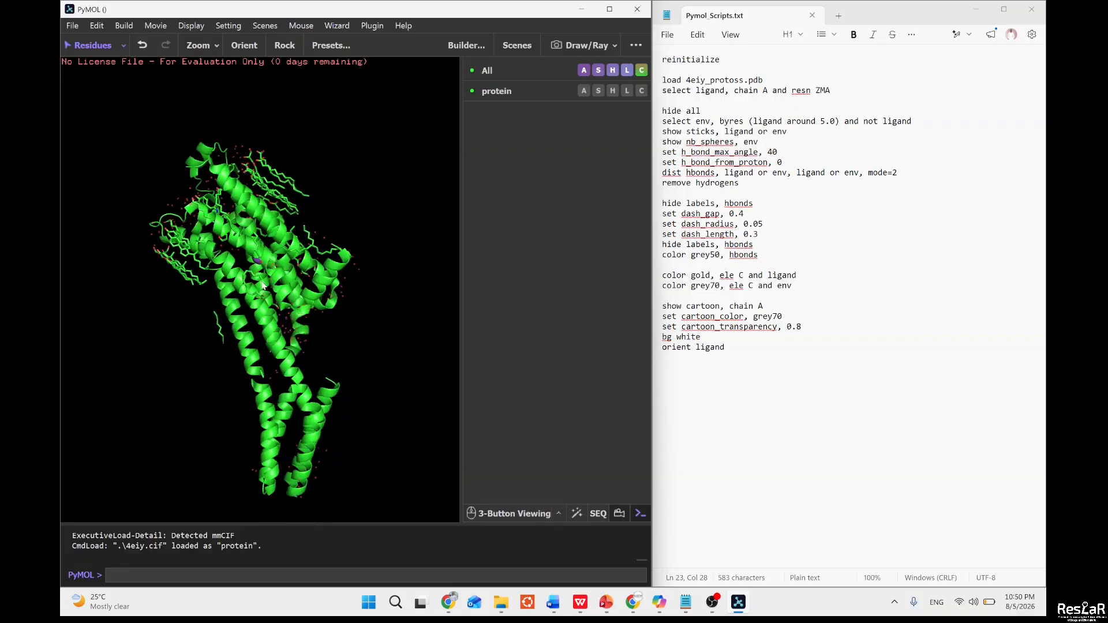
{"action": "right_click_drag", "start_coordinate": [257, 156], "coordinate": [249, 272]}
{"action": "left_click_drag", "start_coordinate": [248, 273], "coordinate": [323, 288]}
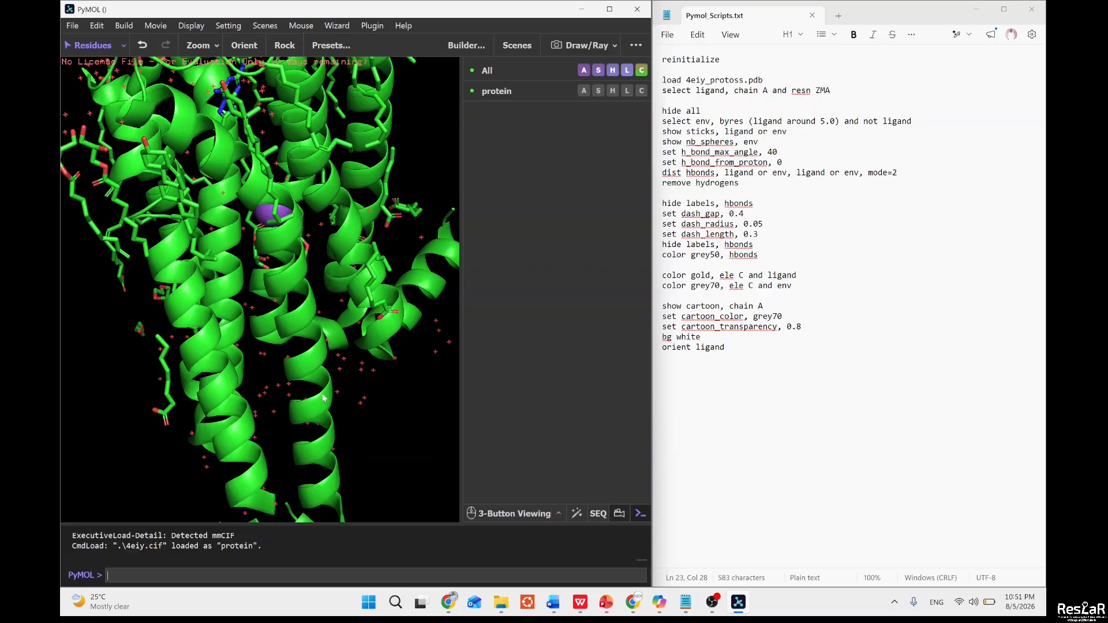
Set the viewer background to white with the bg white command from the script.
{"action": "left_click_drag", "start_coordinate": [701, 338], "coordinate": [663, 344]}
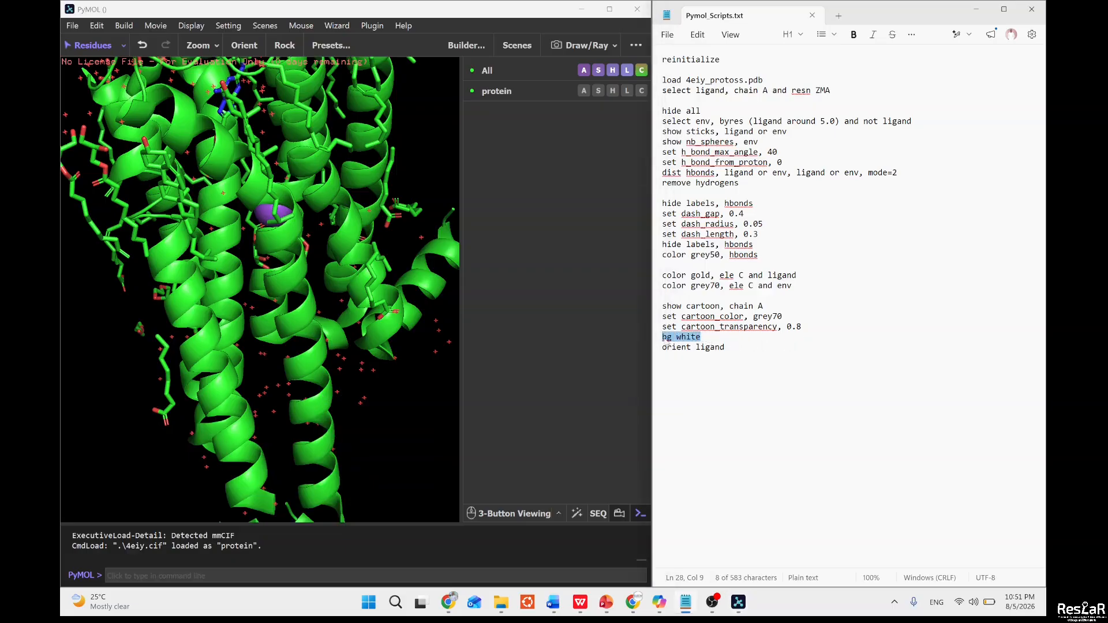
{"action": "left_click", "coordinate": [197, 577]}
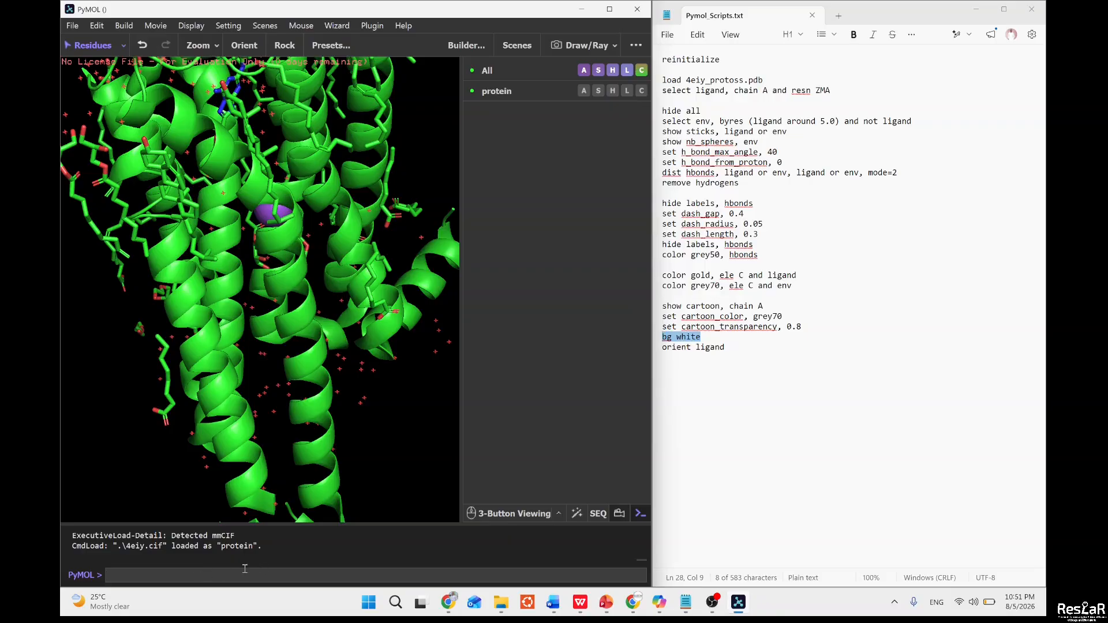
{"action": "type", "text": "bg wihite"}
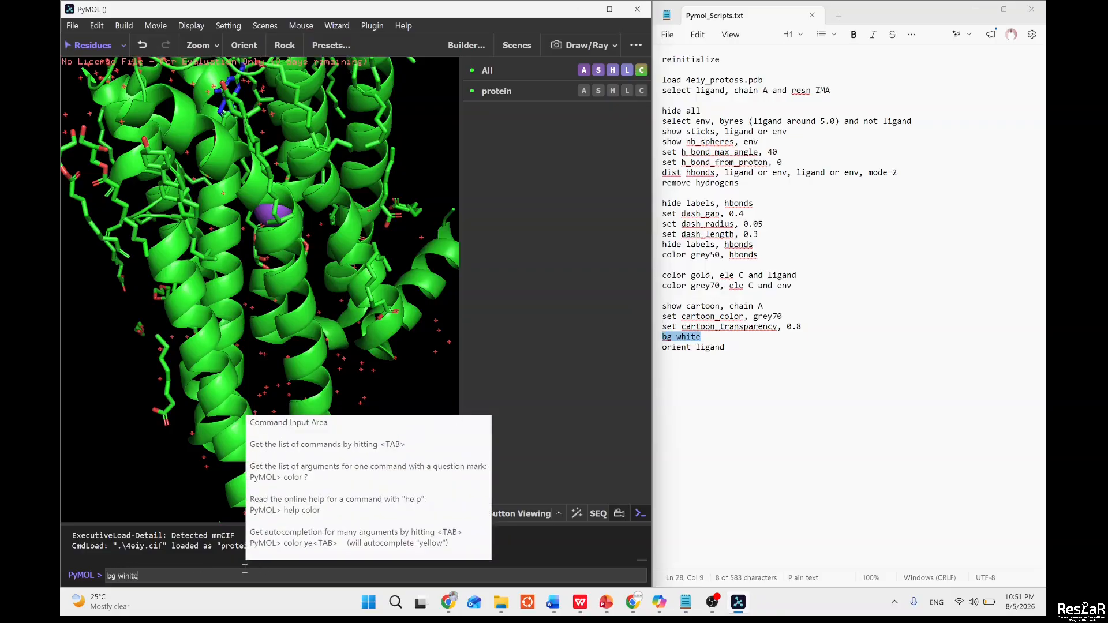
{"action": "key", "text": "Return"}
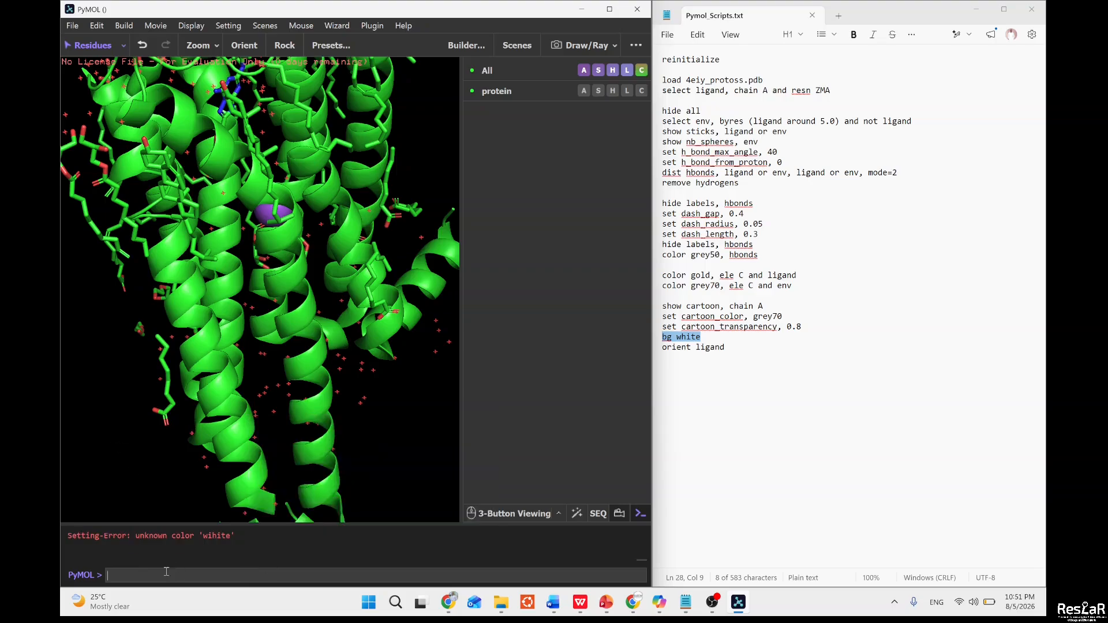
{"action": "key", "text": "Up"}
{"action": "key", "text": "BackSpace"}
{"action": "key", "text": "BackSpace"}
{"action": "key", "text": "BackSpace"}
{"action": "key", "text": "BackSpace"}
{"action": "type", "text": "hite"}
{"action": "key", "text": "Return"}
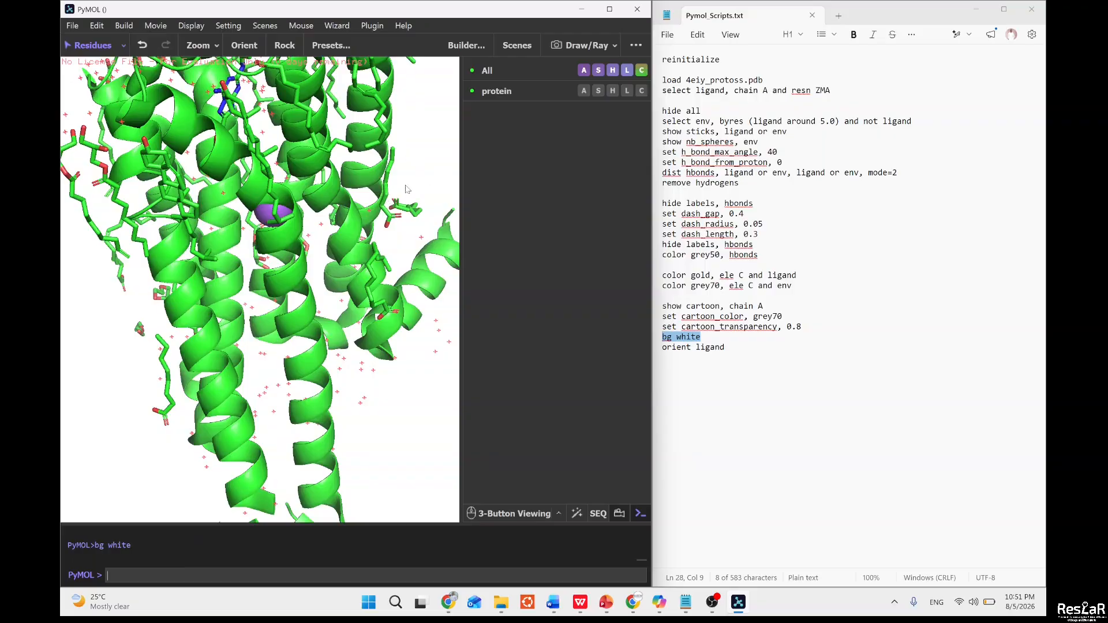
Select the ZMA ligand residue beside the purple ion inside the protein's helix bundle.
{"action": "left_click_drag", "start_coordinate": [405, 189], "coordinate": [392, 286]}
{"action": "right_click_drag", "start_coordinate": [393, 287], "coordinate": [384, 226]}
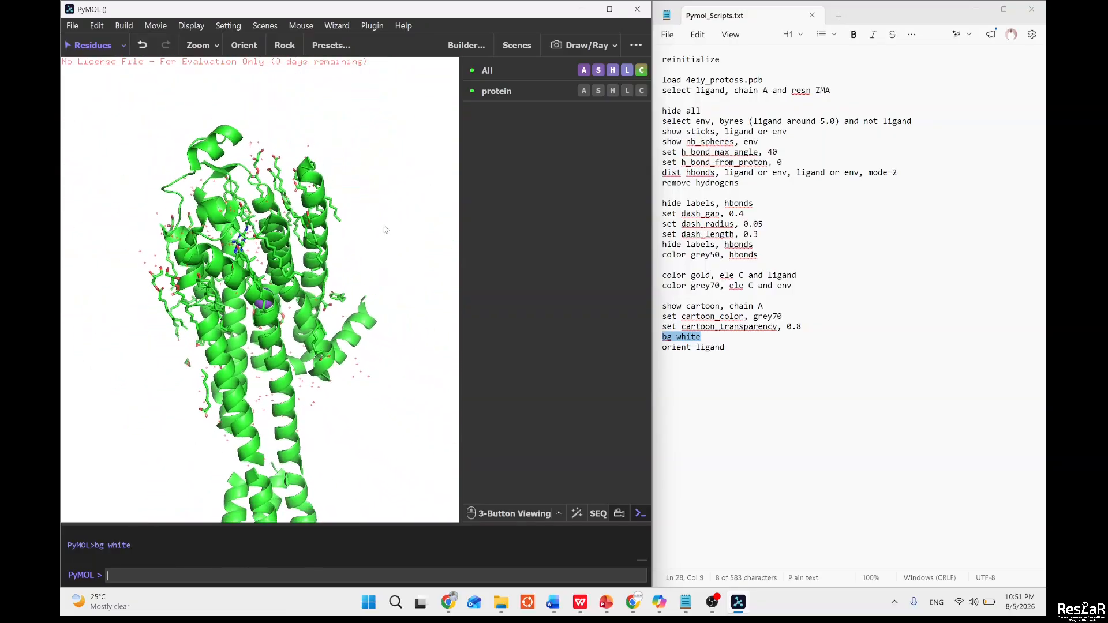
{"action": "left_click_drag", "start_coordinate": [351, 281], "coordinate": [284, 290]}
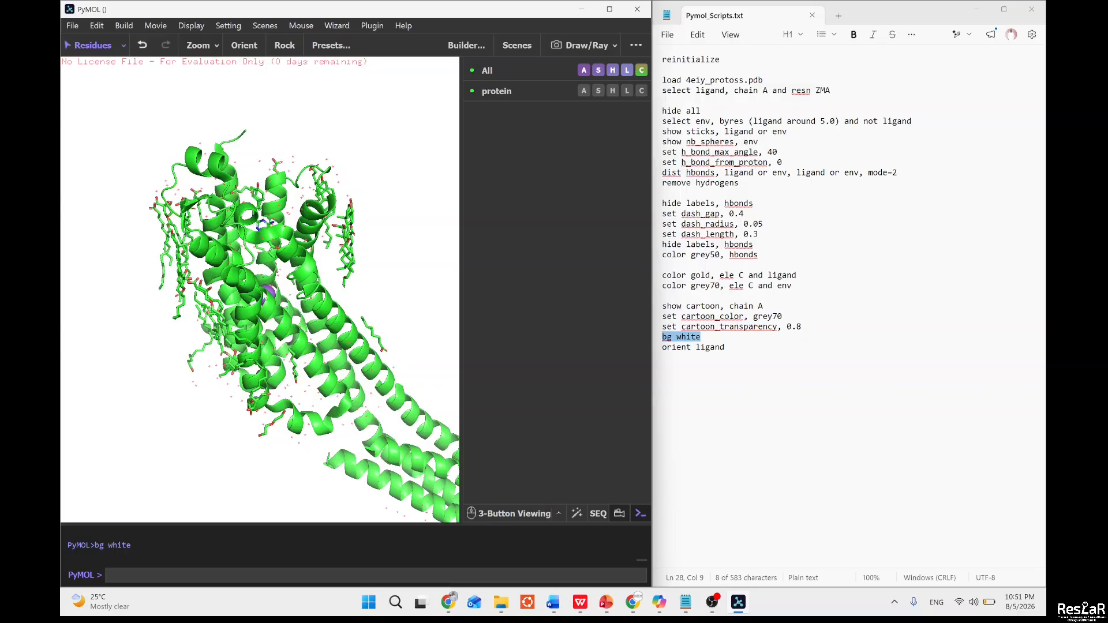
{"action": "right_click_drag", "start_coordinate": [284, 283], "coordinate": [312, 297]}
{"action": "left_click_drag", "start_coordinate": [354, 253], "coordinate": [314, 290]}
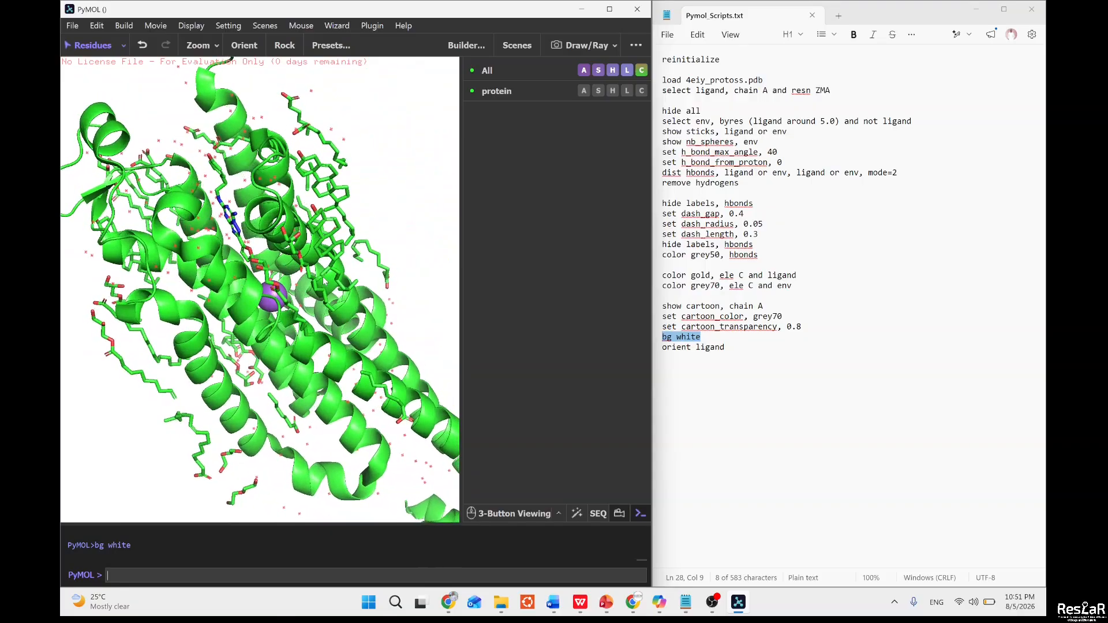
{"action": "left_click", "coordinate": [779, 294]}
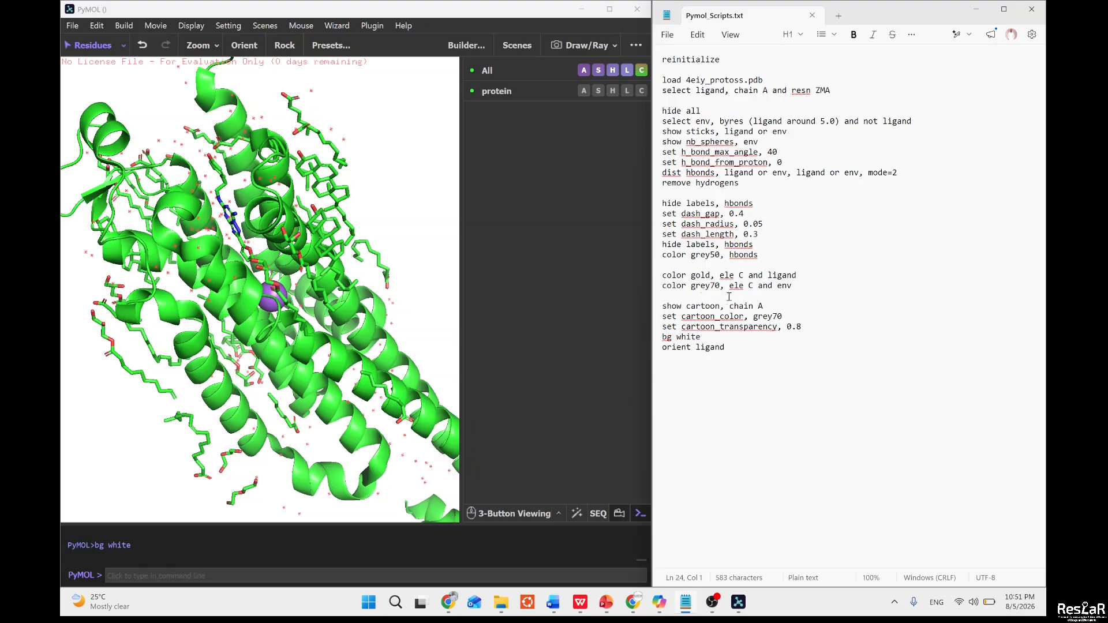
{"action": "left_click_drag", "start_coordinate": [275, 267], "coordinate": [242, 232]}
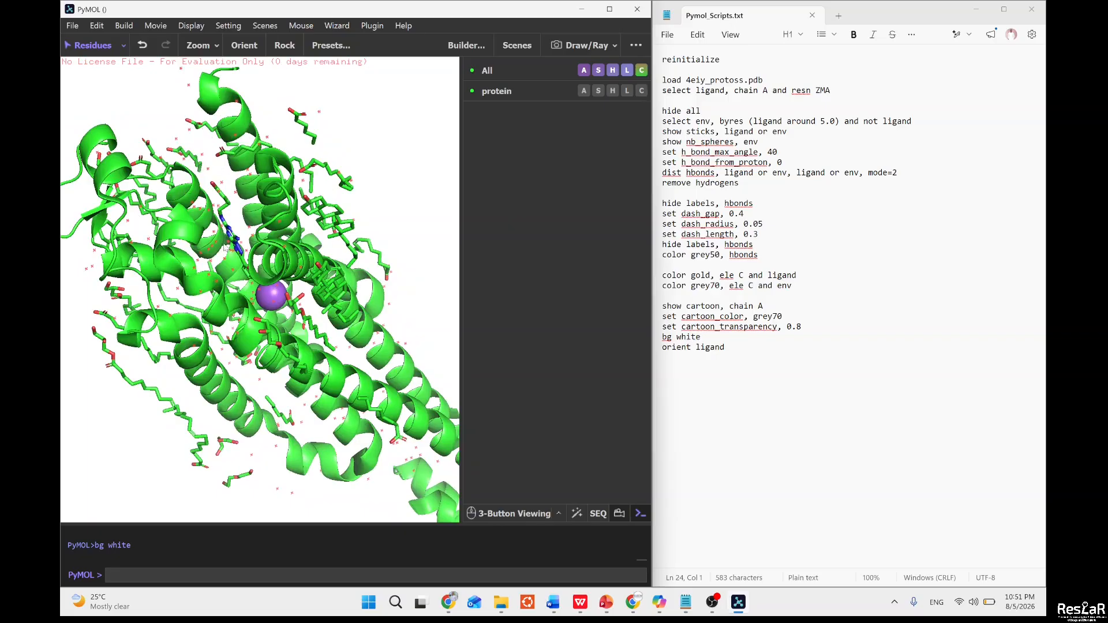
{"action": "mouse_move", "coordinate": [228, 253]}
{"action": "right_mouse_down"}
{"action": "mouse_move", "coordinate": [244, 324]}
{"action": "mouse_move", "coordinate": [239, 265]}
{"action": "right_mouse_up"}
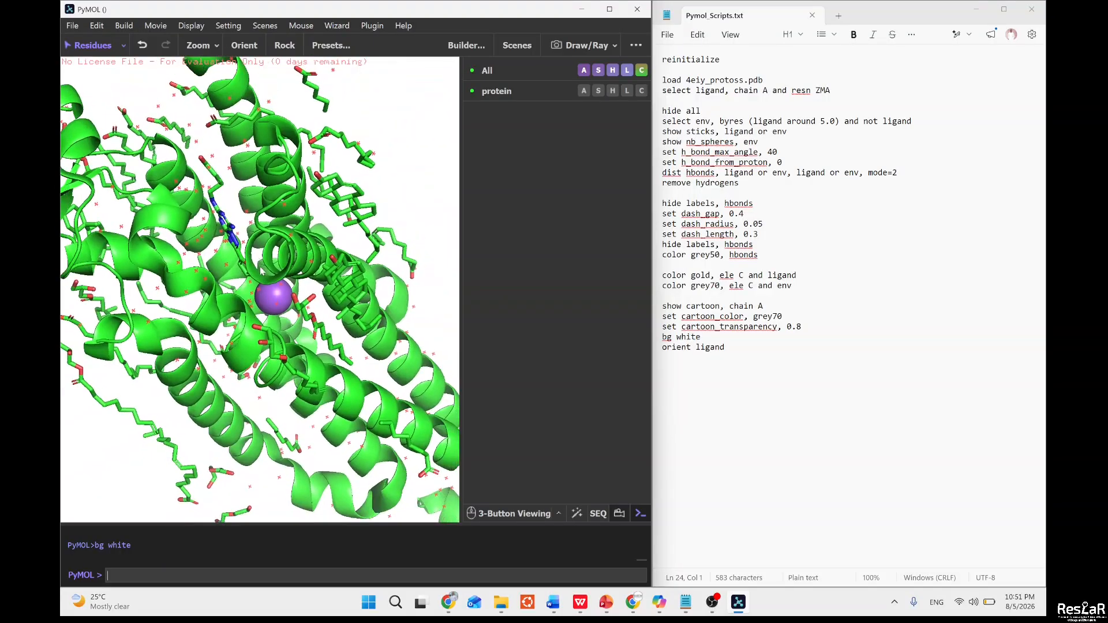
{"action": "left_click_drag", "start_coordinate": [240, 260], "coordinate": [258, 225]}
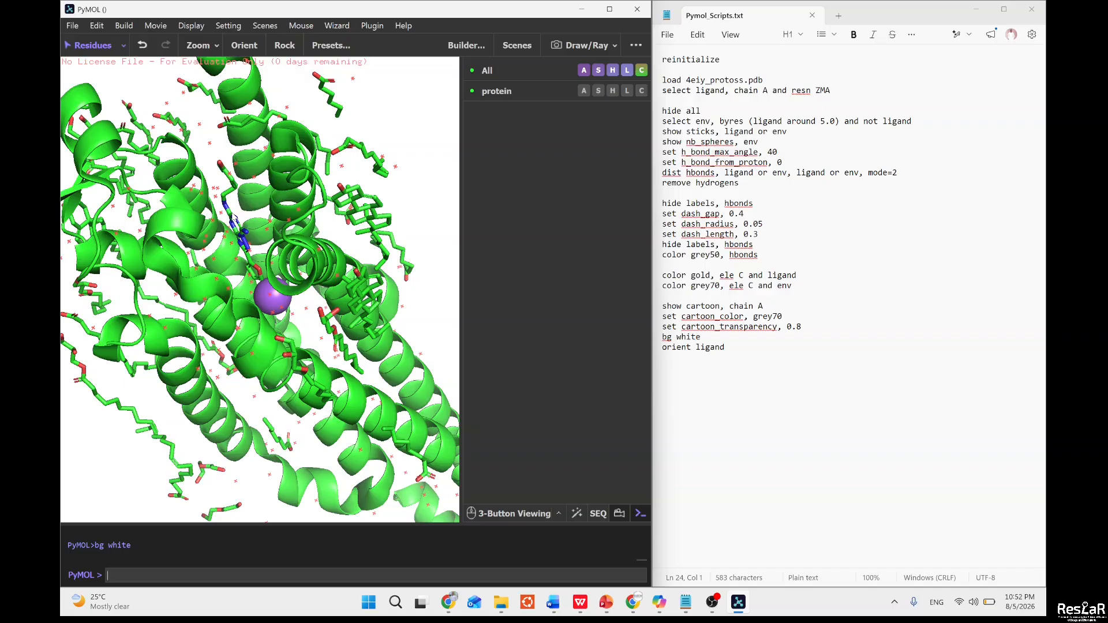
{"action": "left_click", "coordinate": [231, 192]}
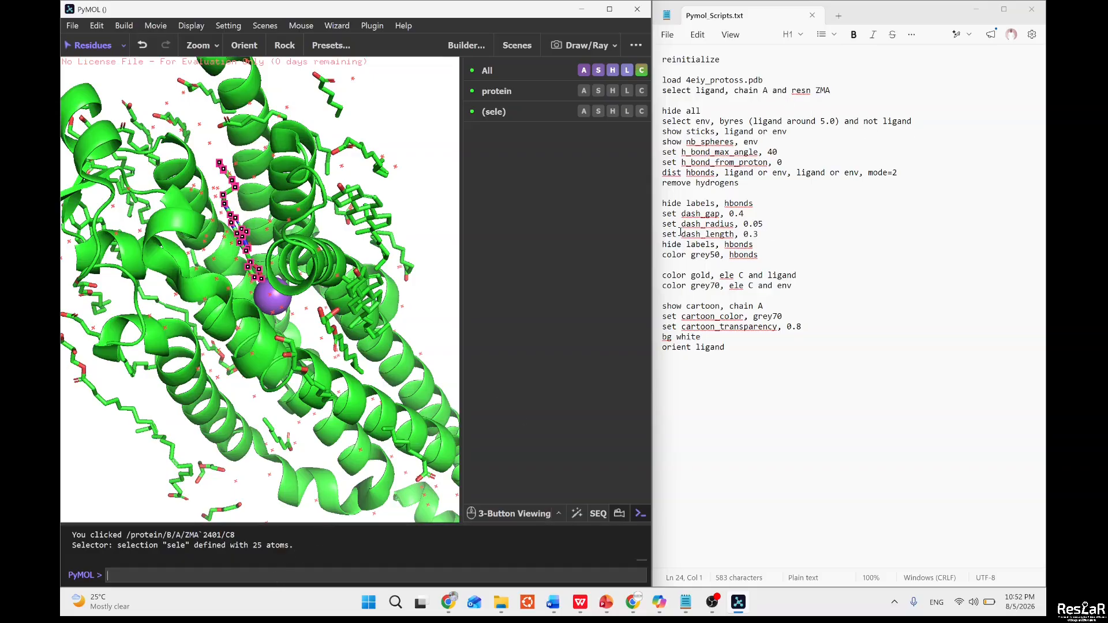
Define a selection named ligand from chain A and residue name ZMA with the select command.
{"action": "type", "text": "select ligand, chain A and"}
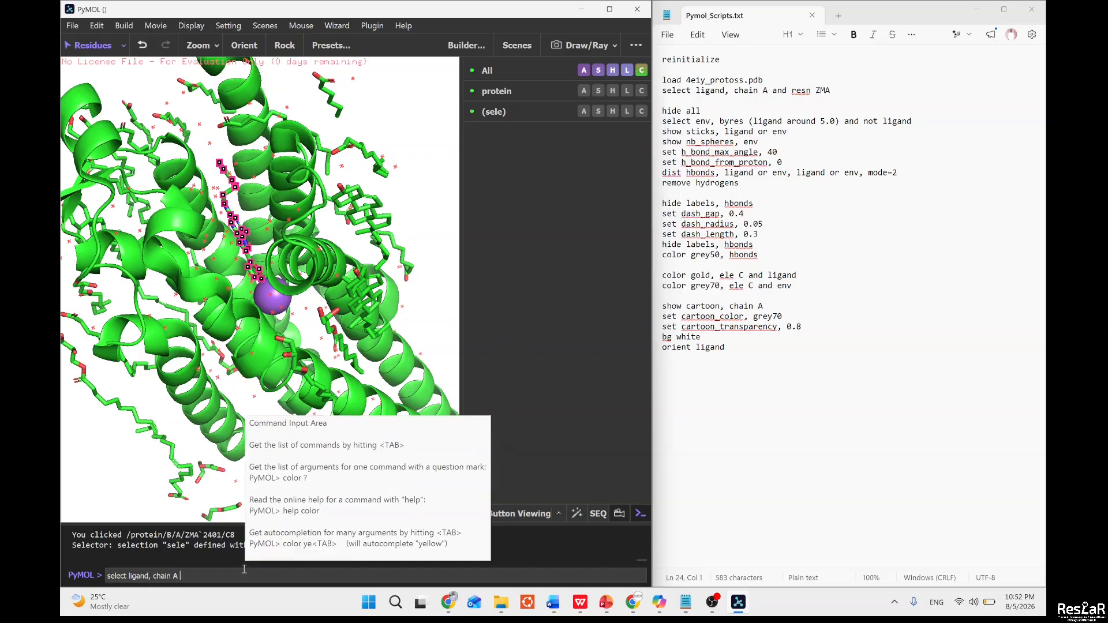
{"action": "type", "text": " resn ZMA"}
{"action": "key", "text": "Return"}
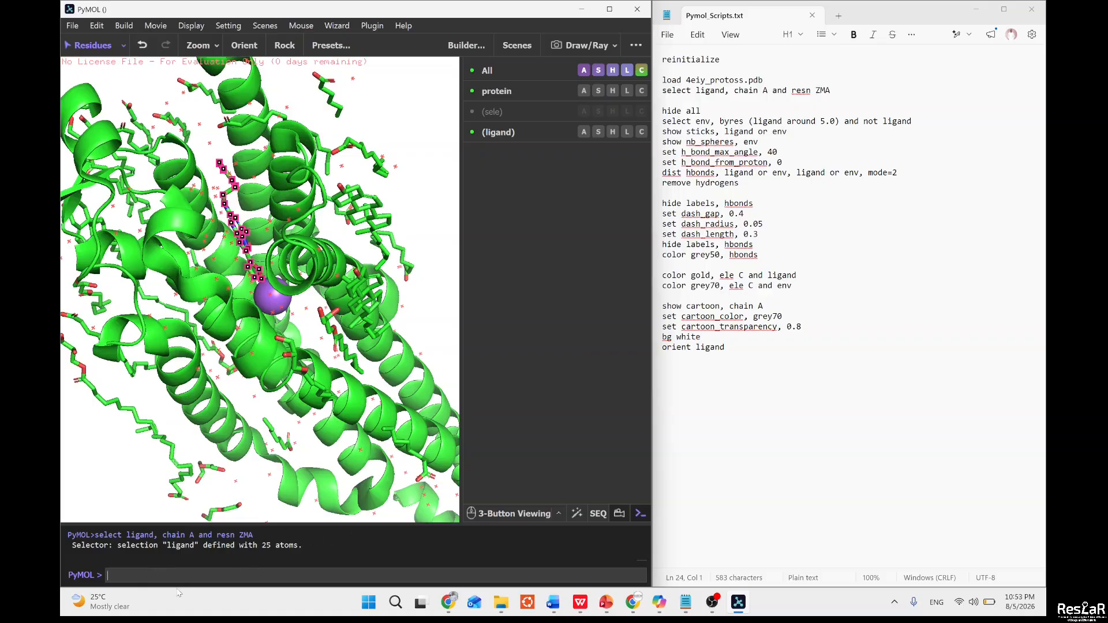
Pick the purple ion to identify it, and define a selection named ion with chain A and resn NA.
{"action": "mouse_move", "coordinate": [285, 321]}
{"action": "left_mouse_down"}
{"action": "mouse_move", "coordinate": [284, 293]}
{"action": "mouse_move", "coordinate": [277, 323]}
{"action": "mouse_move", "coordinate": [289, 312]}
{"action": "left_mouse_up"}
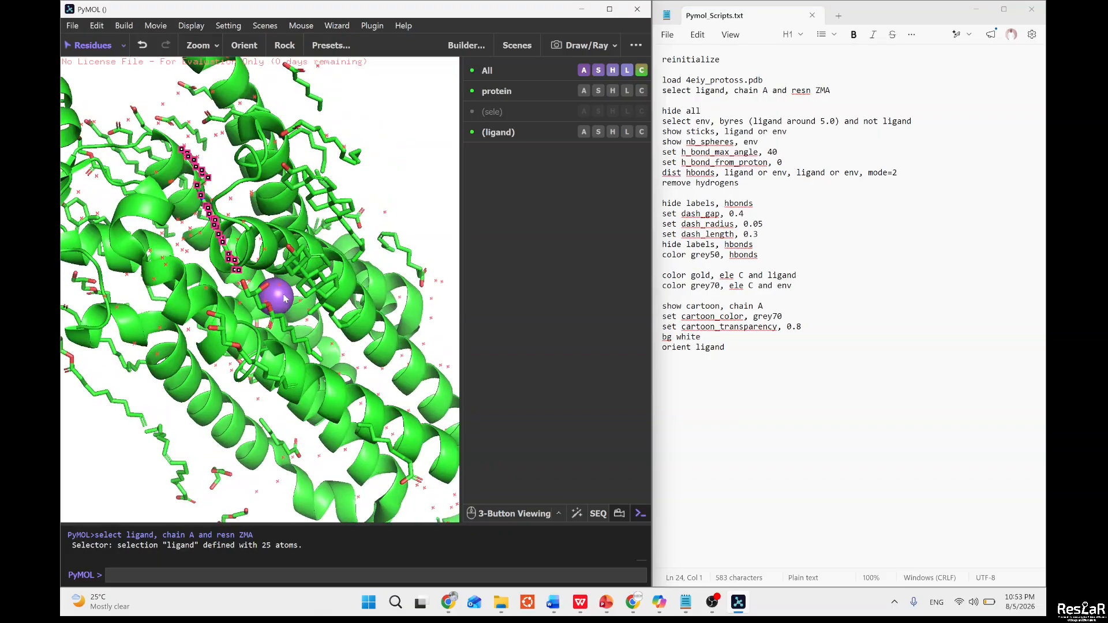
{"action": "left_click", "coordinate": [283, 298]}
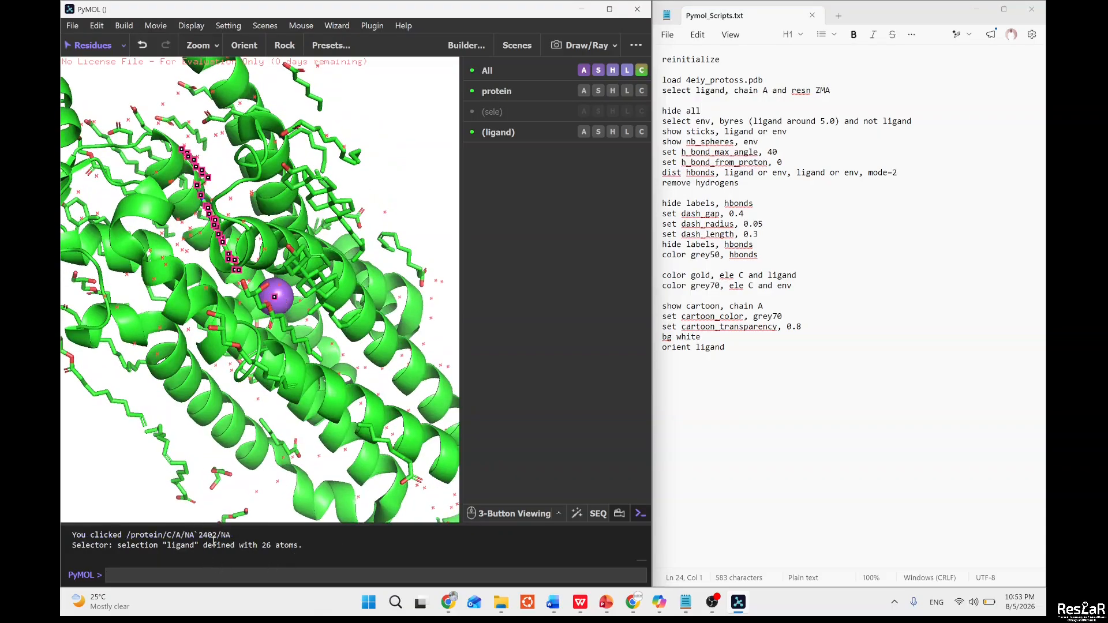
{"action": "left_click", "coordinate": [199, 577]}
{"action": "type", "text": "select ion, chain A and resn NA"}
{"action": "key", "text": "Return"}
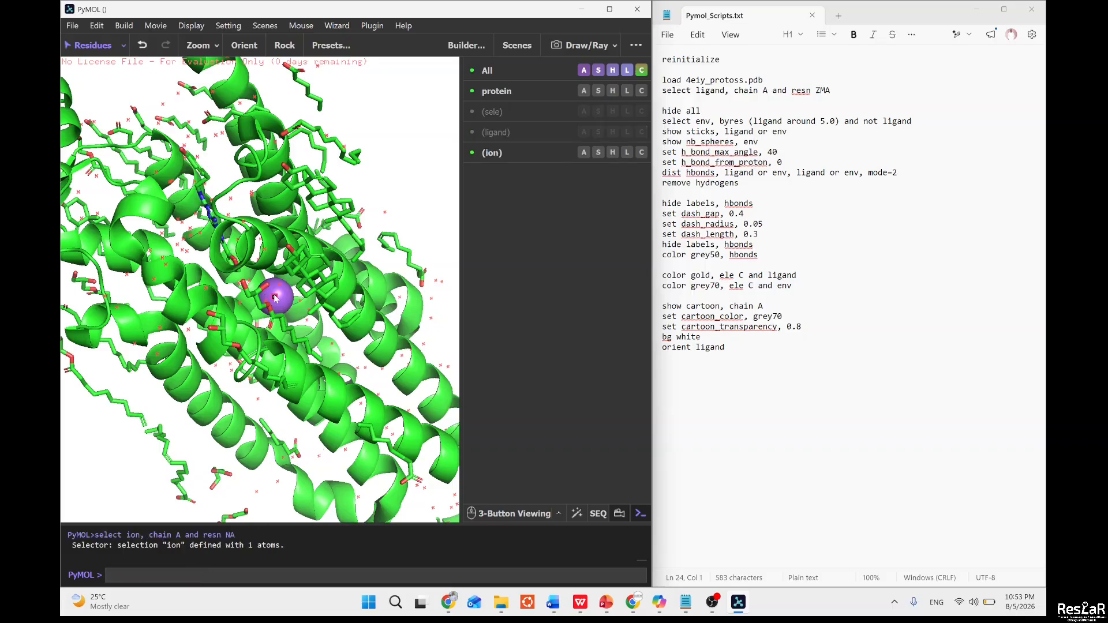
Hide everything in the viewer with hide everything and deactivate the ion selection.
{"action": "type", "text": "ide everything"}
{"action": "key", "text": "Return"}
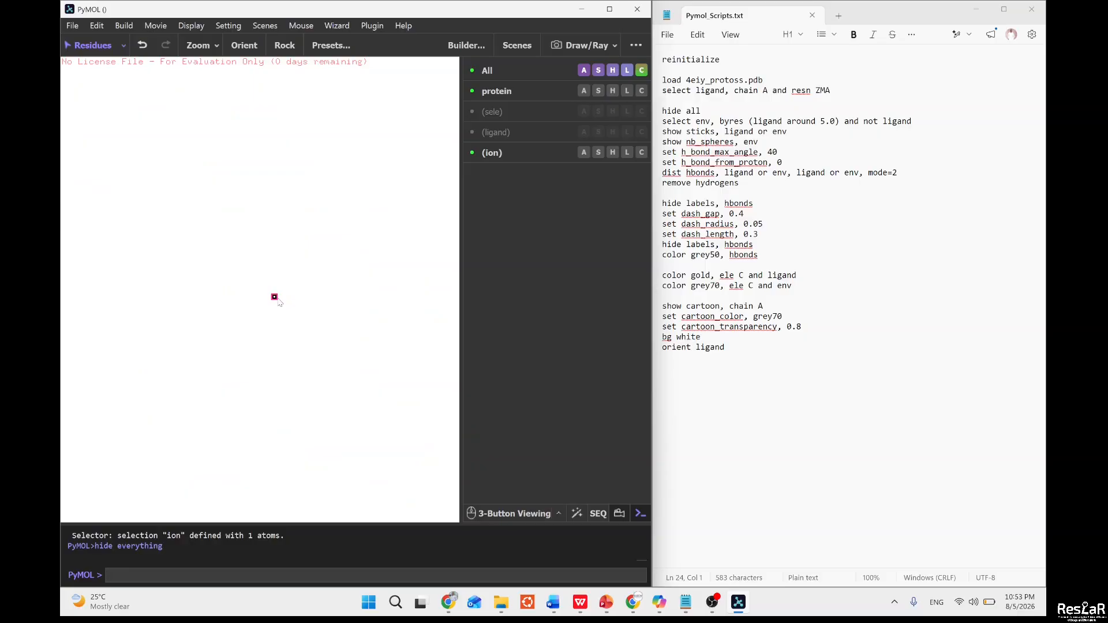
{"action": "left_click", "coordinate": [245, 318]}
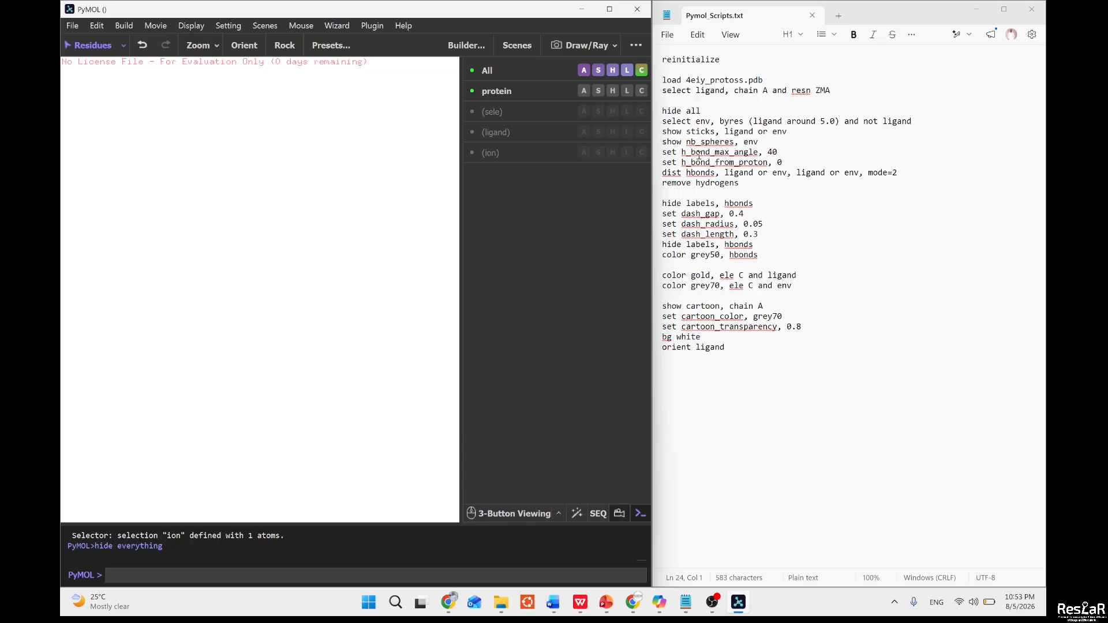
Run the script lines that select env within 5.0 of ligand, show sticks and nb_spheres, create hbonds with h_bond_max_angle 40, and remove hydrogens.
{"action": "left_click_drag", "start_coordinate": [662, 121], "coordinate": [747, 184]}
{"action": "key", "text": "ctrl+c"}
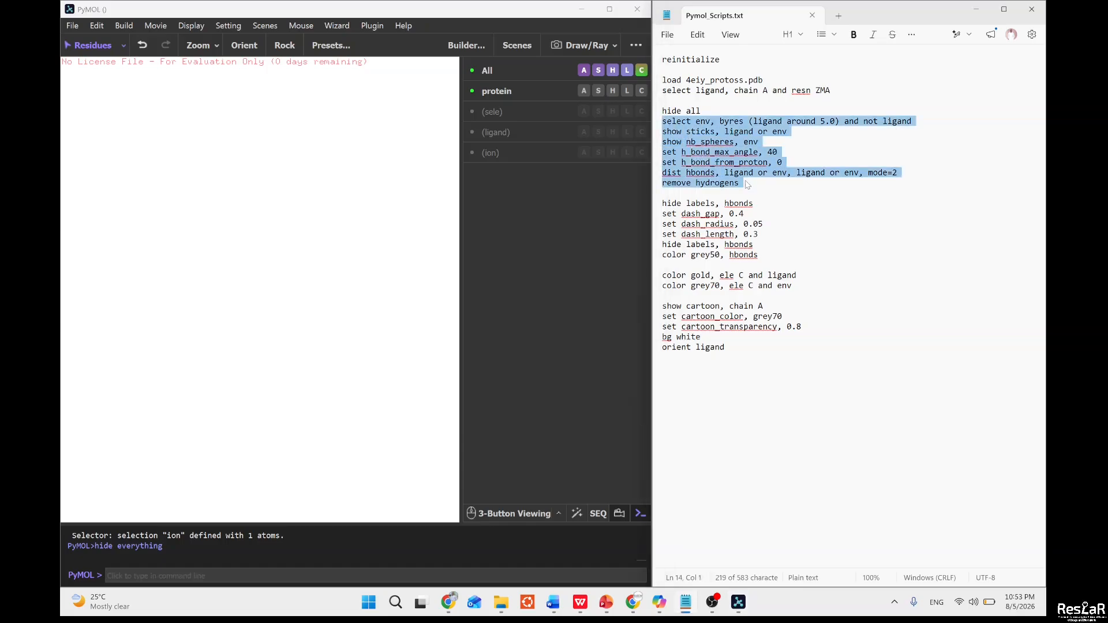
{"action": "left_click", "coordinate": [285, 572]}
{"action": "key", "text": "ctrl+v"}
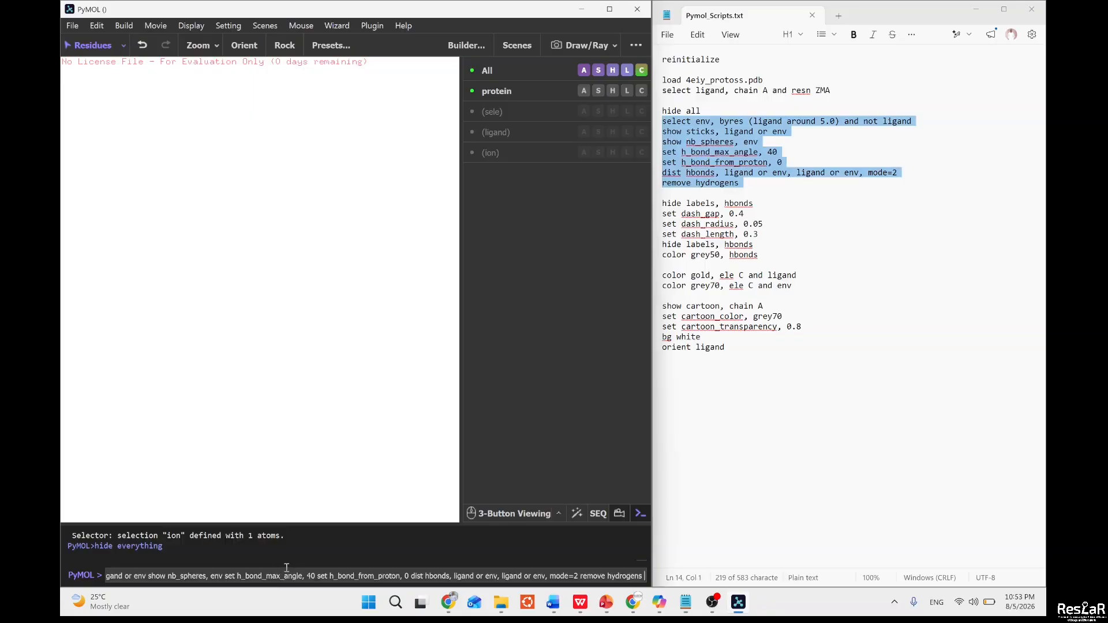
{"action": "key", "text": "Return"}
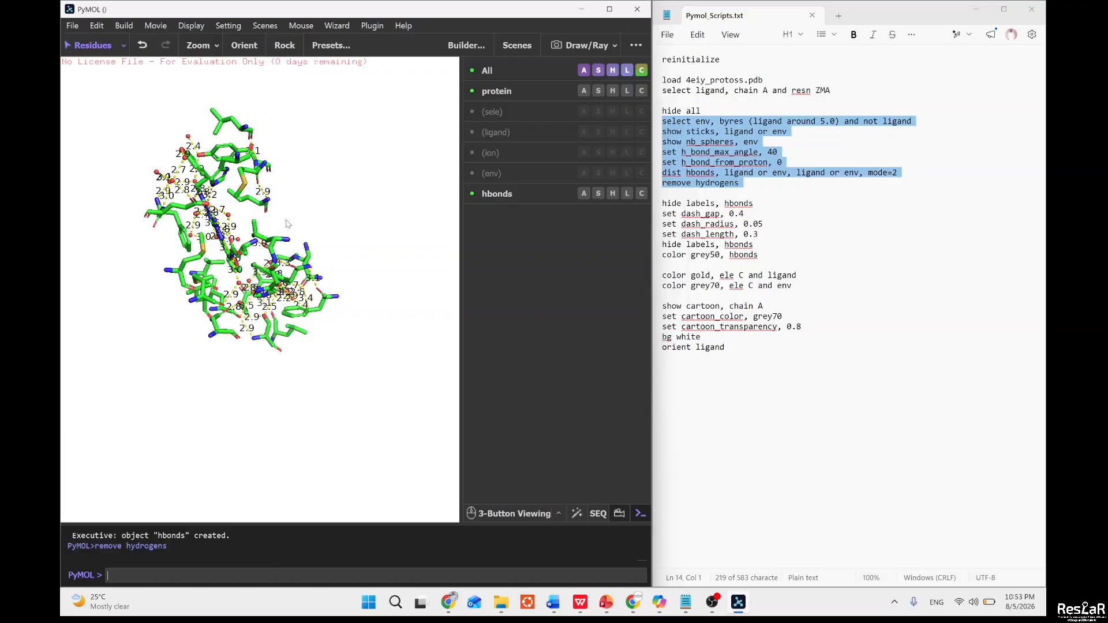
Inspect the binding site up close and hide the distance labels with hide labels, hbond.
{"action": "left_click_drag", "start_coordinate": [289, 222], "coordinate": [257, 251]}
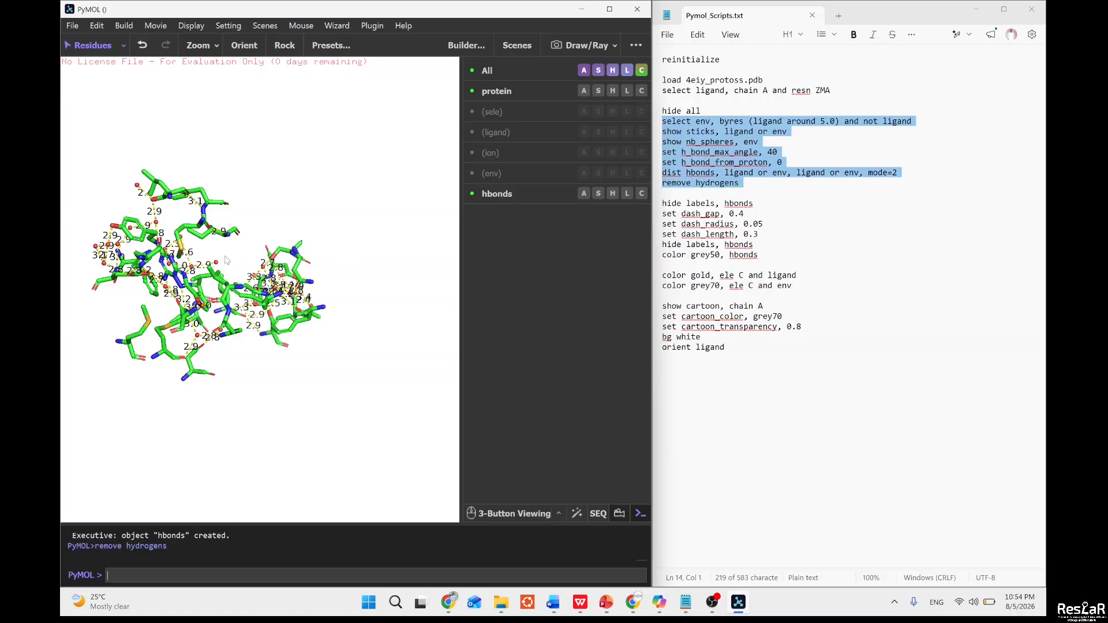
{"action": "middle_click_drag", "start_coordinate": [231, 254], "coordinate": [339, 280]}
{"action": "right_click_drag", "start_coordinate": [337, 278], "coordinate": [358, 330]}
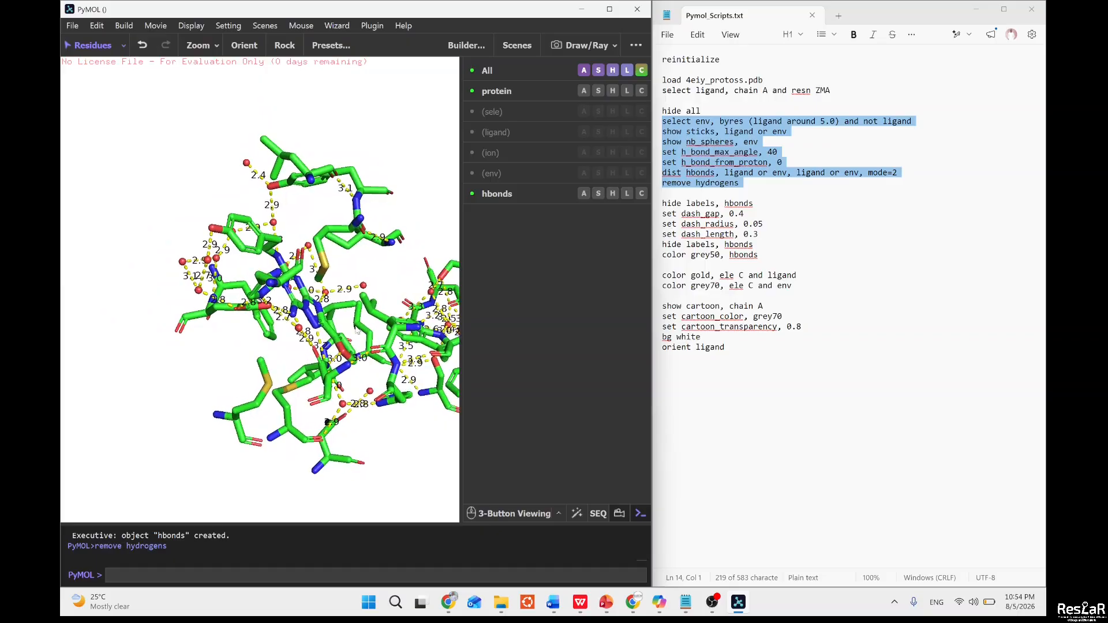
{"action": "left_click_drag", "start_coordinate": [360, 324], "coordinate": [323, 312]}
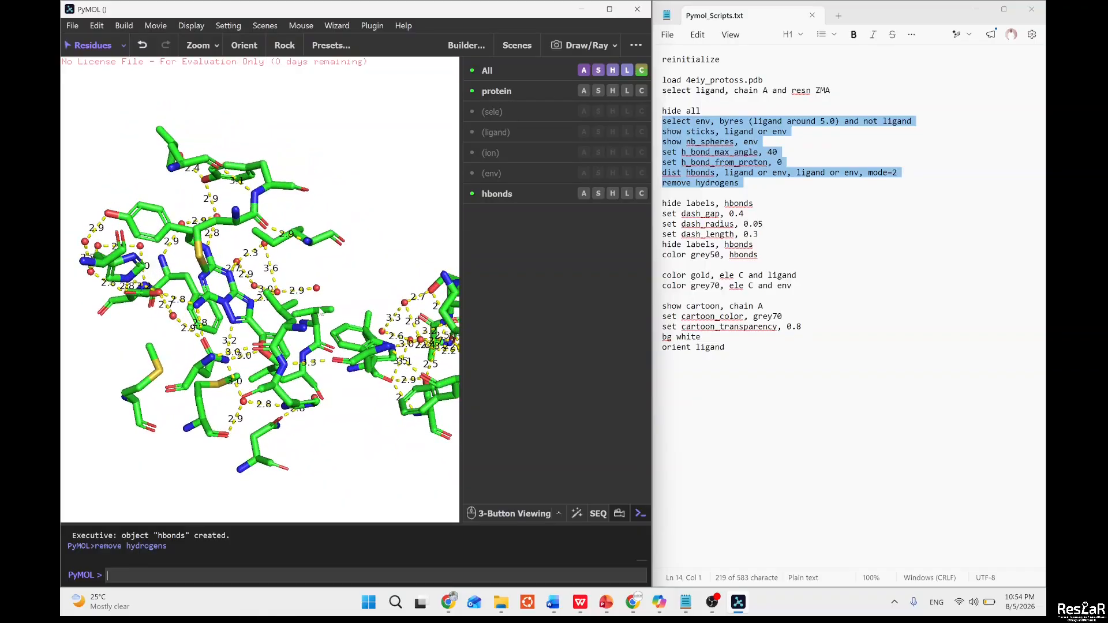
{"action": "left_click", "coordinate": [204, 570]}
{"action": "type", "text": "hide "}
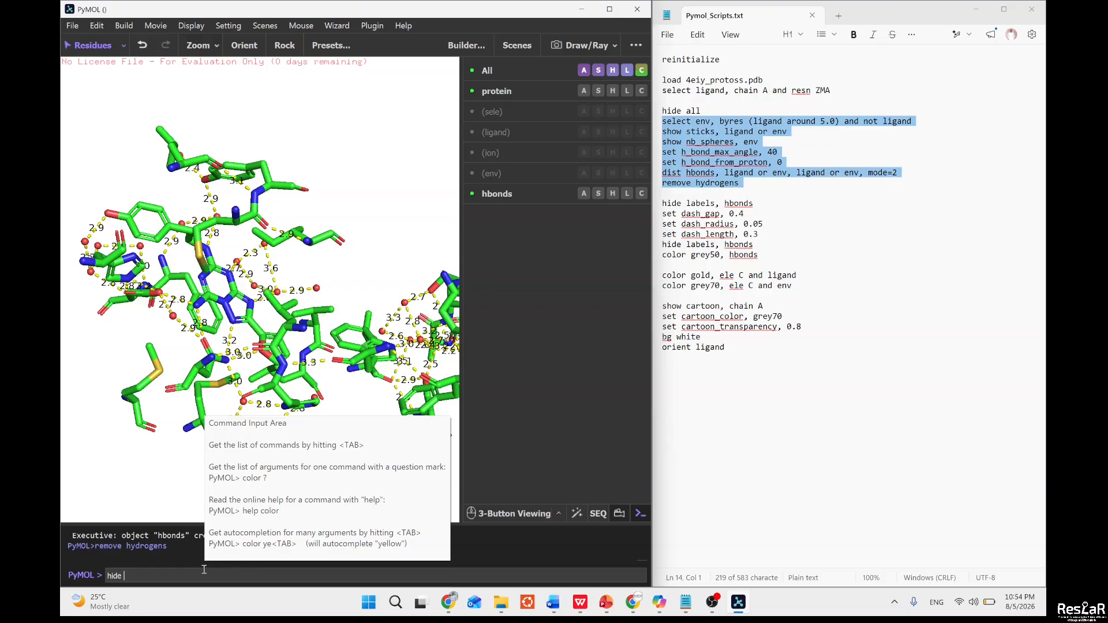
{"action": "type", "text": "labels, hbins"}
{"action": "key", "text": "BackSpace"}
{"action": "key", "text": "BackSpace"}
{"action": "key", "text": "BackSpace"}
{"action": "type", "text": "ond"}
{"action": "key", "text": "Return"}
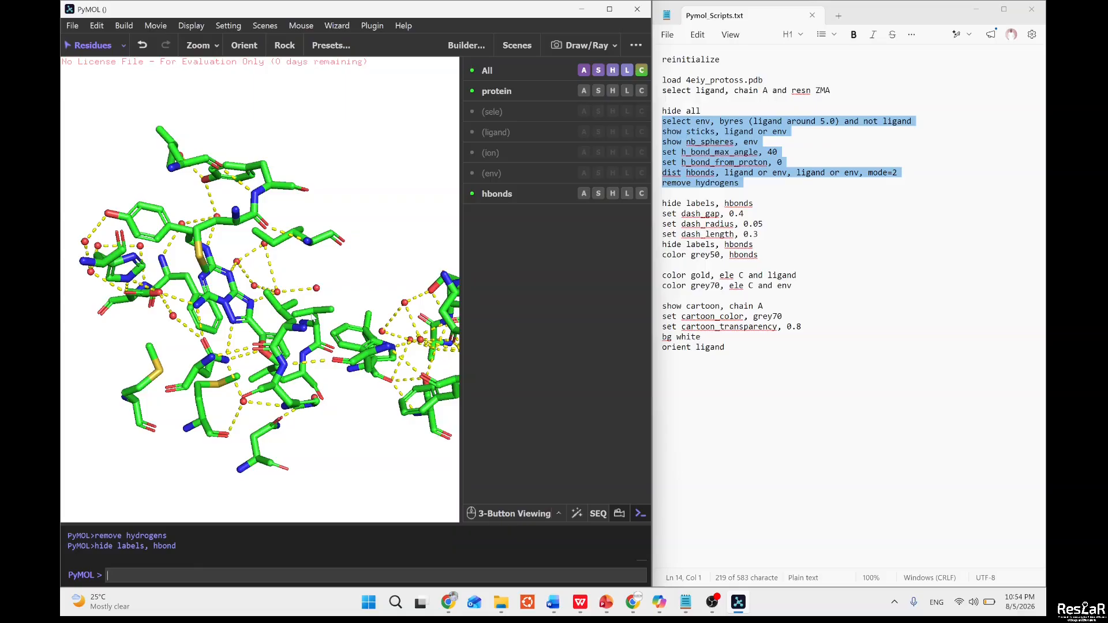
Set the gap of the hydrogen-bond dashes with set dash_gap, 0.4.
{"action": "left_click_drag", "start_coordinate": [280, 286], "coordinate": [316, 277]}
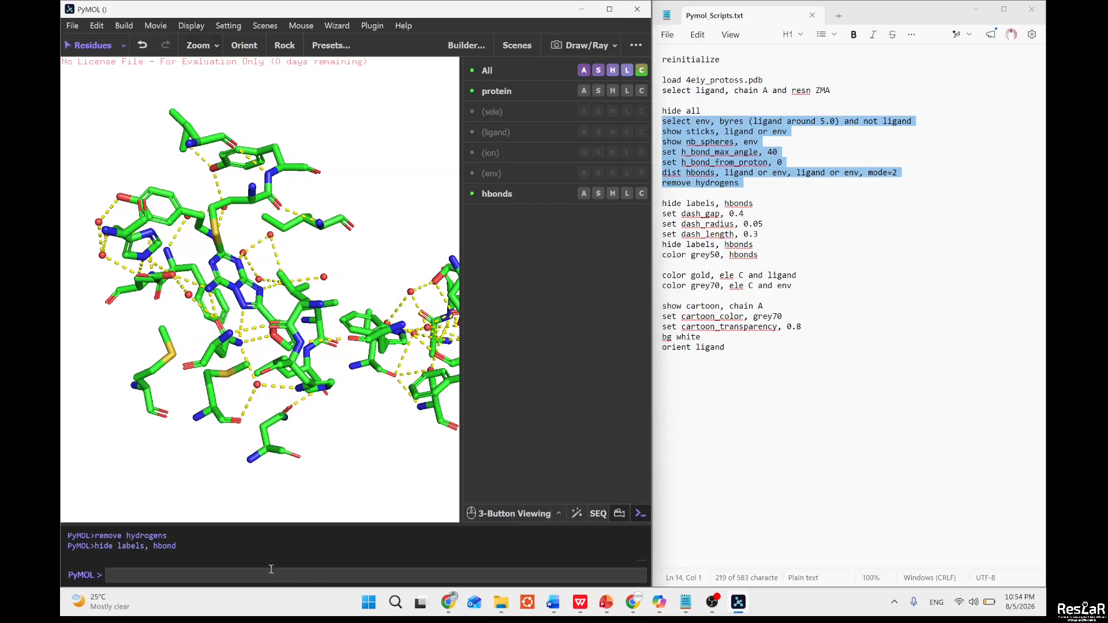
{"action": "type", "text": "set dash"}
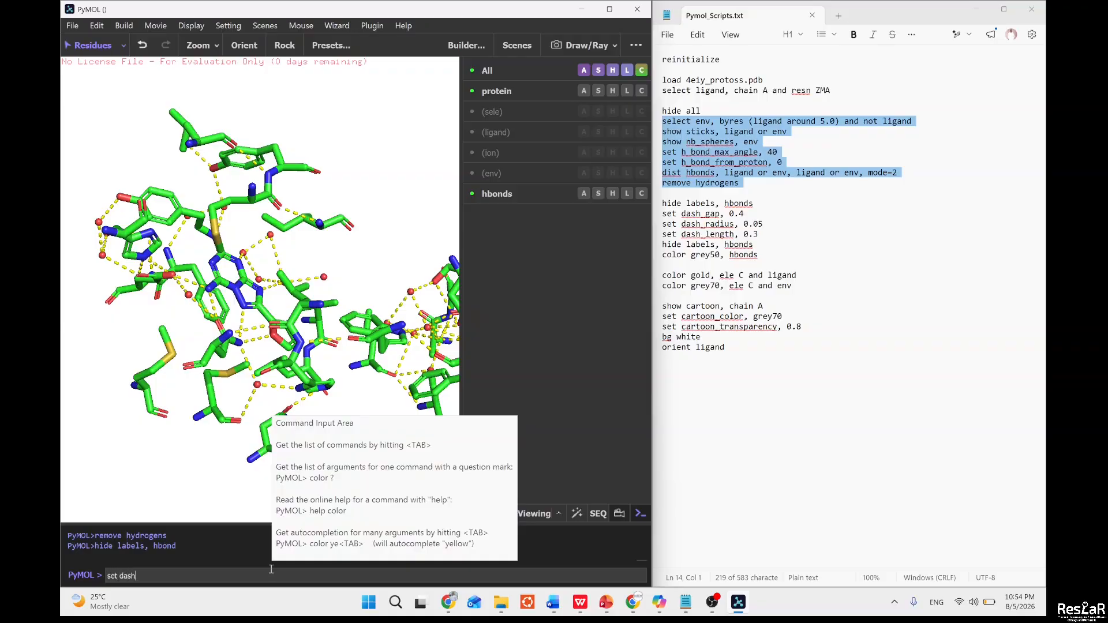
{"action": "type", "text": "_gap, 0.4"}
{"action": "key", "text": "Return"}
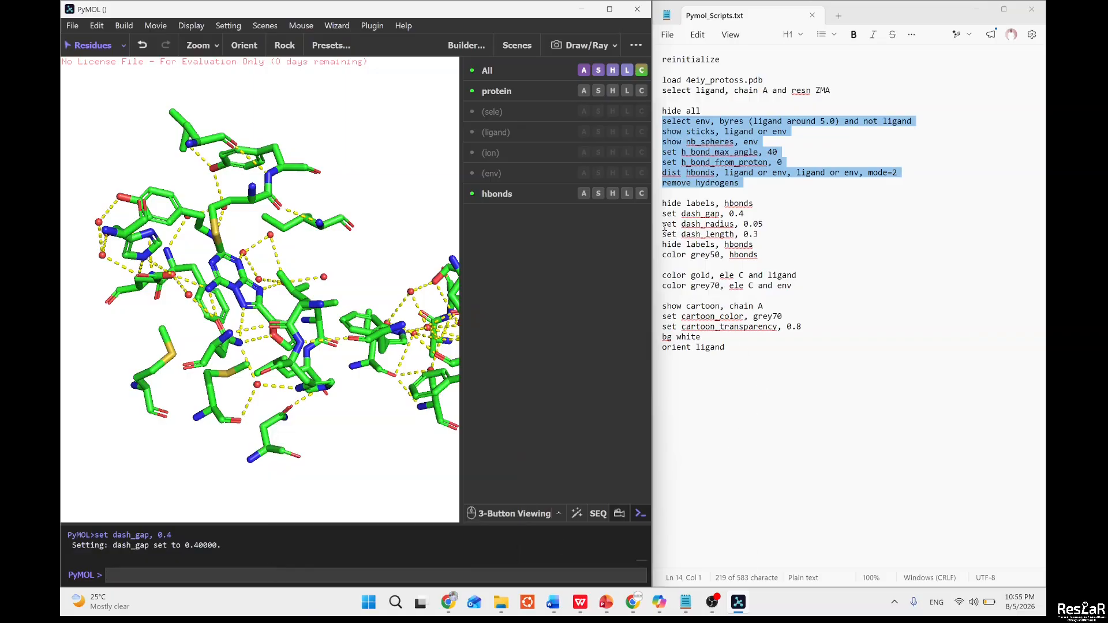
Run the script lines that set dash_radius to 0.05 and dash_length to 0.3, hide the hbonds labels, and color hbonds grey50.
{"action": "left_click_drag", "start_coordinate": [664, 229], "coordinate": [764, 252]}
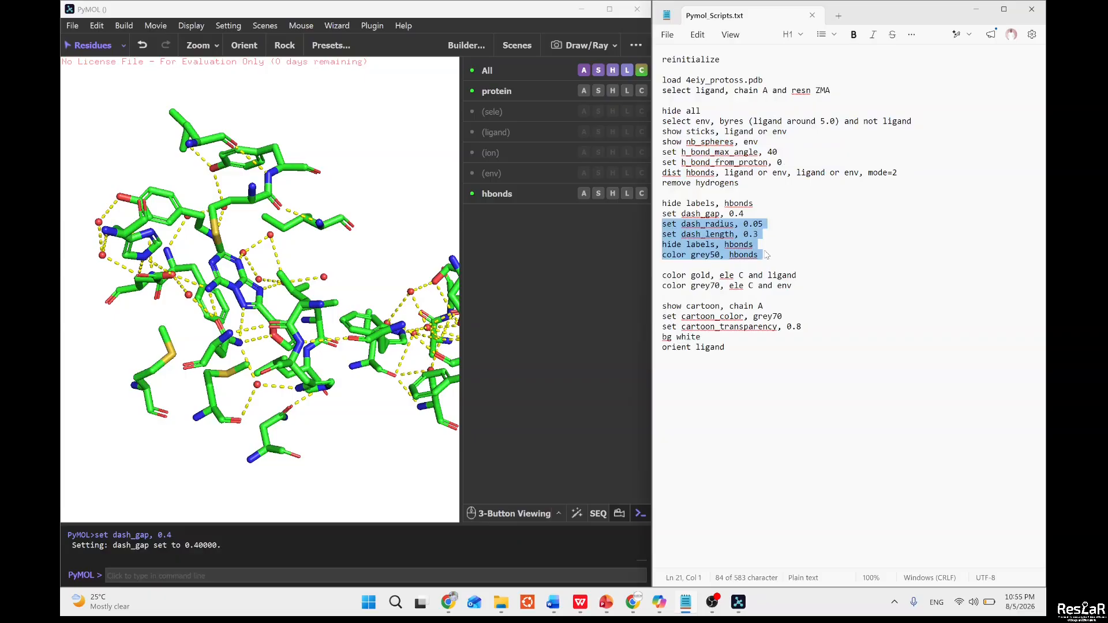
{"action": "left_click", "coordinate": [326, 574]}
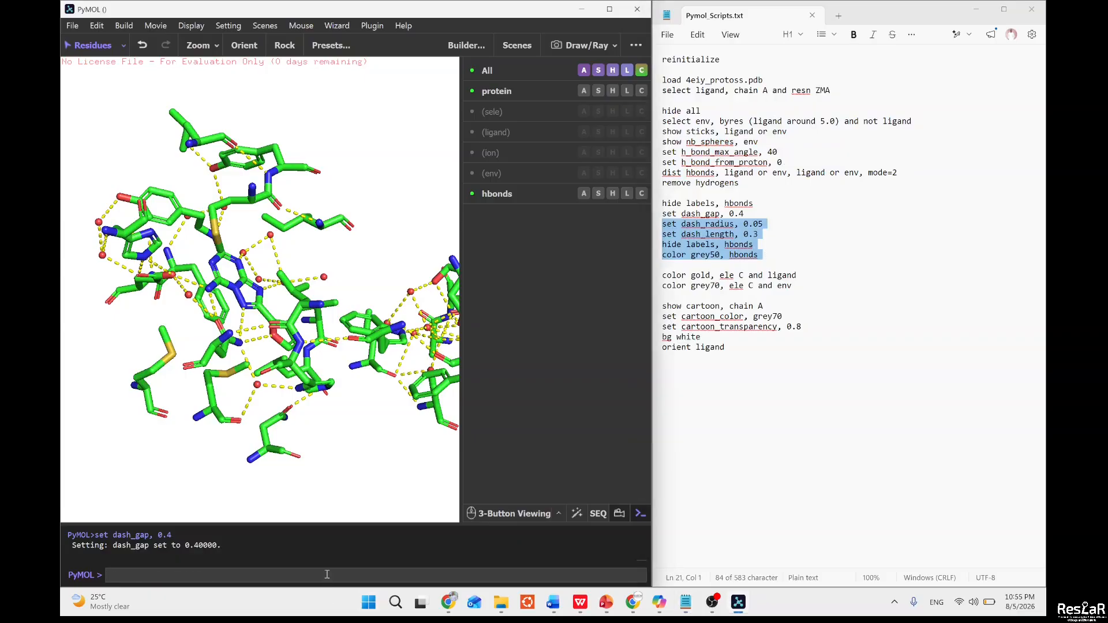
{"action": "type", "text": "set dash_radius, 0.05 set dash_length, 0.3 hide labels, hbonds color grey50, hbonds"}
{"action": "key", "text": "Return"}
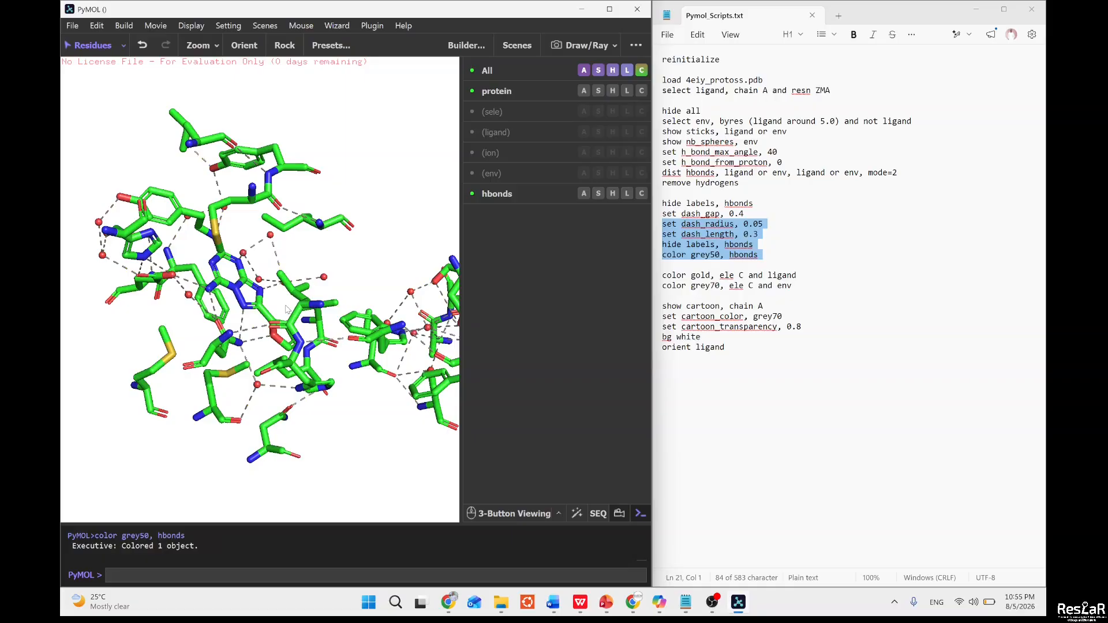
Color the ligand's carbon atoms gold with color gold, ele C and ligand.
{"action": "left_click_drag", "start_coordinate": [324, 282], "coordinate": [292, 297]}
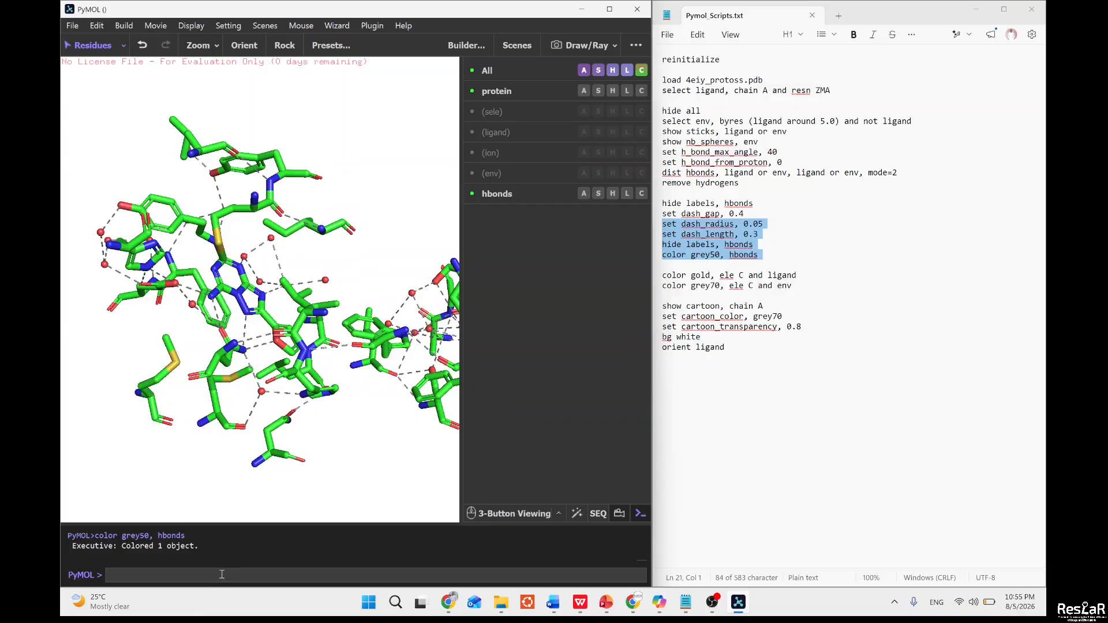
{"action": "type", "text": "color"}
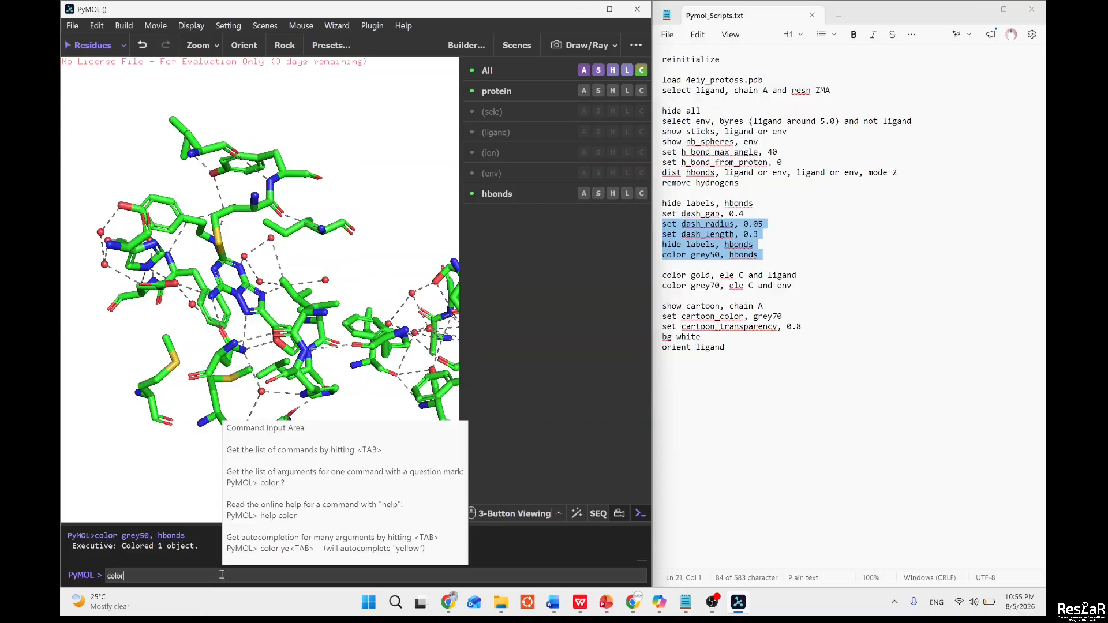
{"action": "type", "text": " gold, ele C and ligand"}
{"action": "key", "text": "Return"}
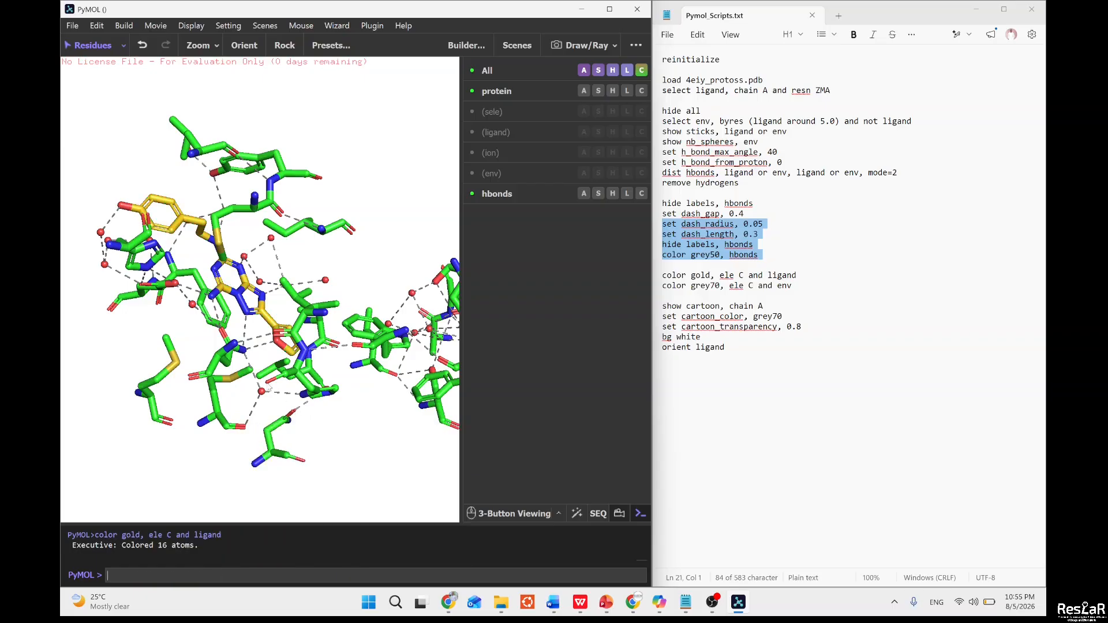
Examine the gold ligand up close and color the surrounding env carbons with color grey70, ele C and env.
{"action": "mouse_move", "coordinate": [255, 321]}
{"action": "left_mouse_down"}
{"action": "mouse_move", "coordinate": [262, 297]}
{"action": "mouse_move", "coordinate": [245, 304]}
{"action": "mouse_move", "coordinate": [259, 327]}
{"action": "left_mouse_up"}
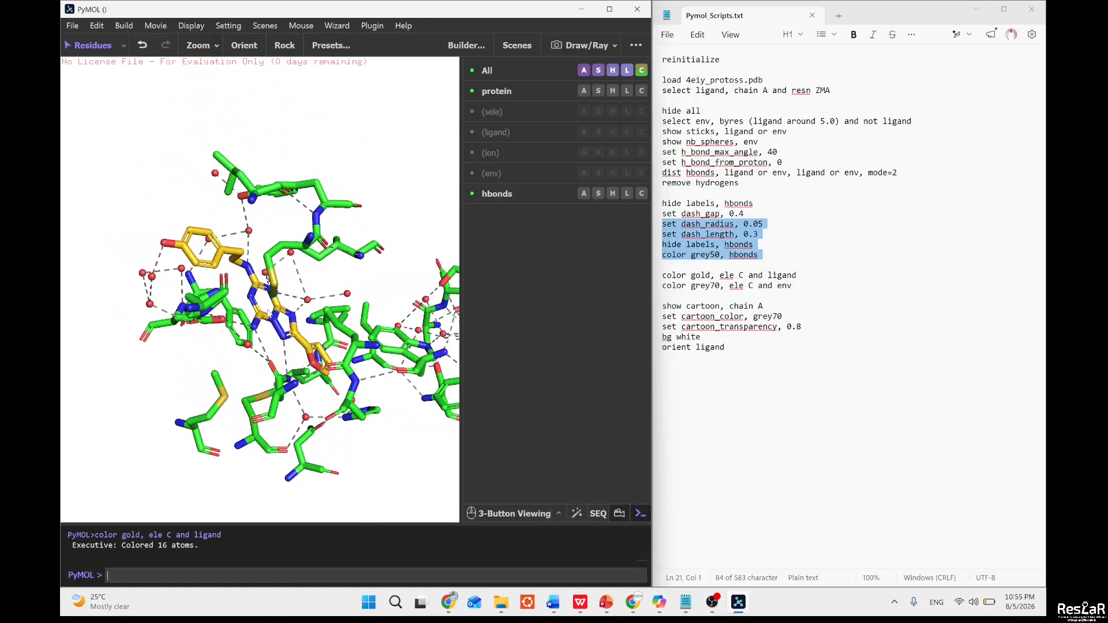
{"action": "middle_click_drag", "start_coordinate": [270, 315], "coordinate": [322, 293]}
{"action": "scroll", "coordinate": [322, 293], "scroll_direction": "up", "scroll_amount": 3}
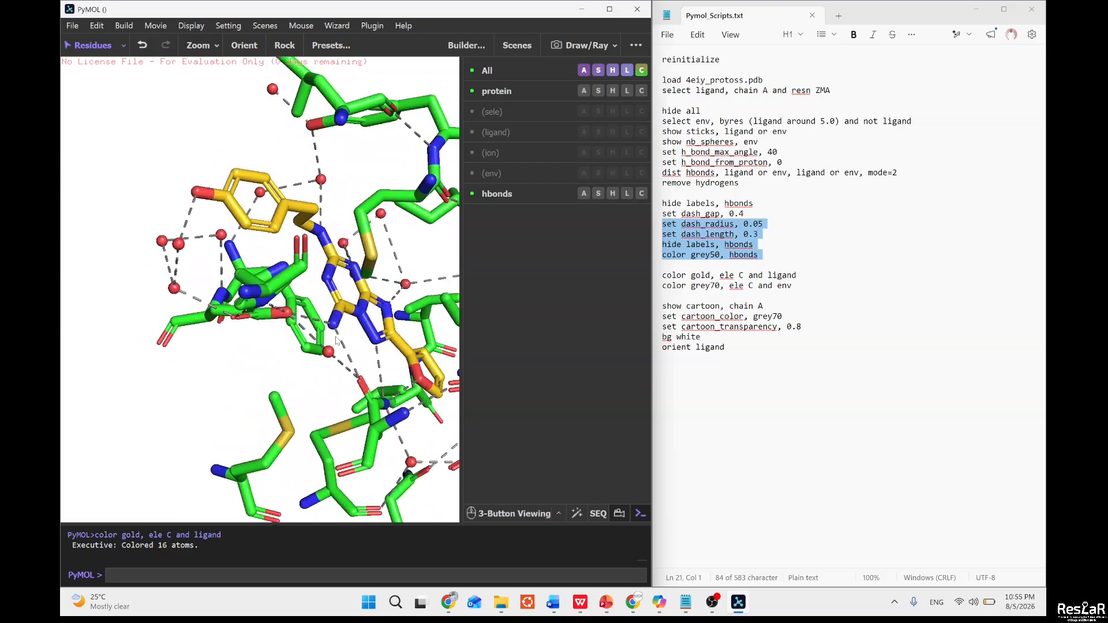
{"action": "mouse_move", "coordinate": [385, 286]}
{"action": "left_mouse_down"}
{"action": "mouse_move", "coordinate": [342, 276]}
{"action": "mouse_move", "coordinate": [369, 278]}
{"action": "left_mouse_up"}
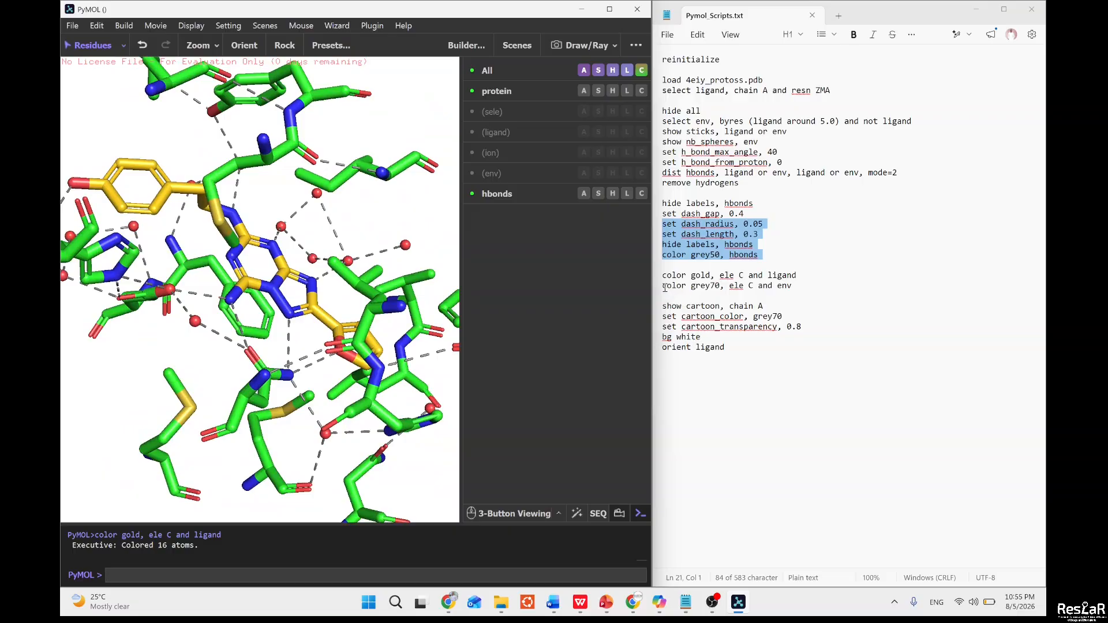
{"action": "left_click_drag", "start_coordinate": [663, 285], "coordinate": [793, 286]}
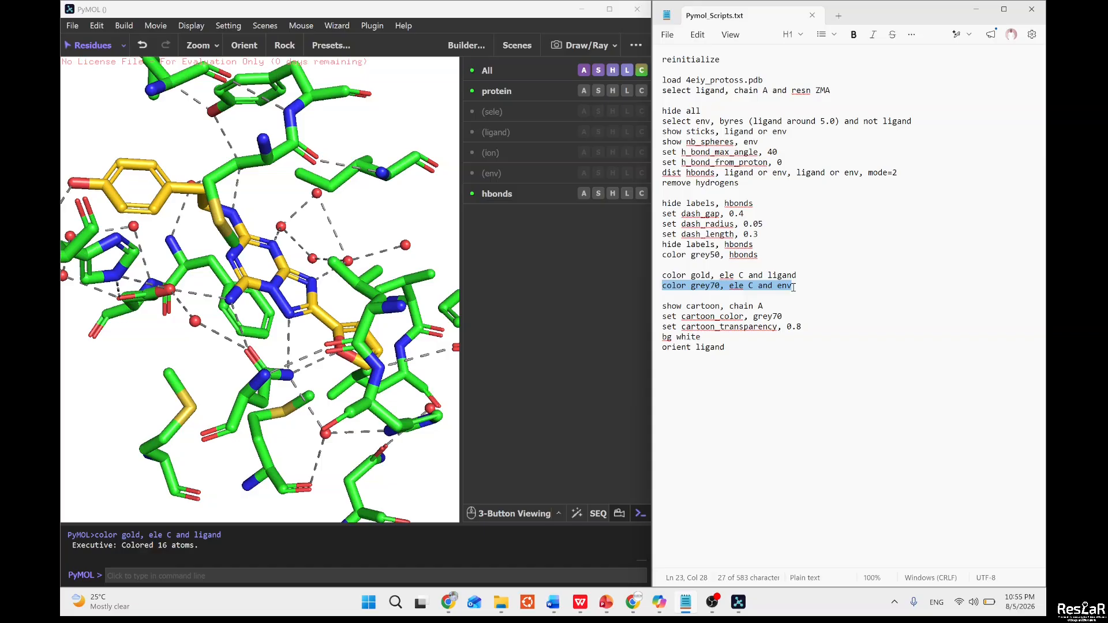
{"action": "left_click", "coordinate": [253, 575]}
{"action": "type", "text": "color grey70, ele C and env"}
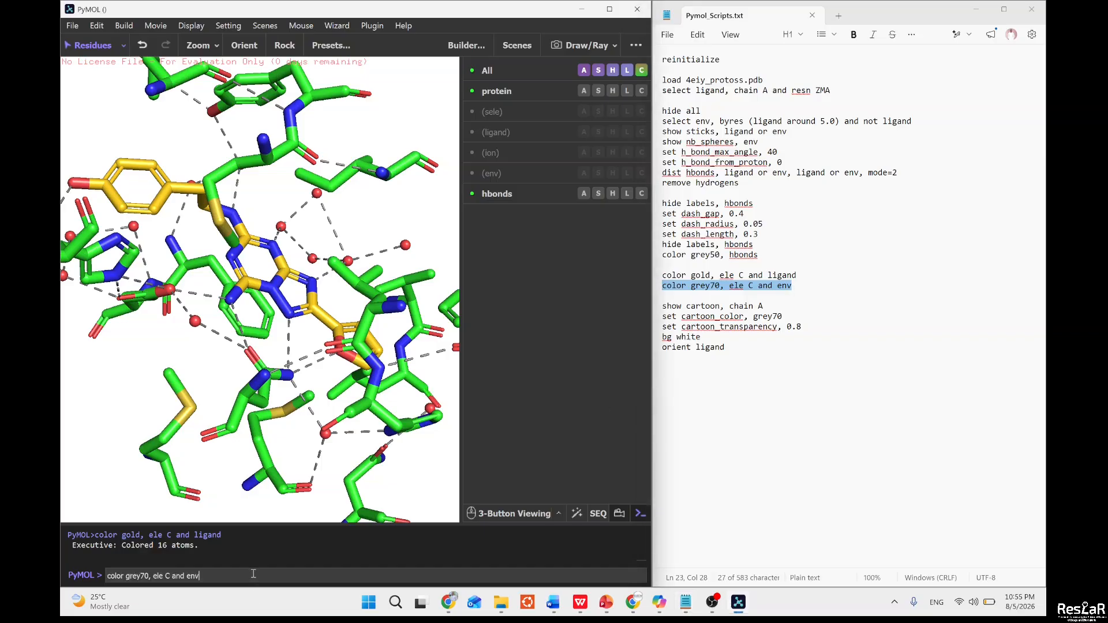
{"action": "key", "text": "Return"}
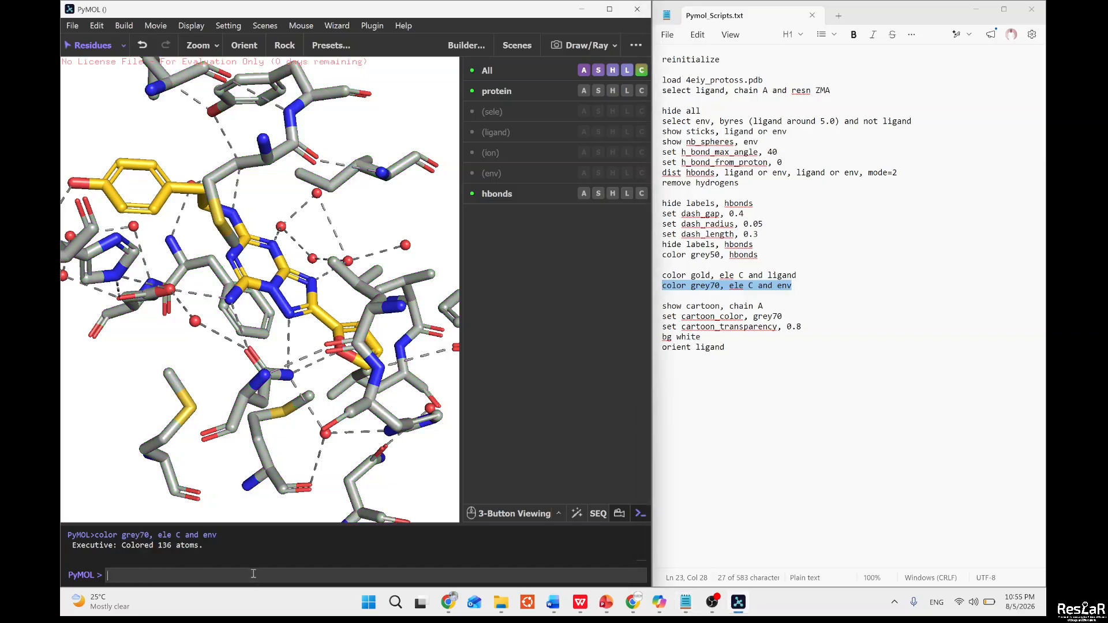
Run the script lines that show chain A as cartoon, set cartoon_color to grey70 and cartoon_transparency to 0.8, and view the whole complex.
{"action": "left_click_drag", "start_coordinate": [341, 362], "coordinate": [342, 344]}
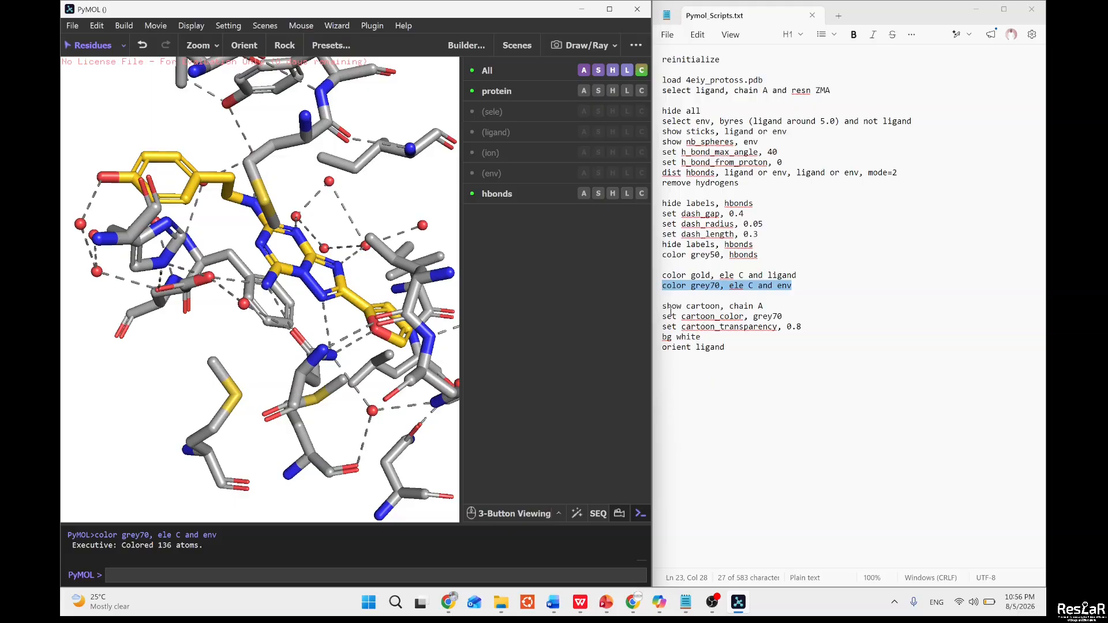
{"action": "left_click_drag", "start_coordinate": [662, 305], "coordinate": [805, 329]}
{"action": "key", "text": "ctrl+c"}
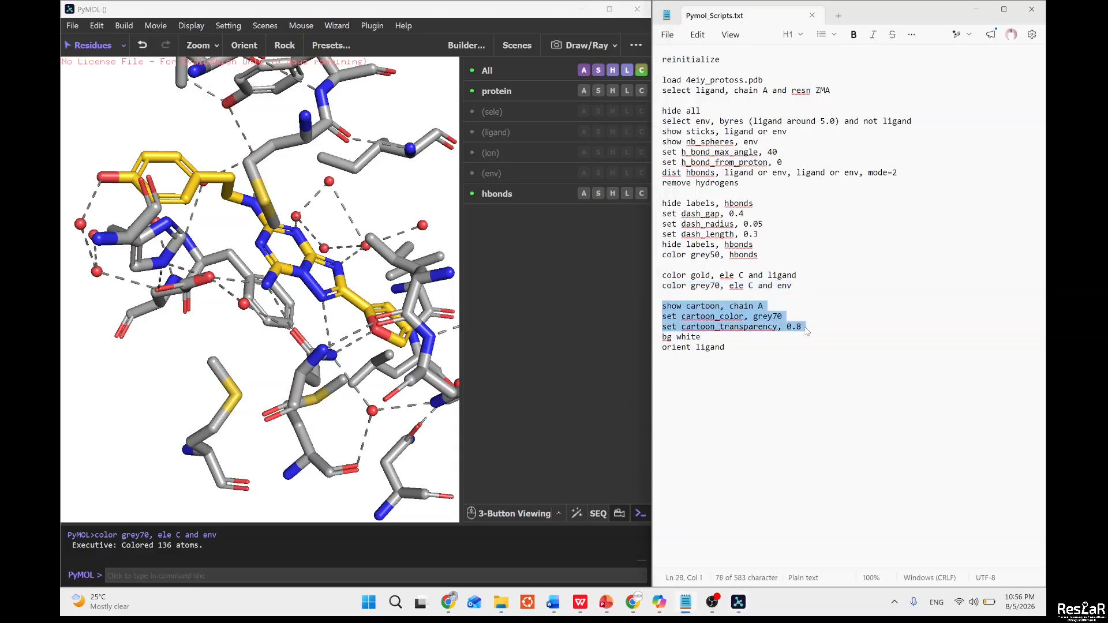
{"action": "left_click", "coordinate": [283, 575]}
{"action": "key", "text": "ctrl+v"}
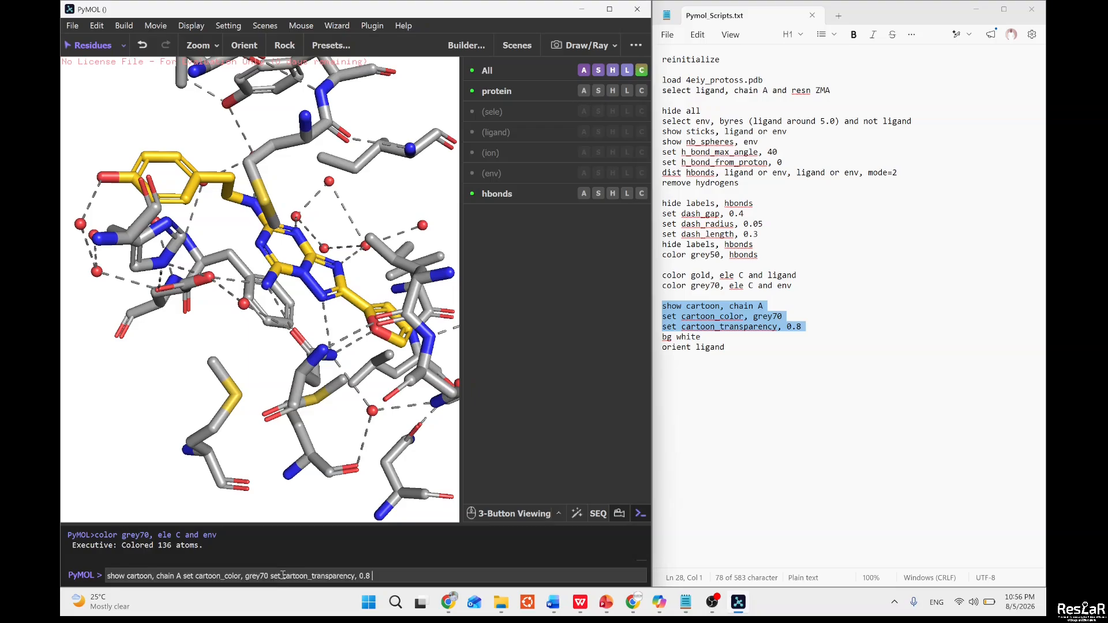
{"action": "key", "text": "Return"}
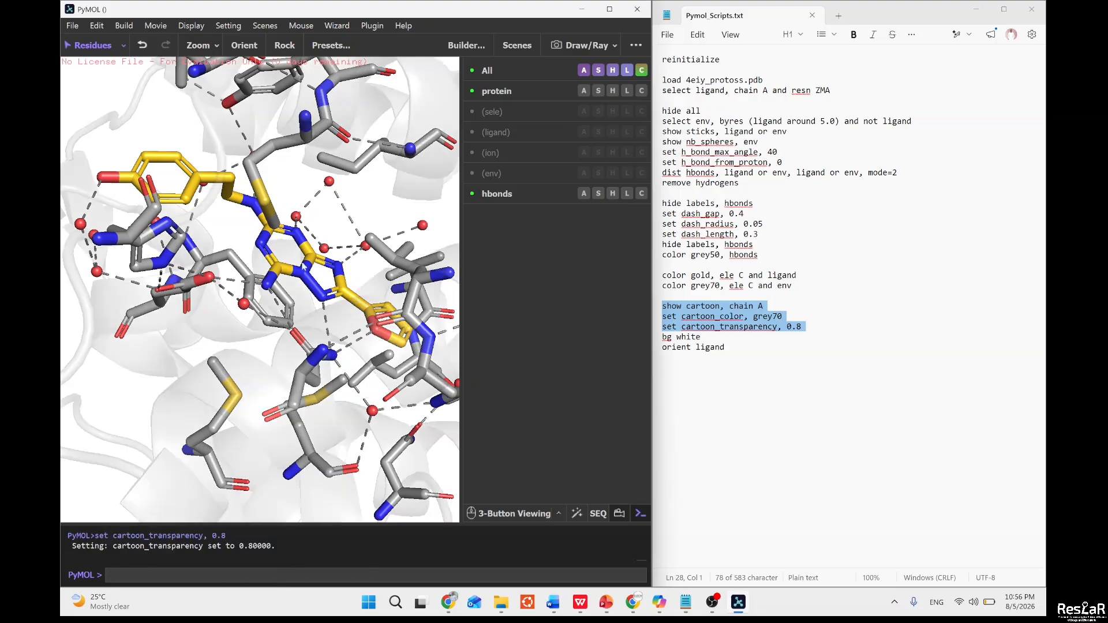
{"action": "right_click_drag", "start_coordinate": [342, 235], "coordinate": [339, 116]}
{"action": "left_click_drag", "start_coordinate": [329, 228], "coordinate": [297, 322]}
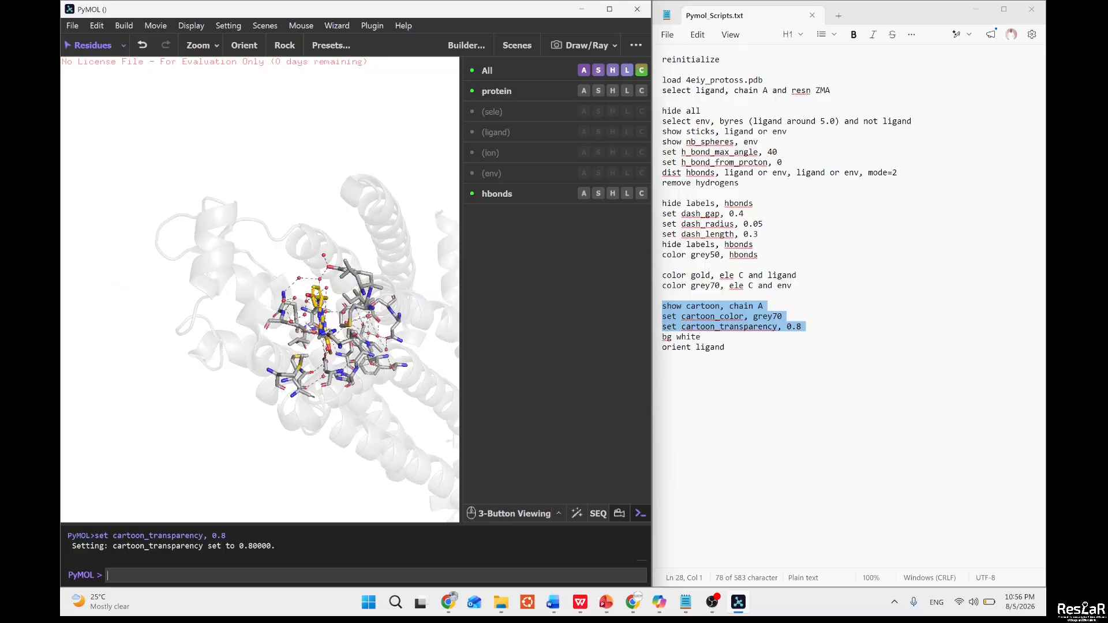
Align the view to the gold ligand with the command orient ligand.
{"action": "right_click_drag", "start_coordinate": [312, 317], "coordinate": [380, 406]}
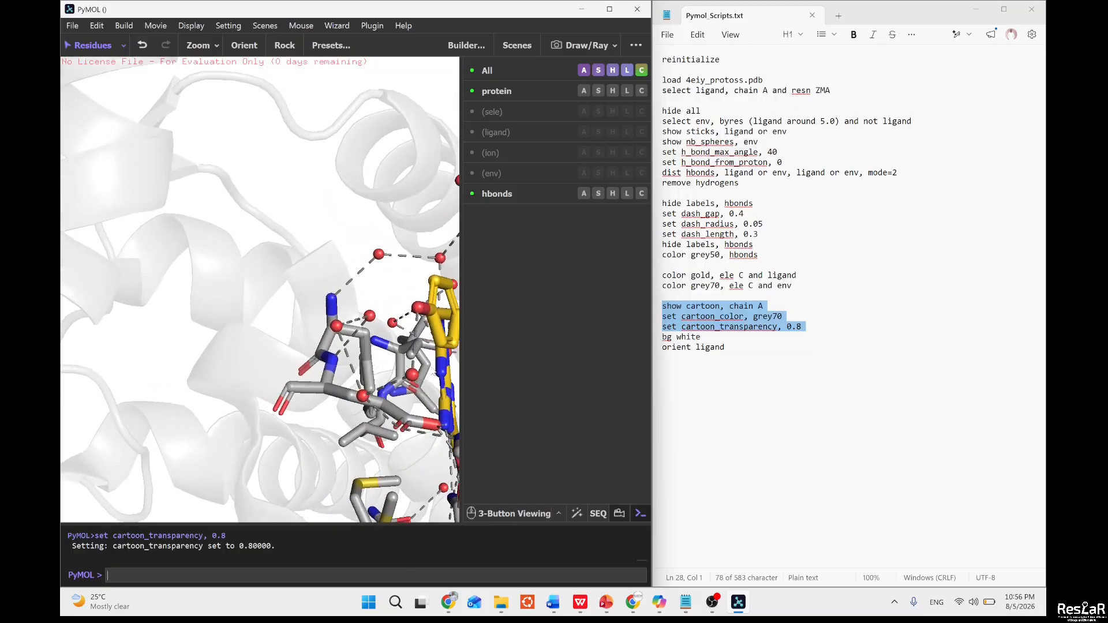
{"action": "middle_click_drag", "start_coordinate": [419, 380], "coordinate": [298, 314]}
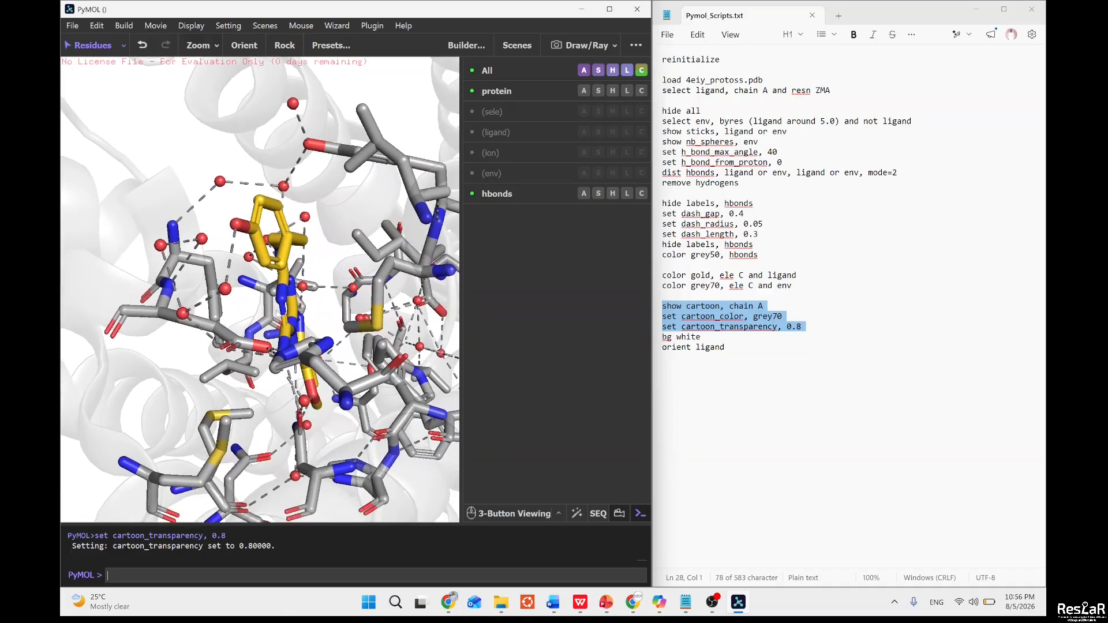
{"action": "left_click_drag", "start_coordinate": [297, 314], "coordinate": [241, 300]}
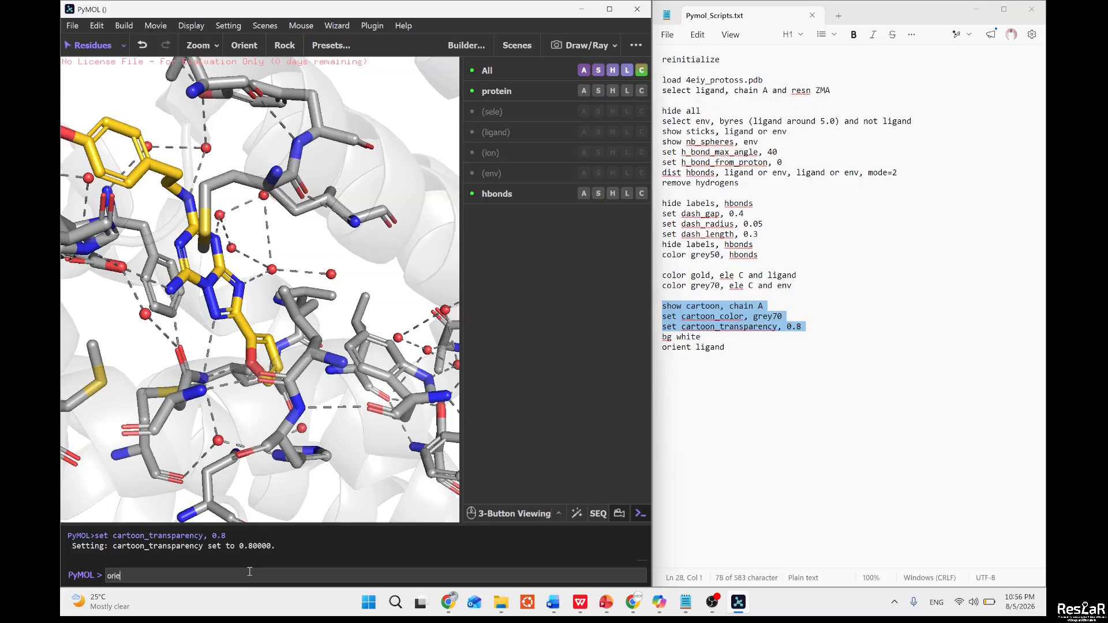
{"action": "type", "text": "nt ligand"}
{"action": "key", "text": "Return"}
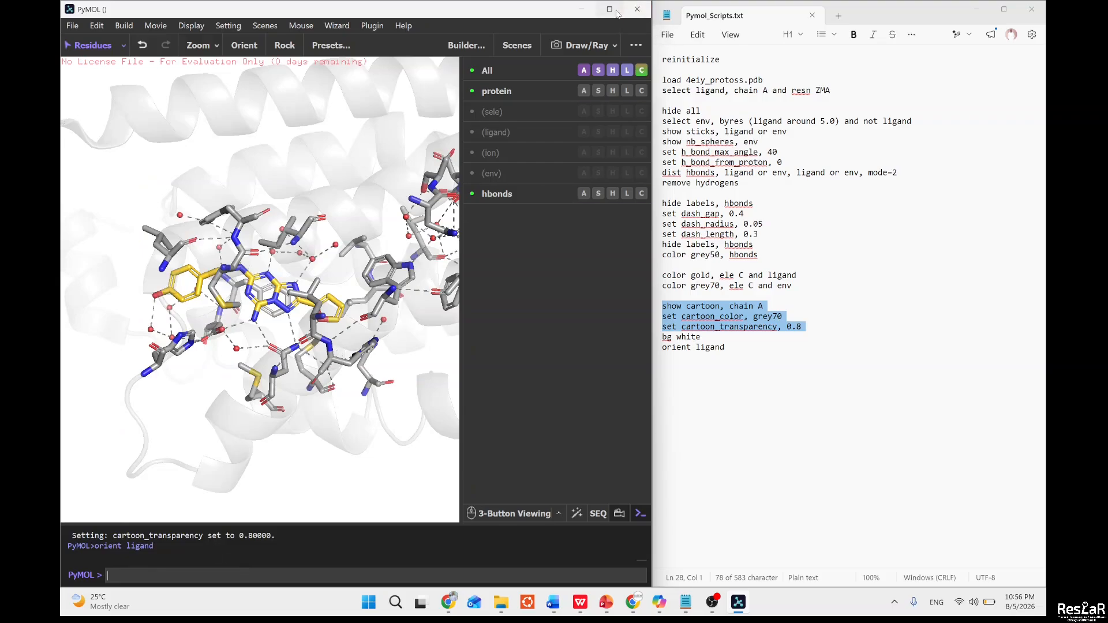
Examine the ligand's hydrogen bonds with the surrounding residues and waters from several angles in an enlarged window.
{"action": "left_click", "coordinate": [610, 9]}
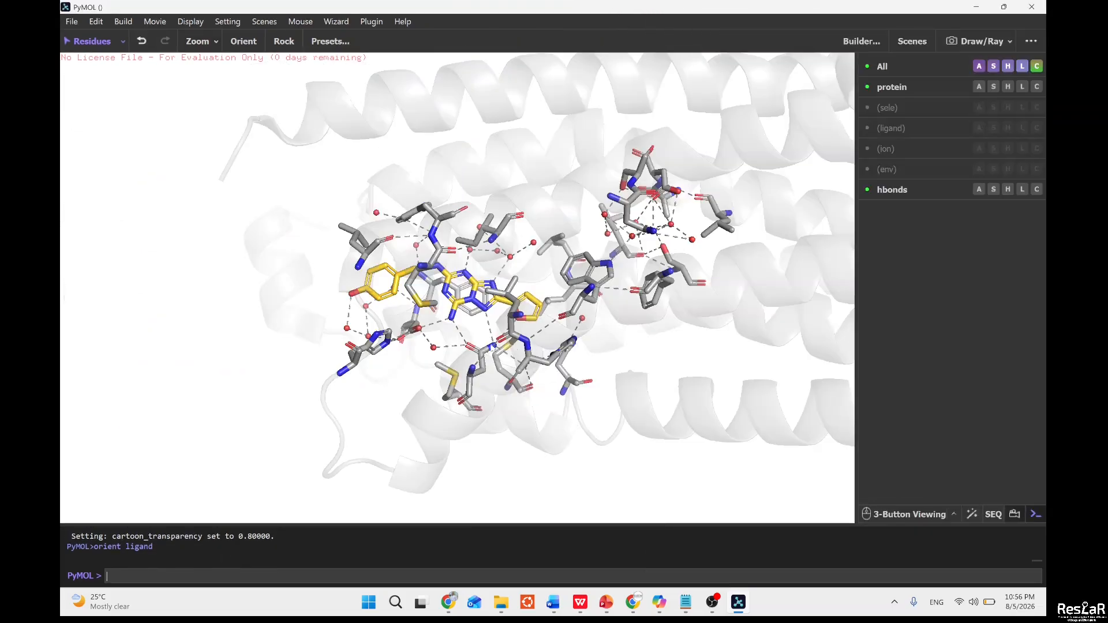
{"action": "right_click_drag", "start_coordinate": [479, 353], "coordinate": [550, 483]}
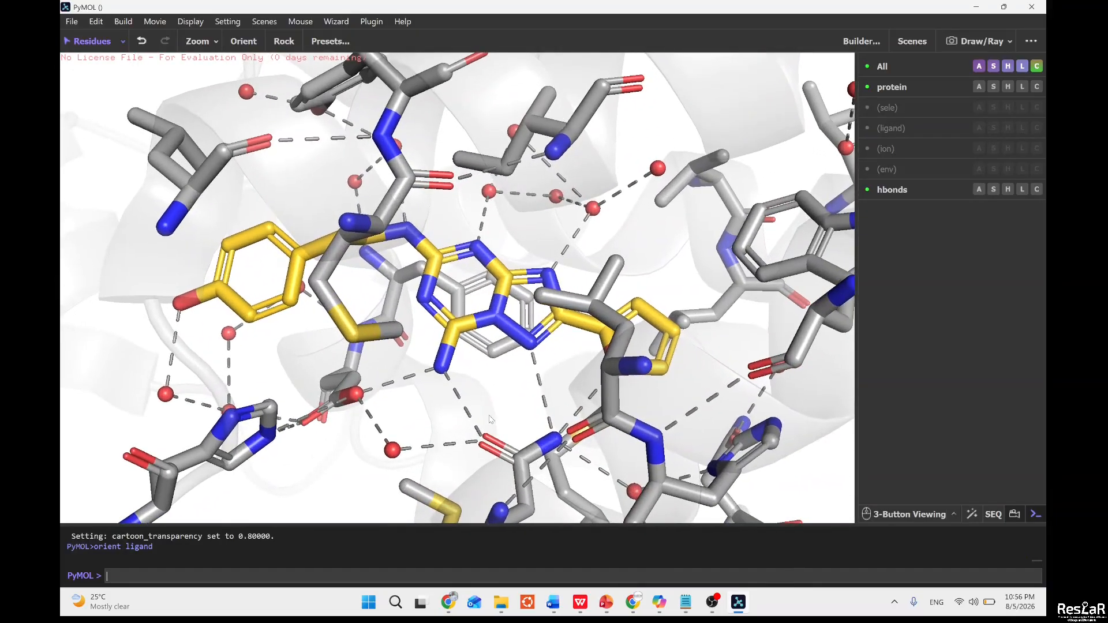
{"action": "left_click_drag", "start_coordinate": [490, 417], "coordinate": [543, 398]}
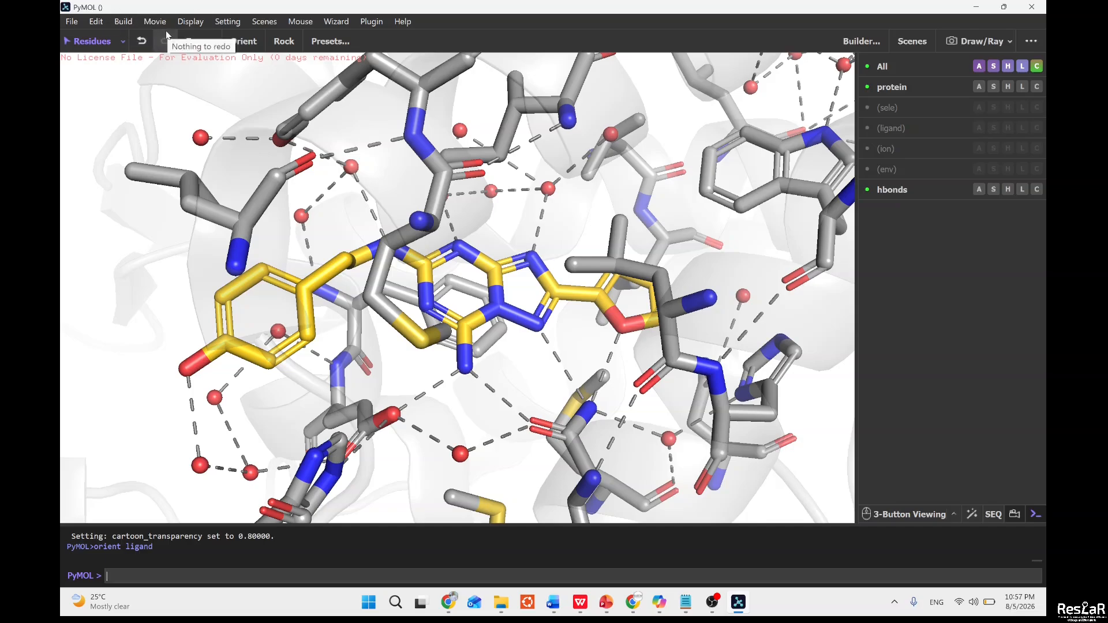
{"action": "left_click_drag", "start_coordinate": [467, 325], "coordinate": [439, 318]}
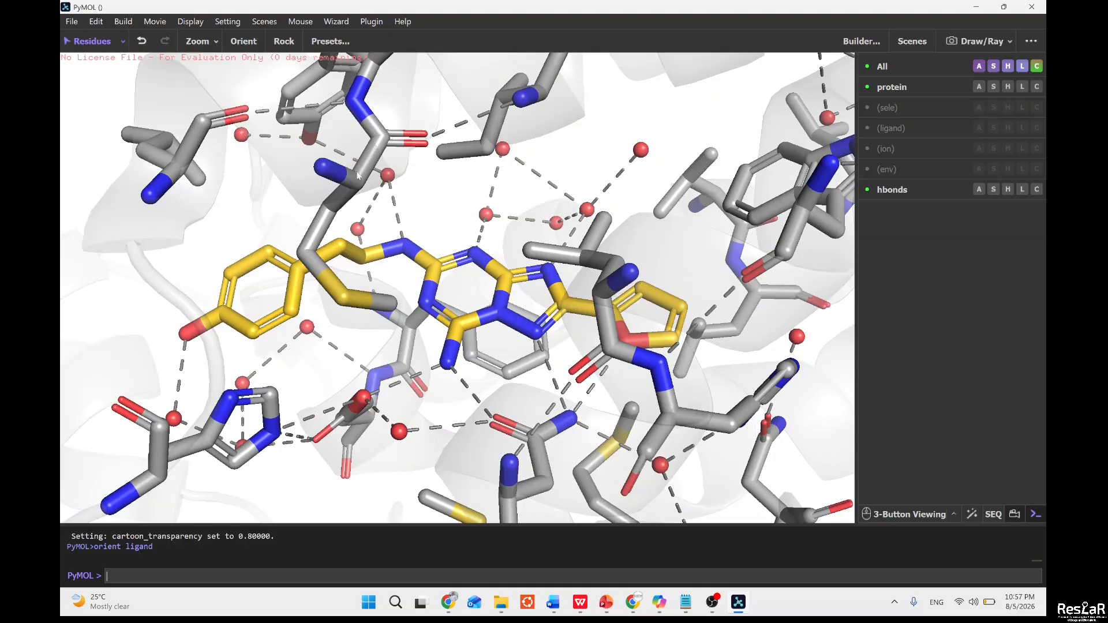
{"action": "left_click_drag", "start_coordinate": [358, 176], "coordinate": [627, 372]}
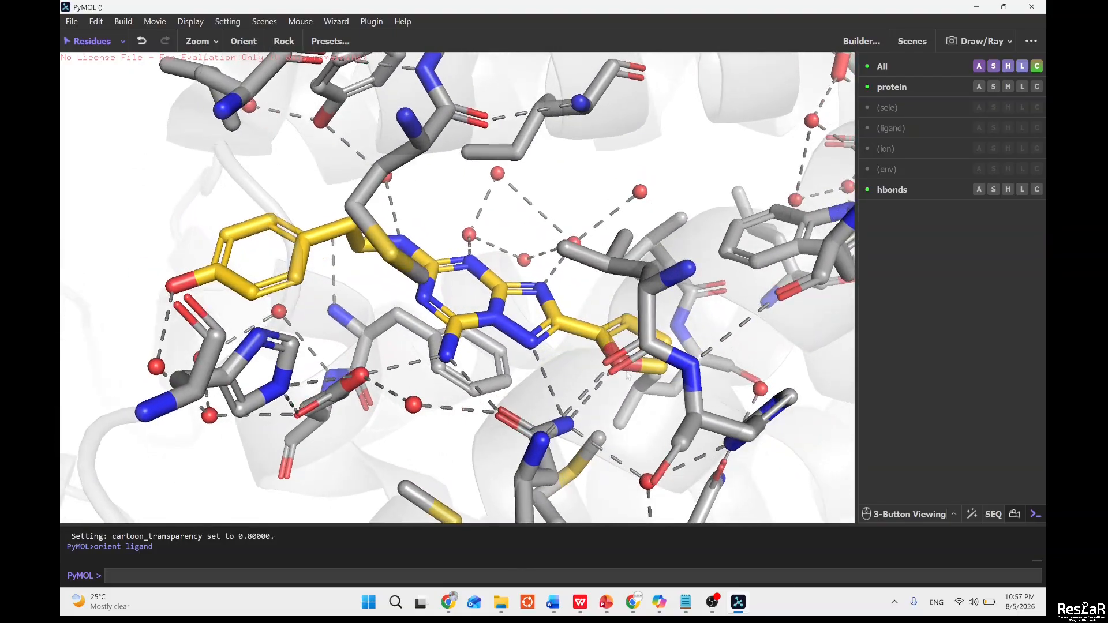
{"action": "left_click_drag", "start_coordinate": [551, 334], "coordinate": [549, 306]}
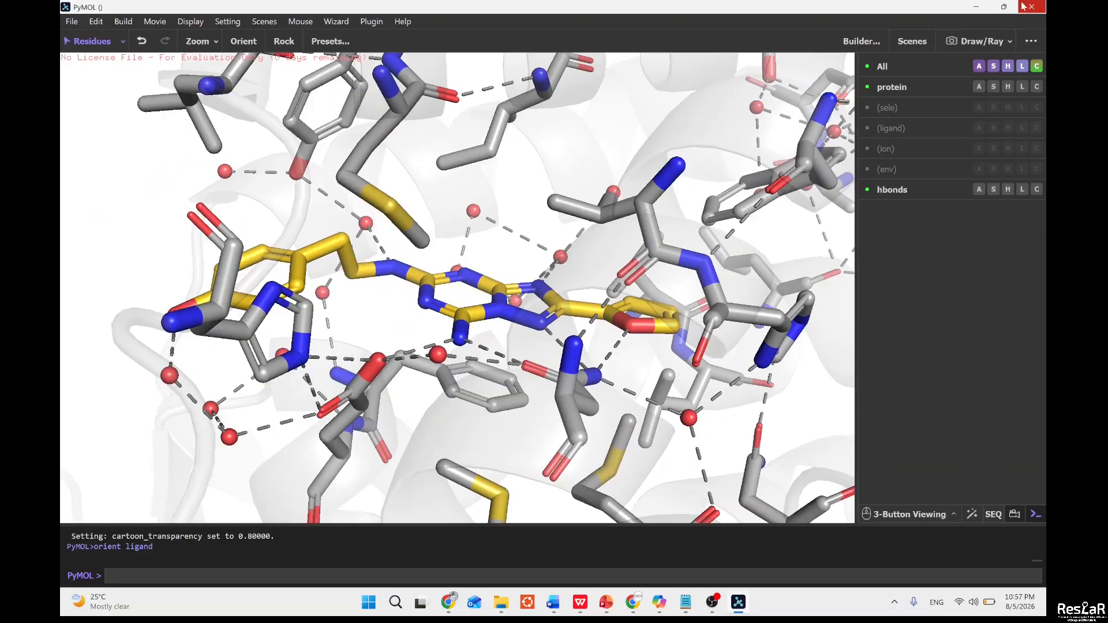
{"action": "left_click", "coordinate": [1004, 6]}
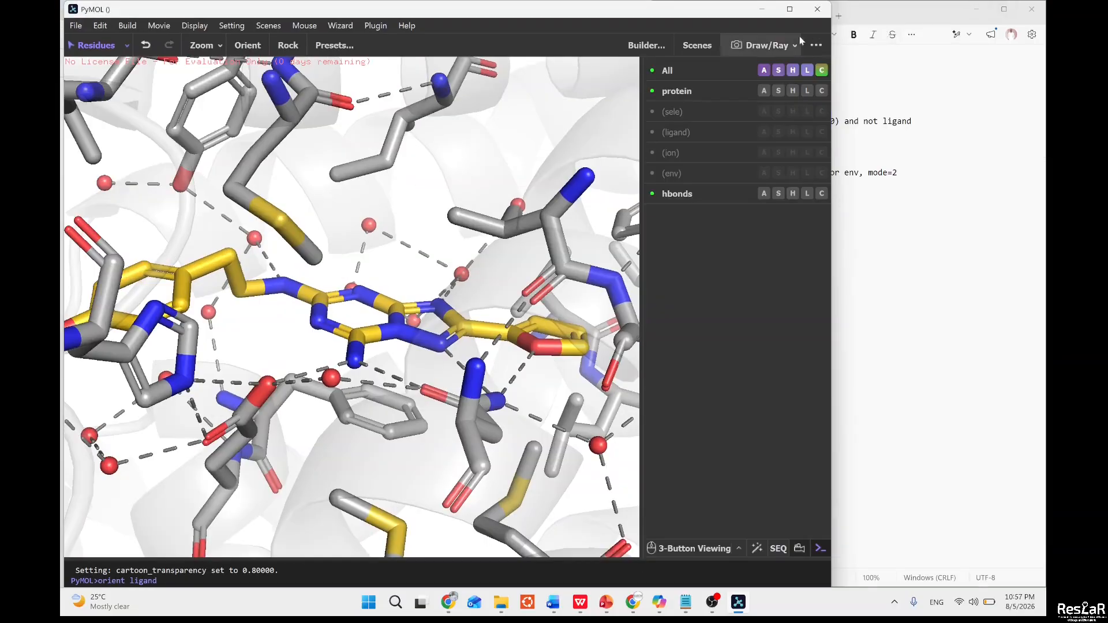
{"action": "left_click_drag", "start_coordinate": [577, 14], "coordinate": [539, 30]}
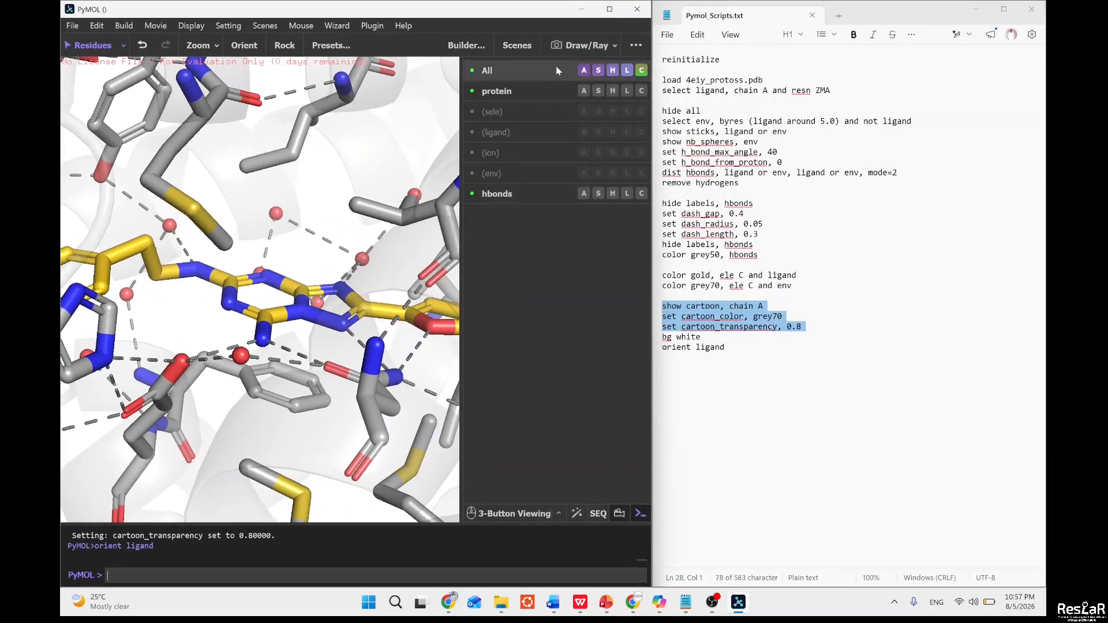
{"action": "left_click", "coordinate": [705, 295]}
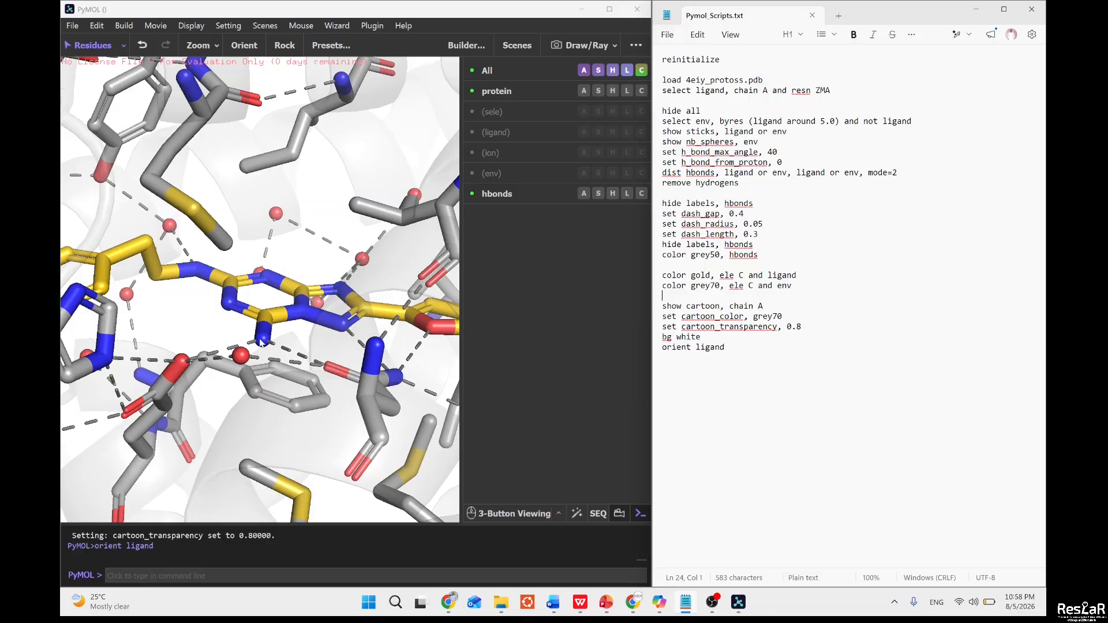
Adjust the clipping slab and rotate the enlarged view so the whole ligand and its hydrogen bonds are framed for the figure.
{"action": "mouse_move", "coordinate": [262, 344]}
{"action": "left_mouse_down"}
{"action": "mouse_move", "coordinate": [264, 322]}
{"action": "mouse_move", "coordinate": [272, 332]}
{"action": "left_mouse_up"}
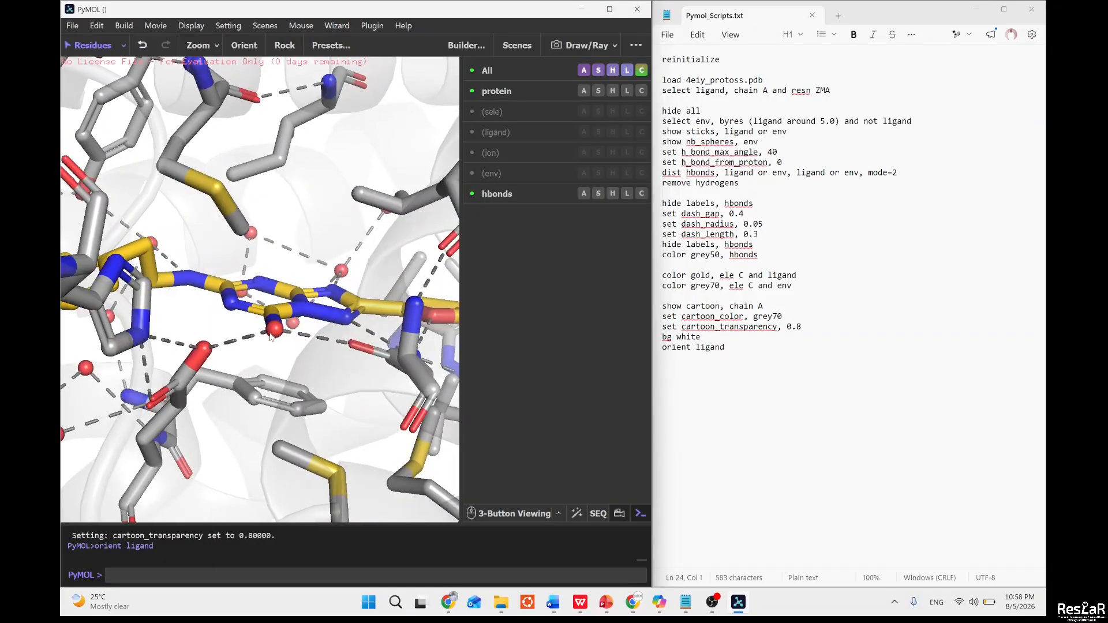
{"action": "scroll", "coordinate": [273, 329], "scroll_direction": "down", "scroll_amount": 5}
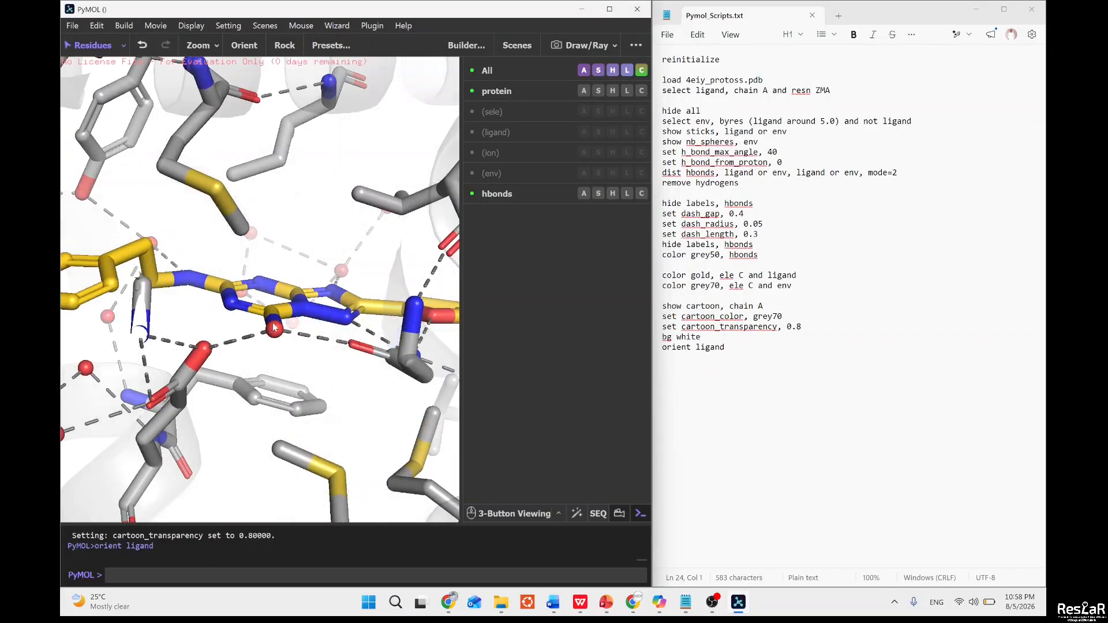
{"action": "scroll", "coordinate": [273, 327], "scroll_direction": "up", "scroll_amount": 3}
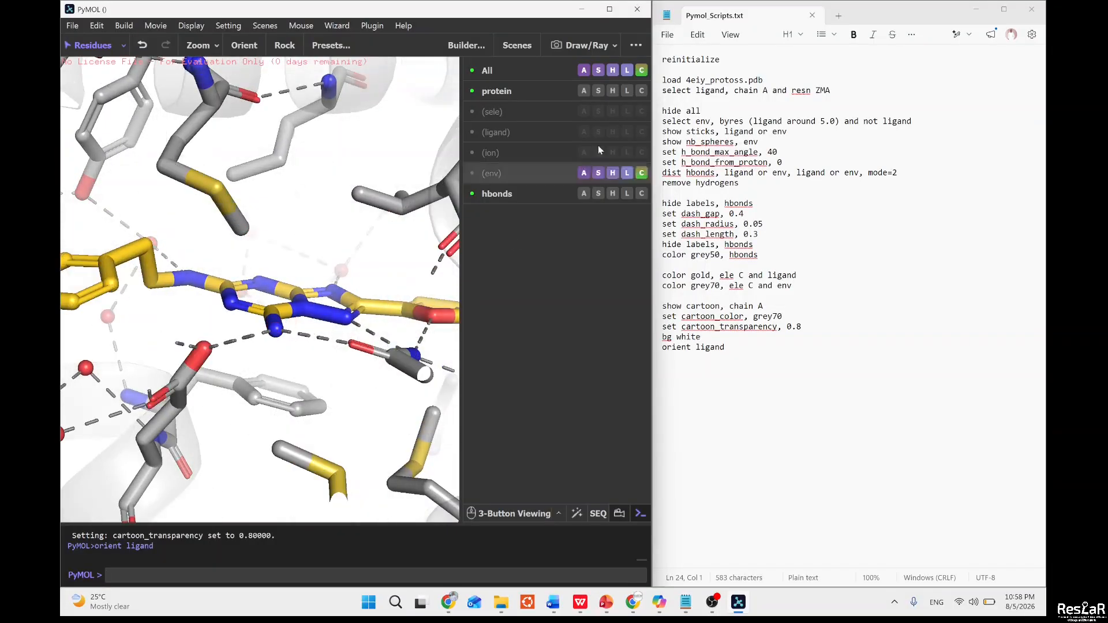
{"action": "left_click", "coordinate": [605, 12]}
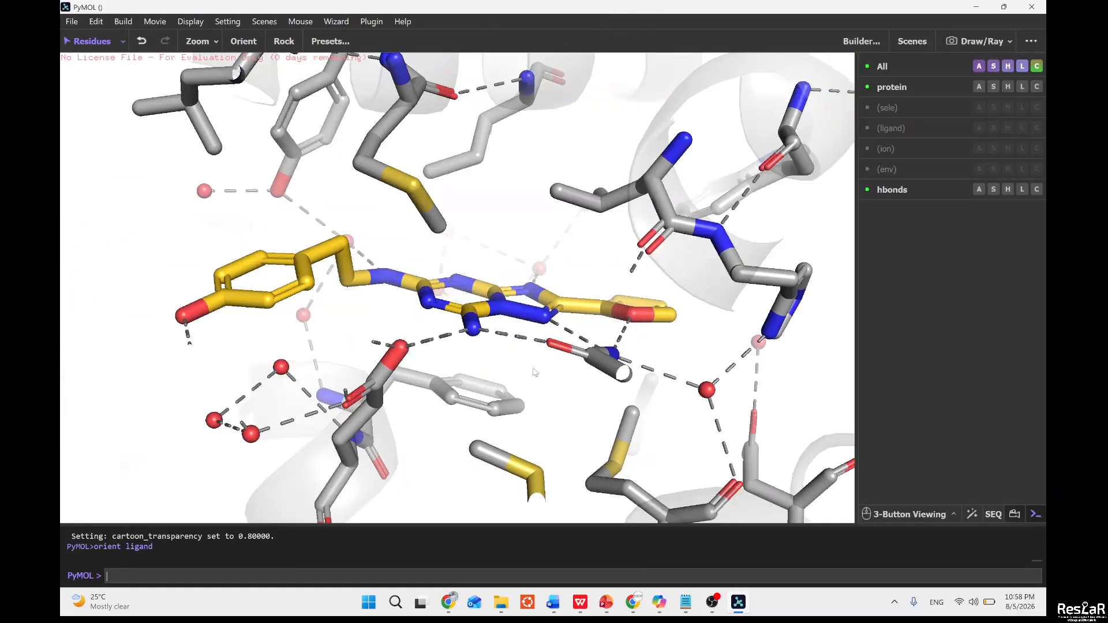
{"action": "left_click_drag", "start_coordinate": [528, 377], "coordinate": [490, 364]}
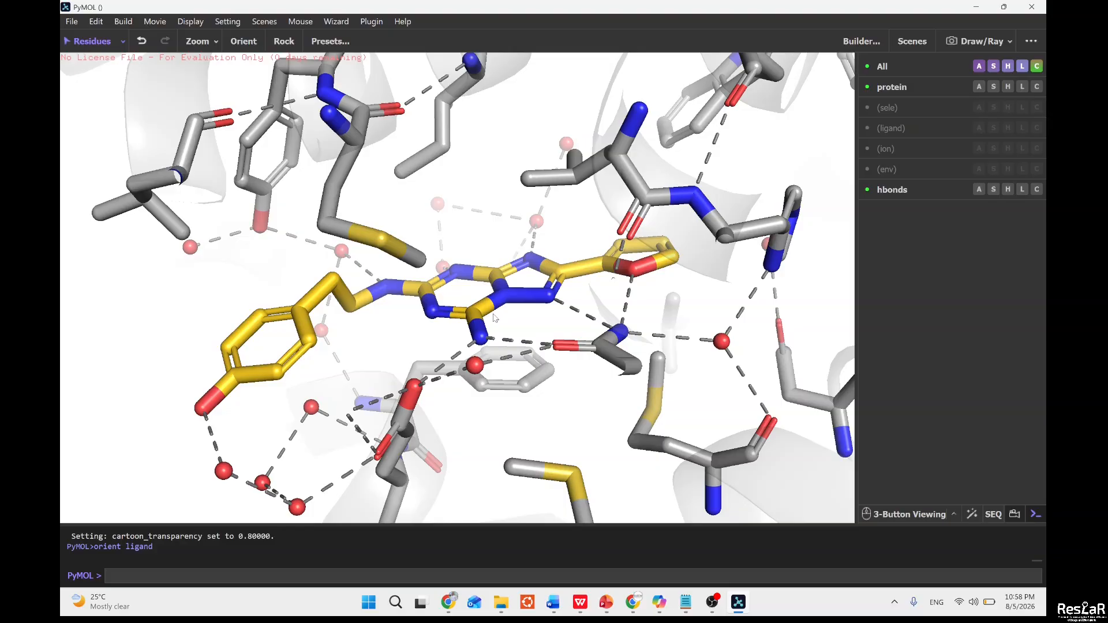
Check the working directory with pwd and export the view with png hbond_interact.png, dpi=500.
{"action": "key", "text": "alt+Tab"}
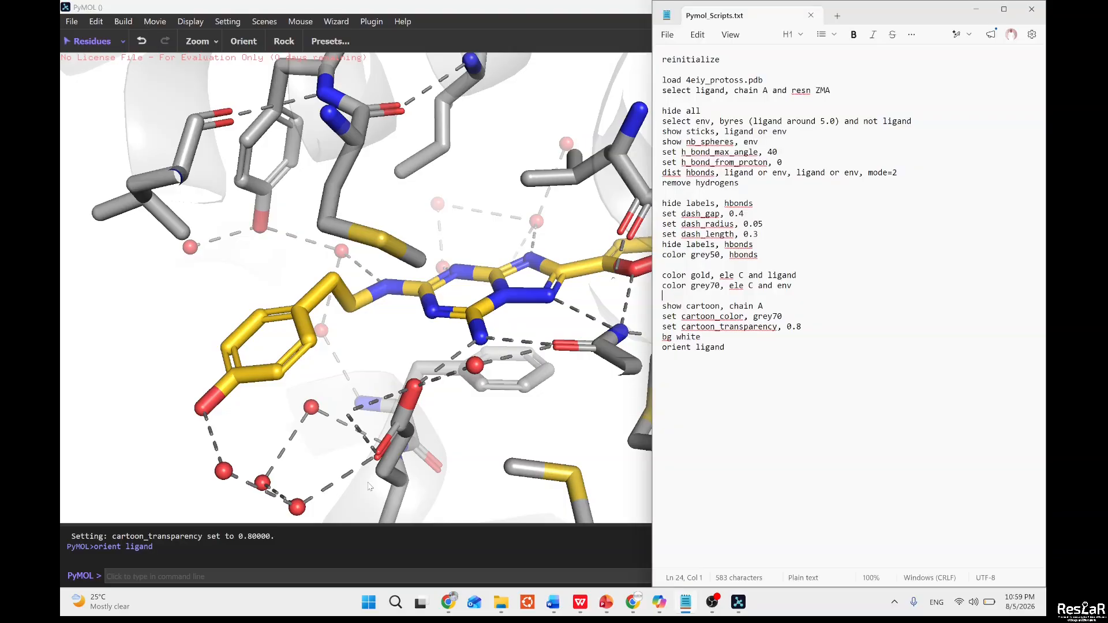
{"action": "left_click", "coordinate": [245, 574]}
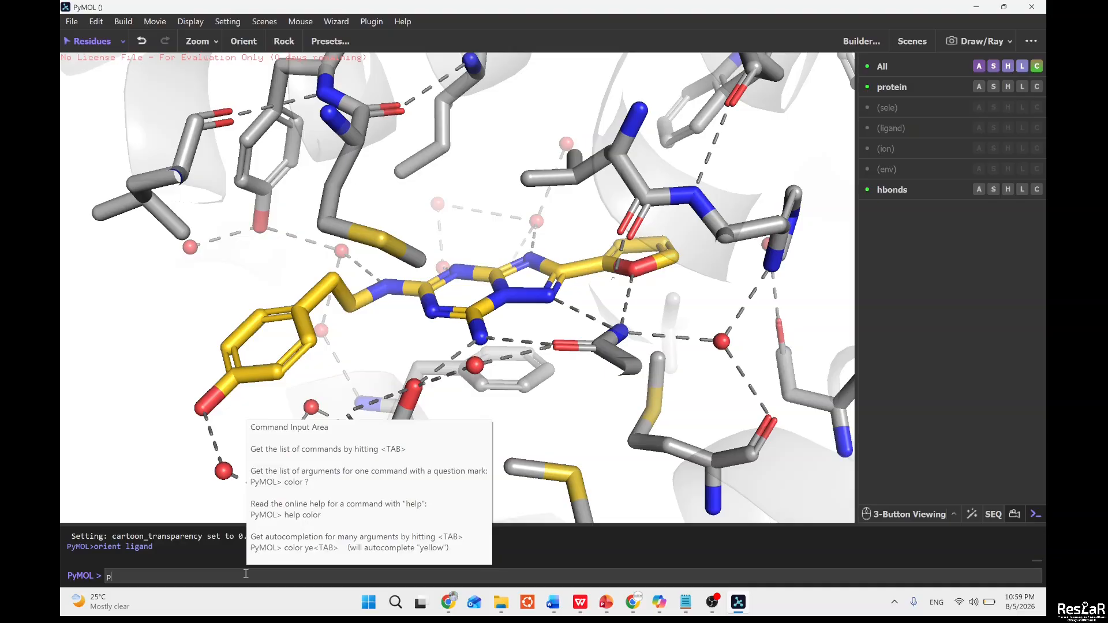
{"action": "type", "text": "png hbond_interact.png, dpi=500"}
{"action": "left_click_drag", "start_coordinate": [262, 576], "coordinate": [99, 581]}
{"action": "key", "text": "ctrl+c"}
{"action": "key", "text": "BackSpace"}
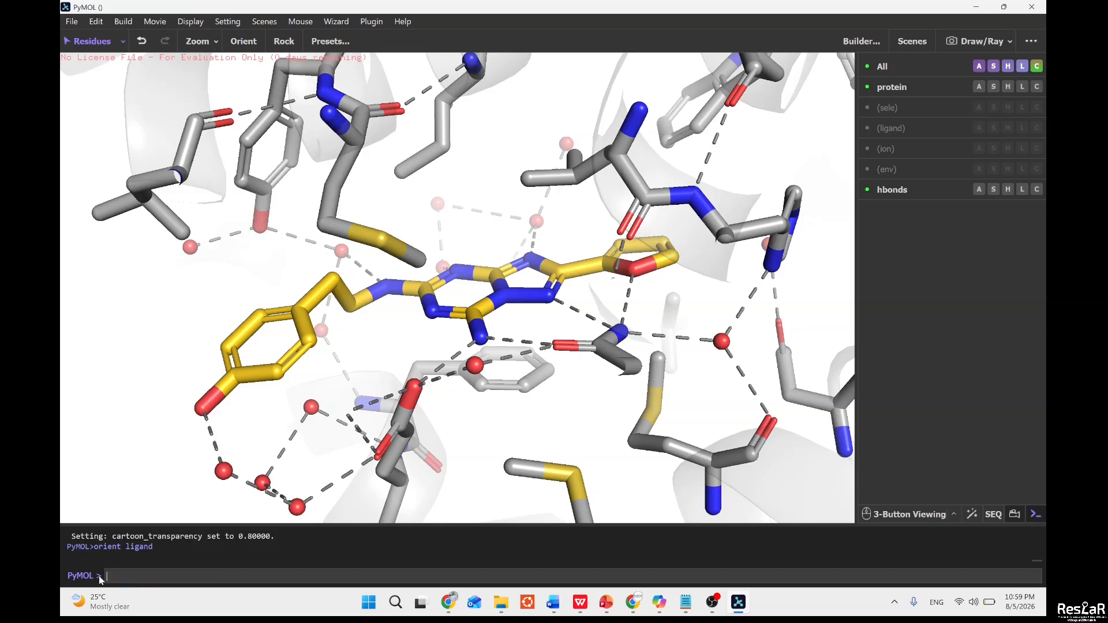
{"action": "type", "text": "pwd"}
{"action": "key", "text": "Return"}
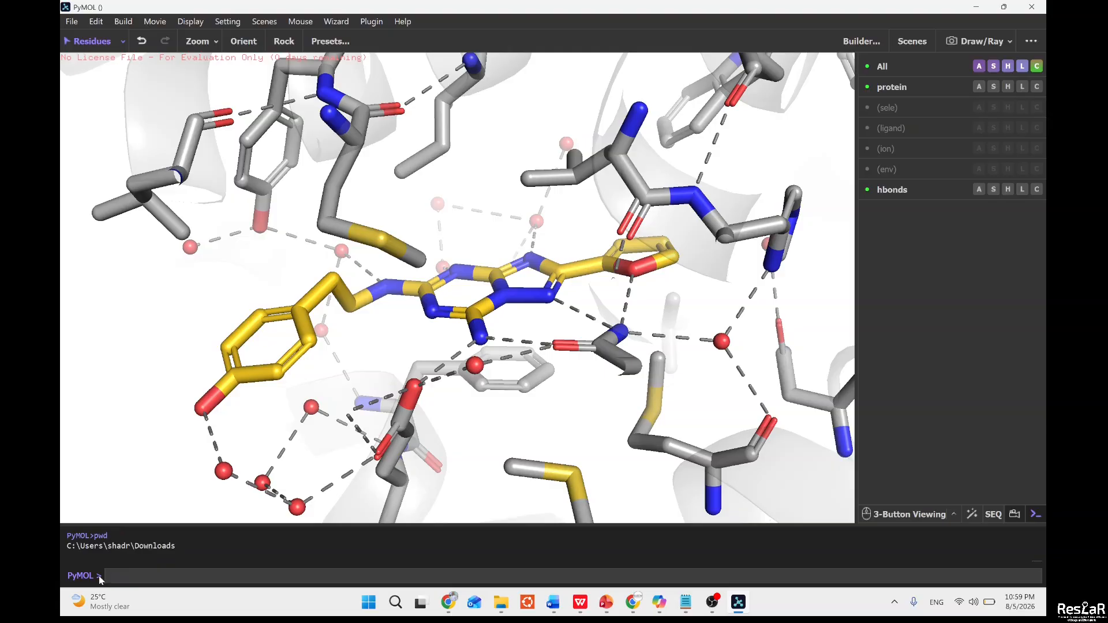
{"action": "key", "text": "ctrl+v"}
{"action": "key", "text": "Return"}
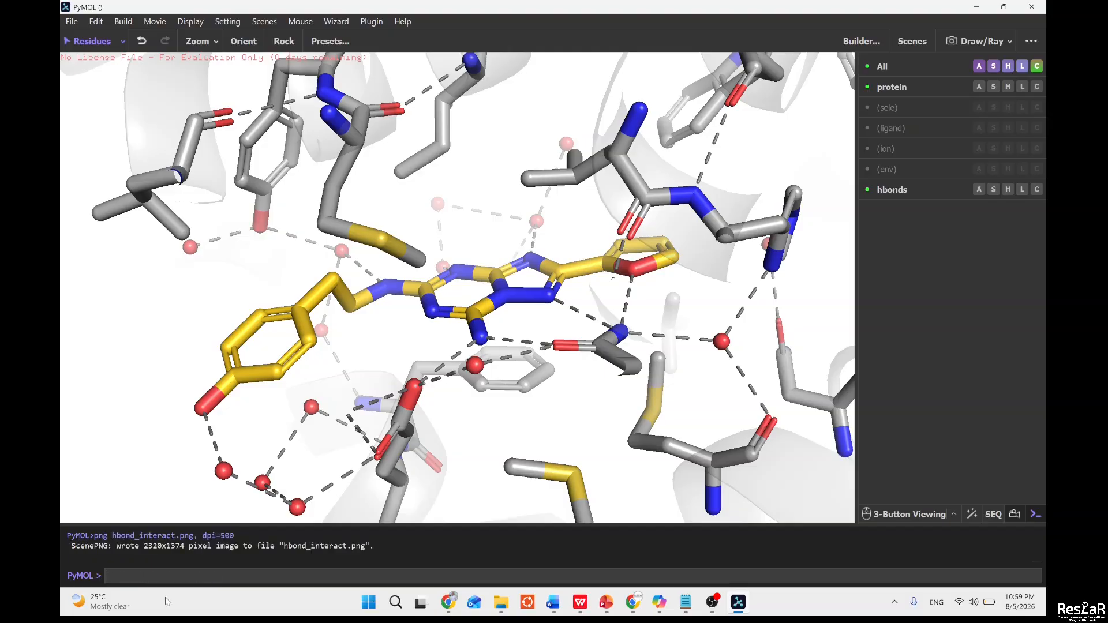
Open the exported hbond_interact.png, inspect its image quality up close and as a whole, and close it.
{"action": "mouse_move", "coordinate": [502, 602]}
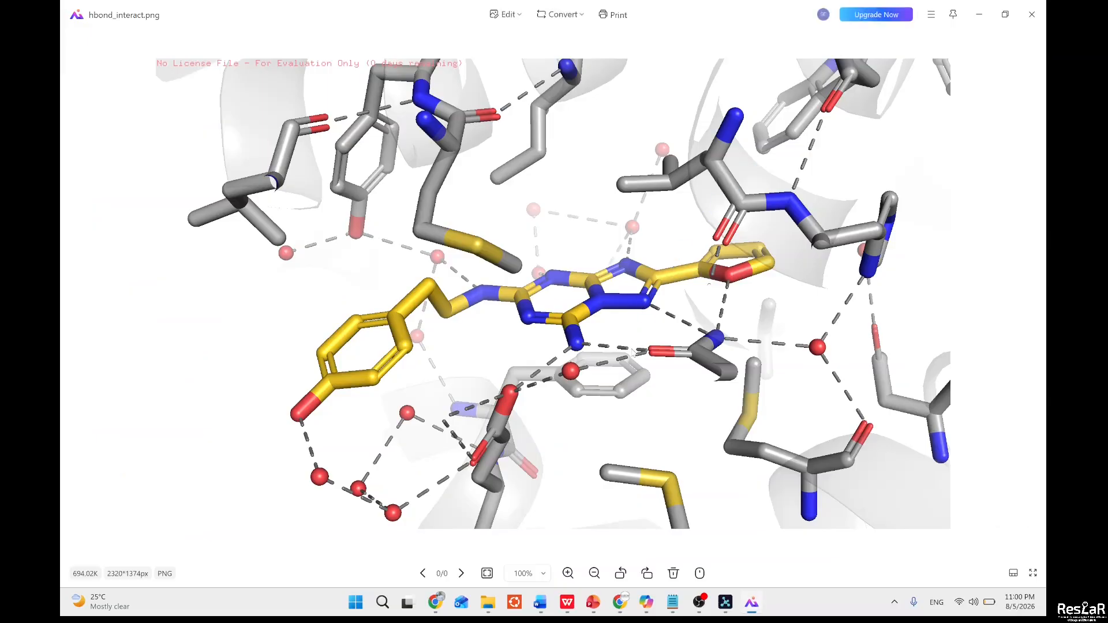
{"action": "scroll", "coordinate": [577, 337], "scroll_direction": "up", "scroll_amount": 5}
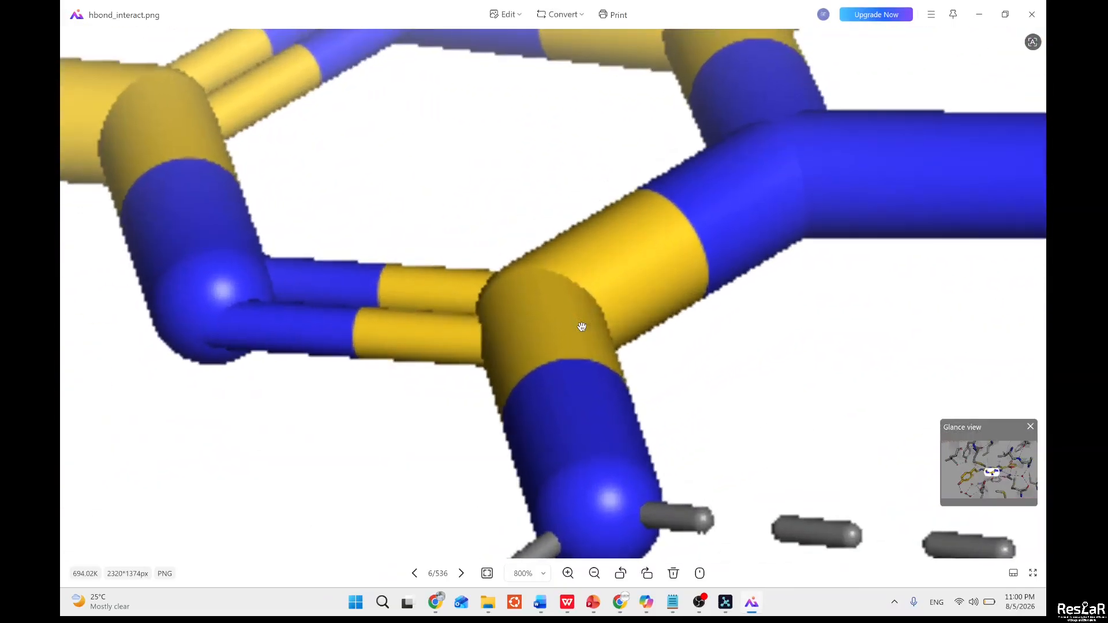
{"action": "scroll", "coordinate": [583, 326], "scroll_direction": "down", "scroll_amount": 8}
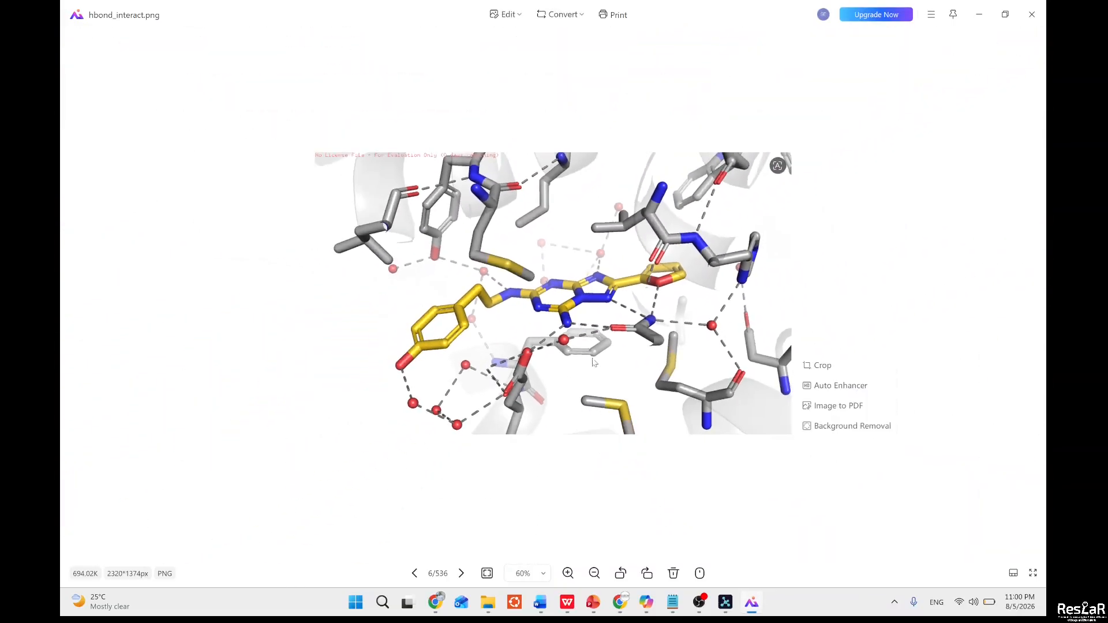
{"action": "scroll", "coordinate": [664, 313], "scroll_direction": "up", "scroll_amount": 5}
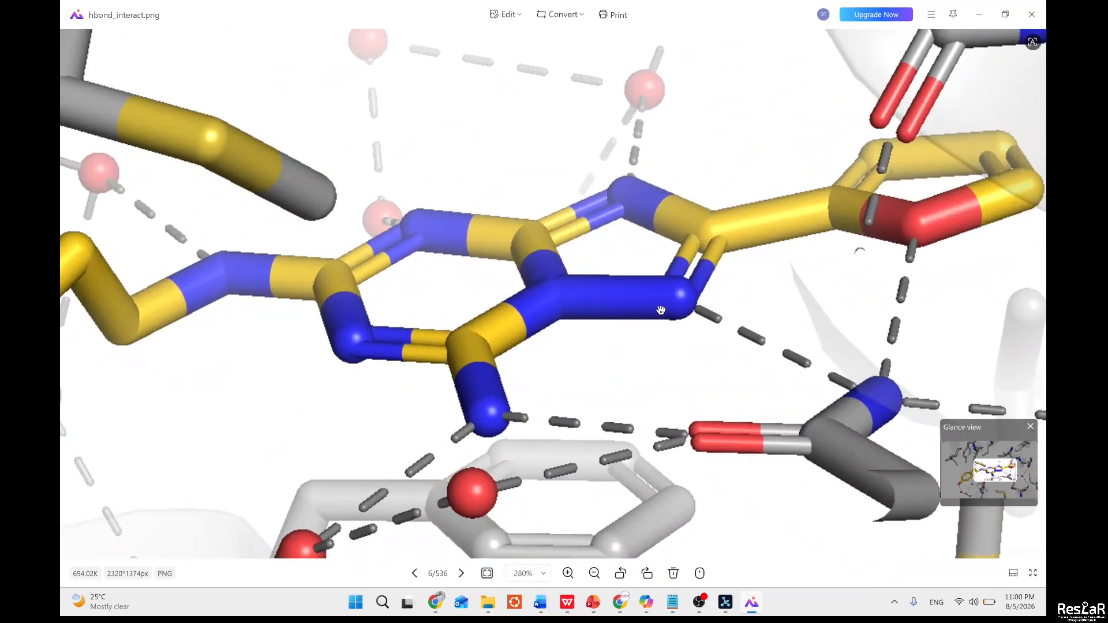
{"action": "scroll", "coordinate": [665, 312], "scroll_direction": "down", "scroll_amount": 4}
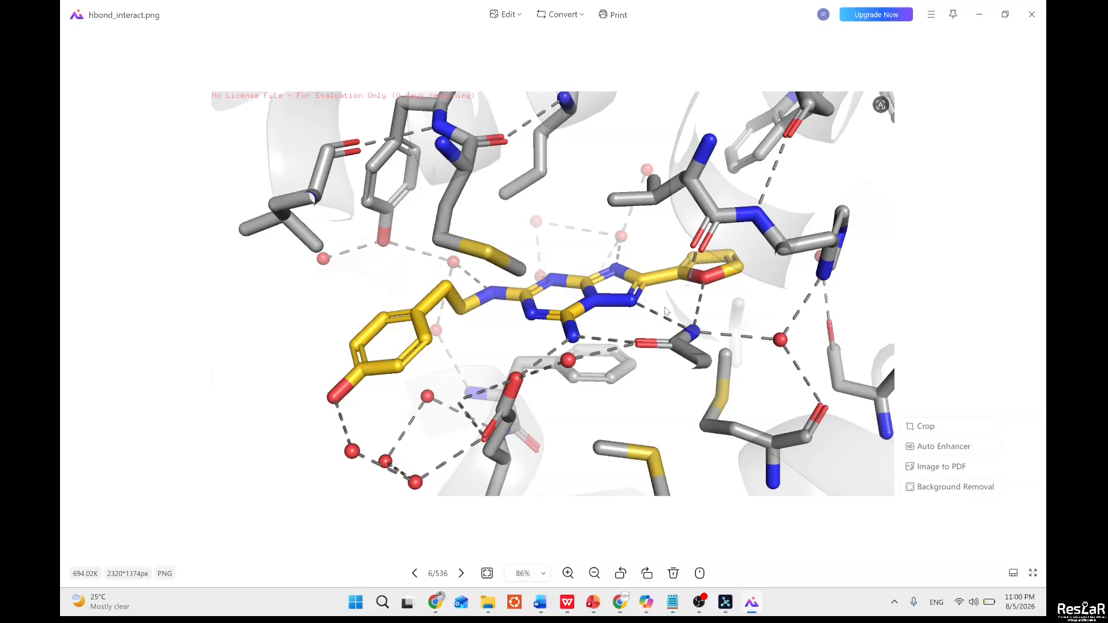
{"action": "left_click", "coordinate": [1030, 13]}
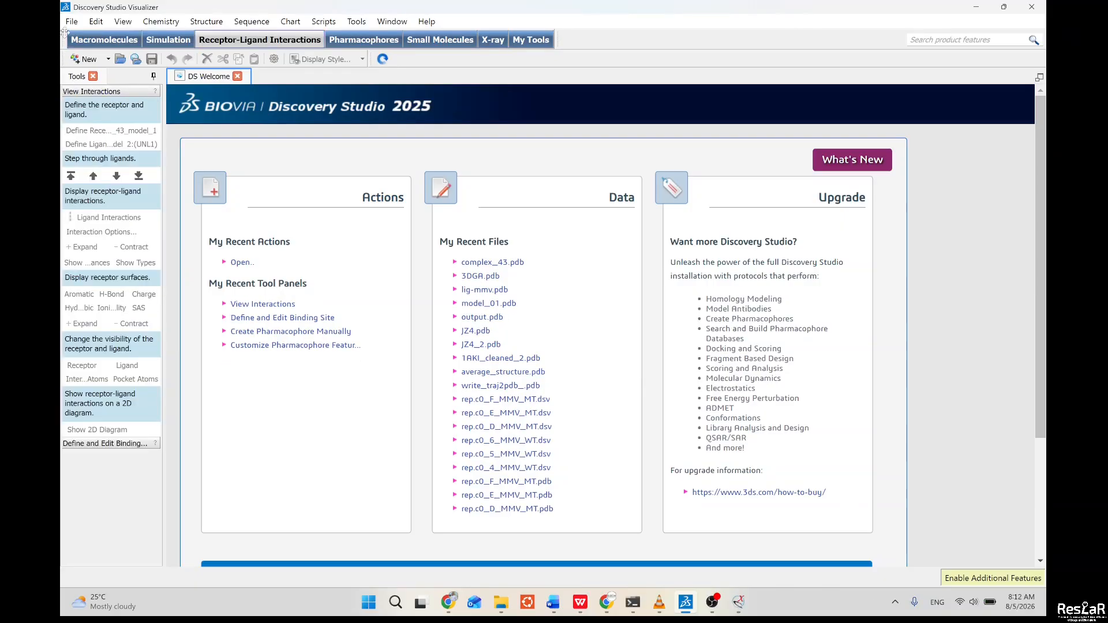
In Discovery Studio Visualizer, open complex_EN000043 from the Output_docked folder.
{"action": "left_click", "coordinate": [71, 21]}
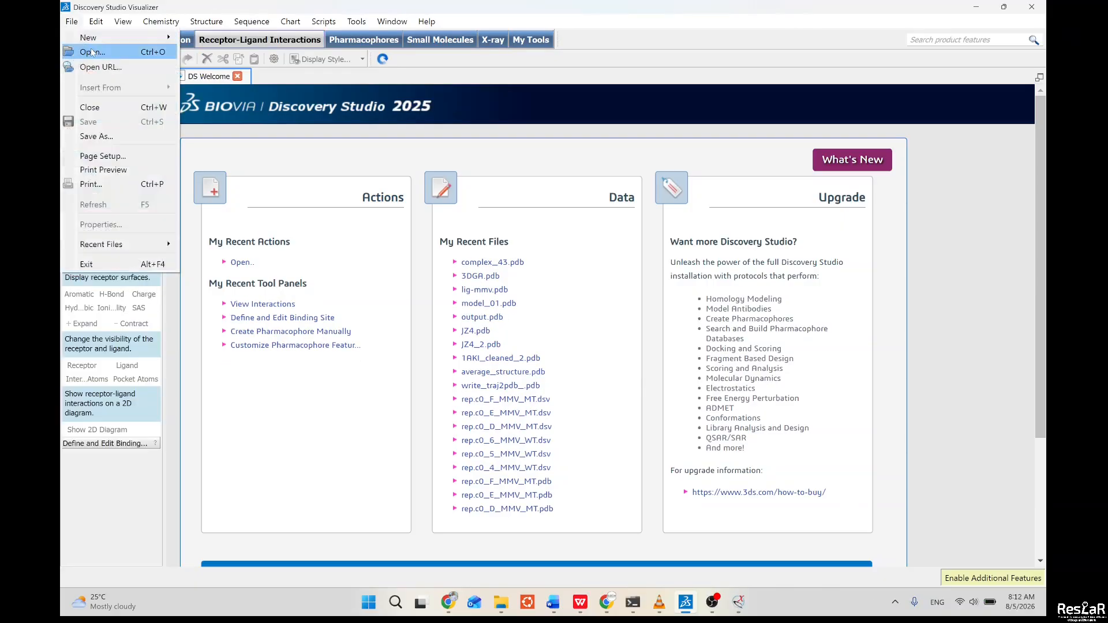
{"action": "left_click", "coordinate": [92, 52]}
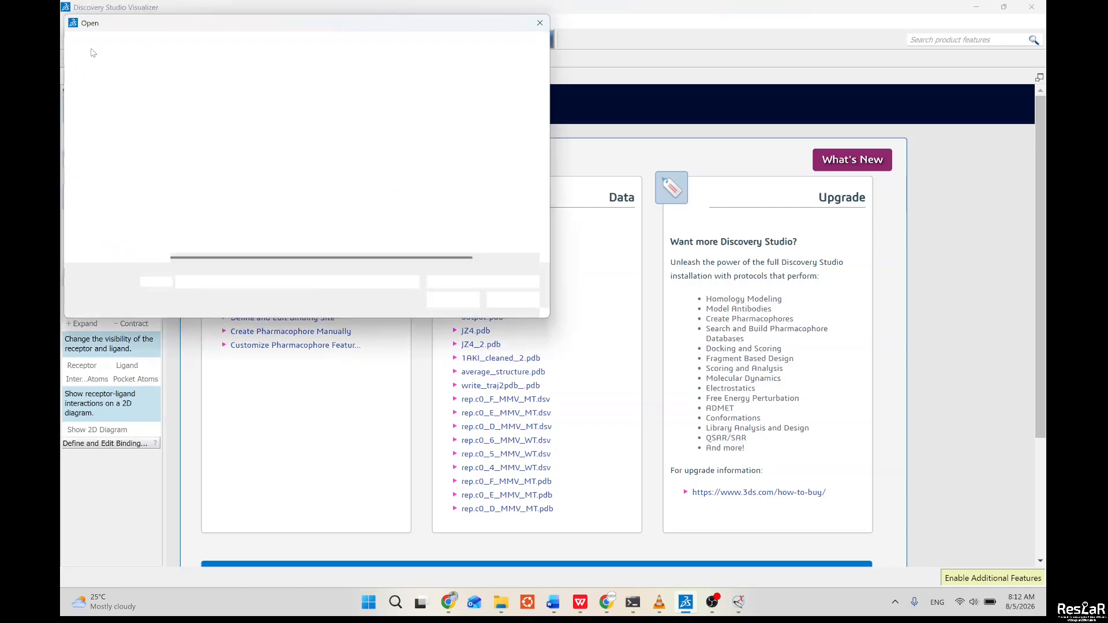
{"action": "scroll", "coordinate": [109, 184], "scroll_direction": "down", "scroll_amount": 2}
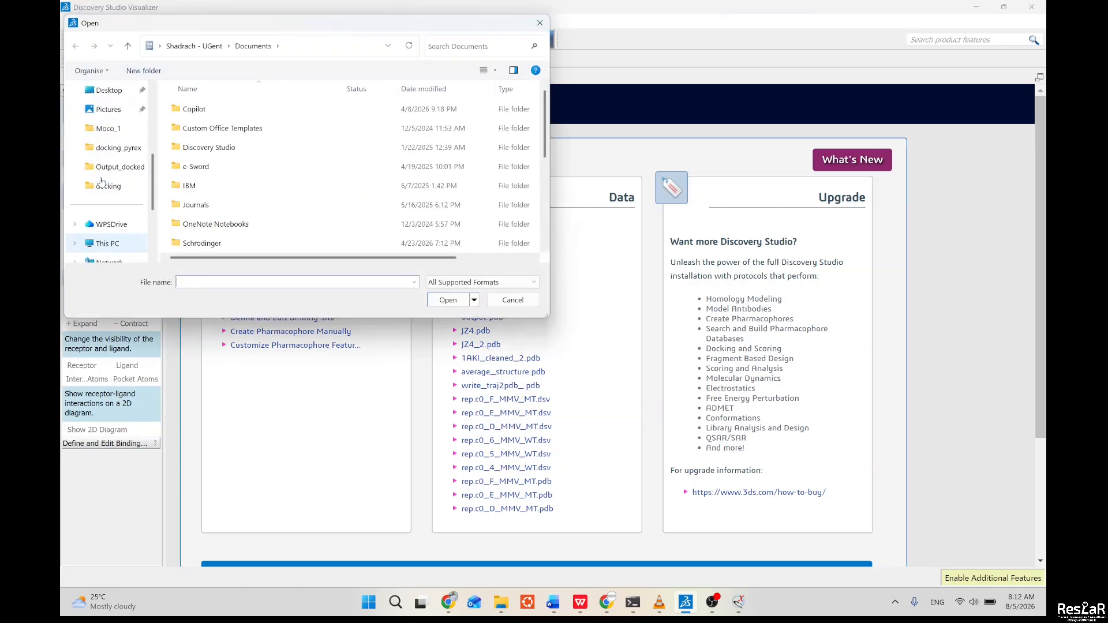
{"action": "left_click", "coordinate": [108, 186]}
{"action": "left_click", "coordinate": [112, 166]}
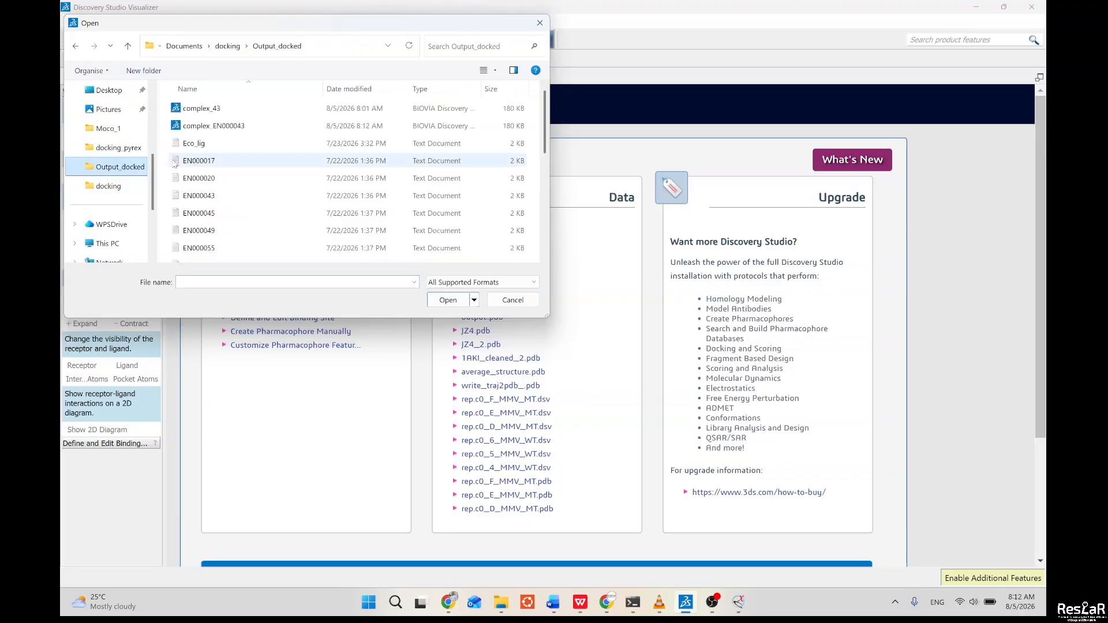
{"action": "left_click", "coordinate": [228, 132]}
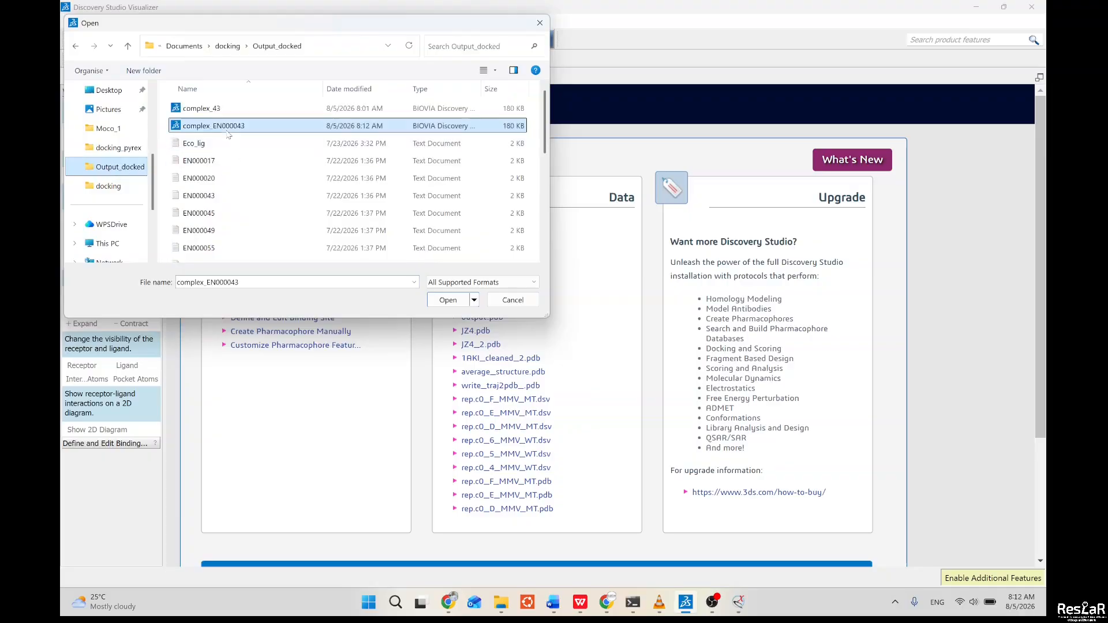
{"action": "left_click", "coordinate": [446, 299]}
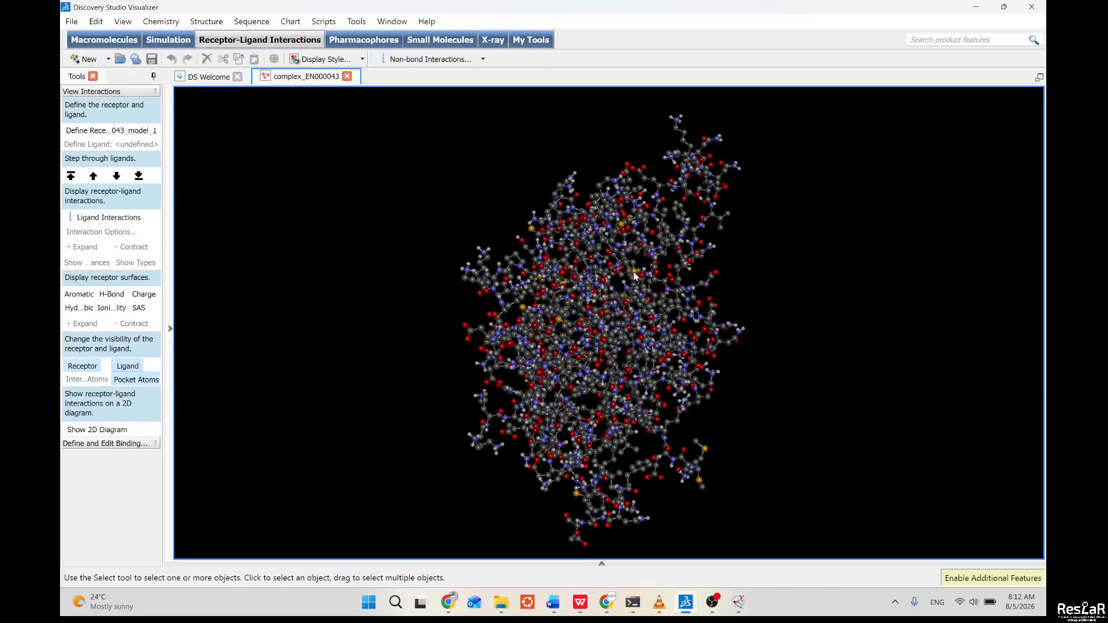
Change the background color of the 3D complex view to white.
{"action": "middle_click_drag", "start_coordinate": [639, 273], "coordinate": [395, 211]}
{"action": "right_click", "coordinate": [395, 210]}
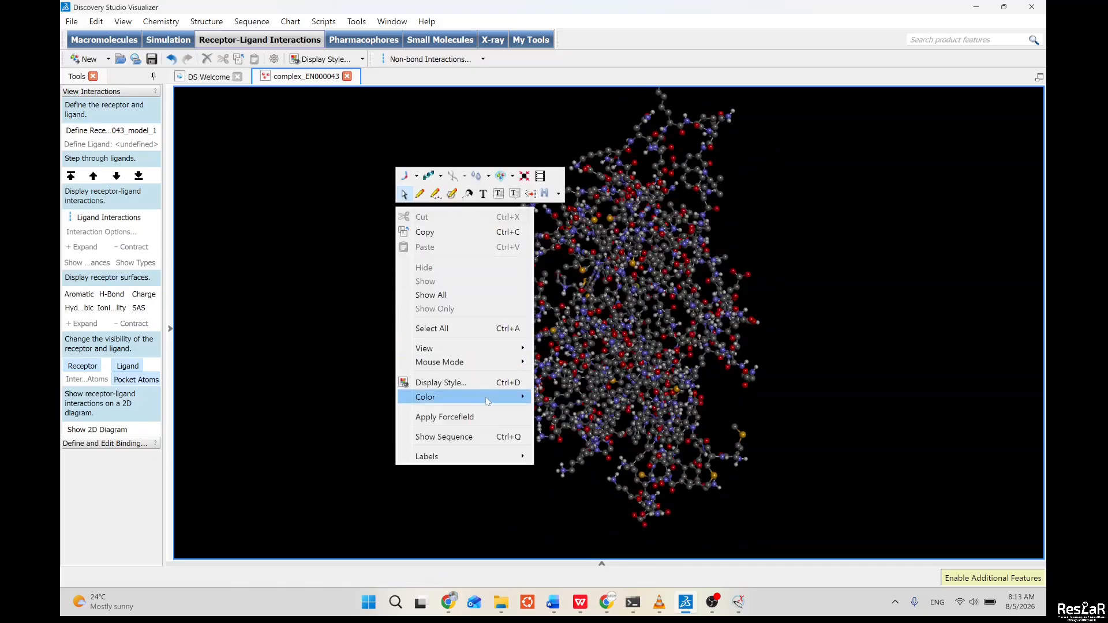
{"action": "mouse_move", "coordinate": [490, 400]}
{"action": "left_click", "coordinate": [564, 479]}
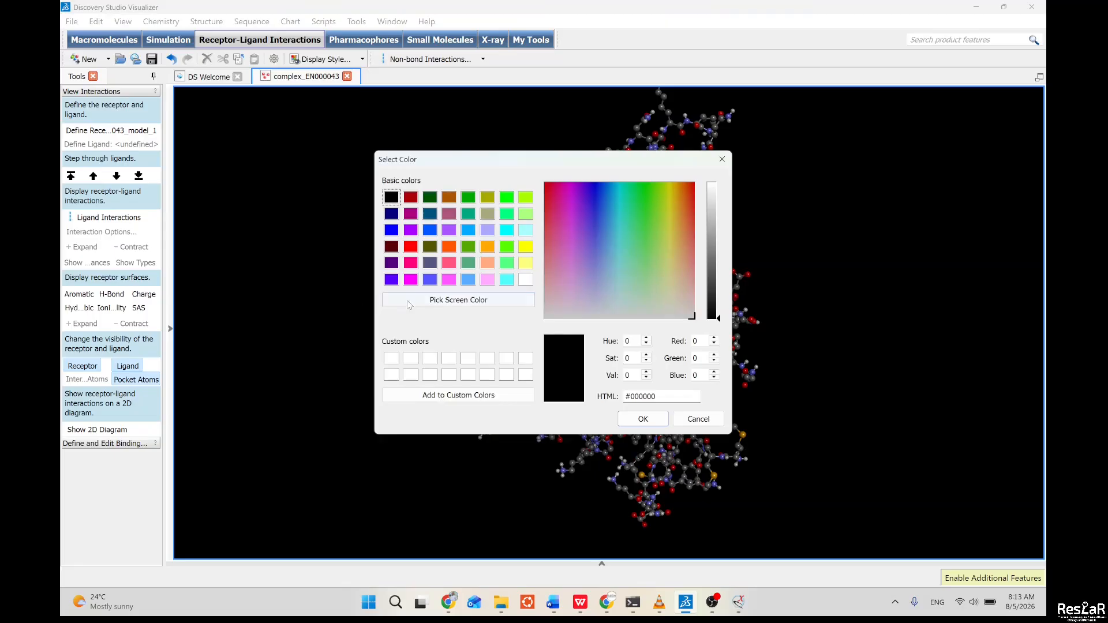
{"action": "left_click", "coordinate": [525, 279]}
{"action": "left_click", "coordinate": [626, 422]}
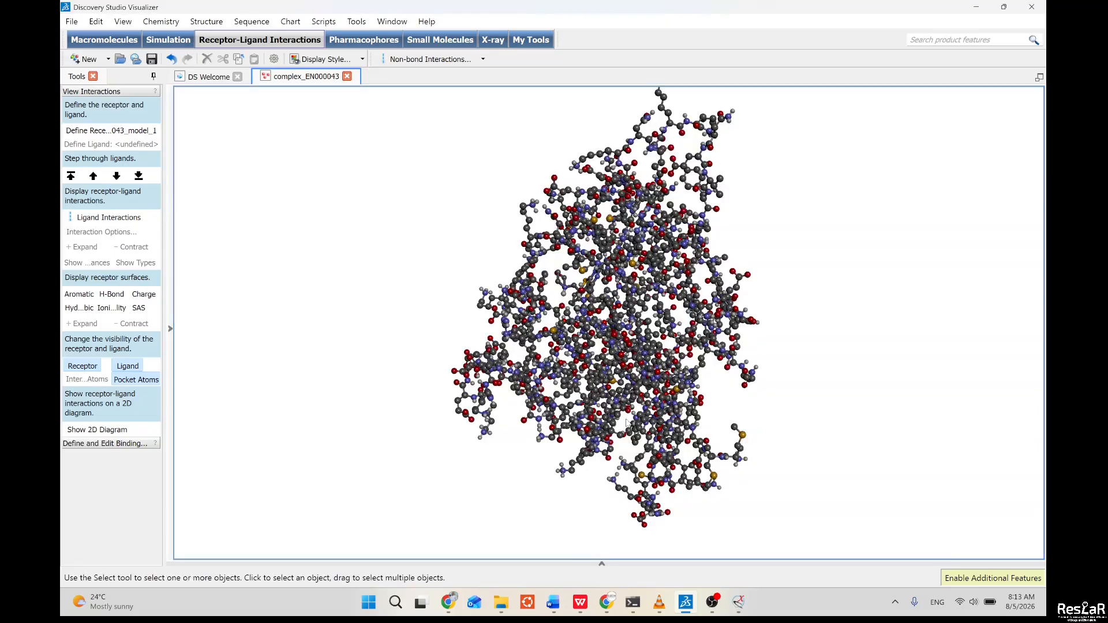
Apply the preset display style with solid ribbons for the protein and sticks for the ligand, and frame the binding site.
{"action": "left_click", "coordinate": [364, 60]}
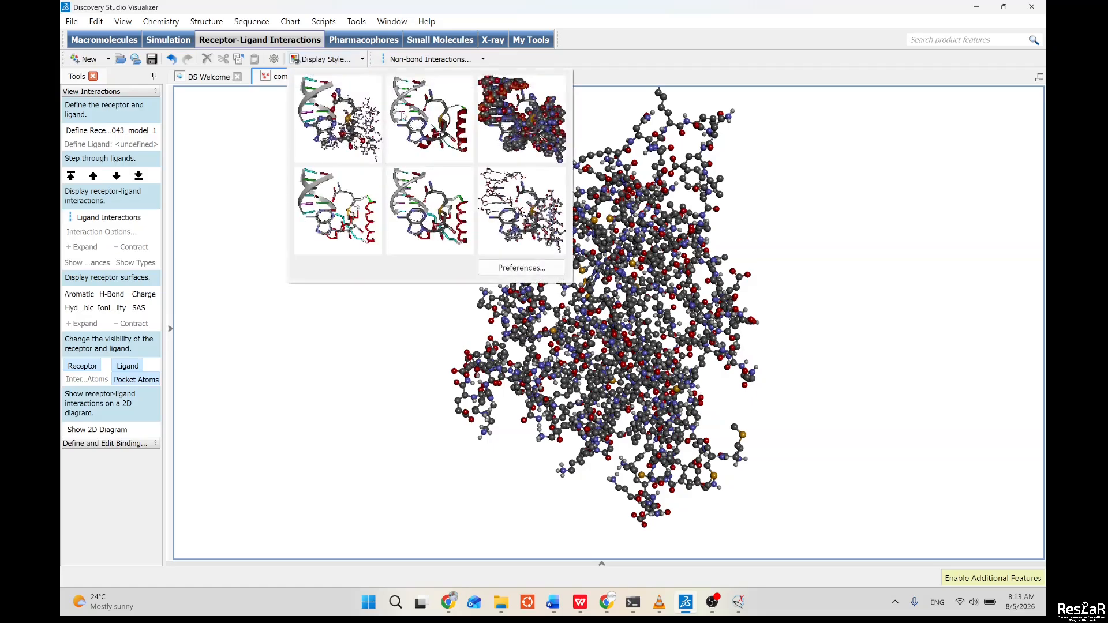
{"action": "left_click", "coordinate": [407, 117]}
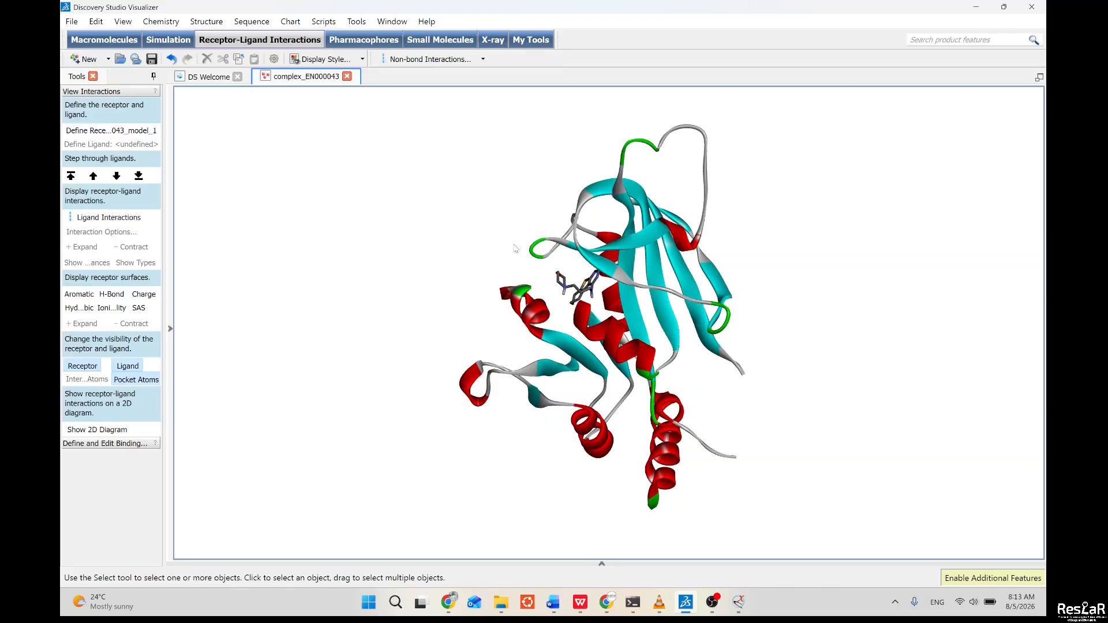
{"action": "middle_click_drag", "start_coordinate": [516, 248], "coordinate": [661, 338]}
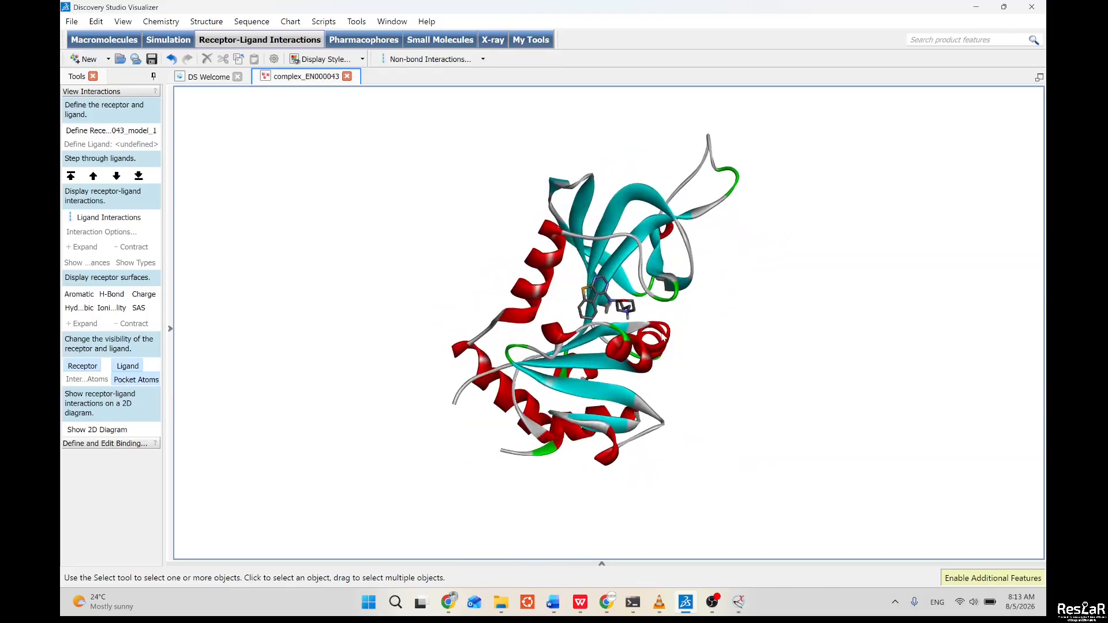
{"action": "scroll", "coordinate": [663, 339], "scroll_direction": "up", "scroll_amount": 5}
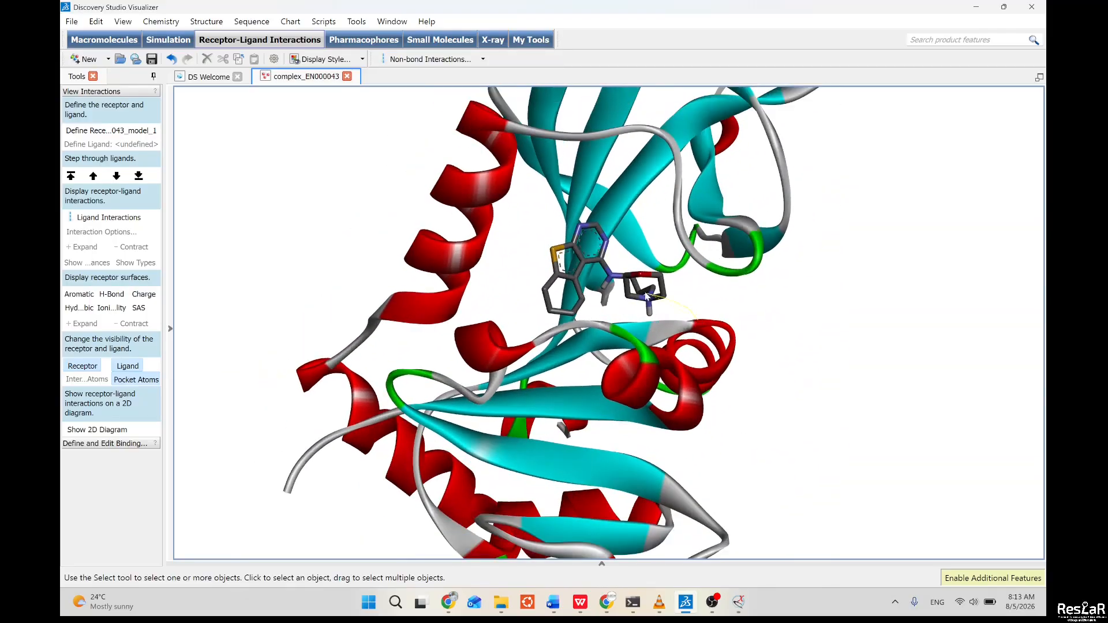
{"action": "right_click", "coordinate": [636, 291]}
{"action": "left_click", "coordinate": [822, 308]}
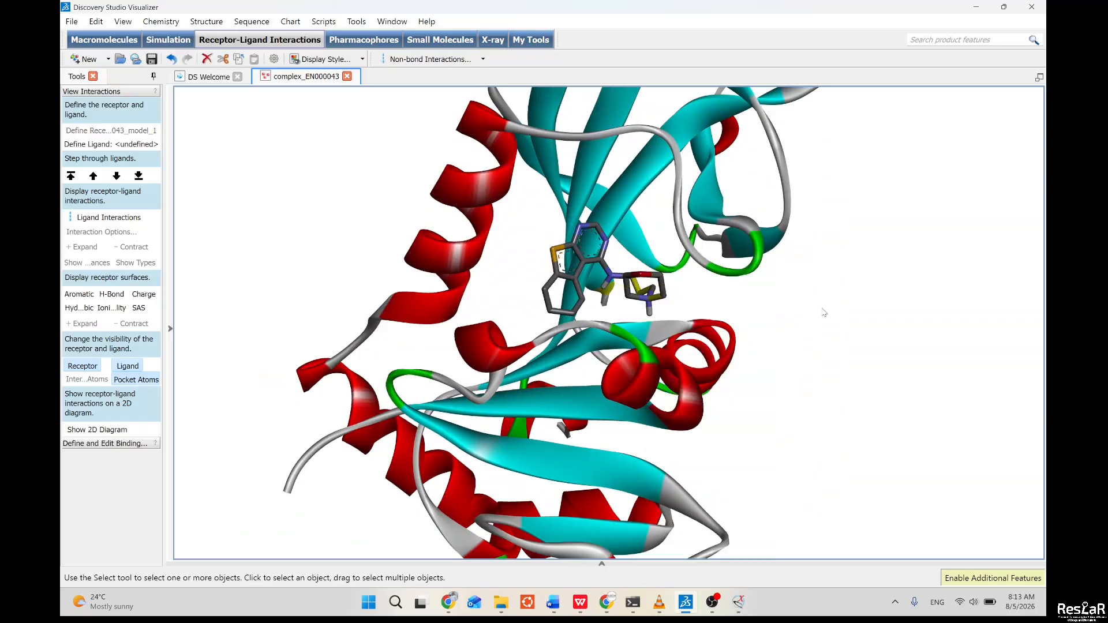
{"action": "middle_click_drag", "start_coordinate": [744, 306], "coordinate": [723, 270]}
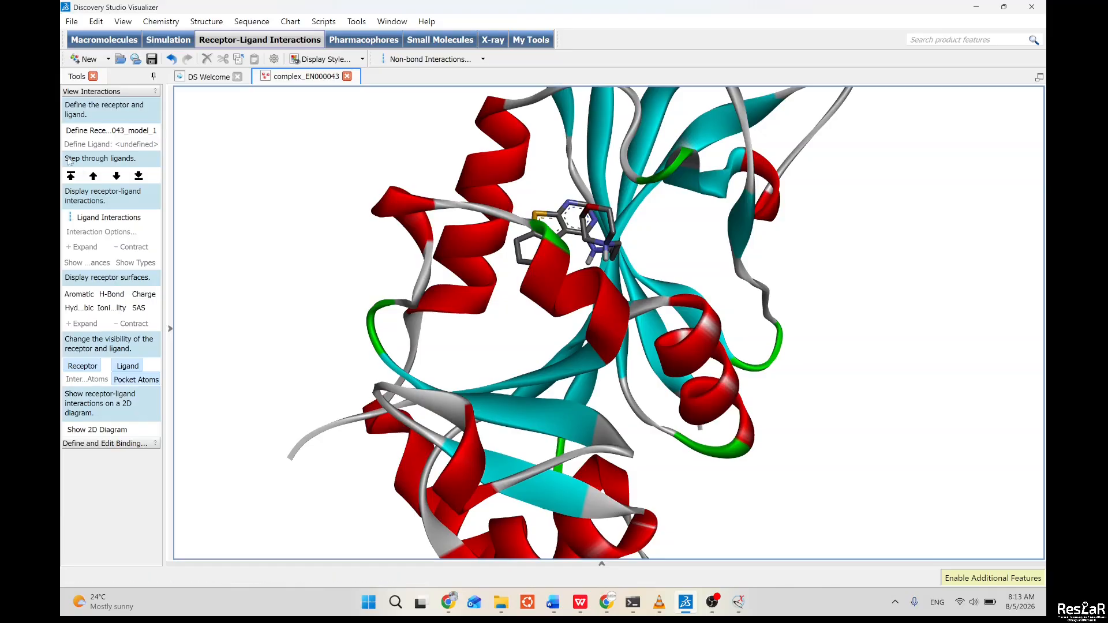
Show the ligand interactions with the receptor and orient the view so the interacting residues and bonds are framed.
{"action": "left_click", "coordinate": [101, 219]}
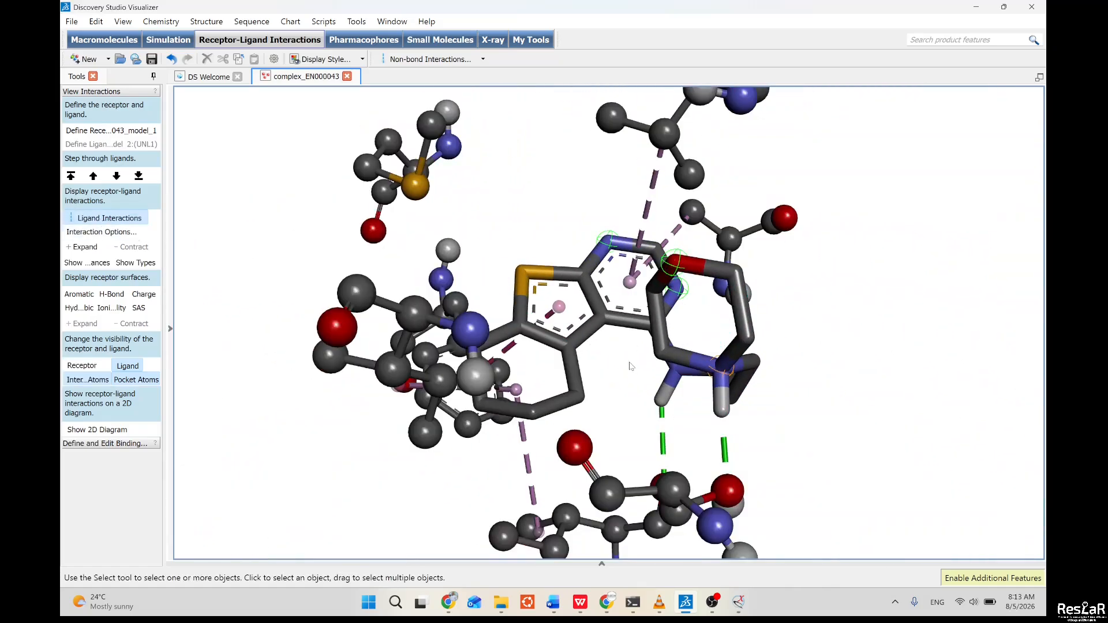
{"action": "middle_click_drag", "start_coordinate": [630, 365], "coordinate": [630, 304]}
{"action": "scroll", "coordinate": [630, 304], "scroll_direction": "down", "scroll_amount": 5}
{"action": "scroll", "coordinate": [630, 304], "scroll_direction": "up", "scroll_amount": 3}
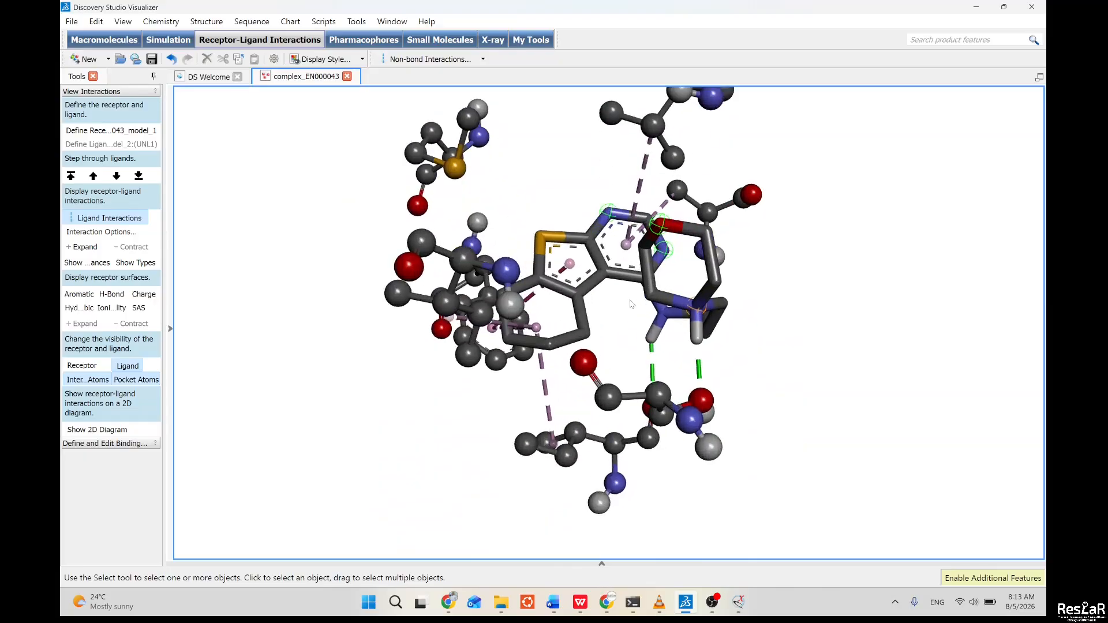
{"action": "scroll", "coordinate": [630, 305], "scroll_direction": "down", "scroll_amount": 1}
{"action": "middle_click_drag", "start_coordinate": [745, 309], "coordinate": [790, 300]}
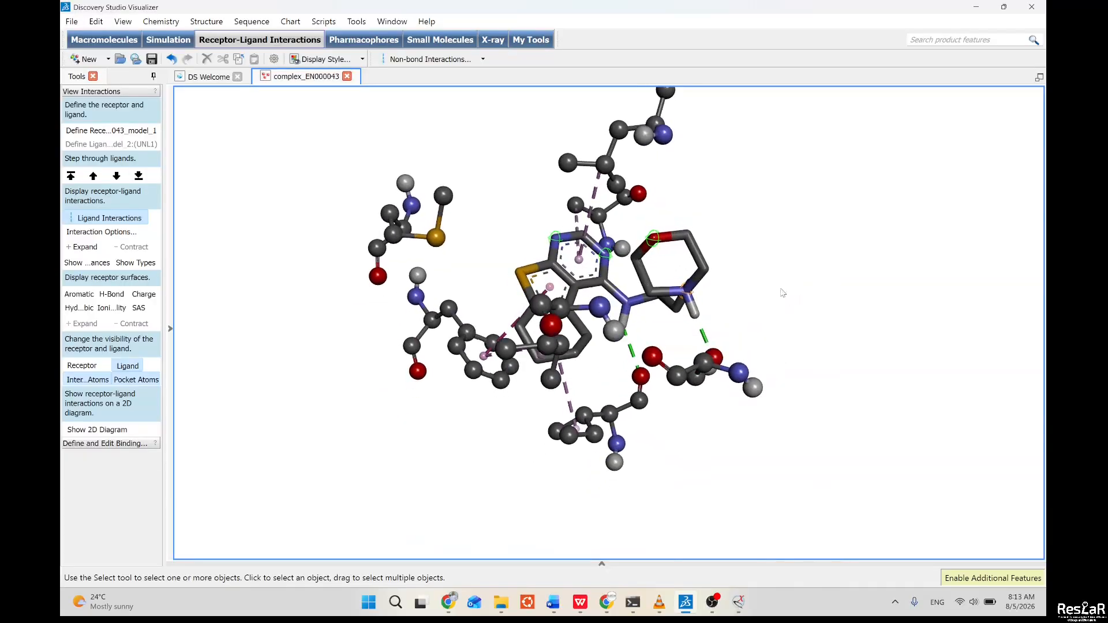
Apply the preset display style with thin-line residues and a stick ligand, and orient the view so the interactions spread out clearly.
{"action": "left_click", "coordinate": [362, 59]}
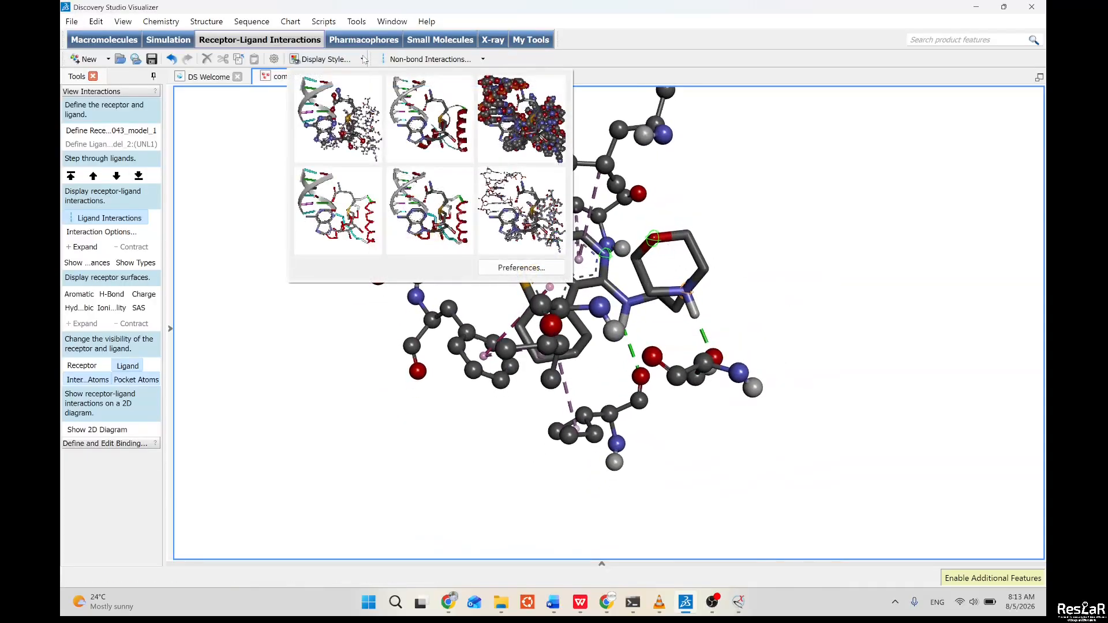
{"action": "left_click", "coordinate": [508, 208]}
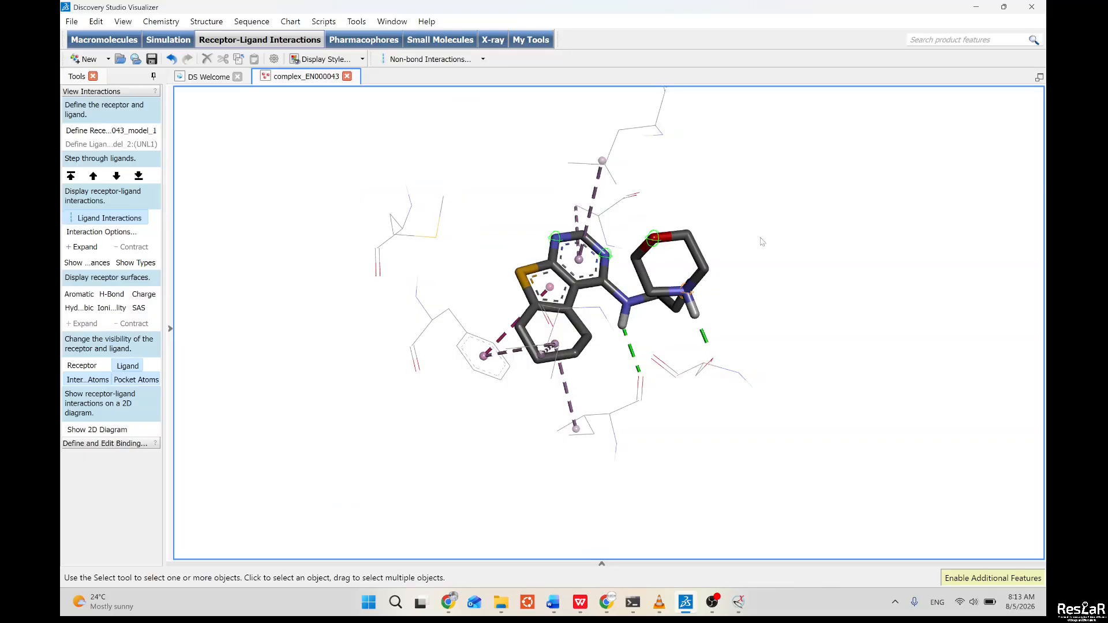
{"action": "middle_click_drag", "start_coordinate": [761, 241], "coordinate": [801, 267]}
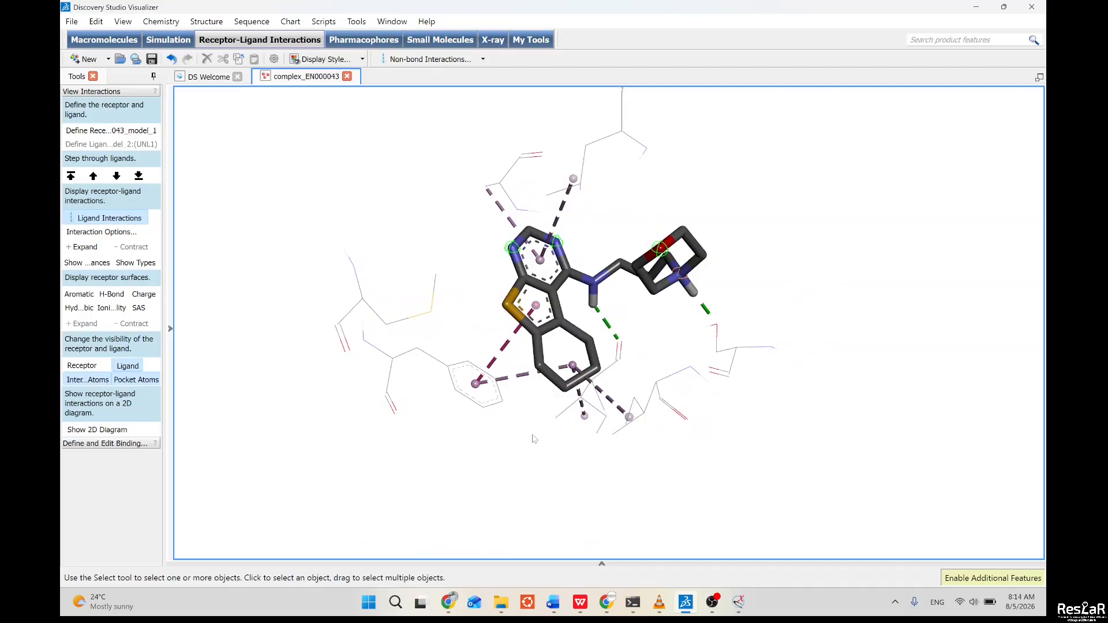
{"action": "middle_click_drag", "start_coordinate": [533, 439], "coordinate": [611, 209]}
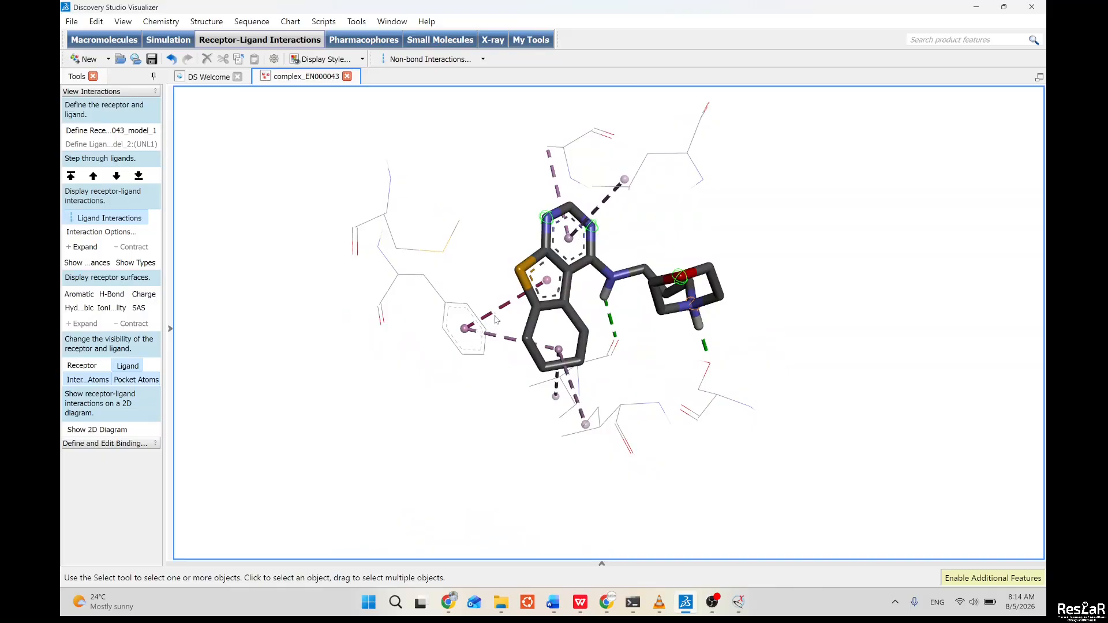
{"action": "middle_click_drag", "start_coordinate": [621, 236], "coordinate": [682, 279]}
{"action": "scroll", "coordinate": [651, 215], "scroll_direction": "up", "scroll_amount": 2}
{"action": "scroll", "coordinate": [682, 279], "scroll_direction": "down", "scroll_amount": 2}
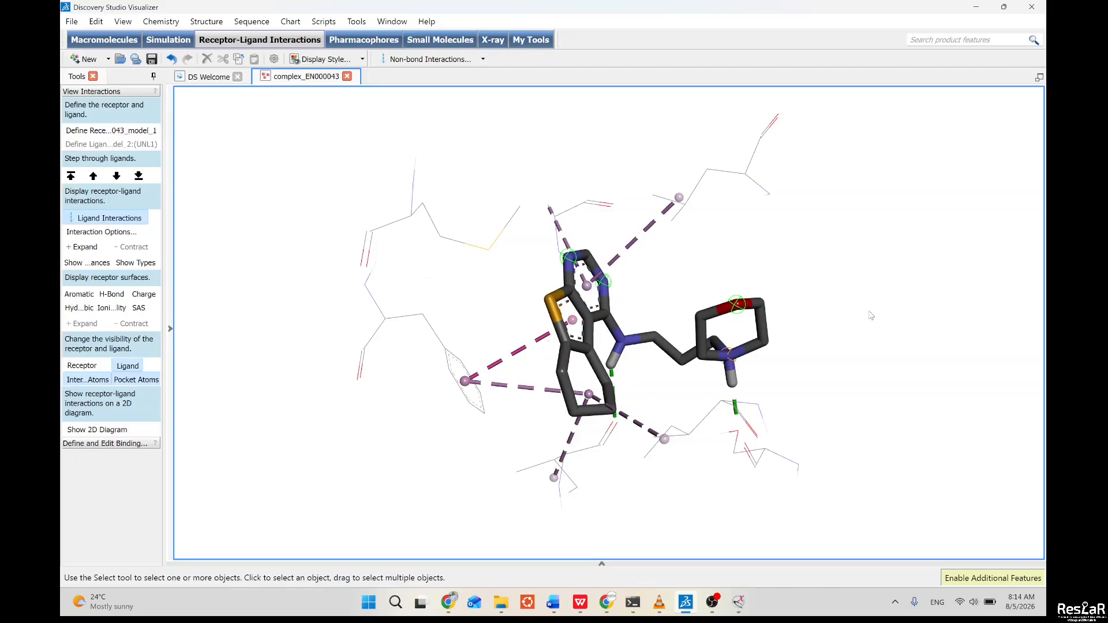
Start adding labels to the view, with AminoAcid as the object and 3-Letter & ID# as the attribute.
{"action": "right_click", "coordinate": [353, 196]}
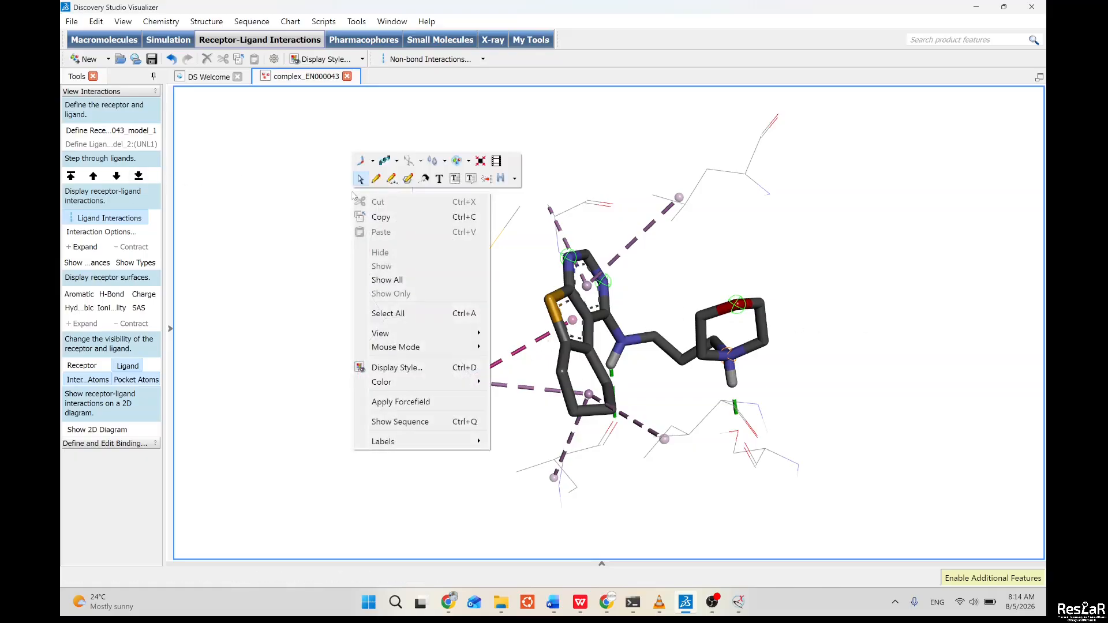
{"action": "mouse_move", "coordinate": [427, 441]}
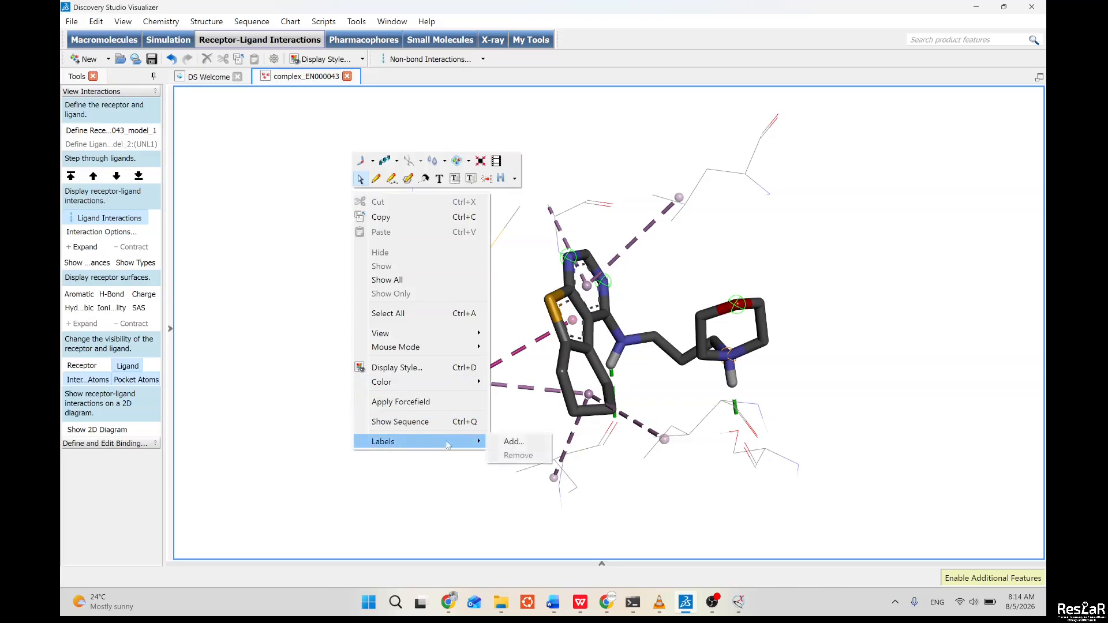
{"action": "left_click", "coordinate": [519, 443]}
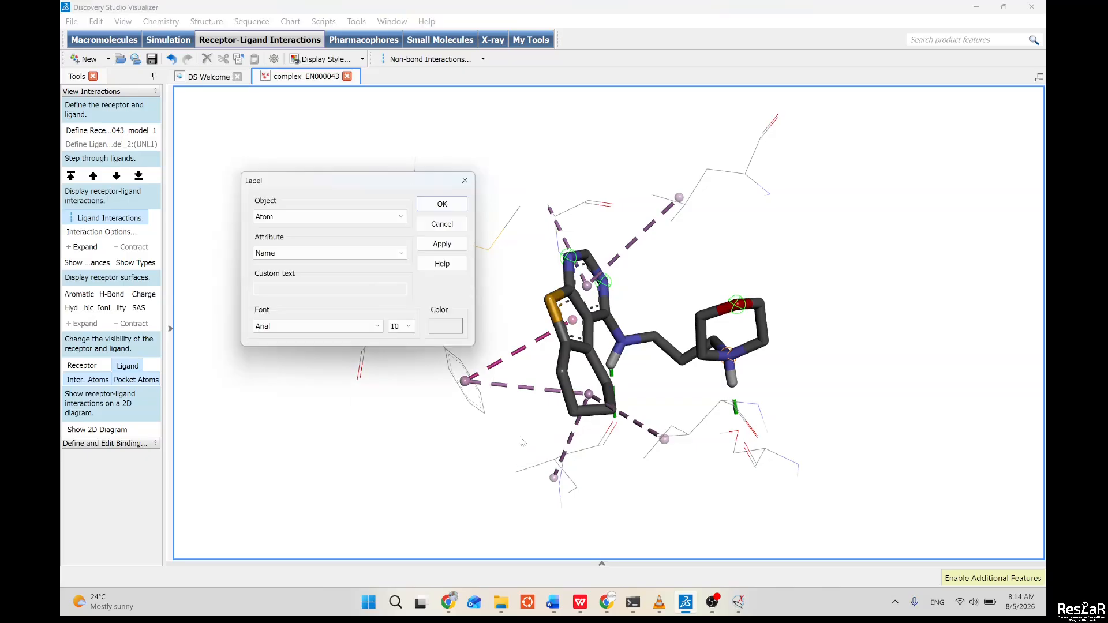
{"action": "left_click", "coordinate": [359, 216]}
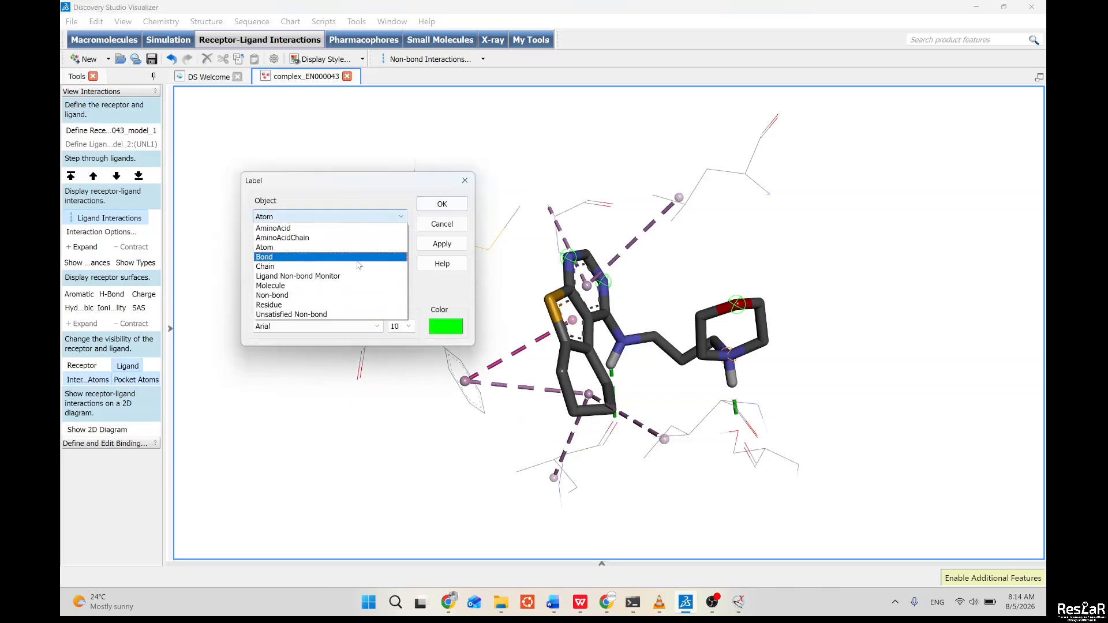
{"action": "left_click", "coordinate": [290, 228]}
{"action": "left_click", "coordinate": [383, 255]}
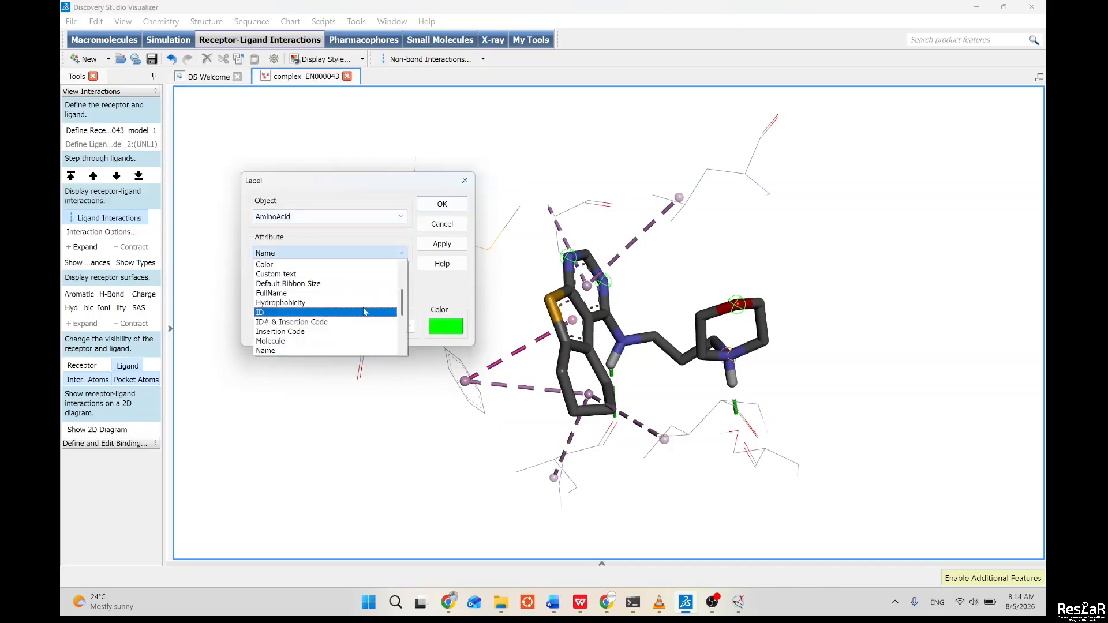
{"action": "scroll", "coordinate": [364, 311], "scroll_direction": "up", "scroll_amount": 3}
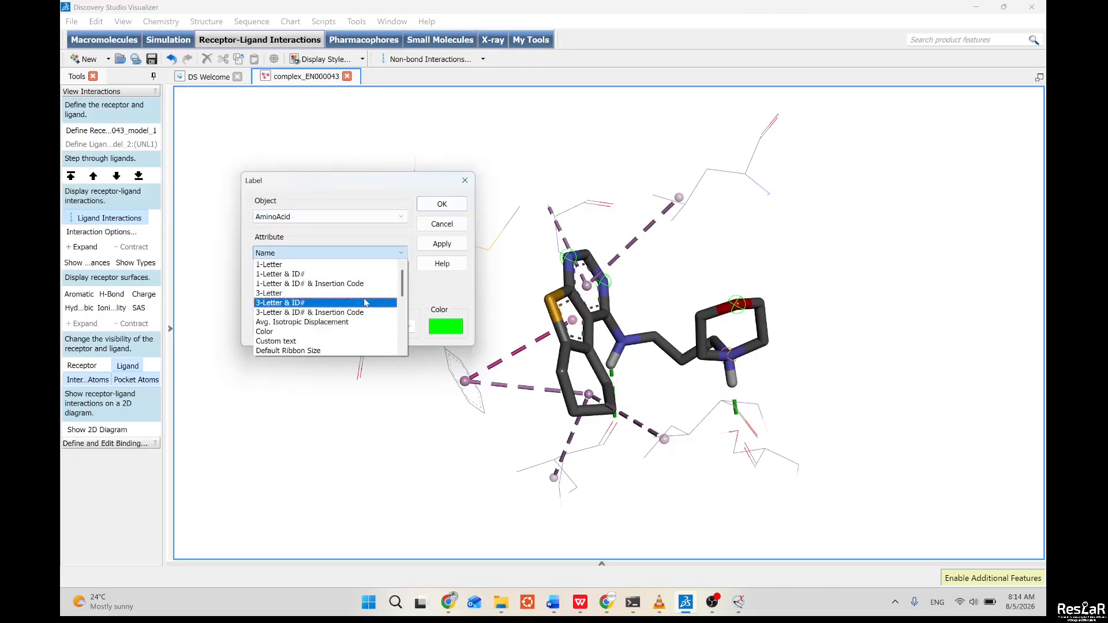
{"action": "left_click", "coordinate": [330, 303]}
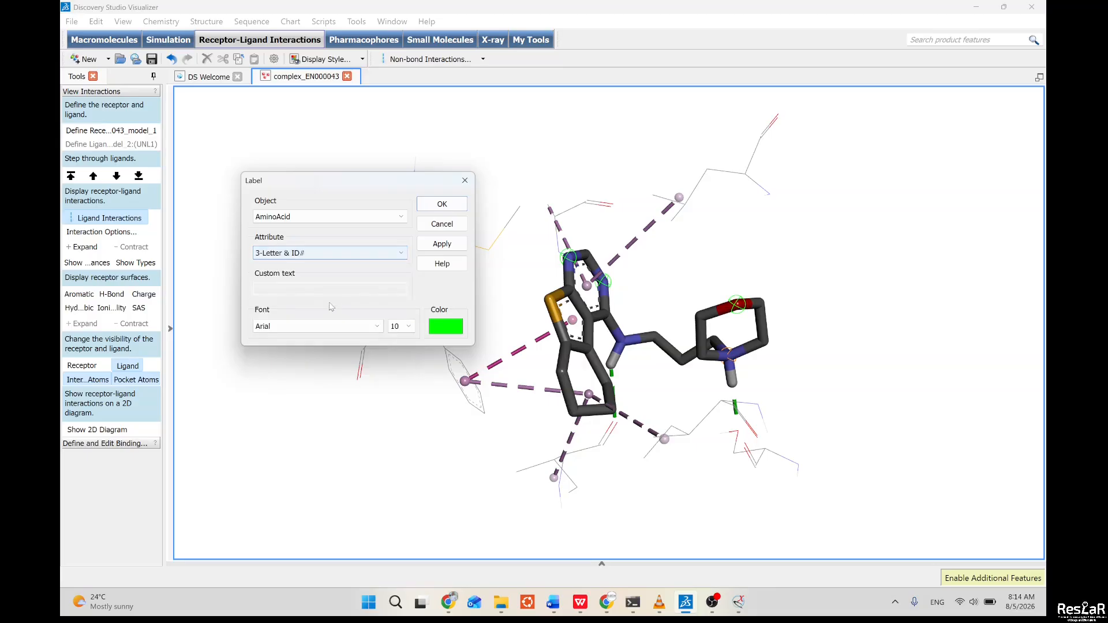
Set the label font size to 28 and the label color to brown, and apply the labels to the residues.
{"action": "left_click", "coordinate": [405, 326]}
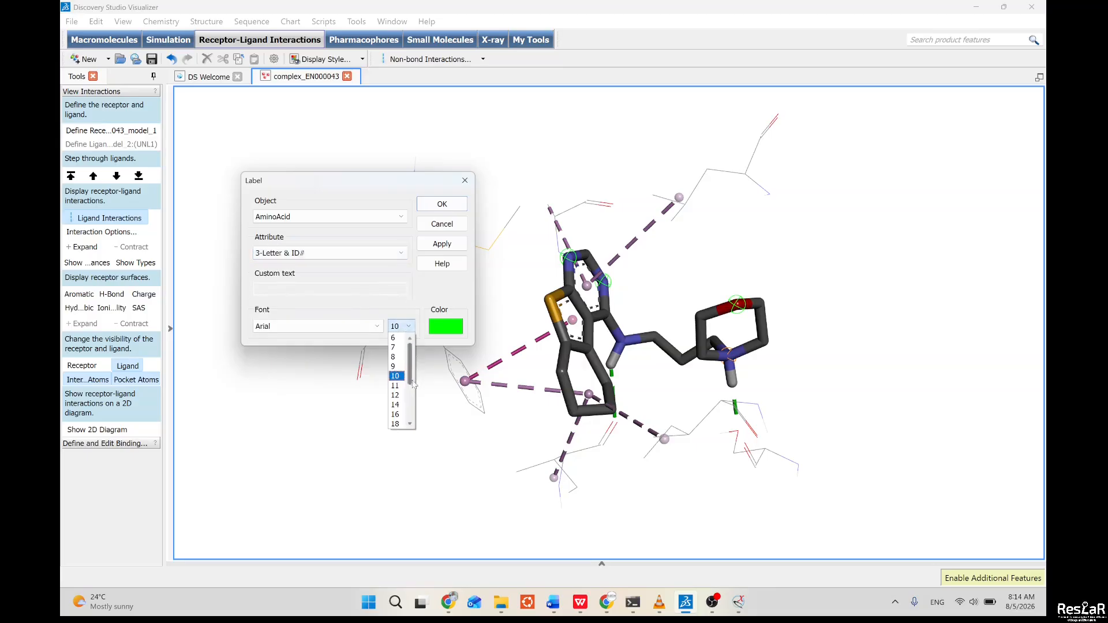
{"action": "scroll", "coordinate": [409, 412], "scroll_direction": "down", "scroll_amount": 2}
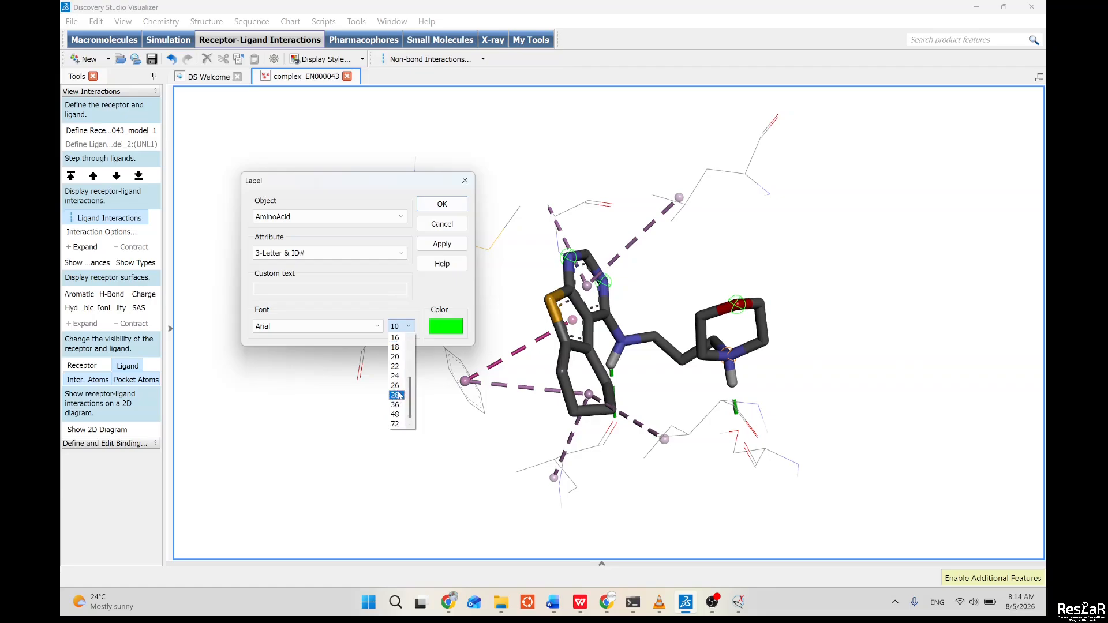
{"action": "left_click", "coordinate": [396, 394]}
{"action": "left_click", "coordinate": [450, 325]}
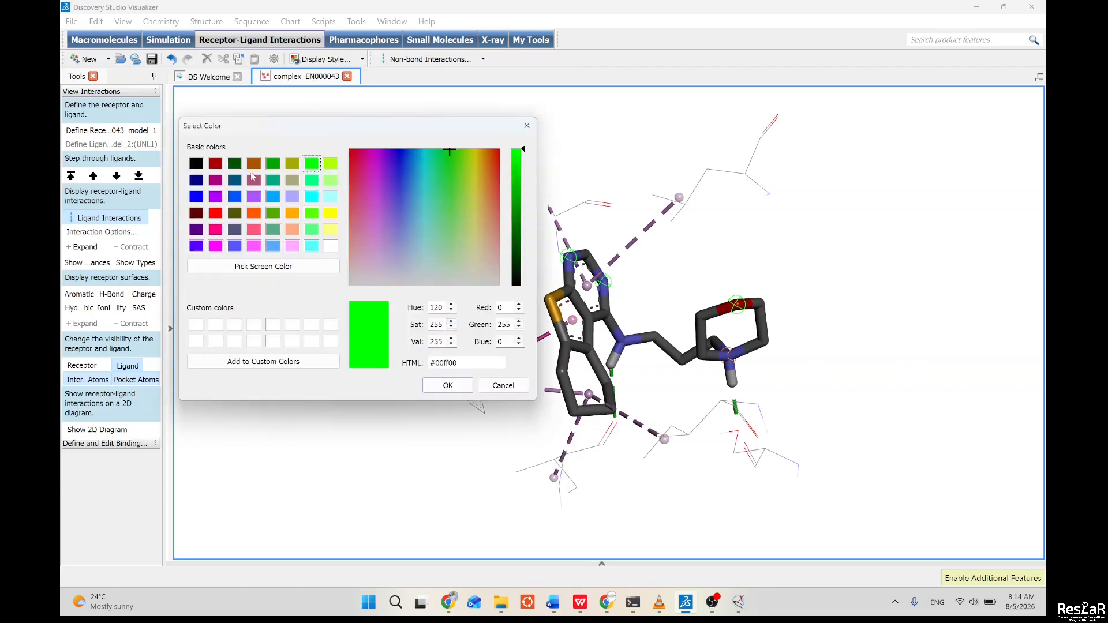
{"action": "left_click", "coordinate": [255, 164]}
{"action": "left_click", "coordinate": [448, 386]}
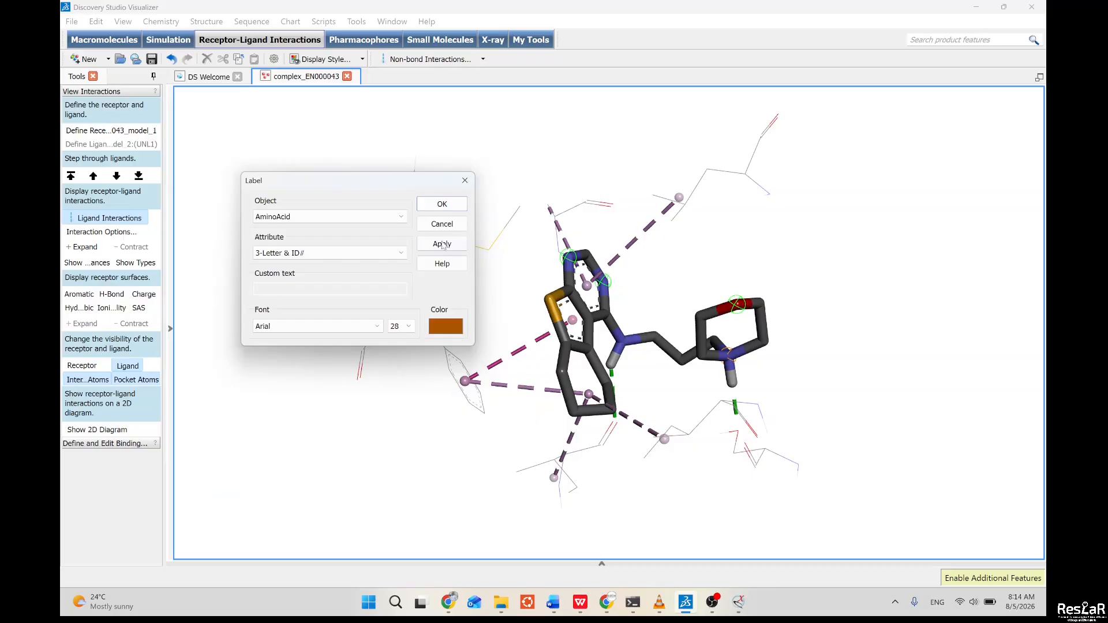
{"action": "left_click", "coordinate": [450, 244]}
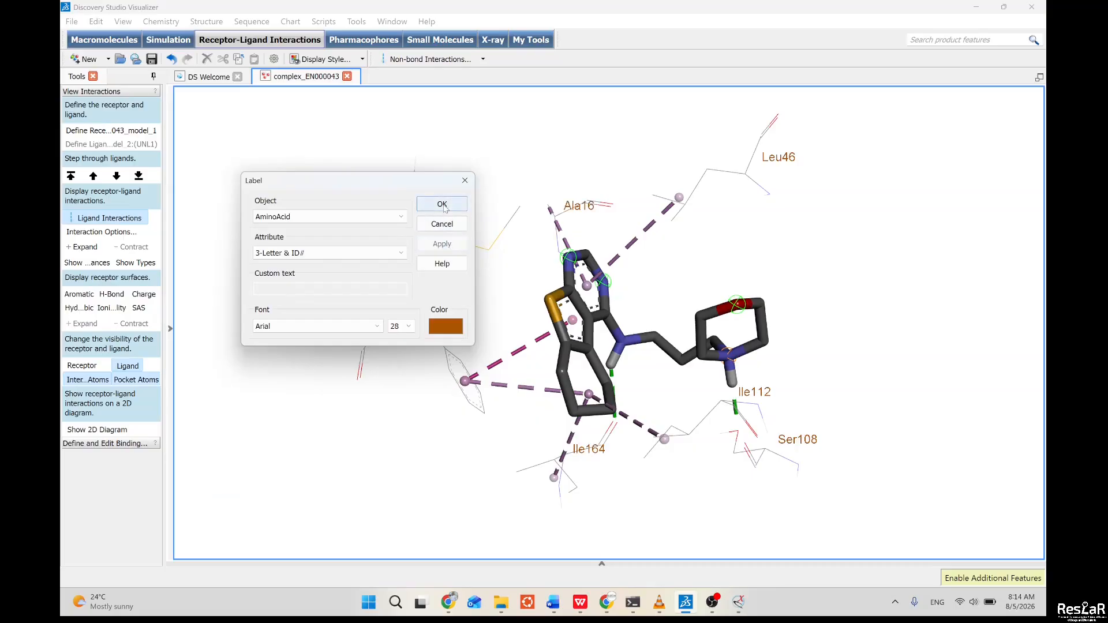
Increase the residue labels' font size to 48 and accept the label settings.
{"action": "left_click", "coordinate": [408, 326]}
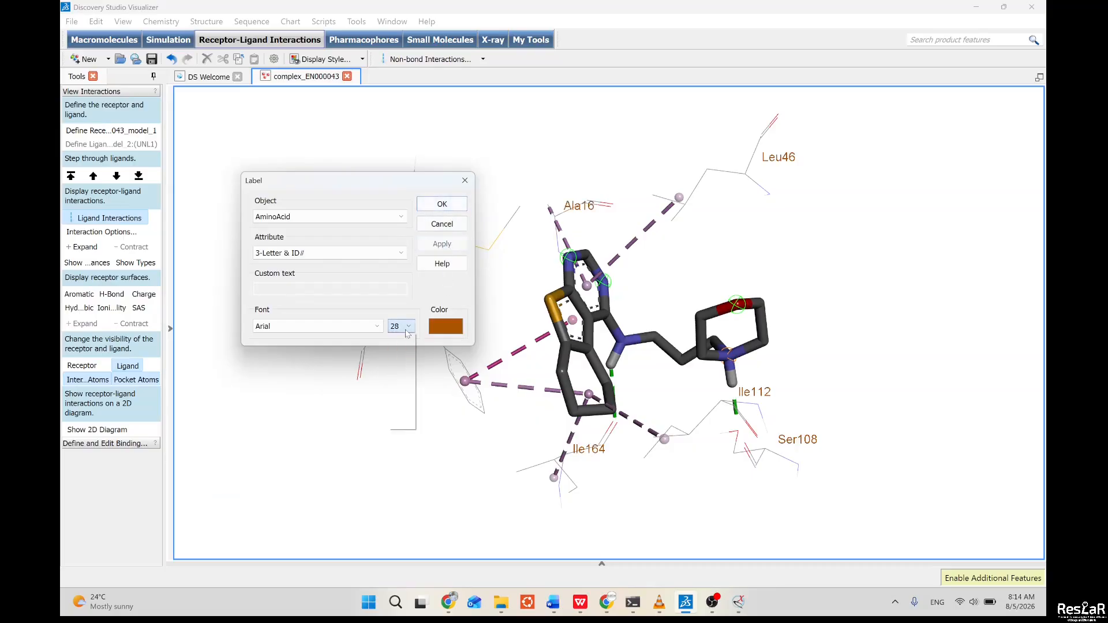
{"action": "left_click", "coordinate": [395, 414]}
{"action": "left_click", "coordinate": [442, 204]}
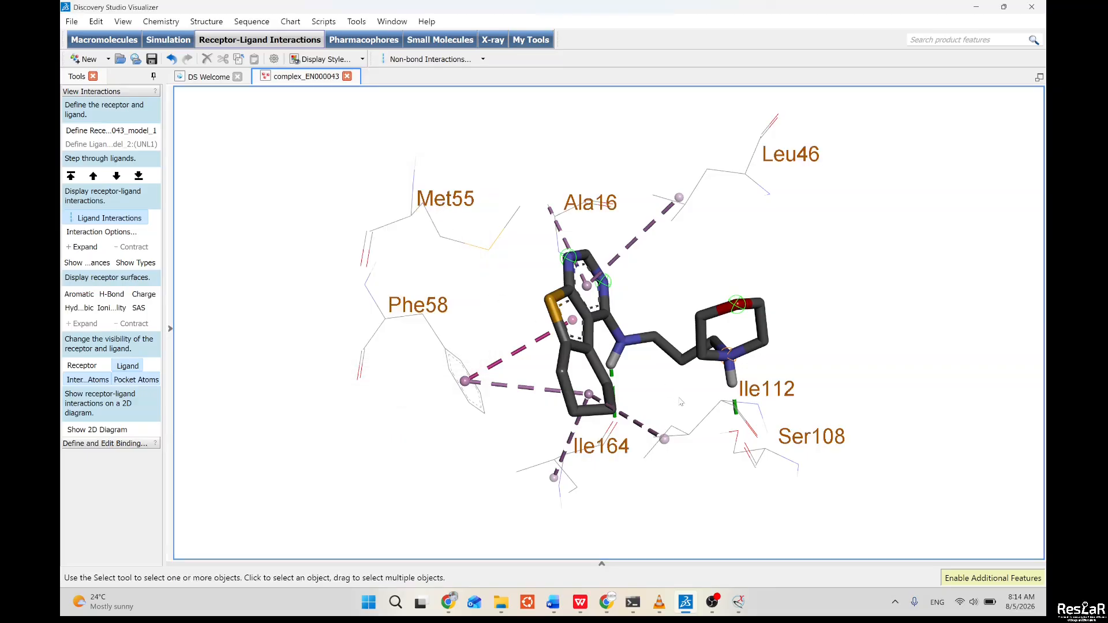
Generate the 2D diagram of the receptor-ligand interactions alongside the labelled 3D view, keeping the 3D residues and ligand clearly oriented.
{"action": "right_click_drag", "start_coordinate": [694, 469], "coordinate": [751, 400]}
{"action": "right_click_drag", "start_coordinate": [699, 480], "coordinate": [532, 321]}
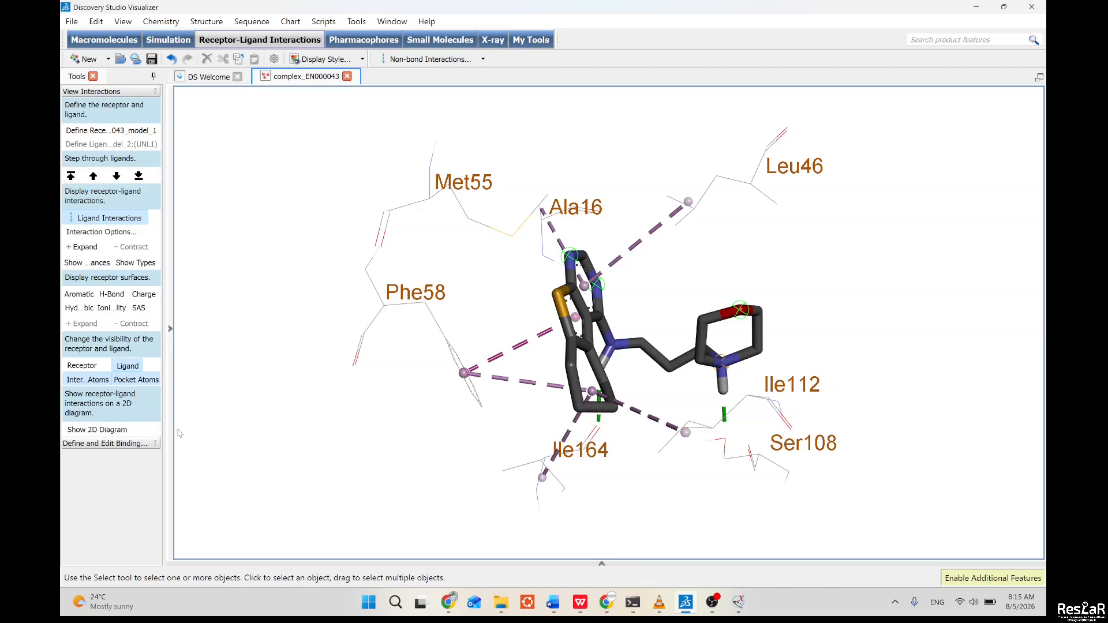
{"action": "left_click", "coordinate": [119, 431]}
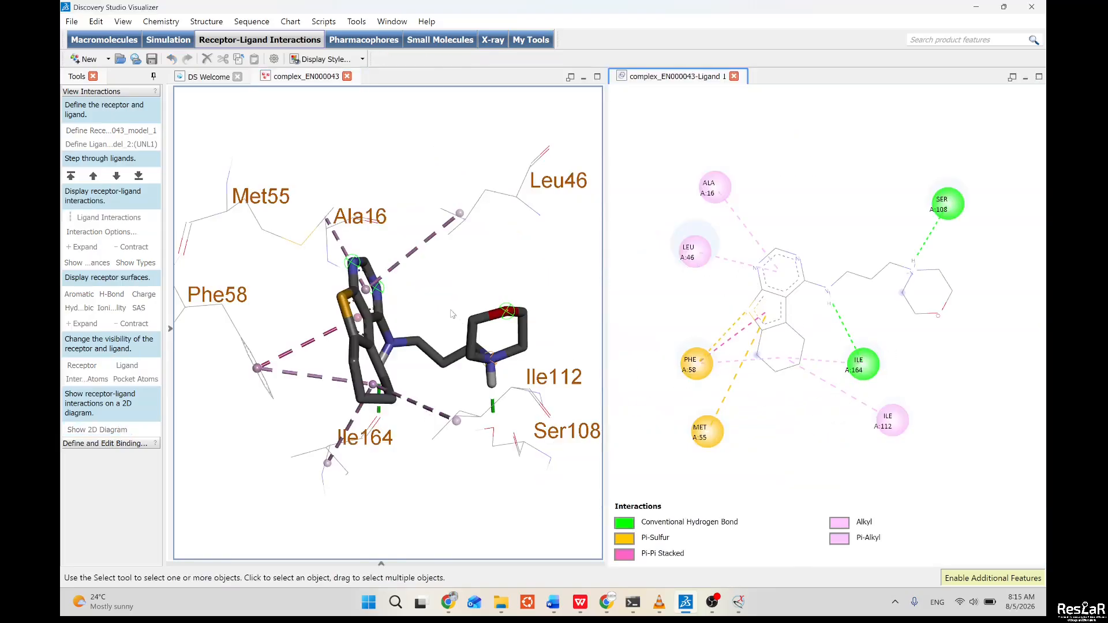
{"action": "mouse_move", "coordinate": [430, 289]}
{"action": "right_mouse_down"}
{"action": "mouse_move", "coordinate": [425, 302]}
{"action": "mouse_move", "coordinate": [427, 259]}
{"action": "mouse_move", "coordinate": [414, 293]}
{"action": "right_mouse_up"}
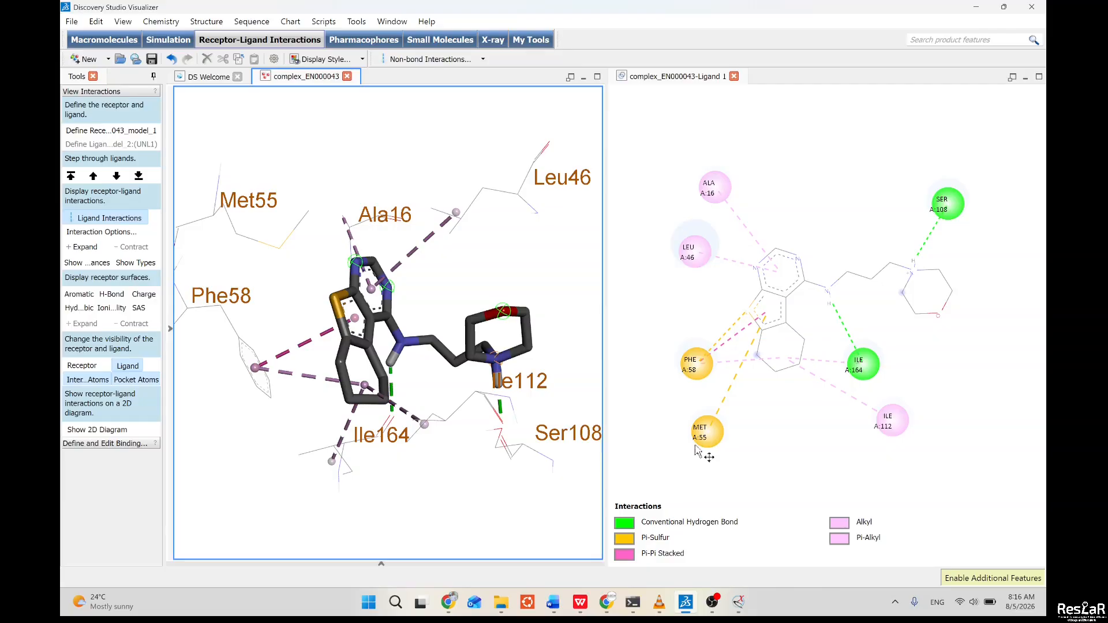
Switch the 3D view's display style to the preset showing the ligand and interacting residues as ball and stick.
{"action": "left_click", "coordinate": [362, 60]}
{"action": "left_click", "coordinate": [358, 127]}
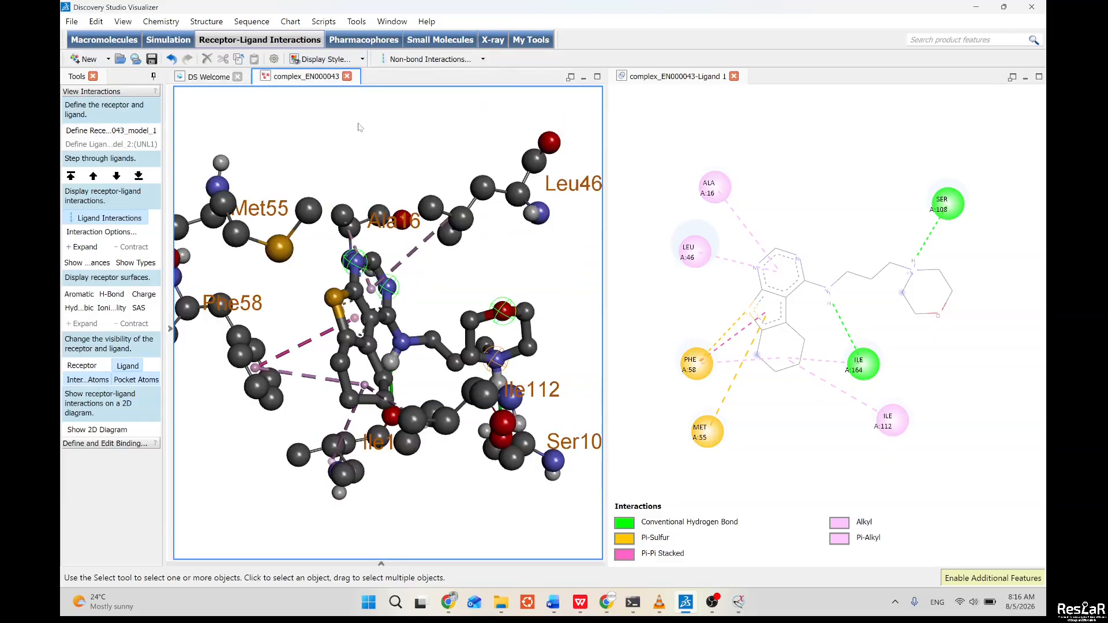
Try other display style presets on the 3D view, showing the ligand first as sticks and then as thin lines, without residue atoms.
{"action": "left_click", "coordinate": [363, 60]}
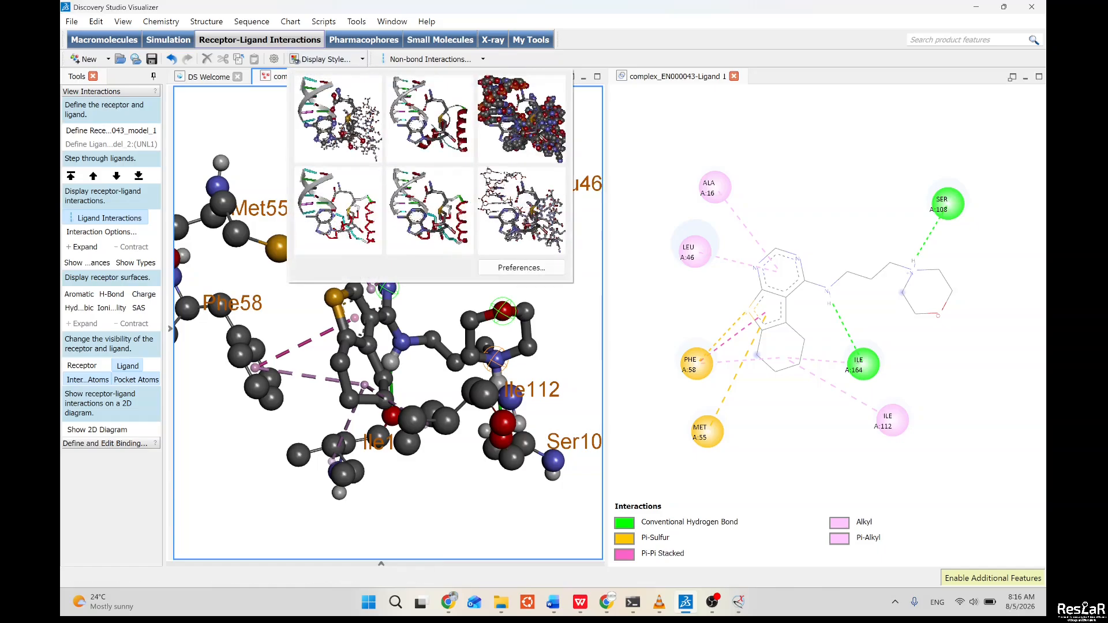
{"action": "left_click", "coordinate": [420, 119]}
{"action": "left_click", "coordinate": [362, 60]}
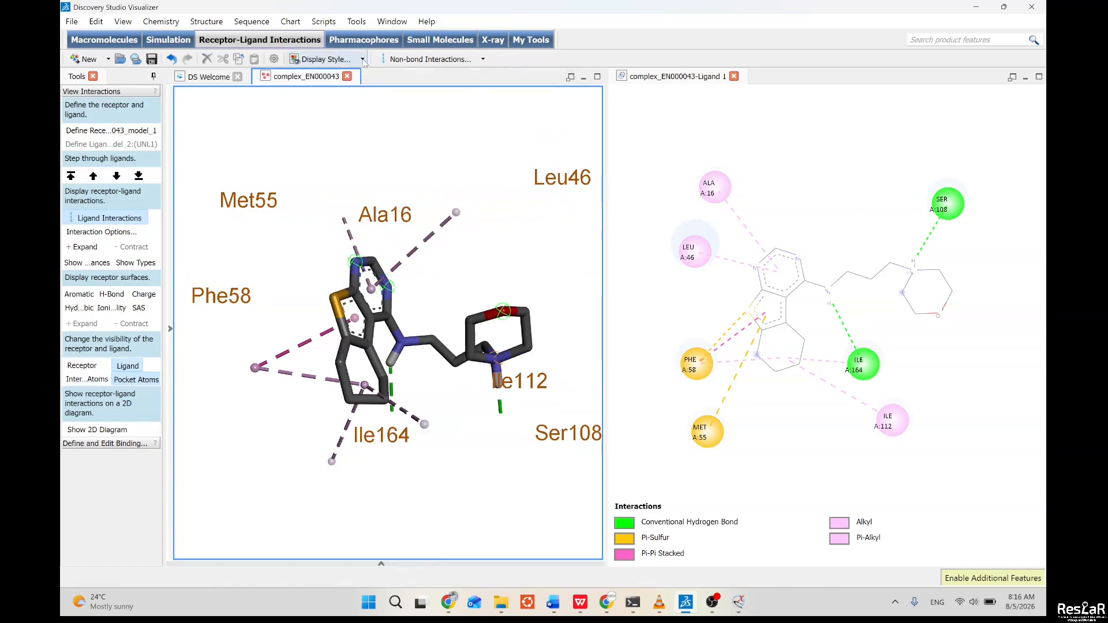
{"action": "left_click", "coordinate": [353, 200]}
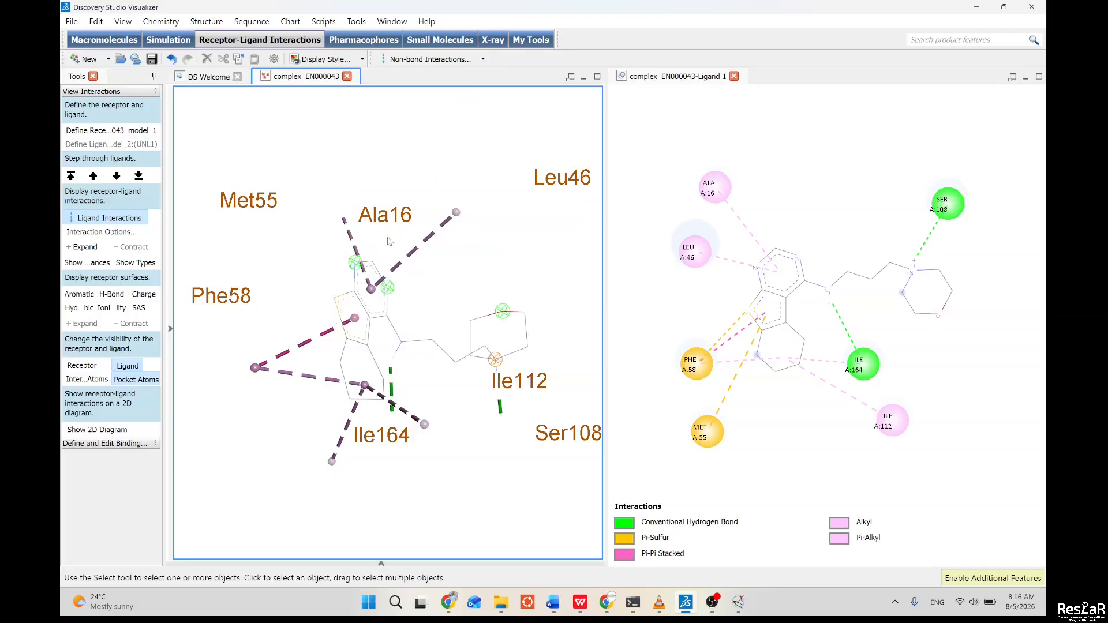
{"action": "right_click_drag", "start_coordinate": [448, 300], "coordinate": [458, 335]}
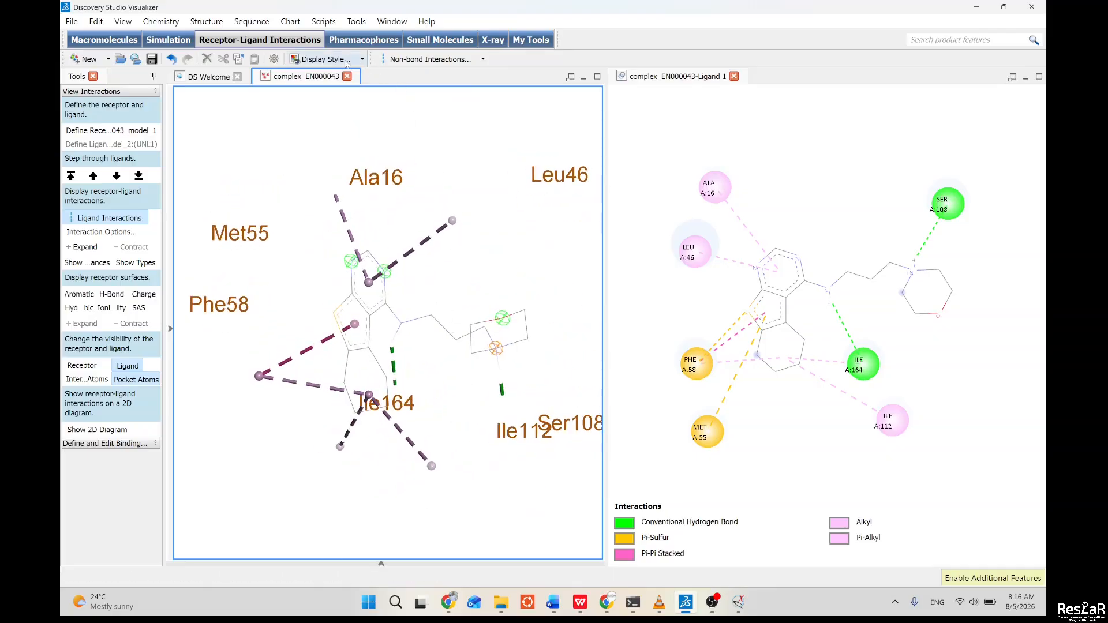
{"action": "left_click", "coordinate": [364, 60]}
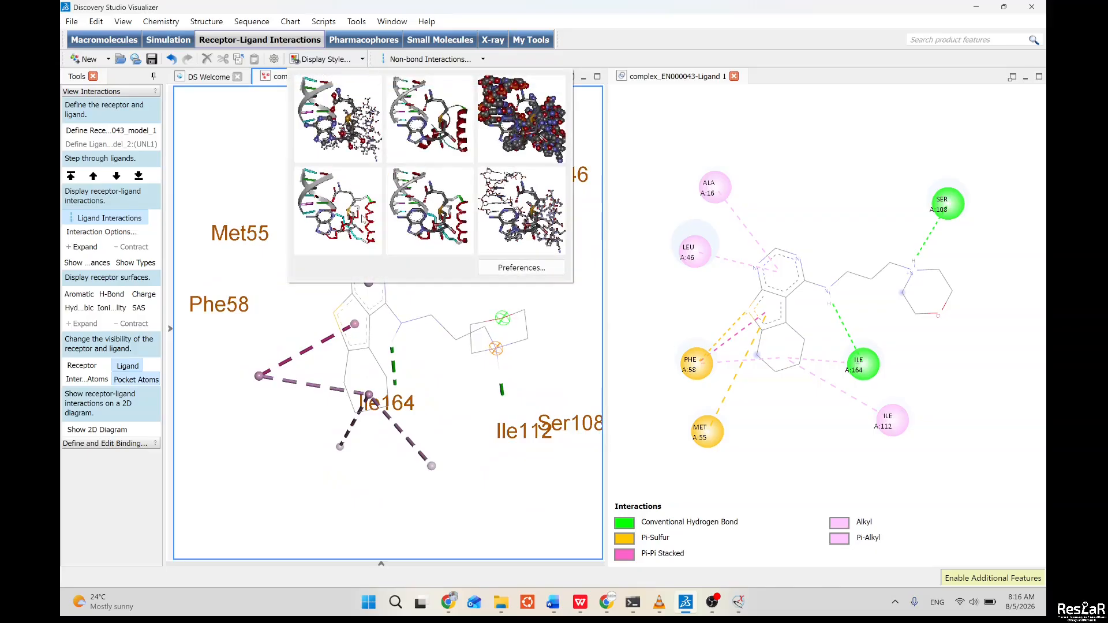
{"action": "left_click", "coordinate": [362, 217]}
Apply the display style preset showing the ligand as sticks and the interacting residues as thin lines in the 3D view.
{"action": "left_click", "coordinate": [362, 59]}
{"action": "left_click", "coordinate": [513, 210]}
{"action": "mouse_move", "coordinate": [483, 287]}
{"action": "right_mouse_down"}
{"action": "mouse_move", "coordinate": [483, 250]}
{"action": "mouse_move", "coordinate": [479, 295]}
{"action": "right_mouse_up"}
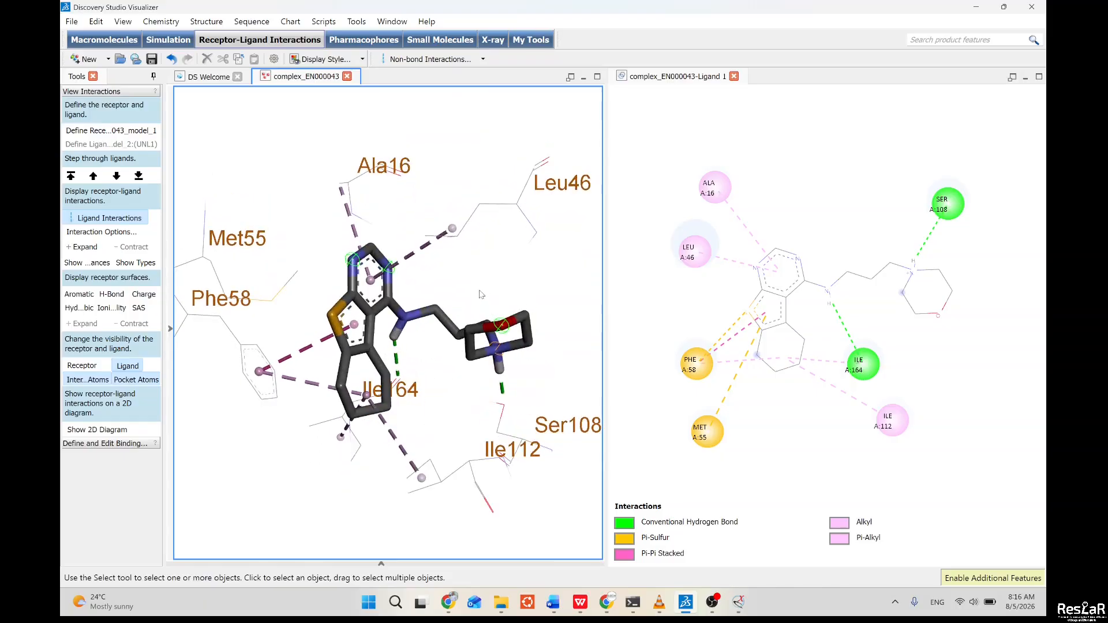
{"action": "mouse_move", "coordinate": [457, 398]}
{"action": "right_mouse_down"}
{"action": "mouse_move", "coordinate": [420, 351]}
{"action": "mouse_move", "coordinate": [465, 375]}
{"action": "mouse_move", "coordinate": [459, 403]}
{"action": "right_mouse_up"}
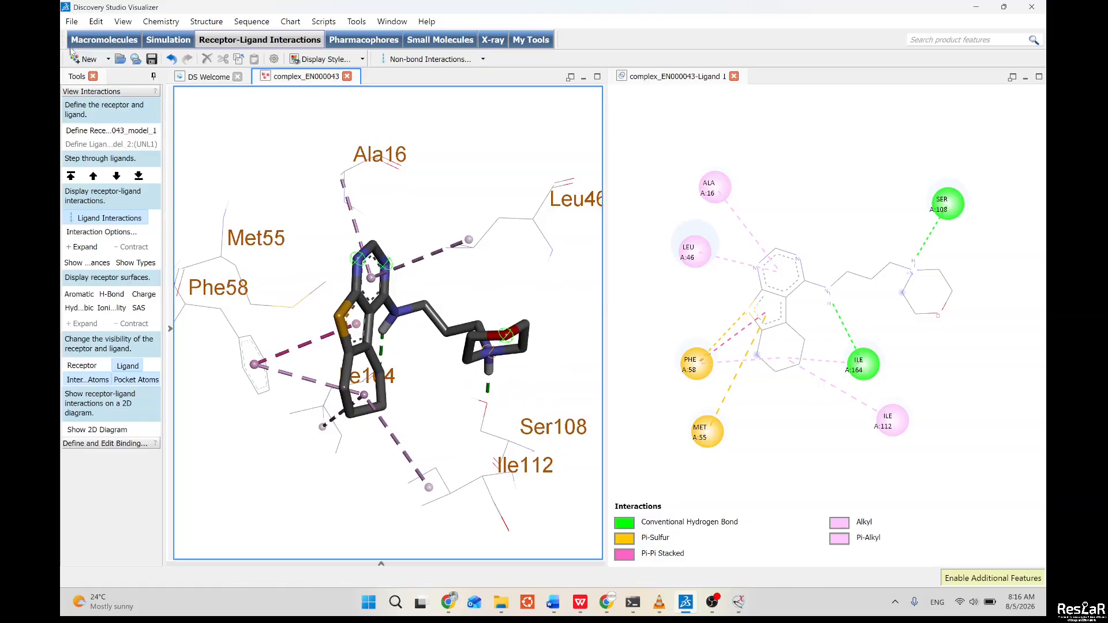
{"action": "left_click", "coordinate": [71, 22]}
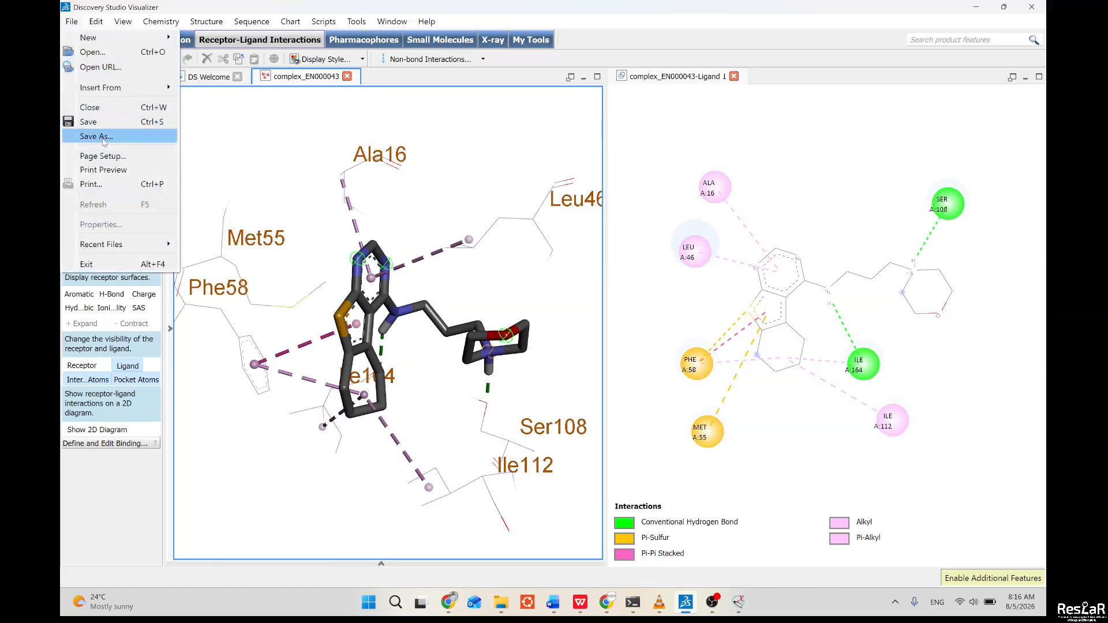
{"action": "left_click", "coordinate": [429, 200]}
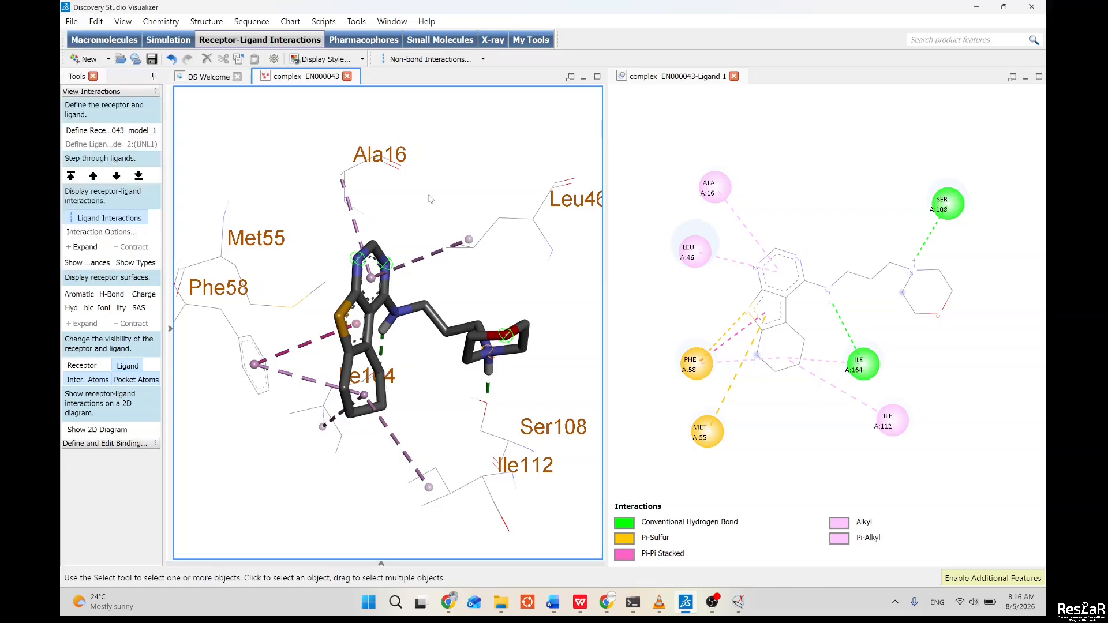